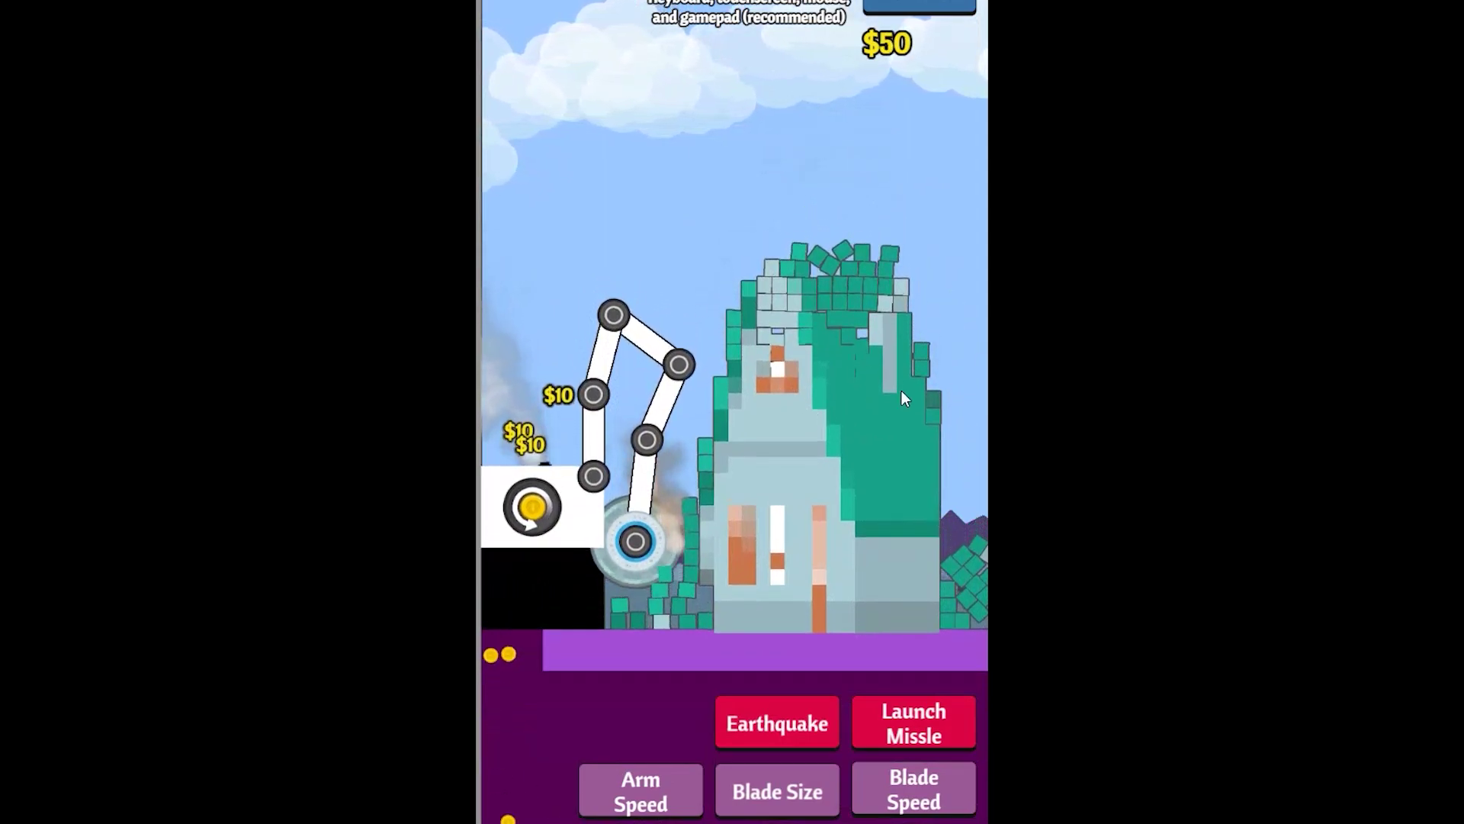
left_click(914, 723)
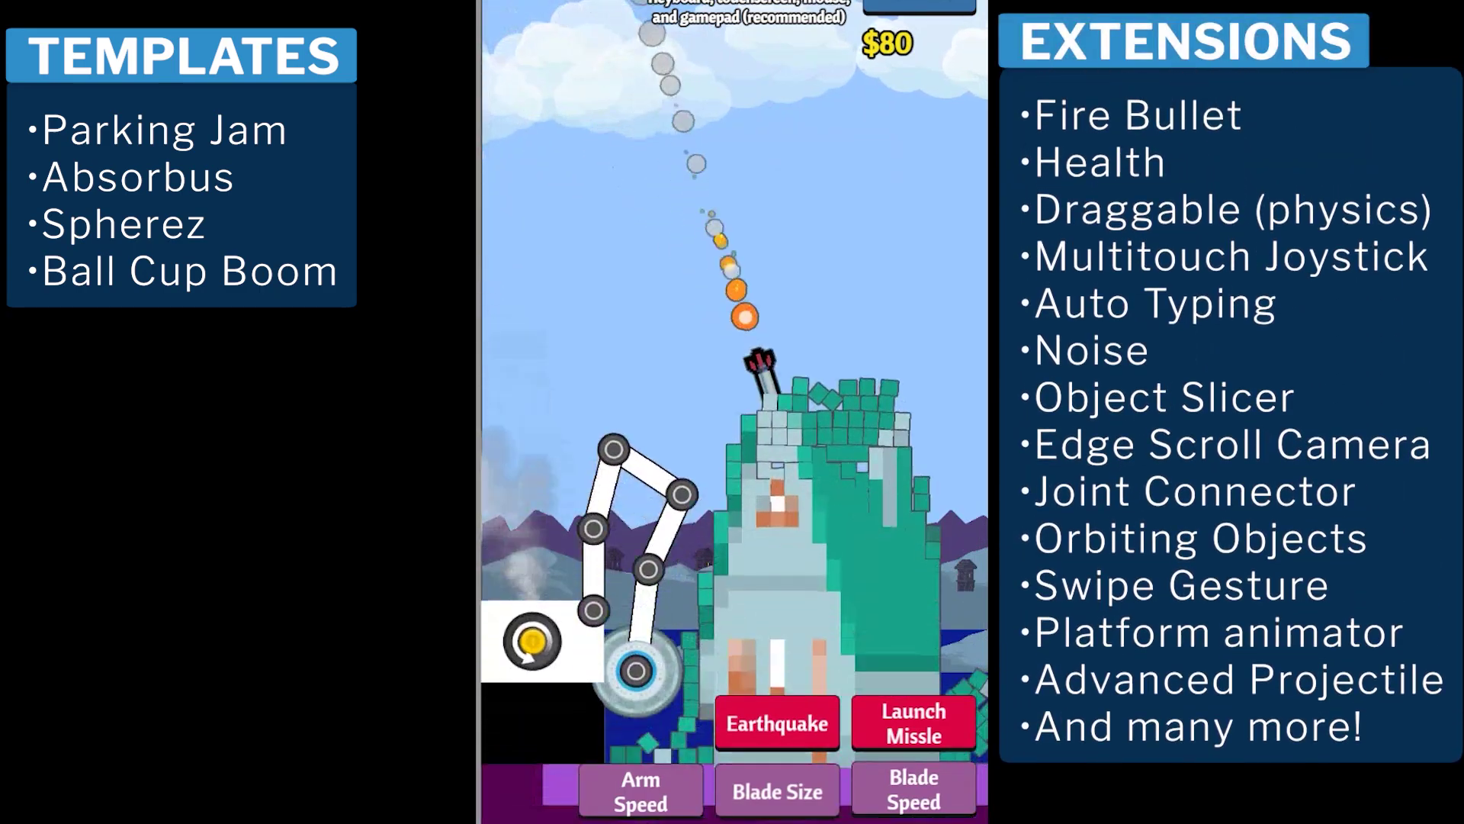
left_click(777, 723)
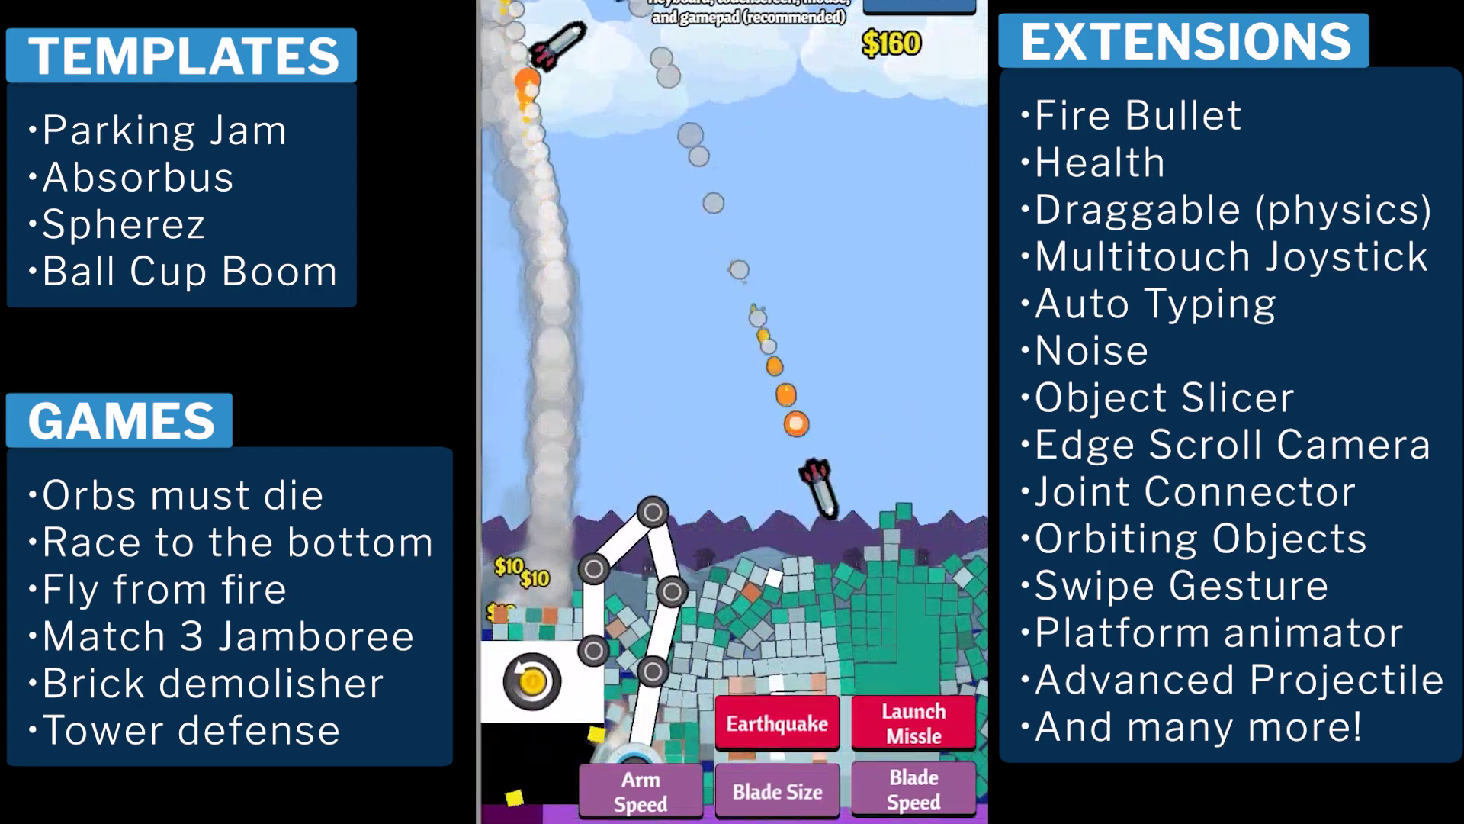
left_click(777, 723)
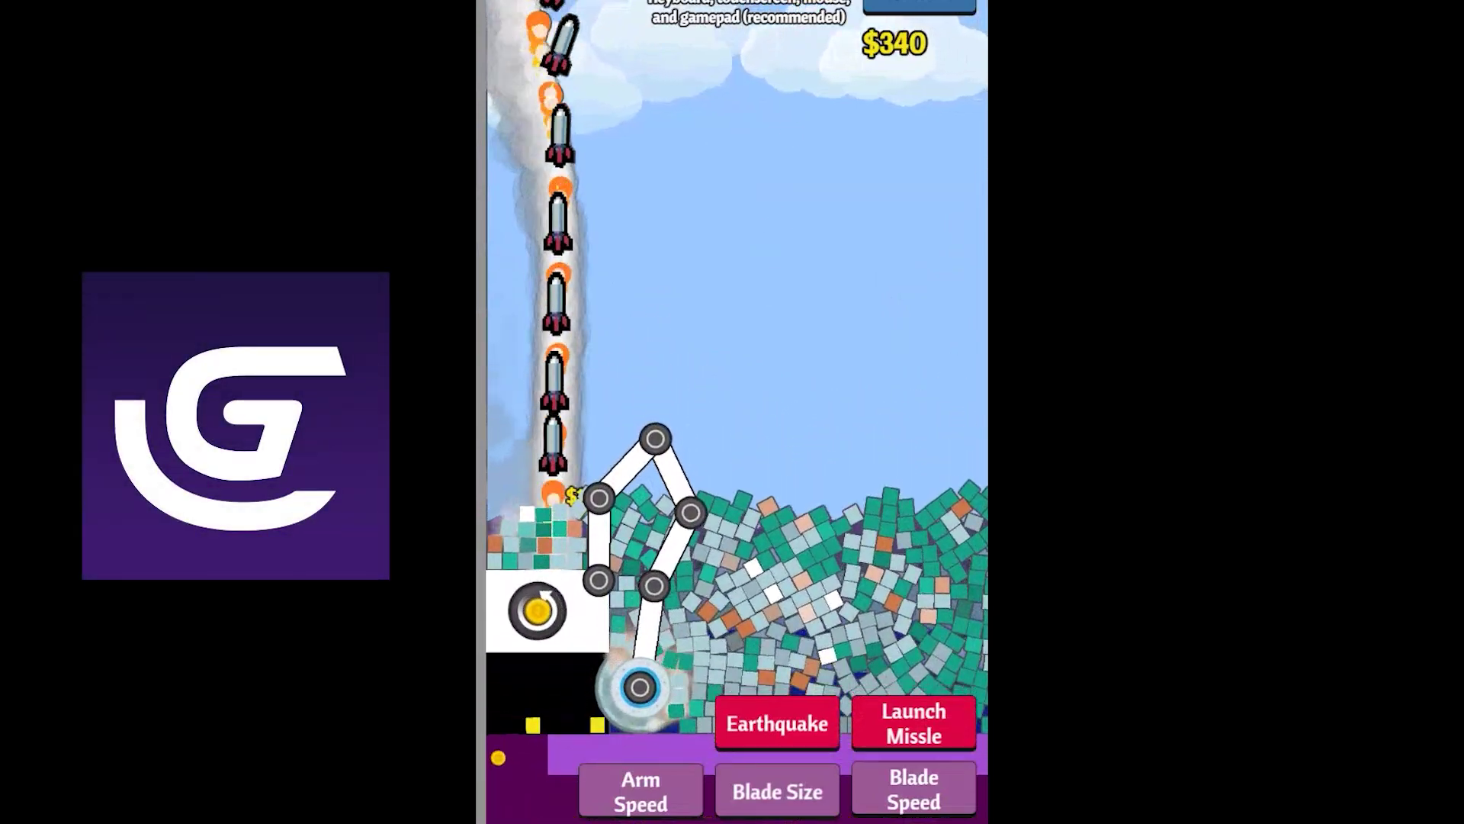
left_click(777, 723)
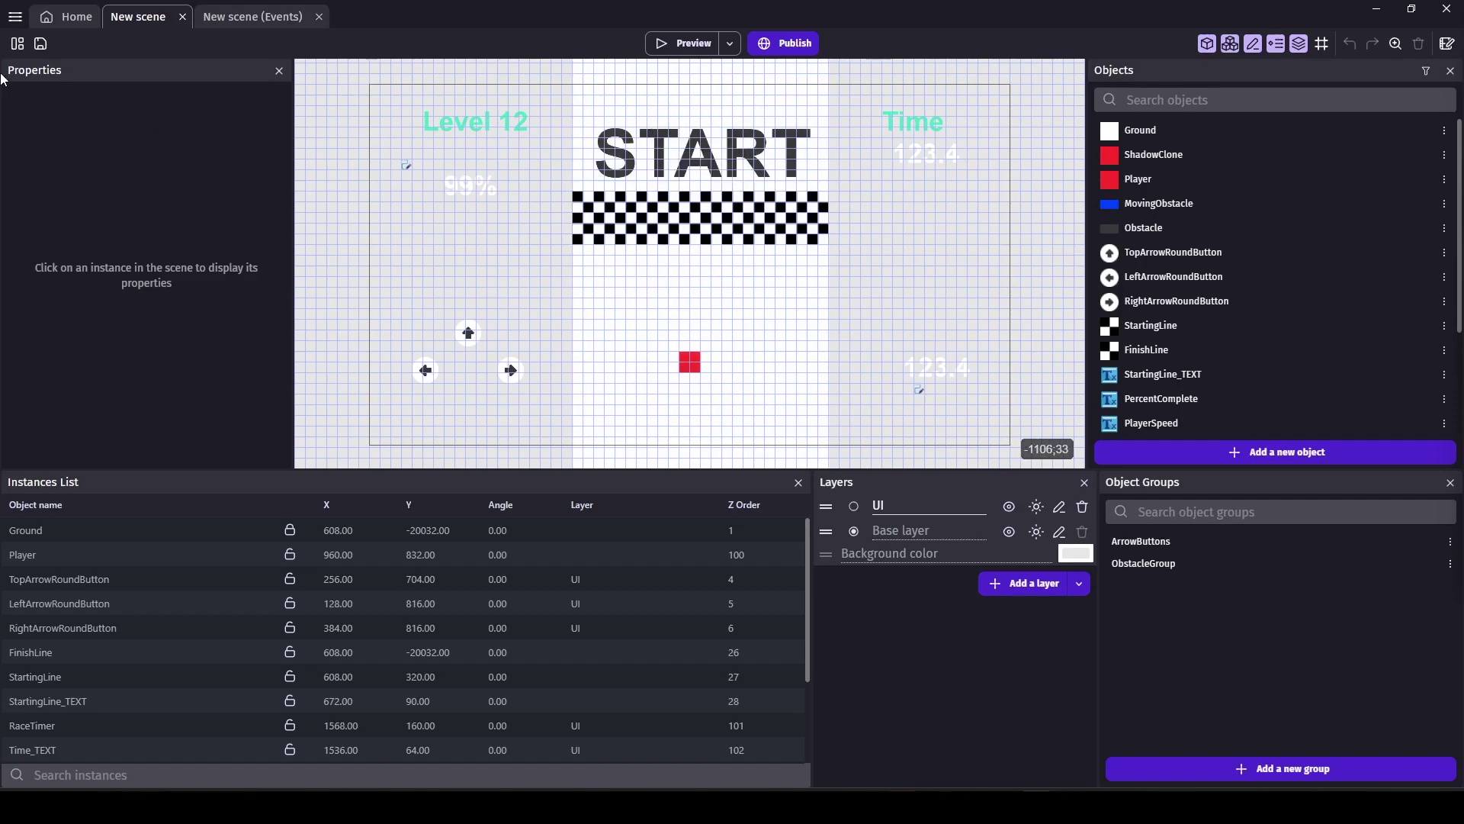
Rename the scene "New scene" to "Game" in the project manager.
left_click(15, 16)
left_click(215, 259)
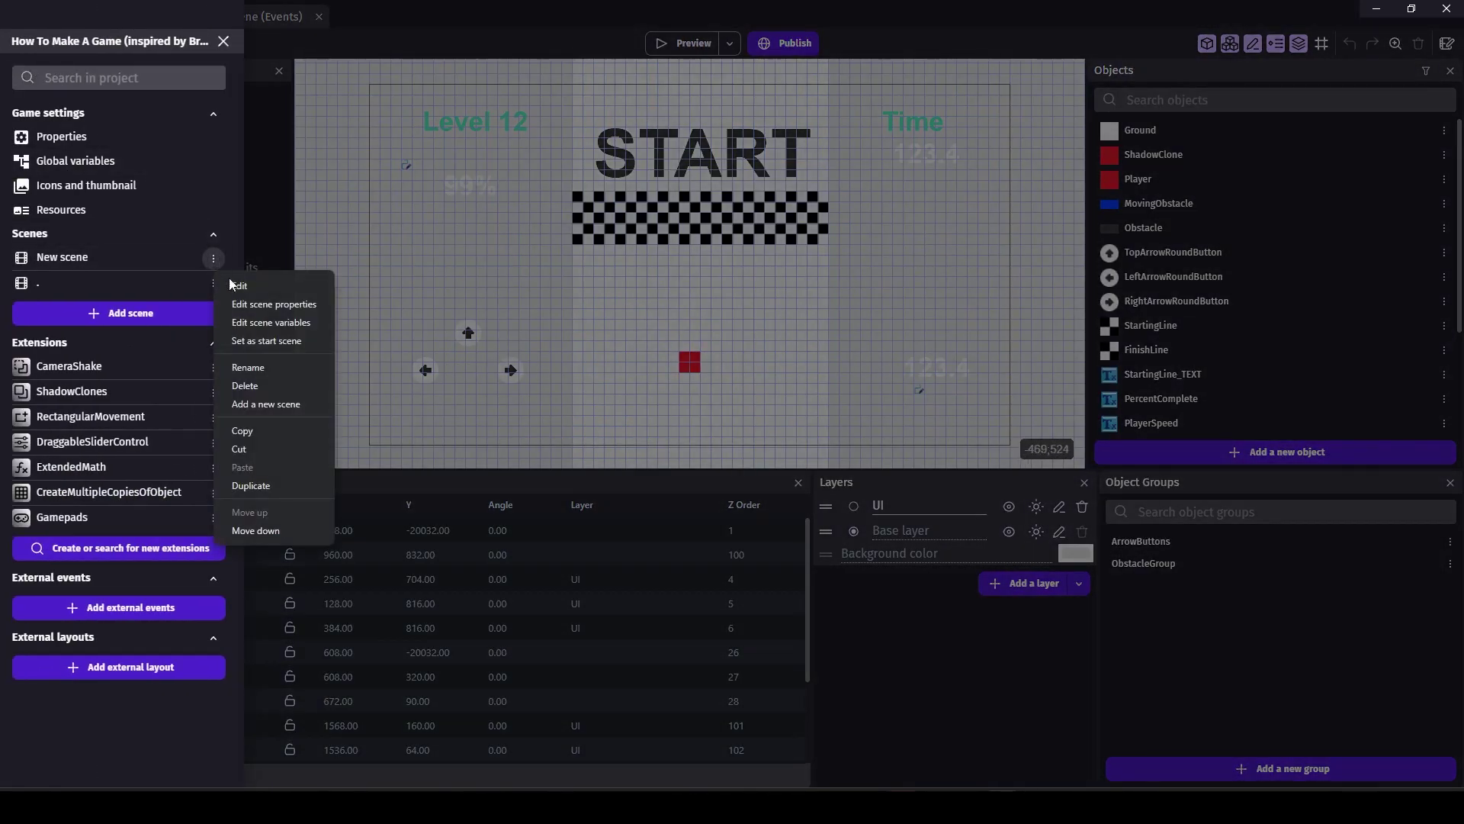
left_click(254, 372)
key("BackSpace")
type("Game")
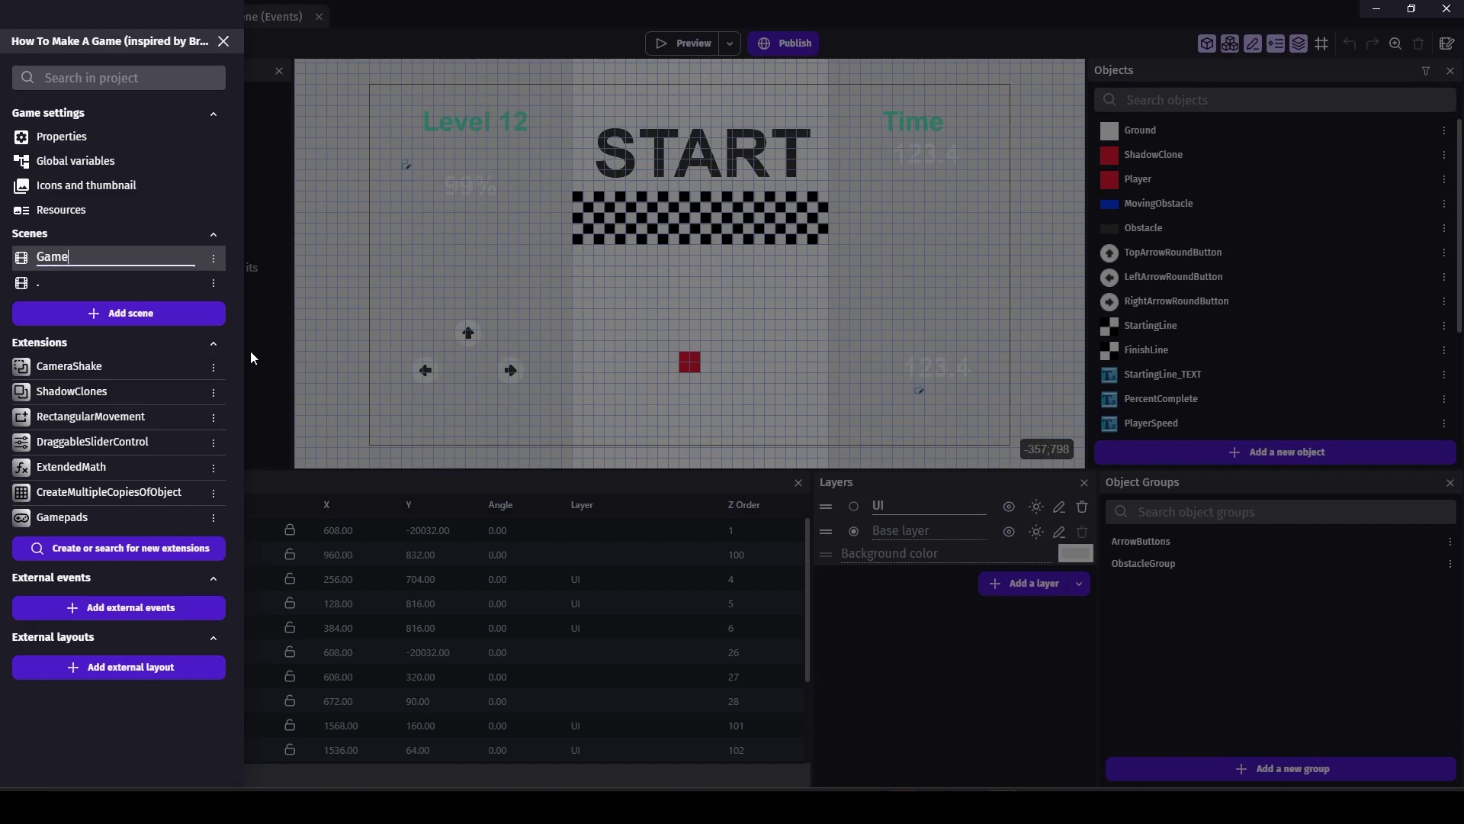
key("Return")
Add a new scene named "Title Scene" to the project and open it for editing.
left_click(215, 259)
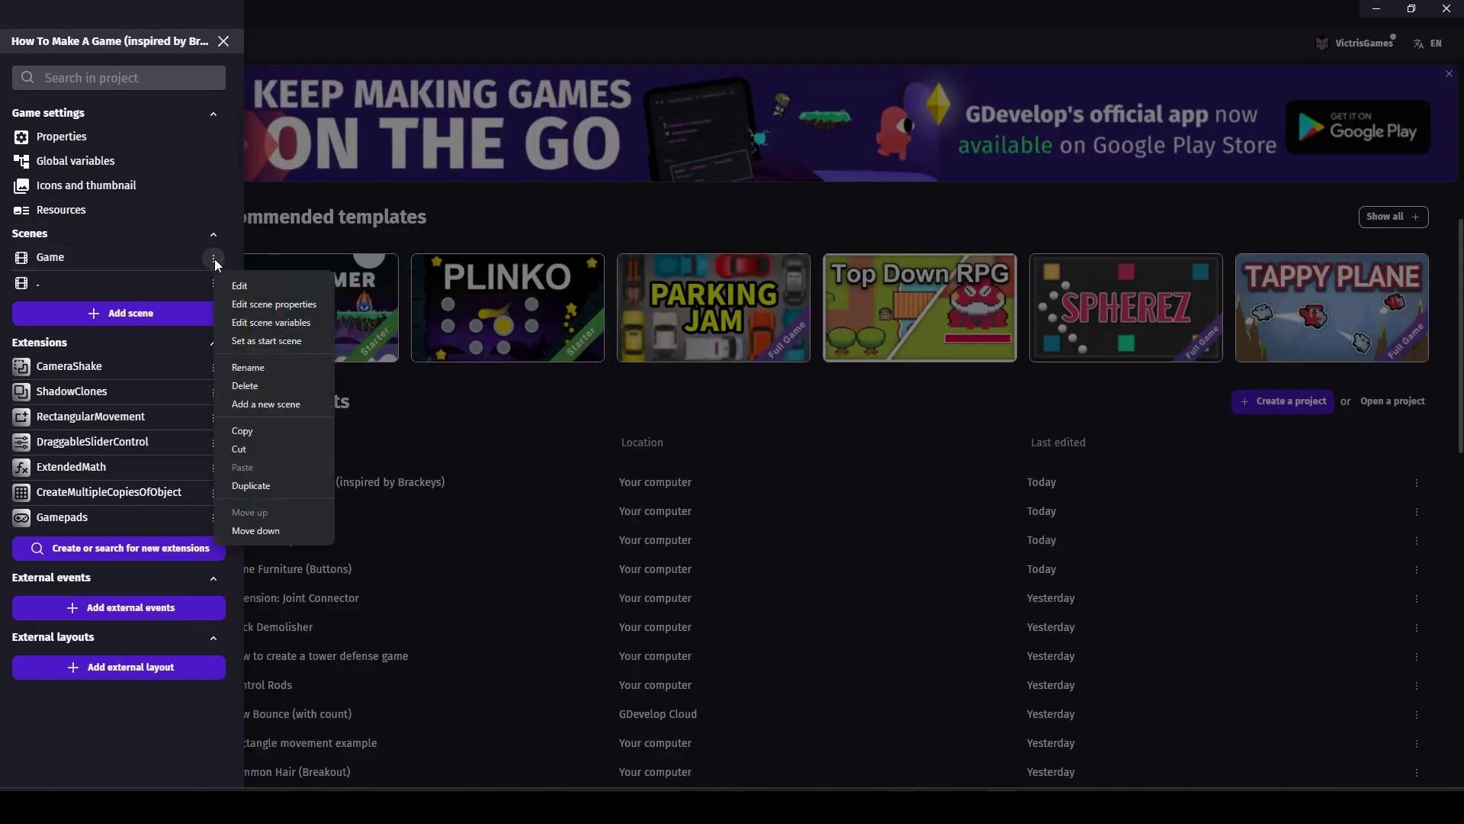
left_click(131, 312)
left_click(130, 313)
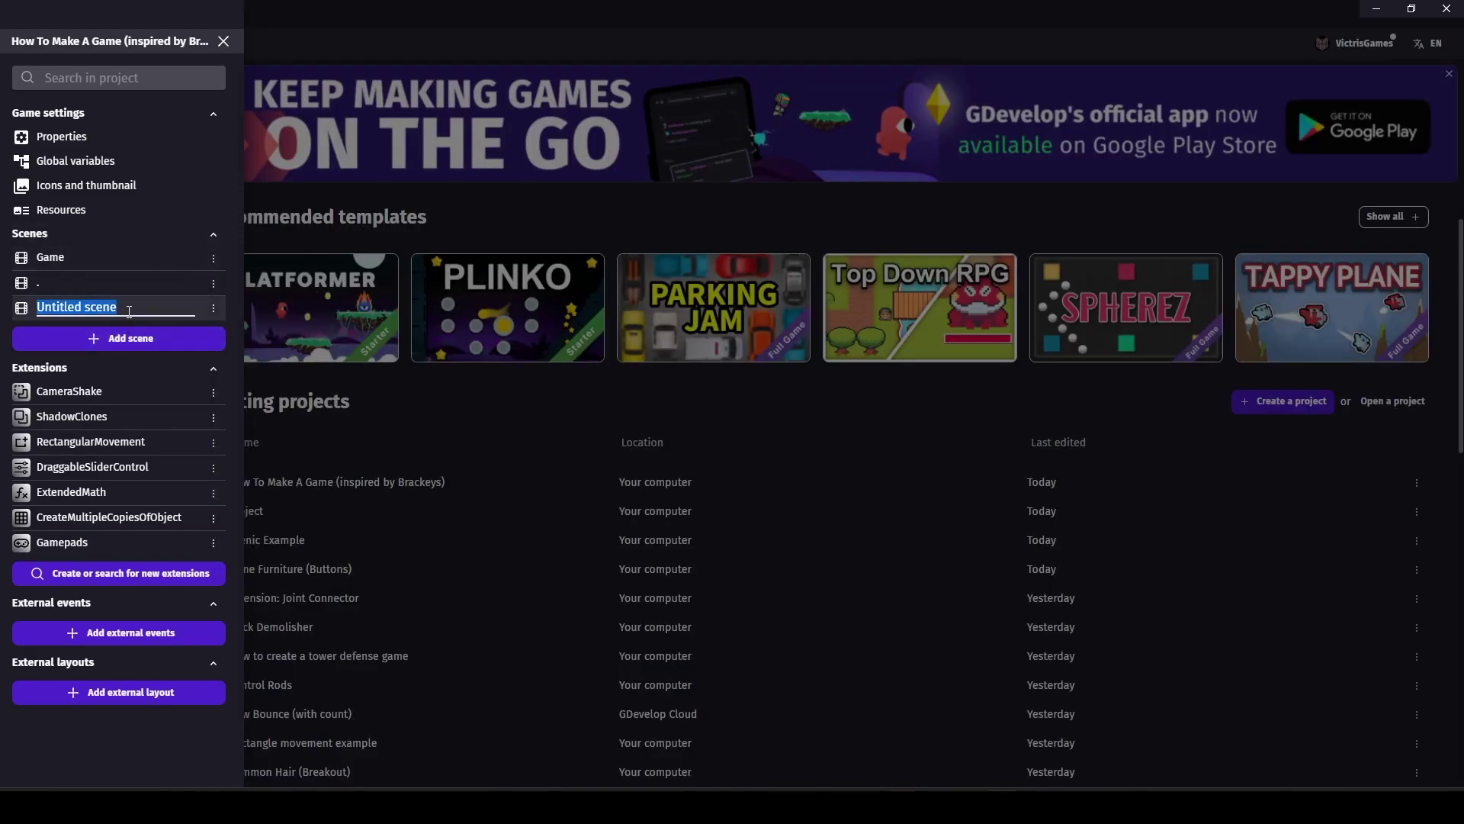
type("Title")
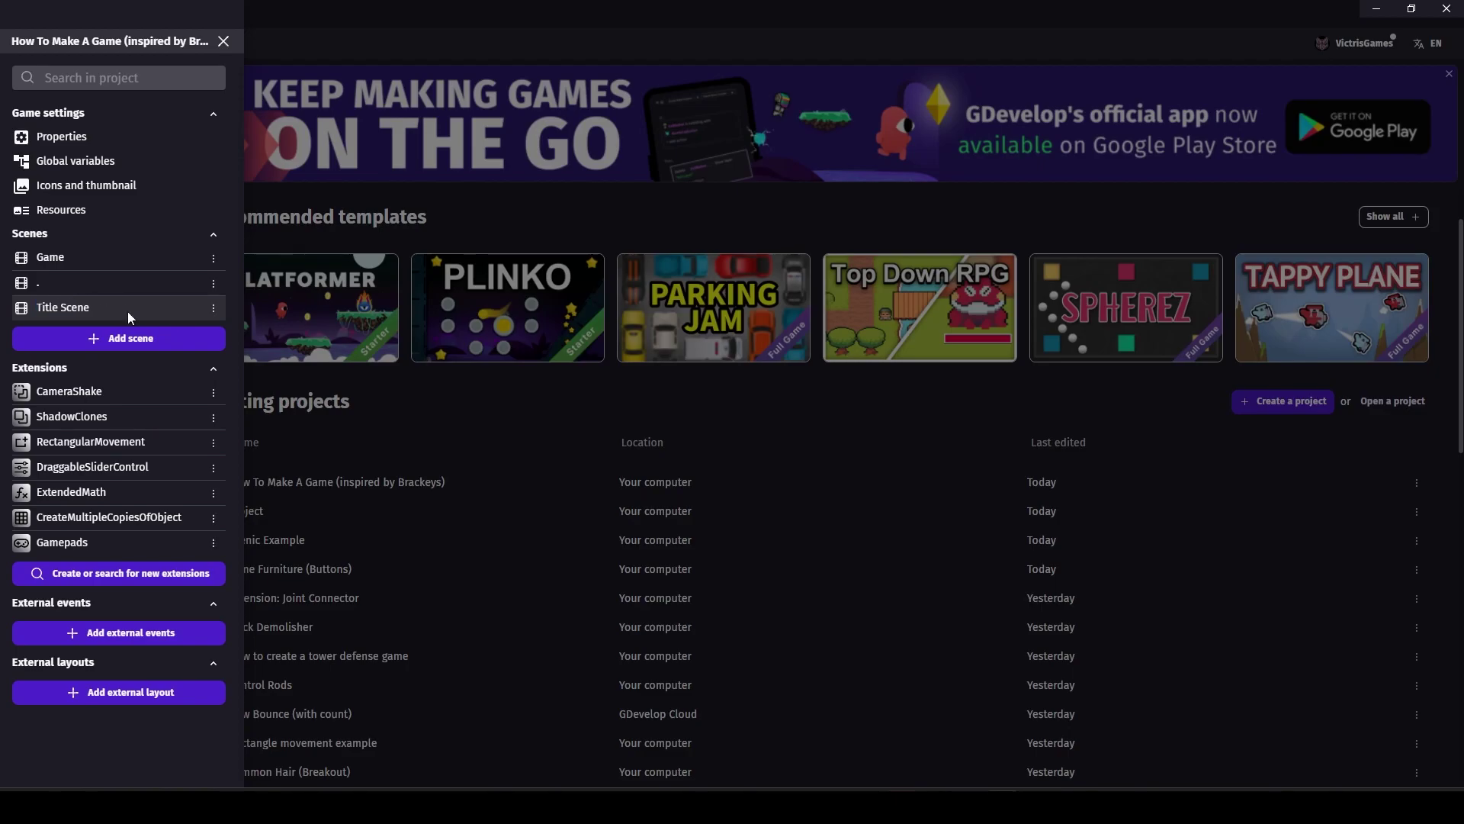
left_click(128, 313)
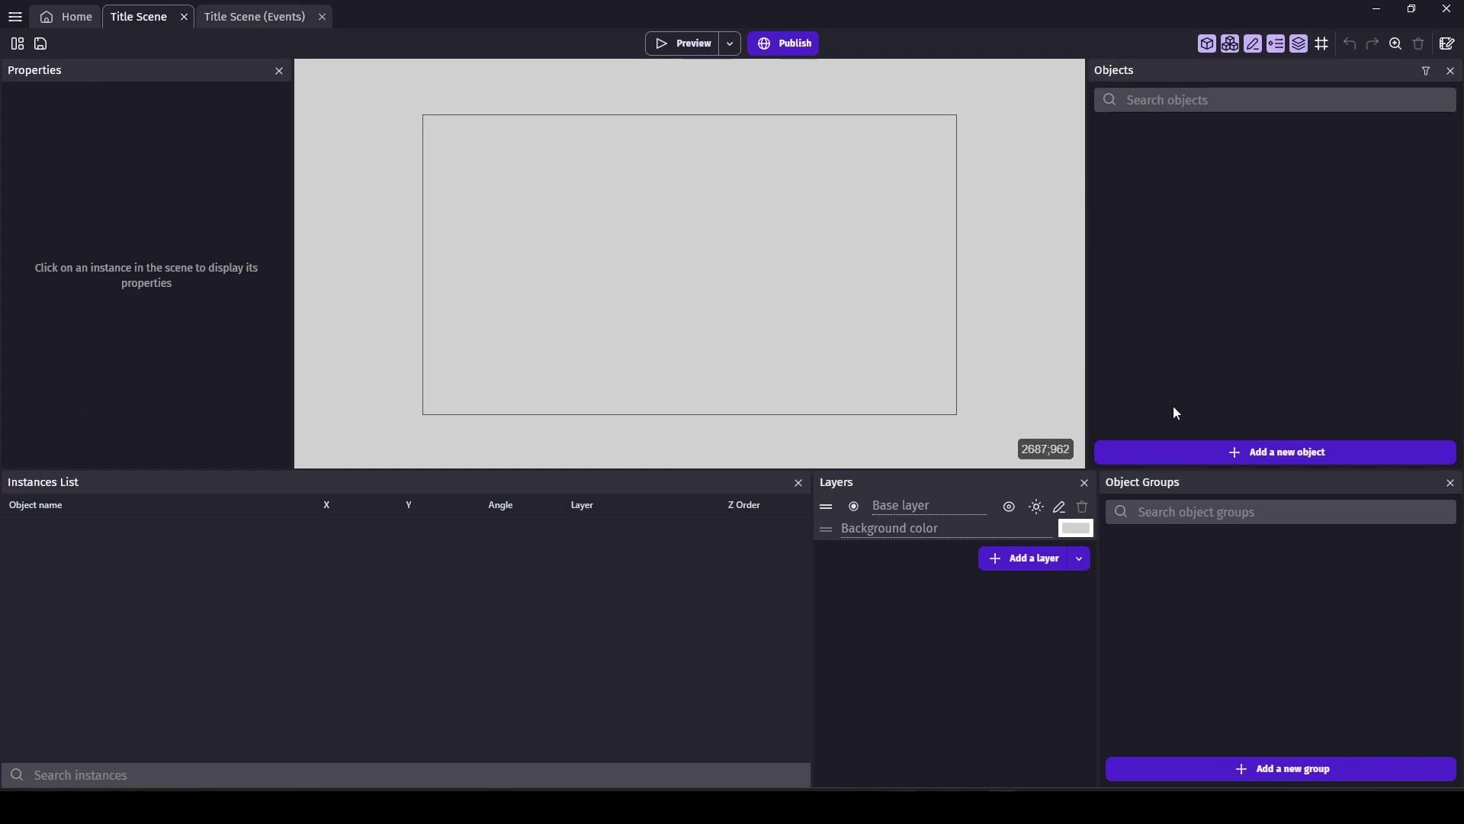
Create a new Text object from scratch and name it WelcomeTo_Text.
left_click(1244, 453)
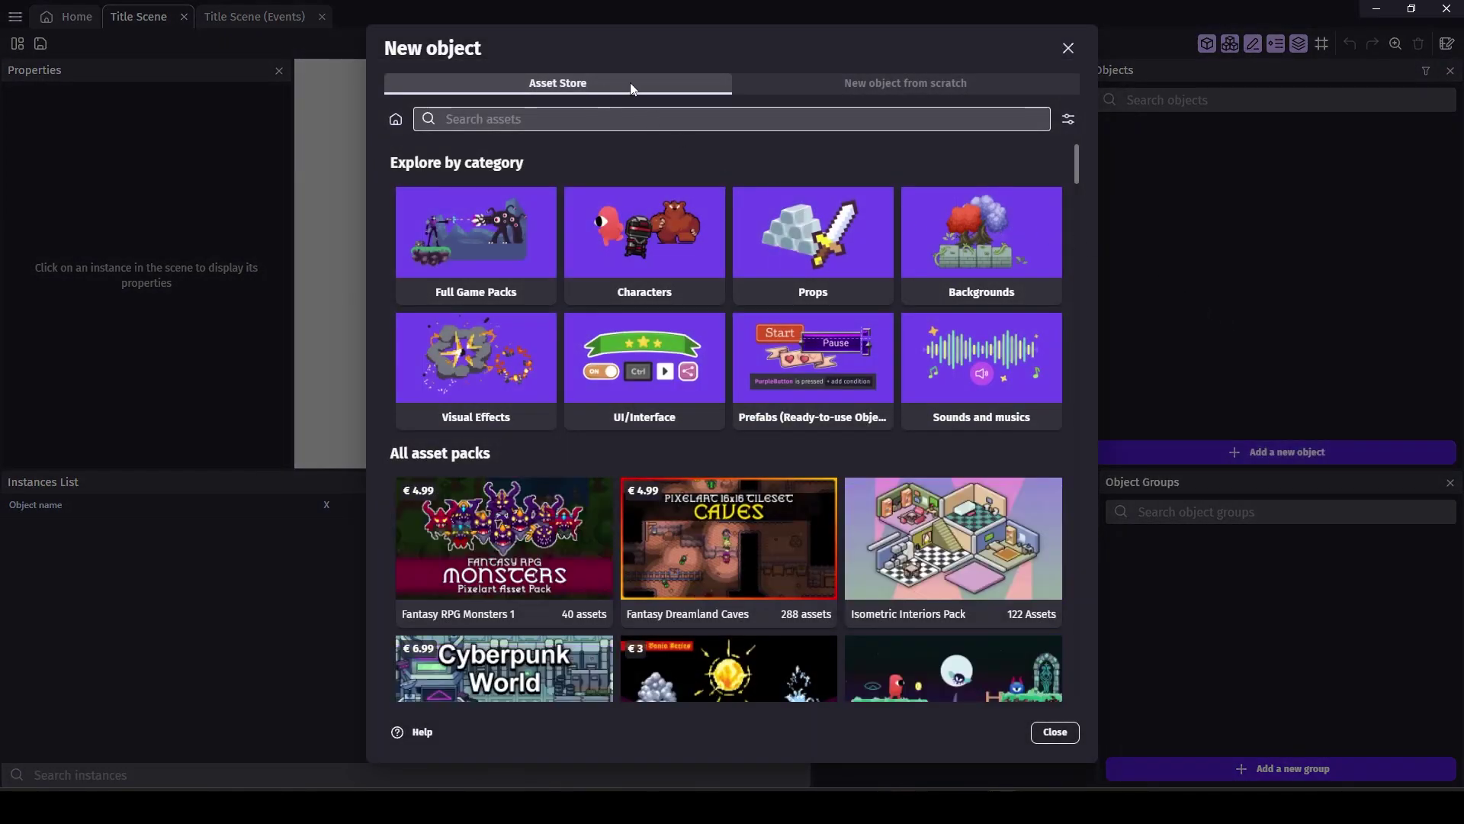
left_click(870, 88)
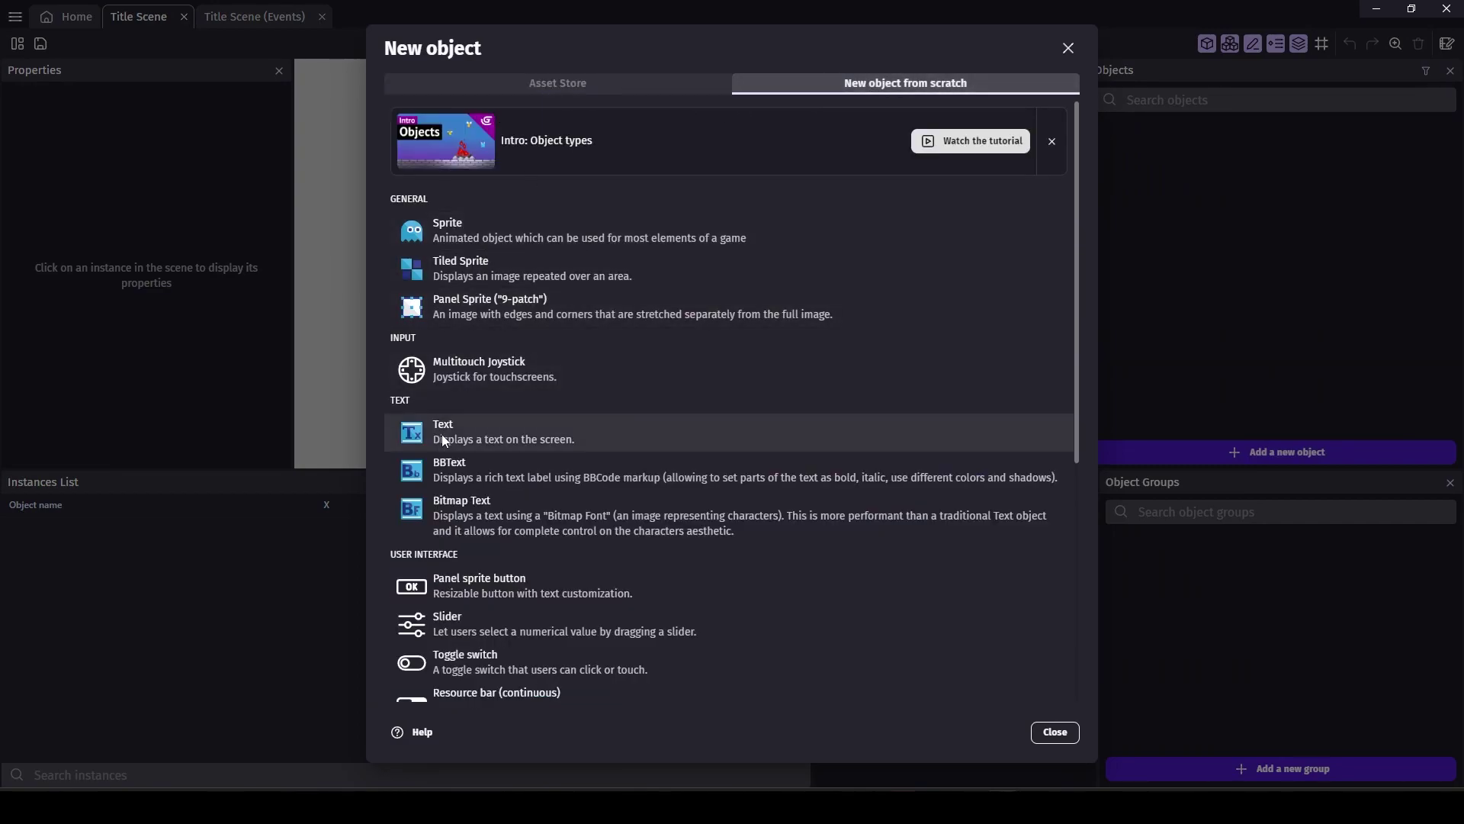
left_click(512, 438)
type("Title_Text")
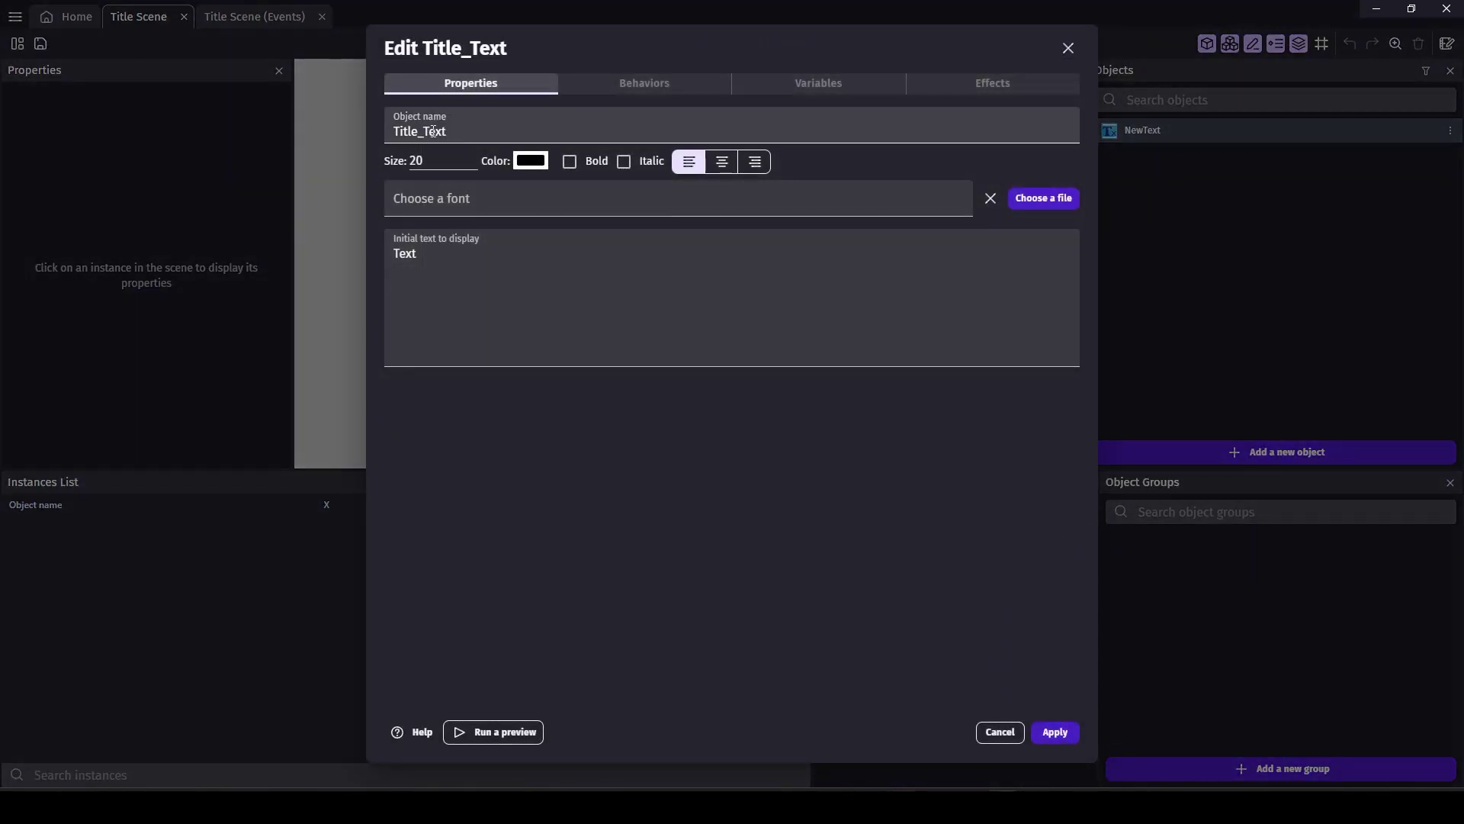
double_click(420, 131)
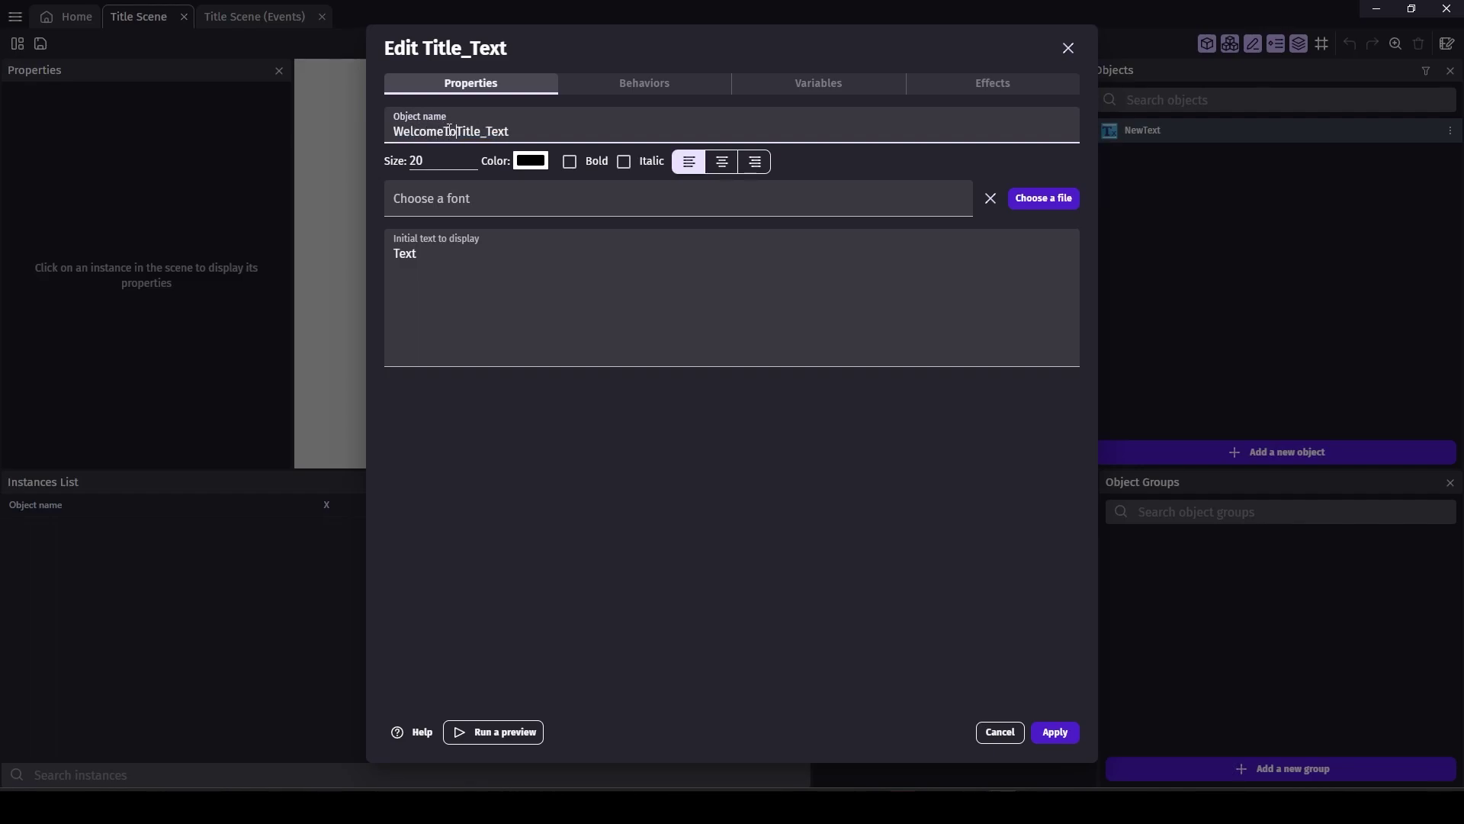
key("BackSpace")
key("BackSpace")
key("BackSpace")
key("BackSpace")
type("o")
Set the WelcomeTo_Text colour to RGB 74, 74, 74 and its initial text to "Welcome To", and apply the changes.
left_click(531, 161)
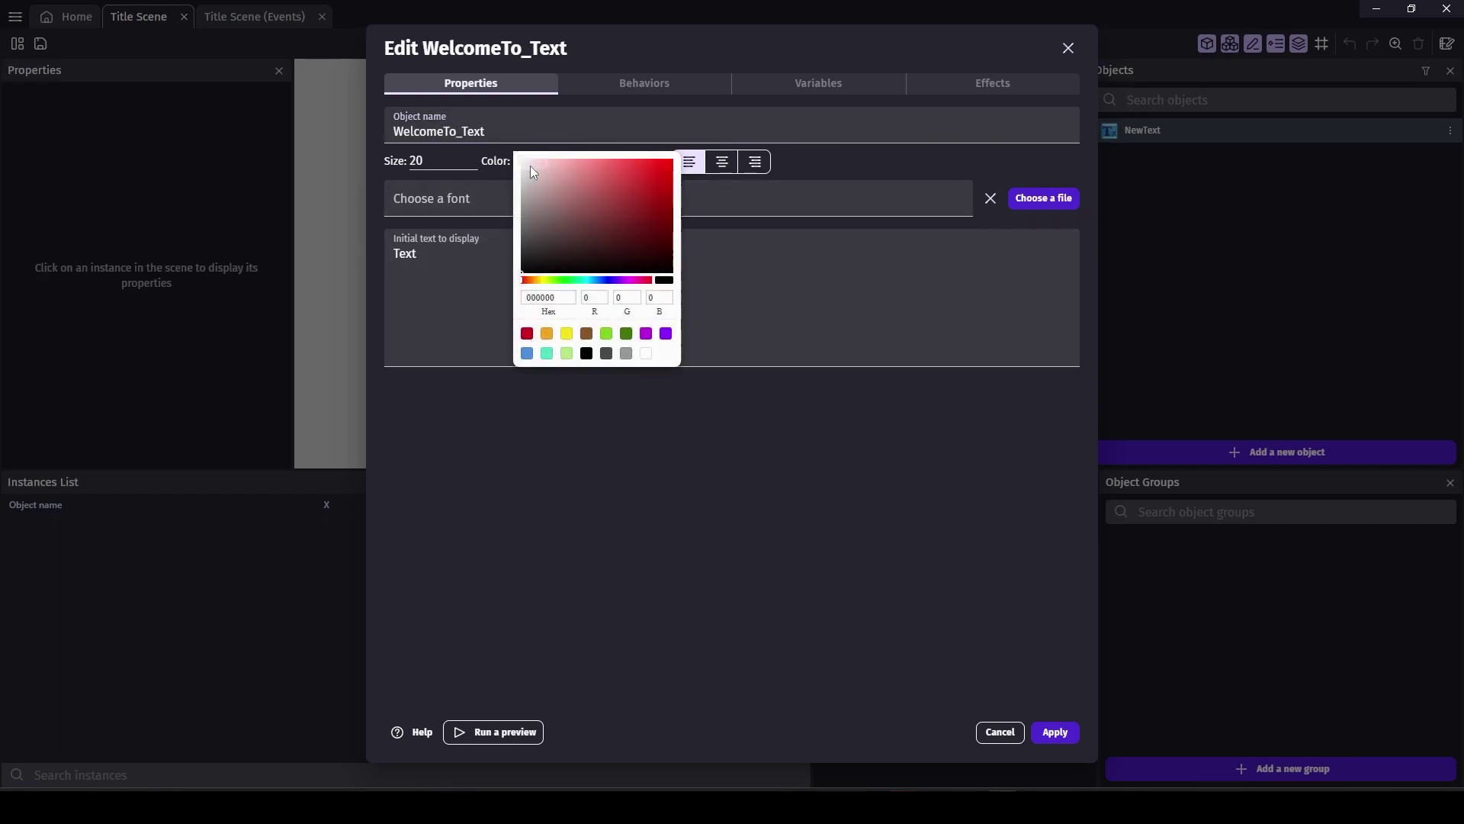
left_click(631, 297)
type("74")
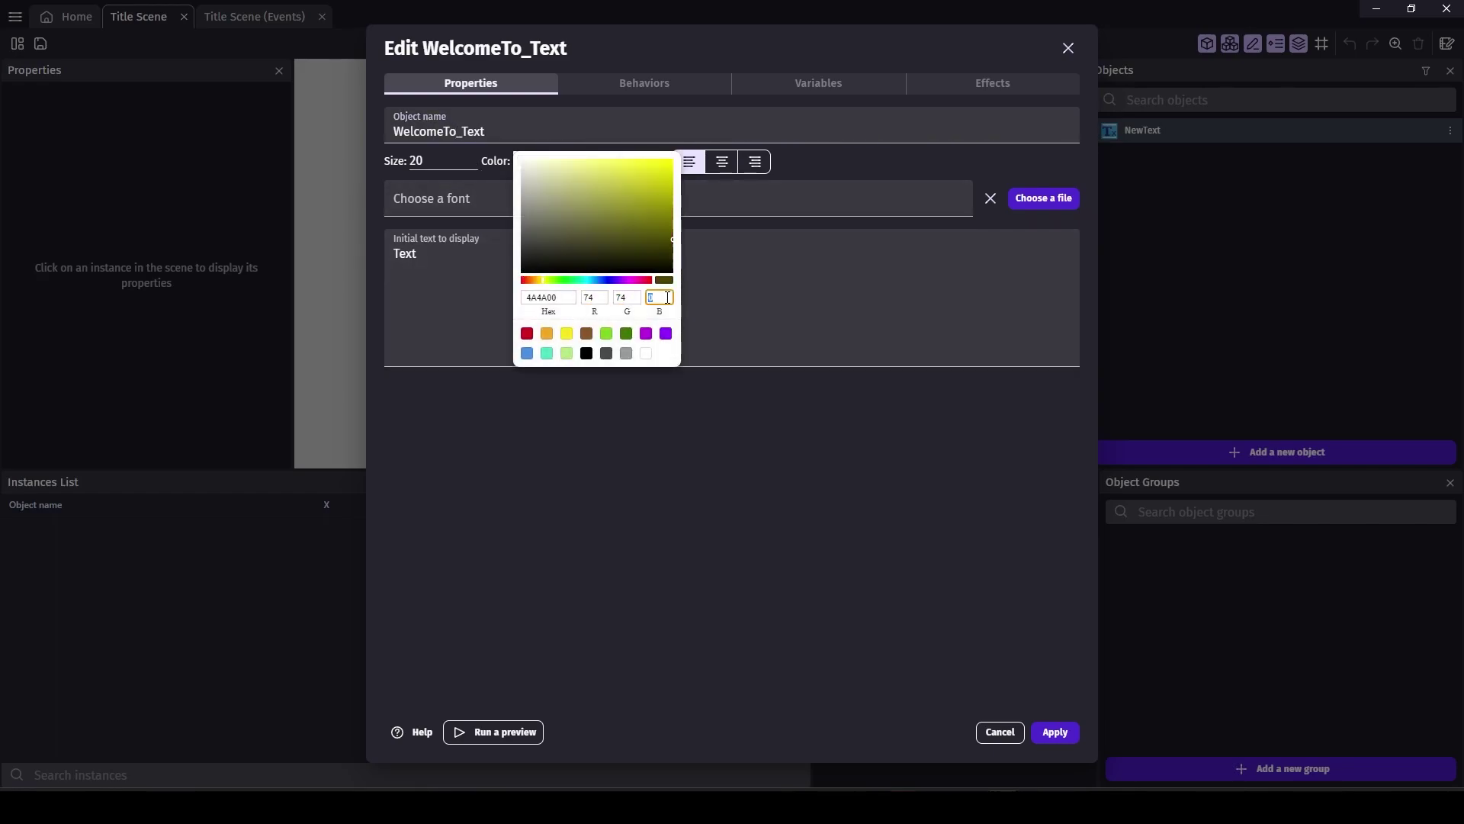
type("74")
left_click(469, 302)
key("ctrl+a")
type("We")
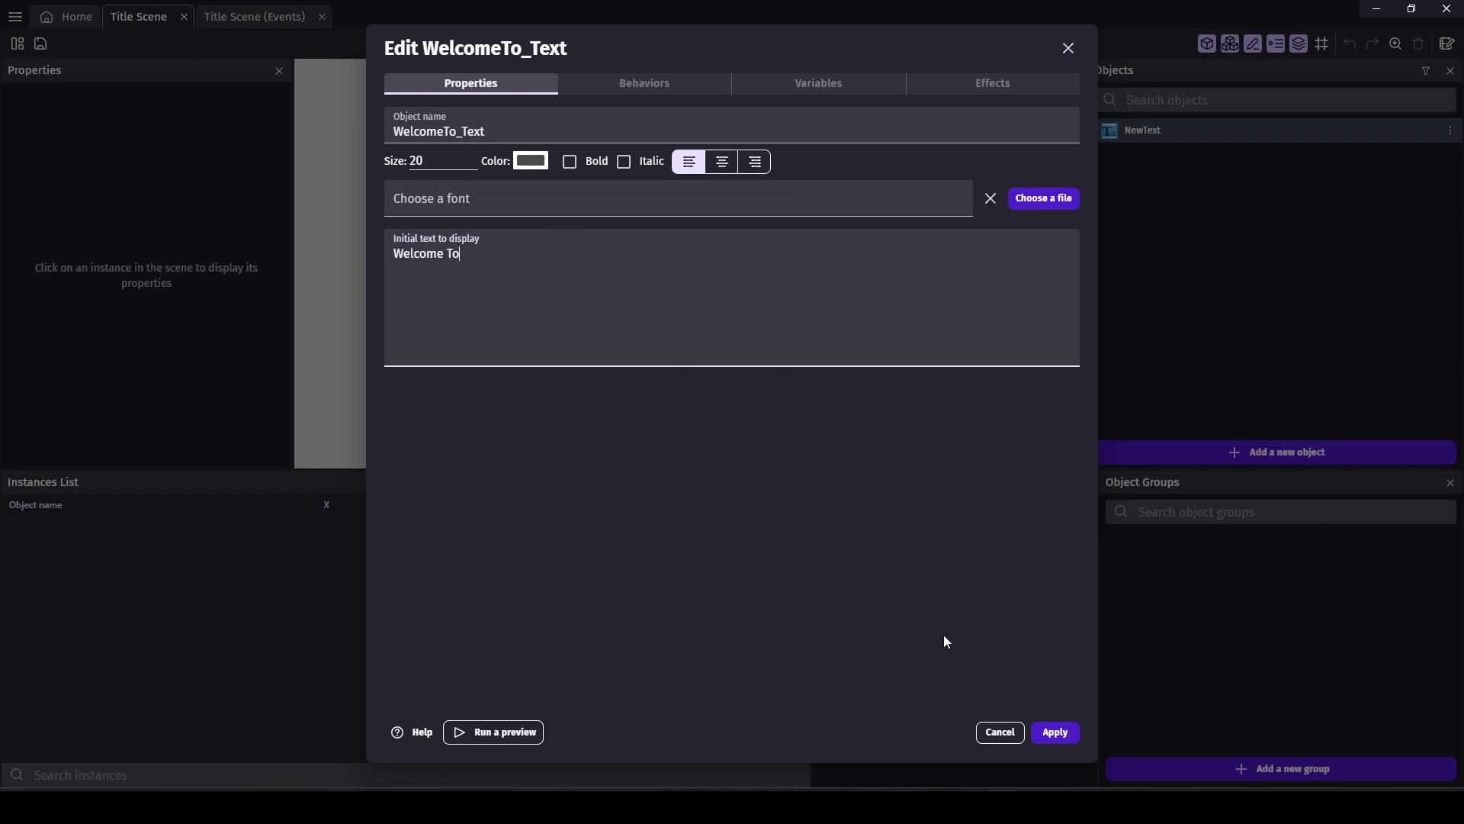
left_click(1057, 733)
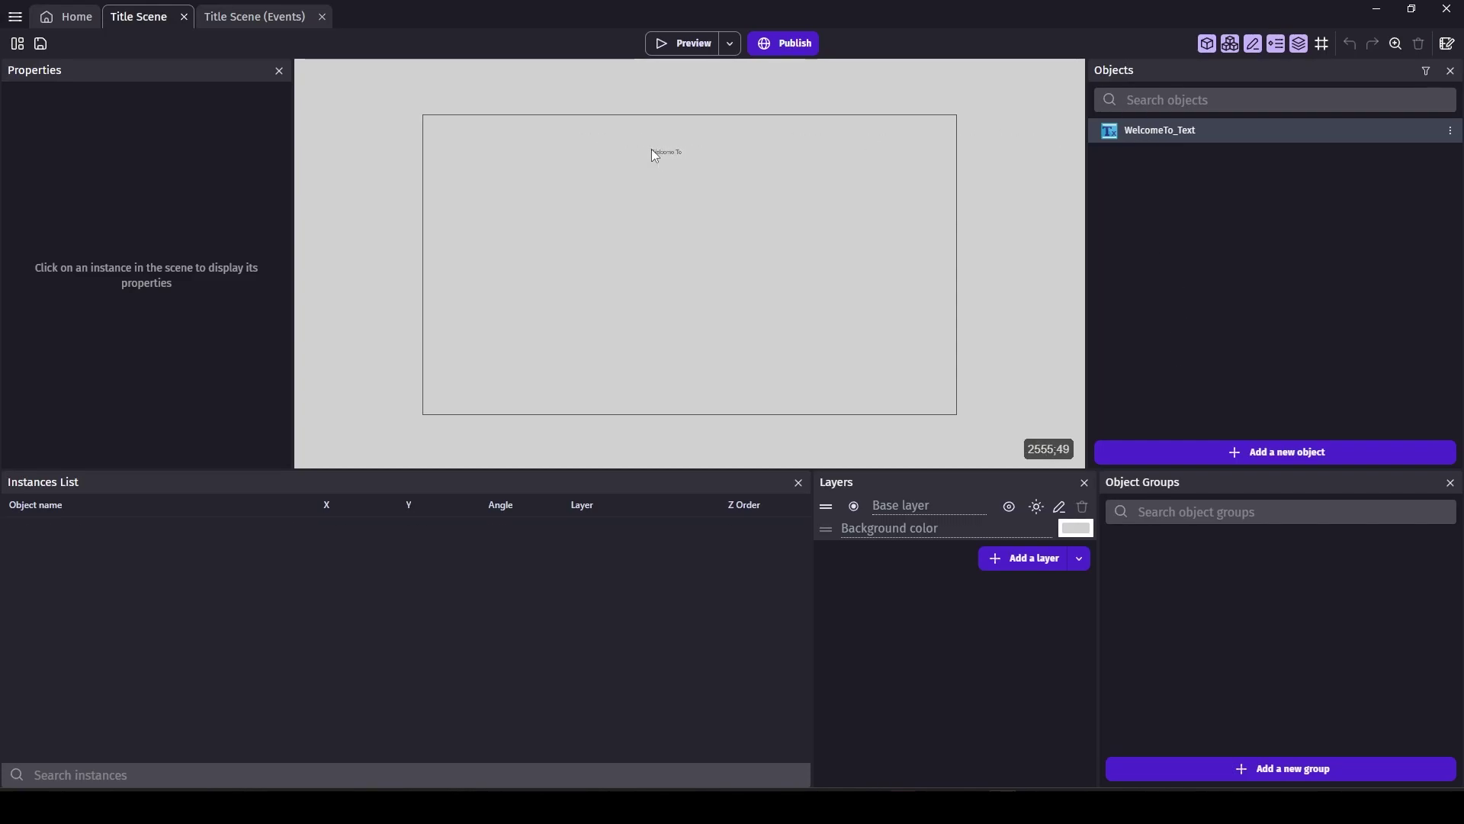
Set the size of the placed "Welcome To" text to 100 and centre it near the upper edge of the scene frame.
double_click(654, 155)
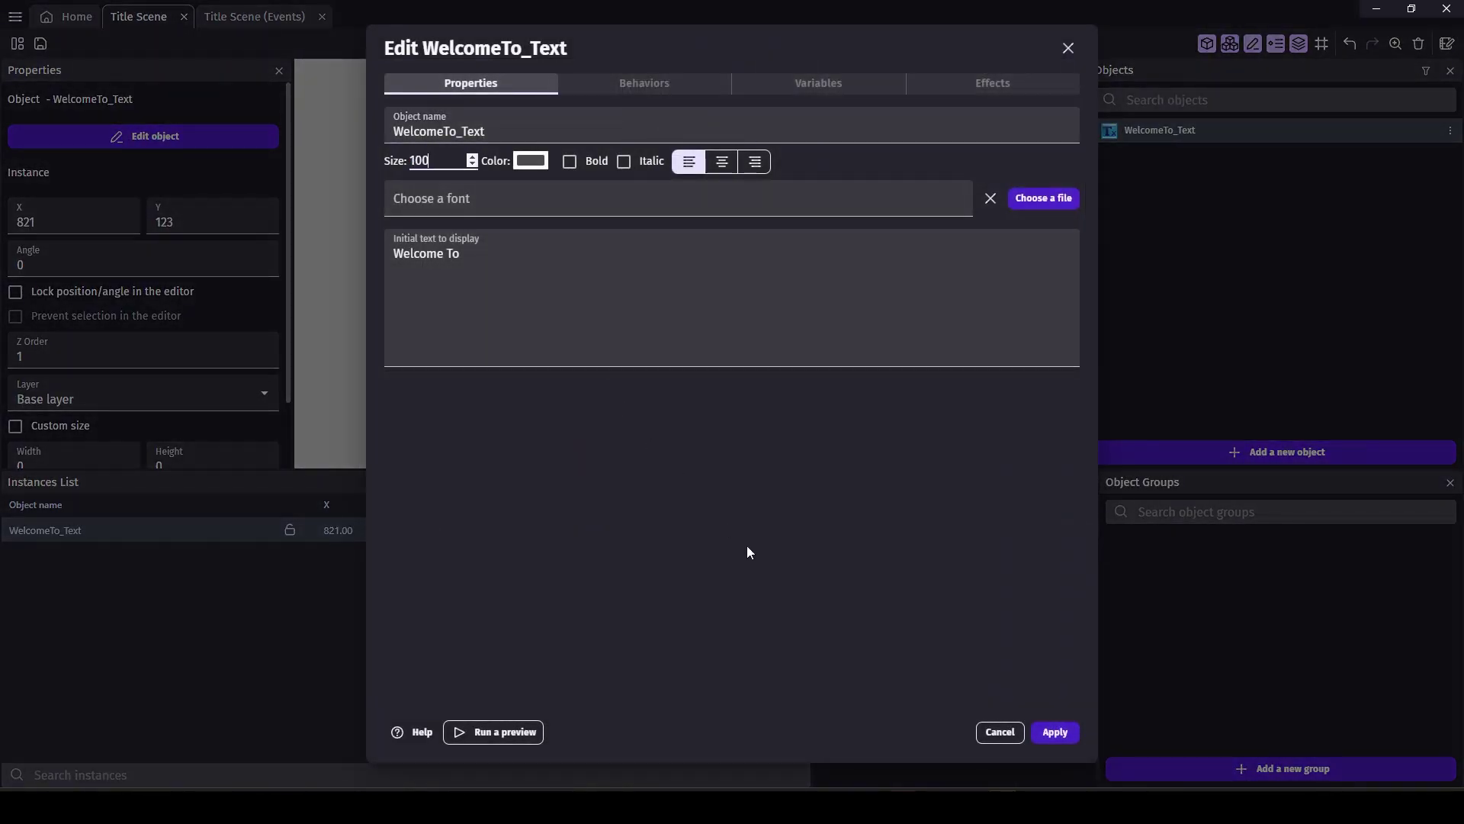
left_click(1057, 732)
left_click_drag(683, 162, 643, 165)
left_click(628, 242)
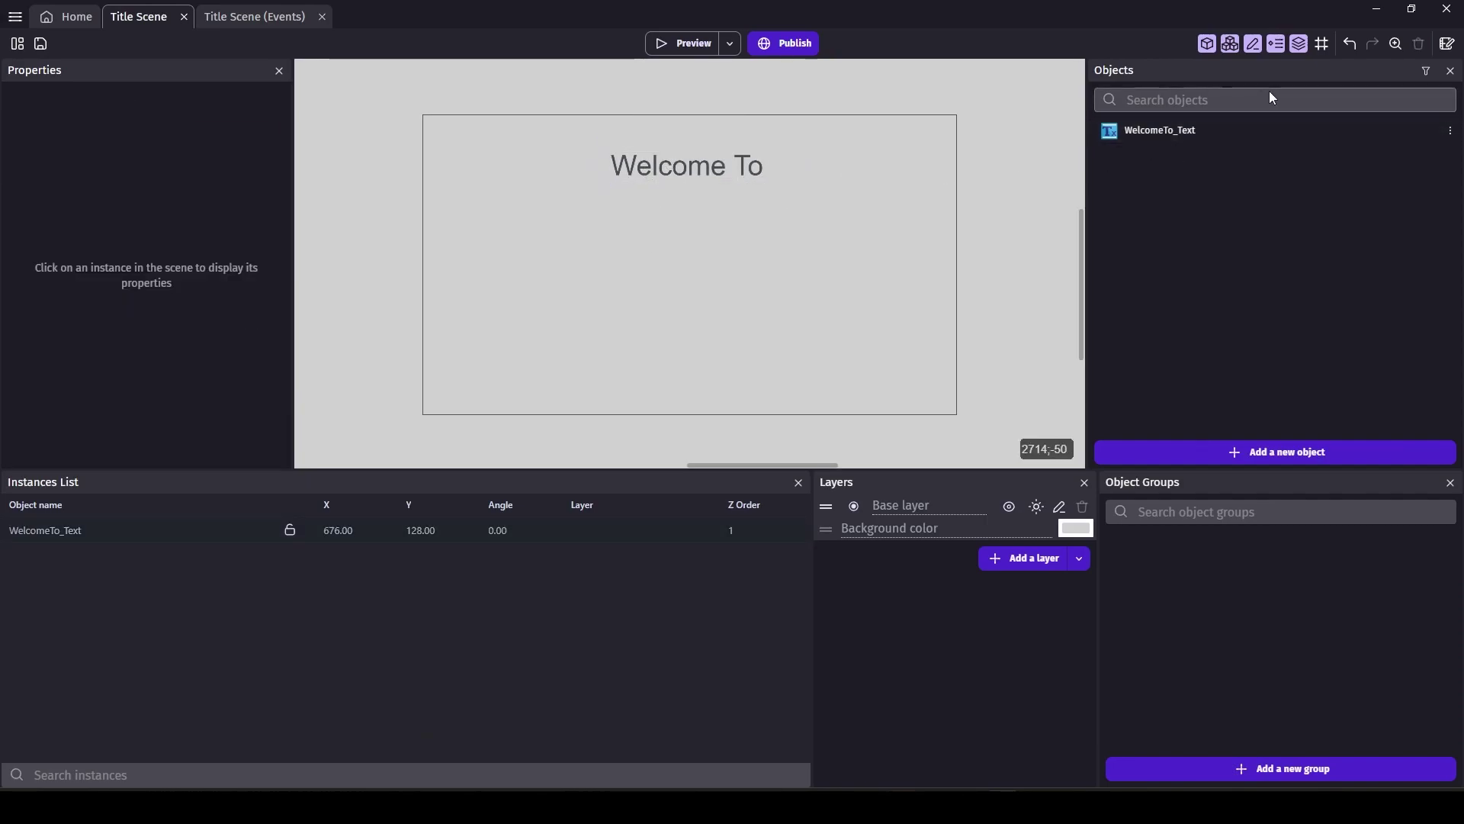
Duplicate the WelcomeTo_Text object and name the copy Cubethon_Text.
left_click(1450, 130)
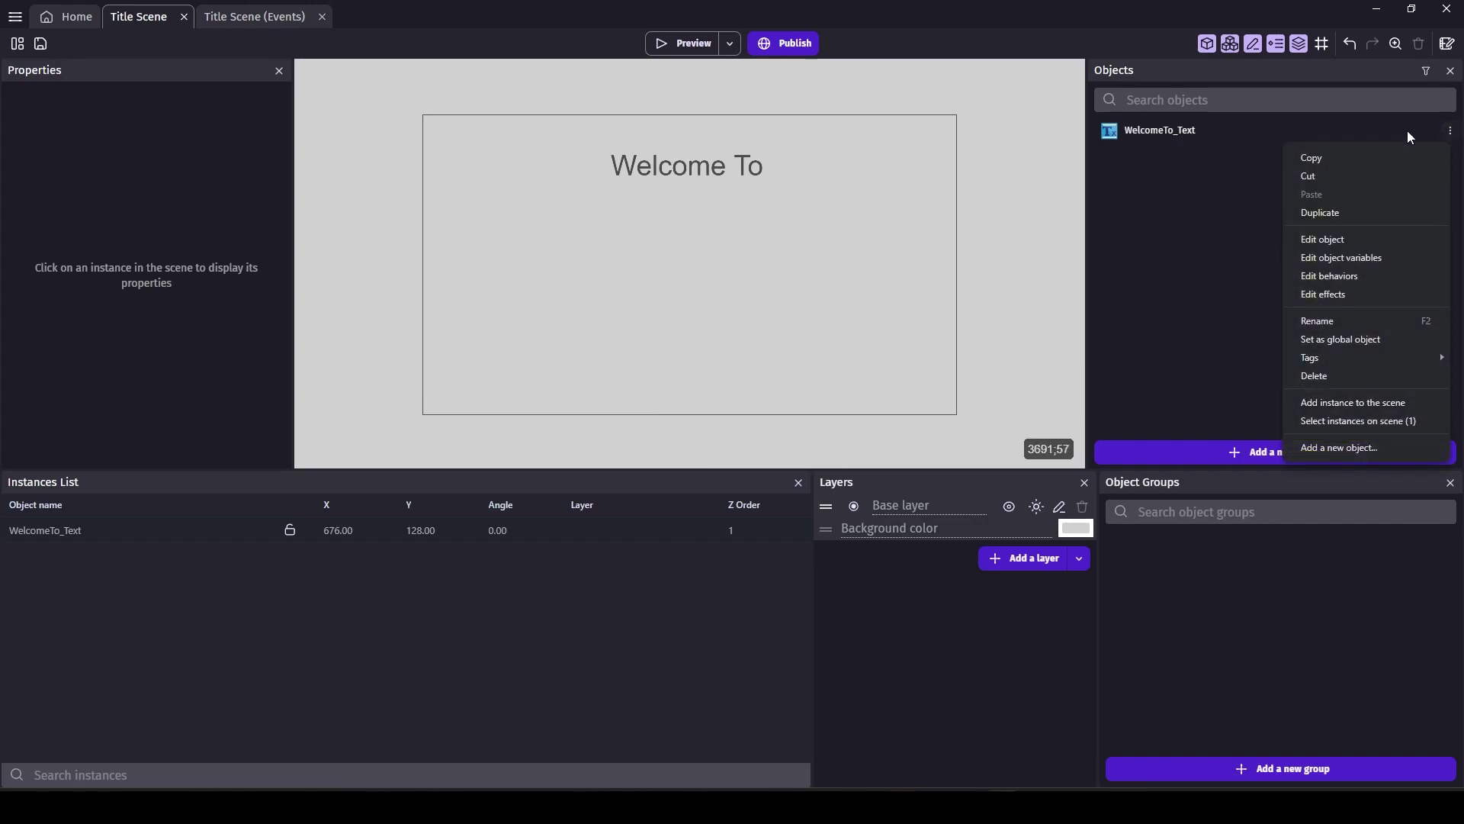
left_click(1325, 212)
key("BackSpace")
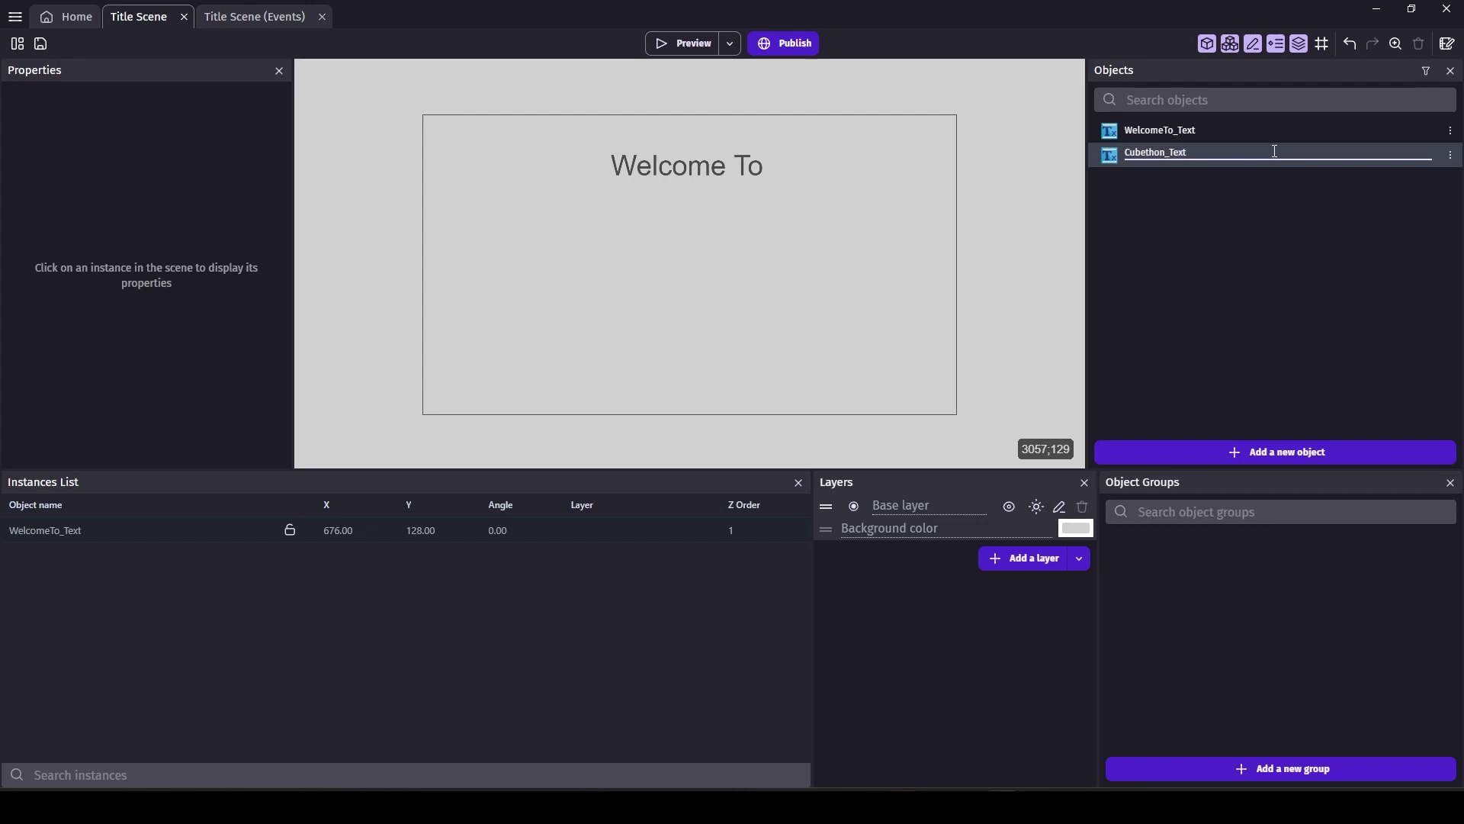
key("Return")
Place Cubethon_Text in the scene below "Welcome To" and set its initial text to "Cubethon".
left_click_drag(1274, 149, 587, 197)
double_click(634, 214)
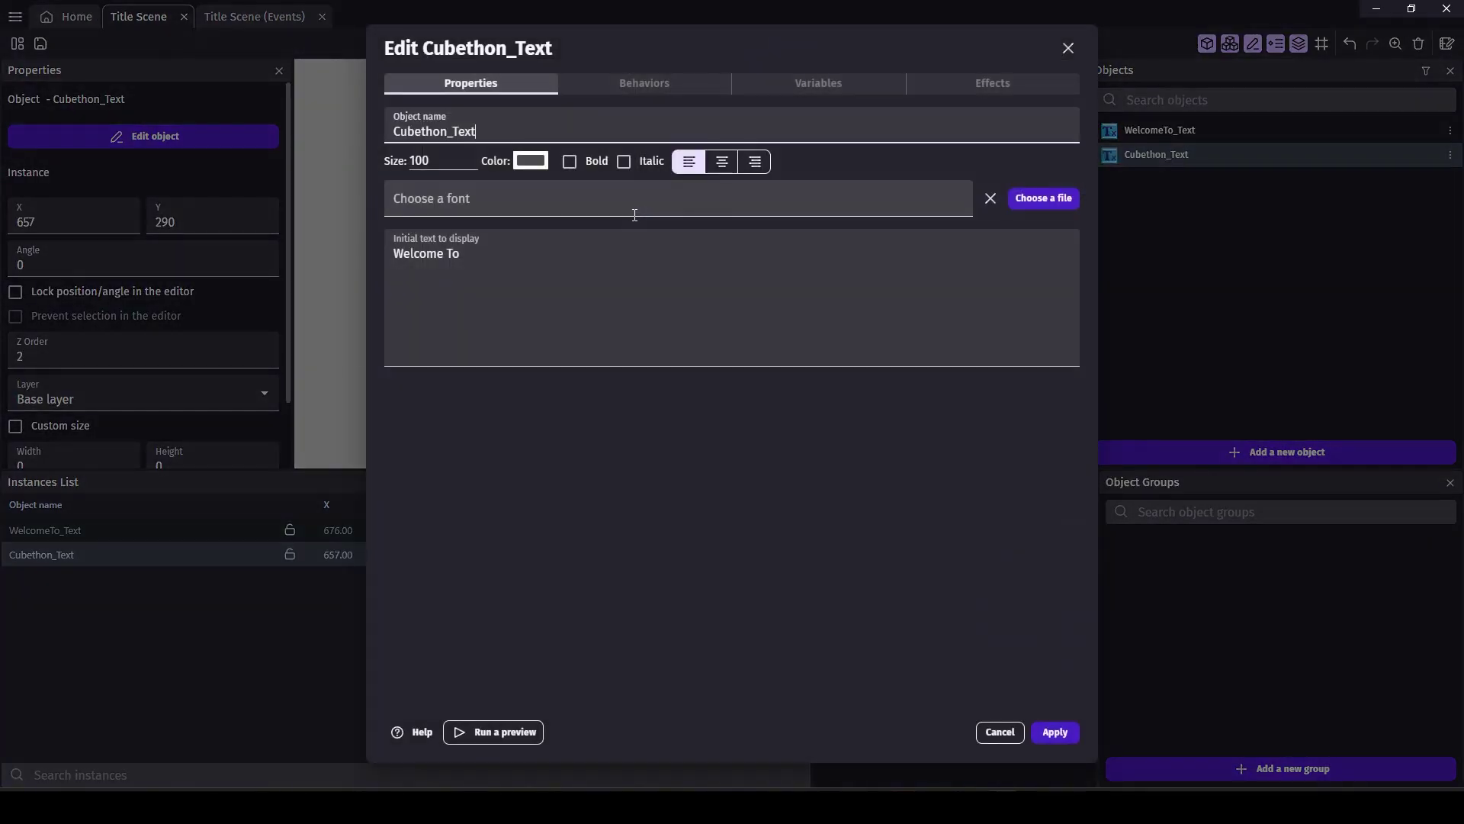
double_click(595, 269)
type("Cubethon")
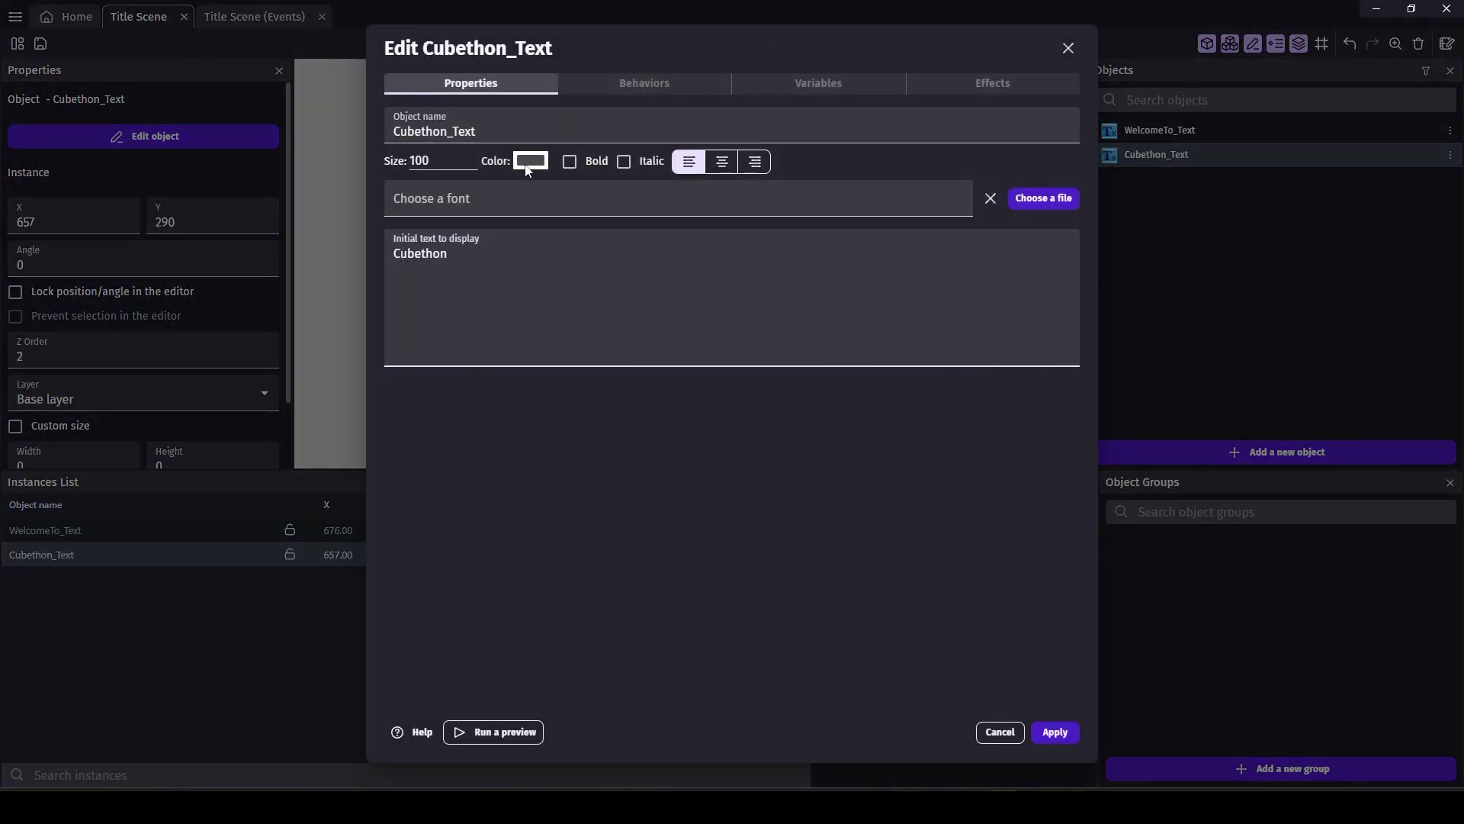
Change the Cubethon_Text colour to dark red with a red value of 184 and make the text bold.
left_click(529, 162)
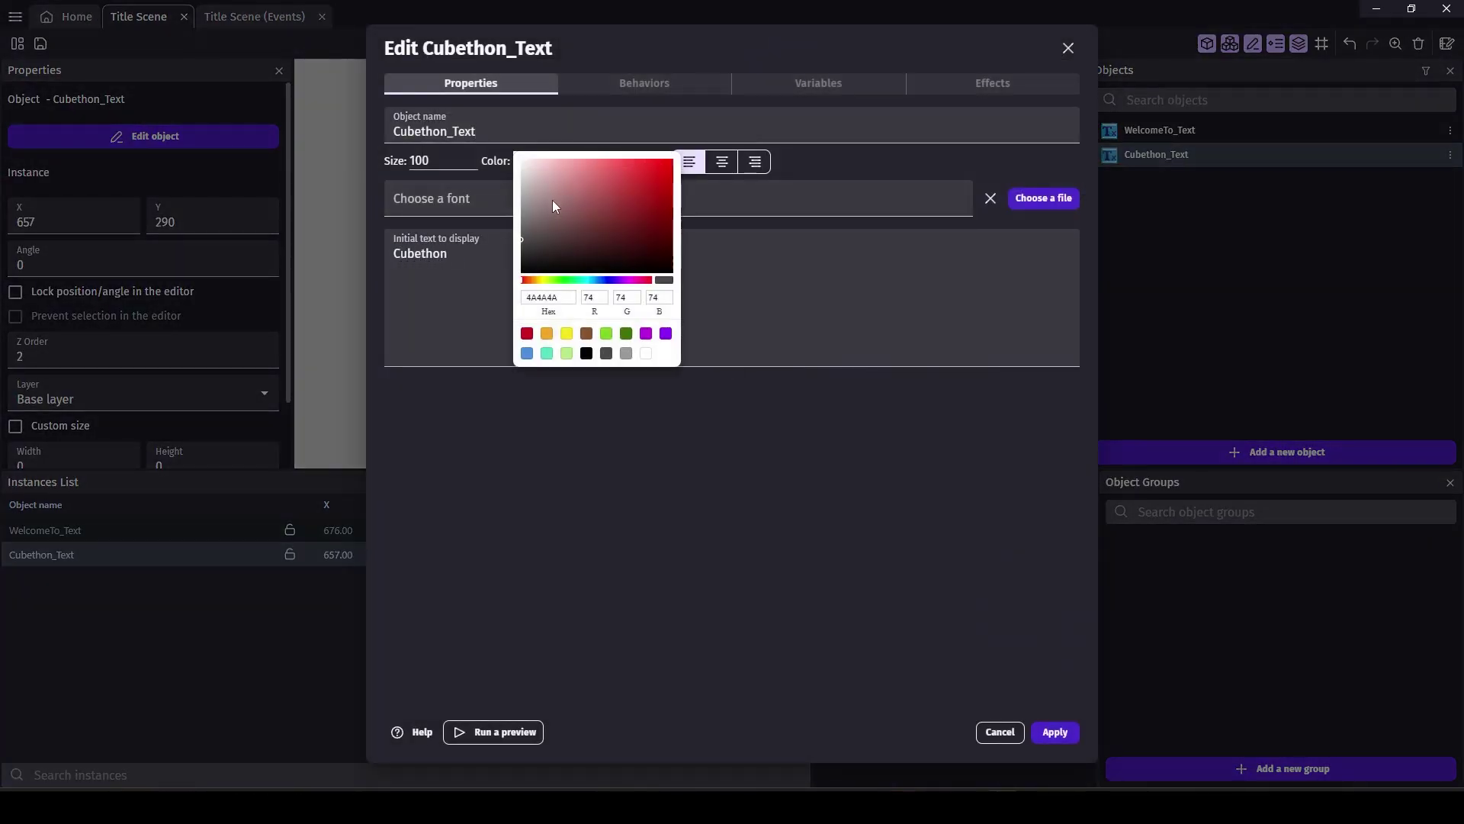
double_click(591, 296)
type("184")
double_click(623, 298)
left_click(745, 281)
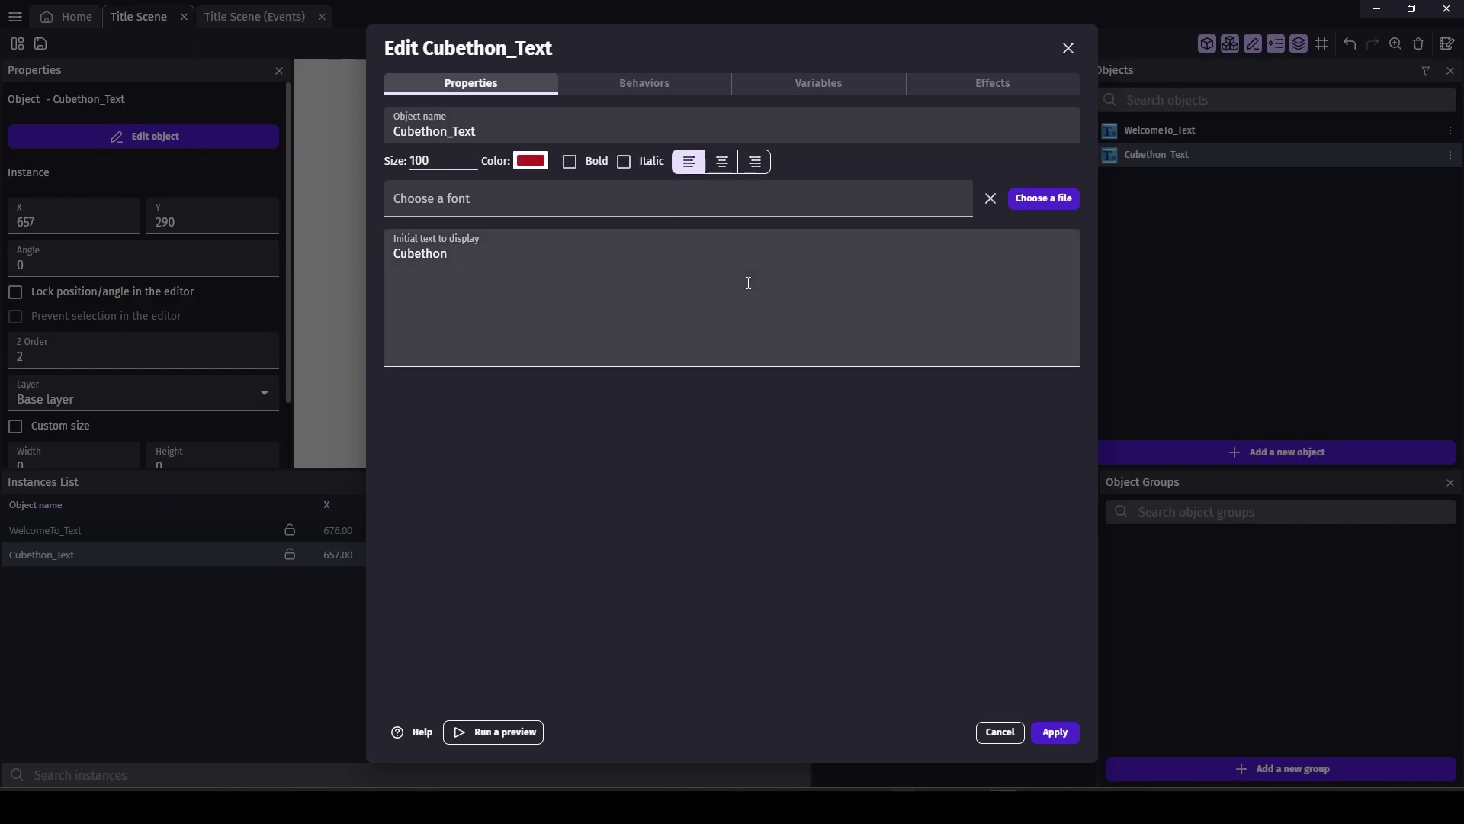
left_click(569, 164)
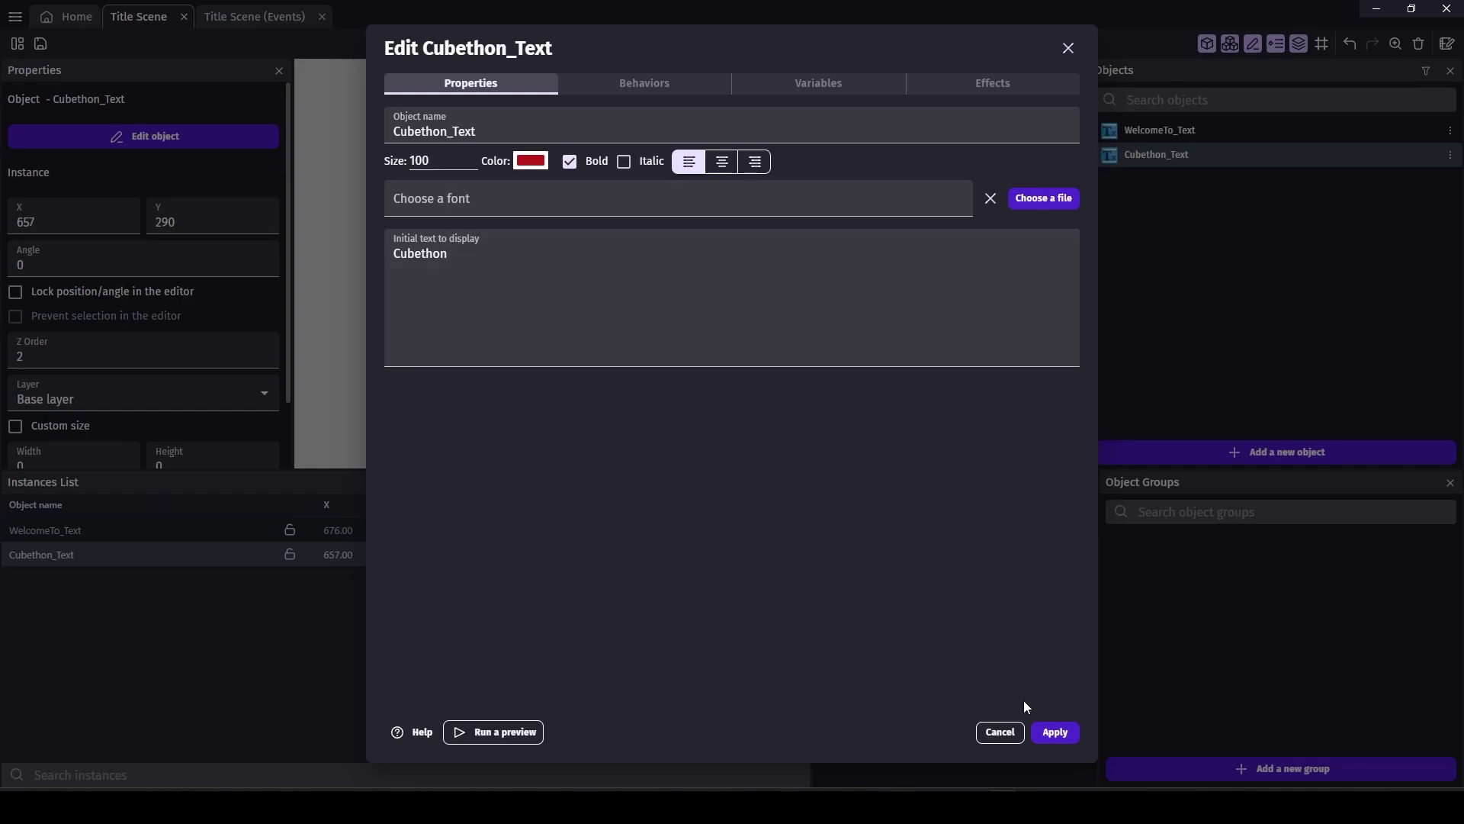
left_click(1054, 732)
Set the text size of Cubethon_Text to 150 and apply it.
double_click(648, 218)
double_click(424, 165)
type("1")
left_click(1055, 732)
Change the initial text of Cubethon_Text to "CUBETHON" in capitals and centre it beneath "Welcome To".
double_click(643, 234)
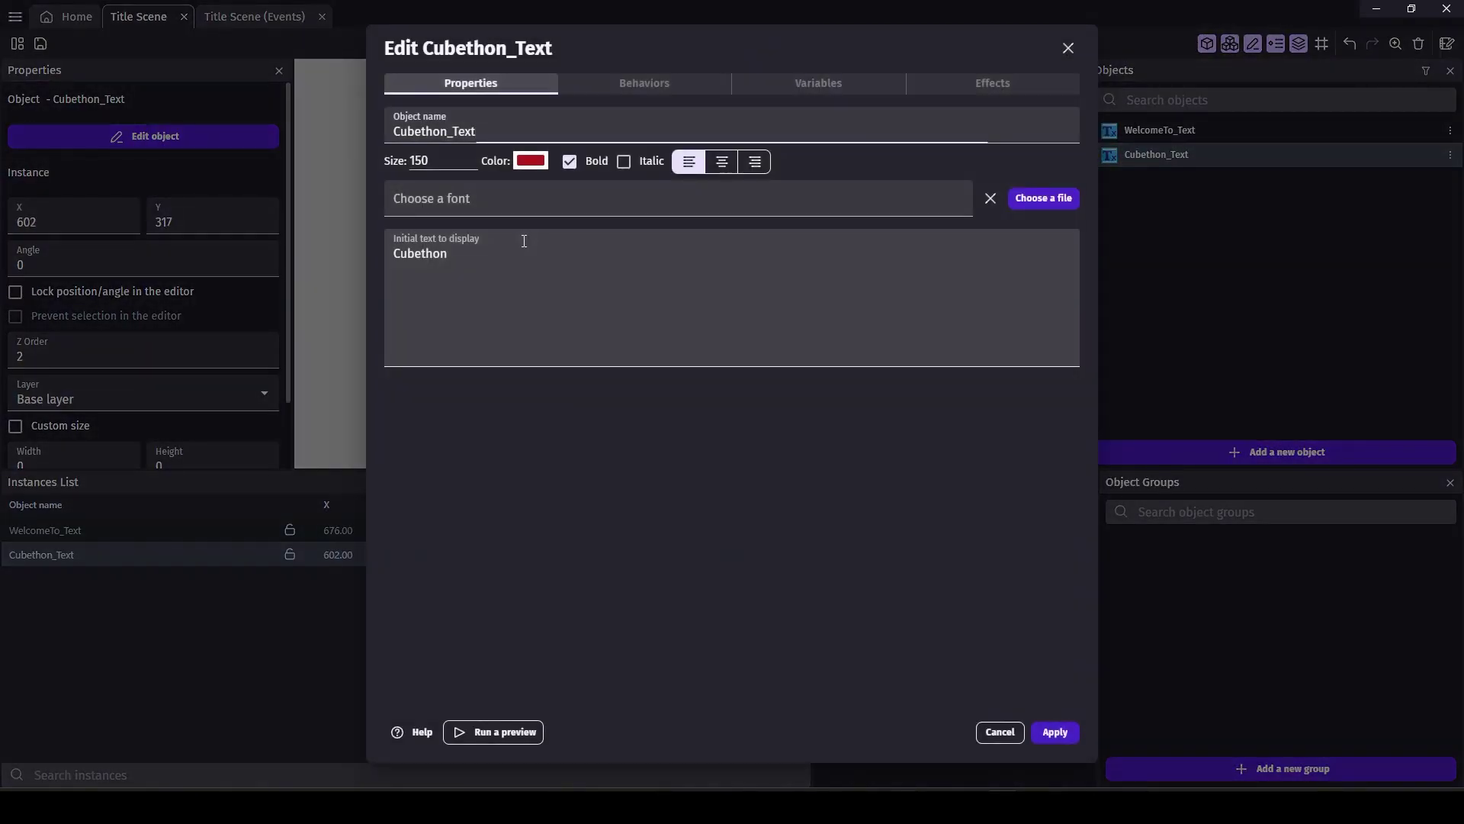
left_click_drag(400, 254, 527, 263)
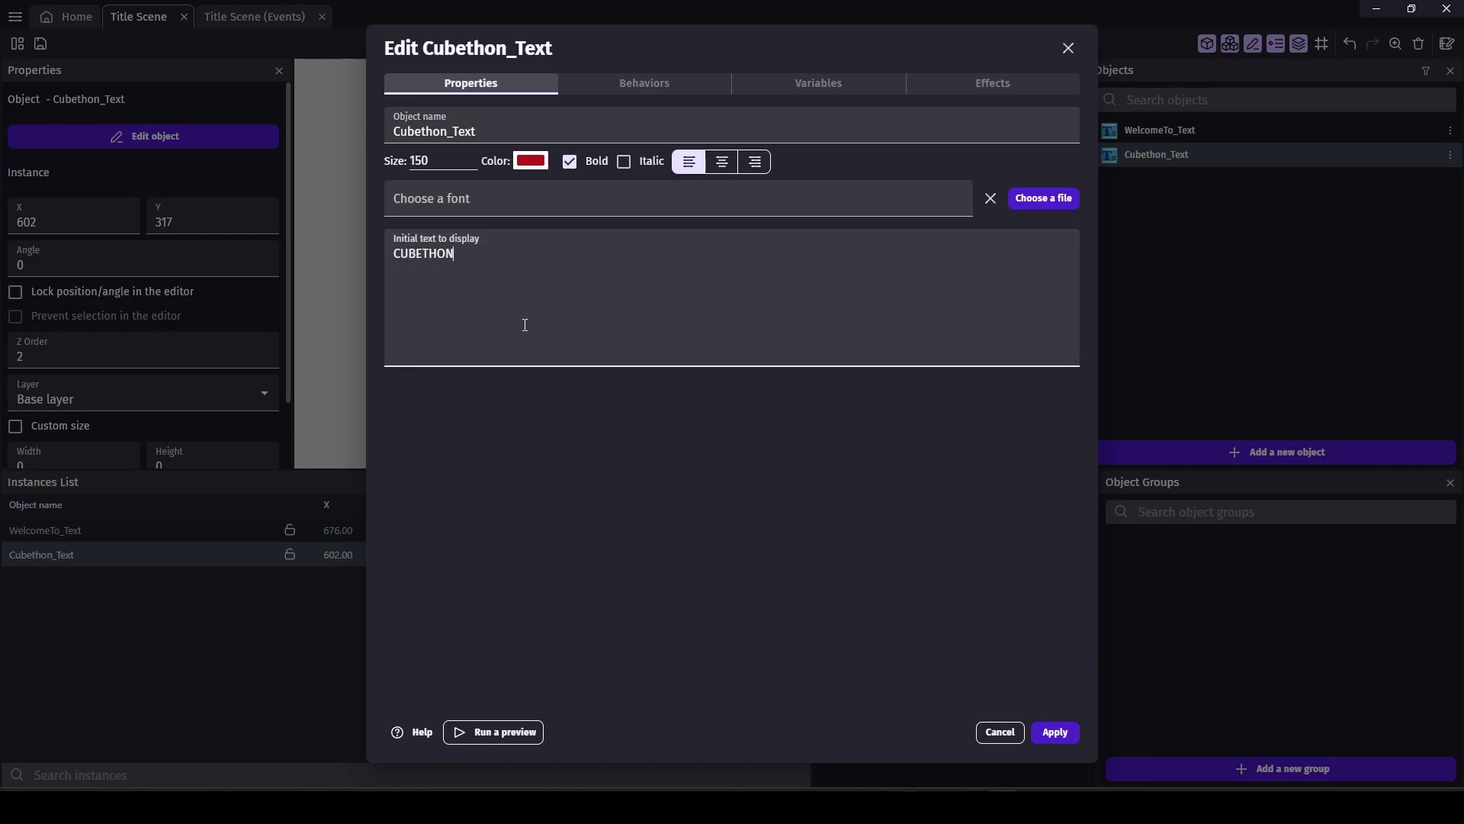
left_click(1055, 732)
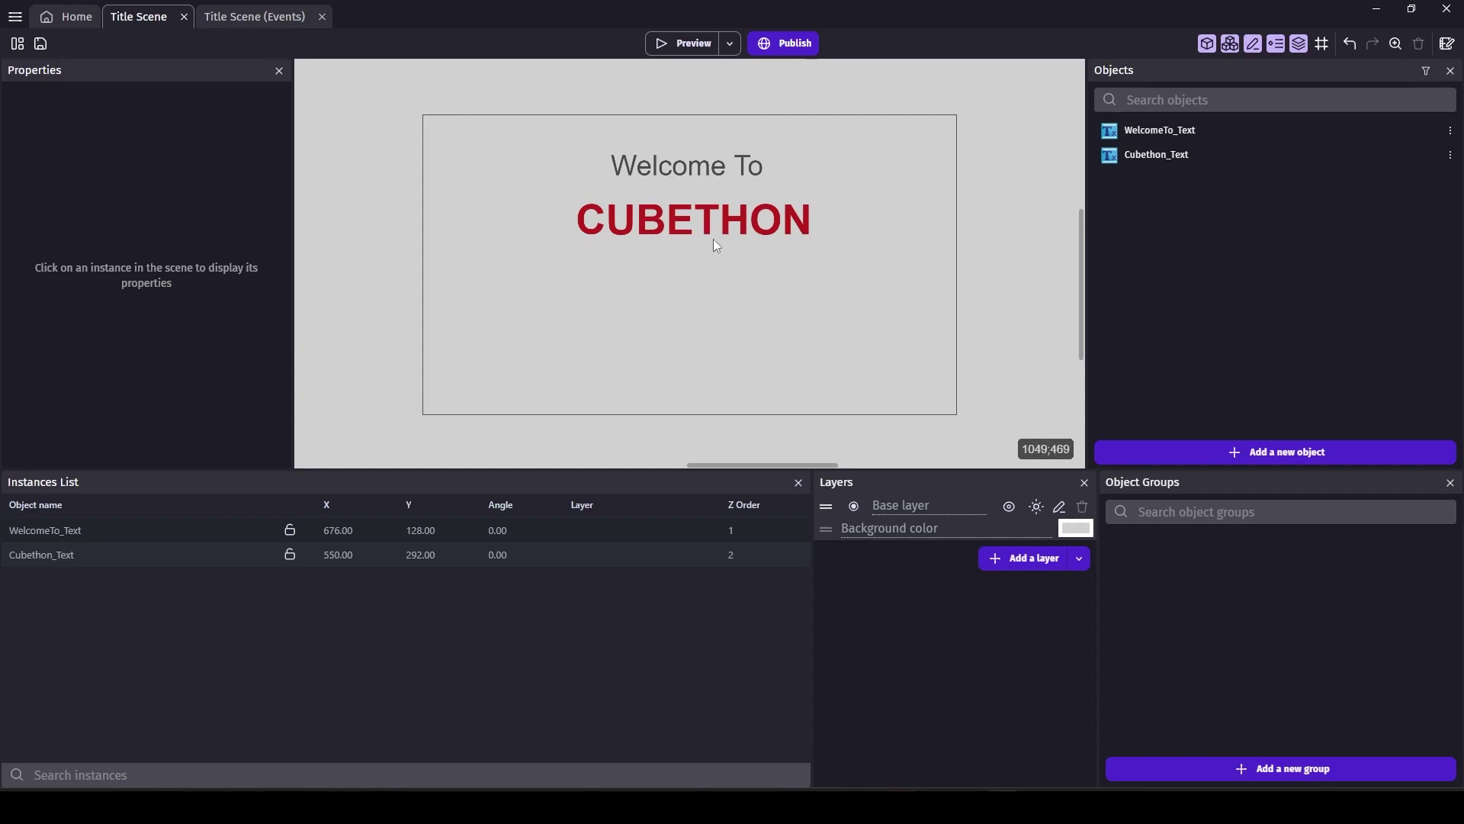
Create a panel sprite button object from the Grey Button preset and place it in the scene below the CUBETHON title.
left_click(1236, 452)
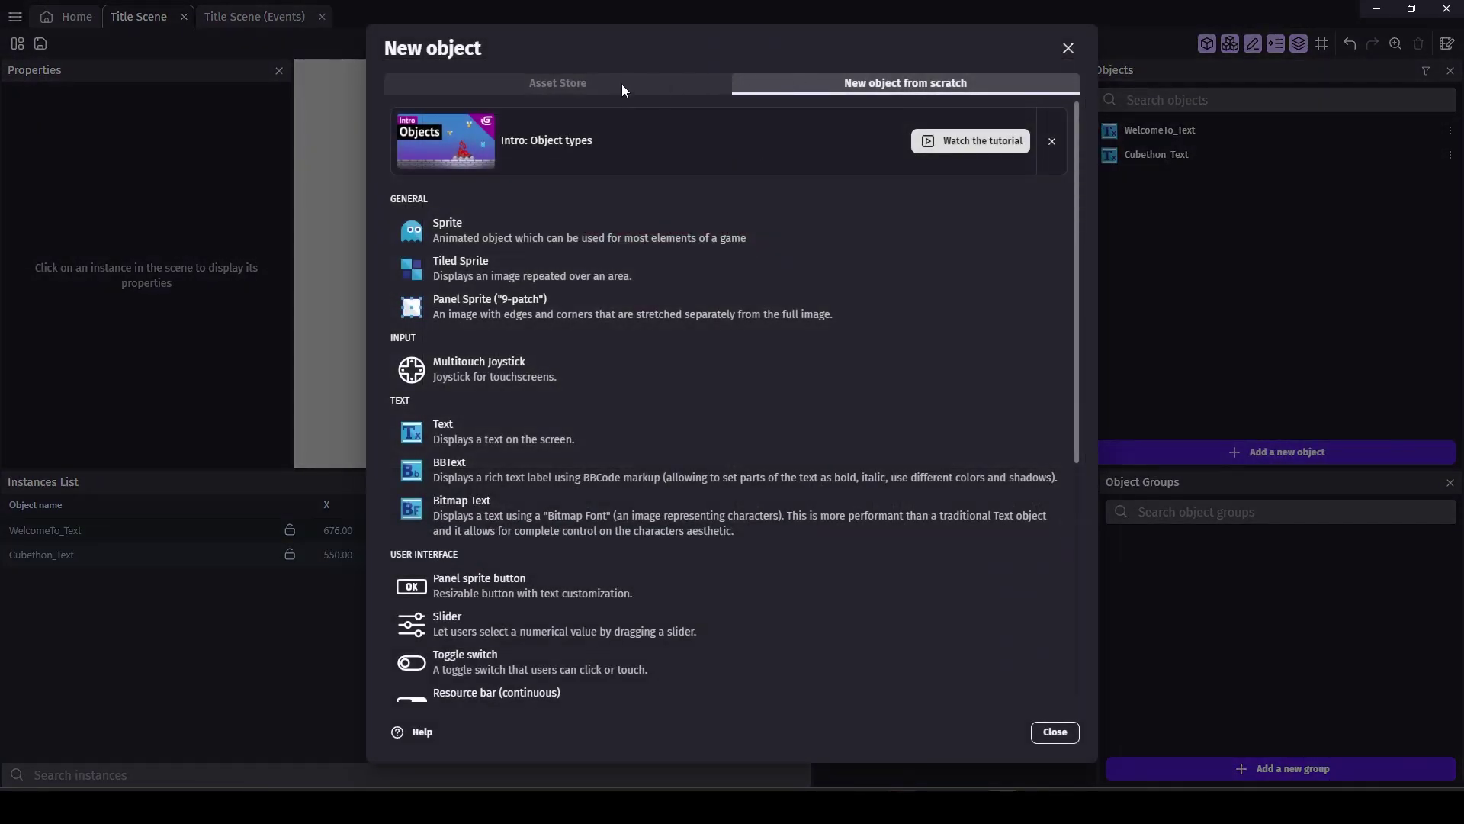
scroll(630, 516, "down", 2)
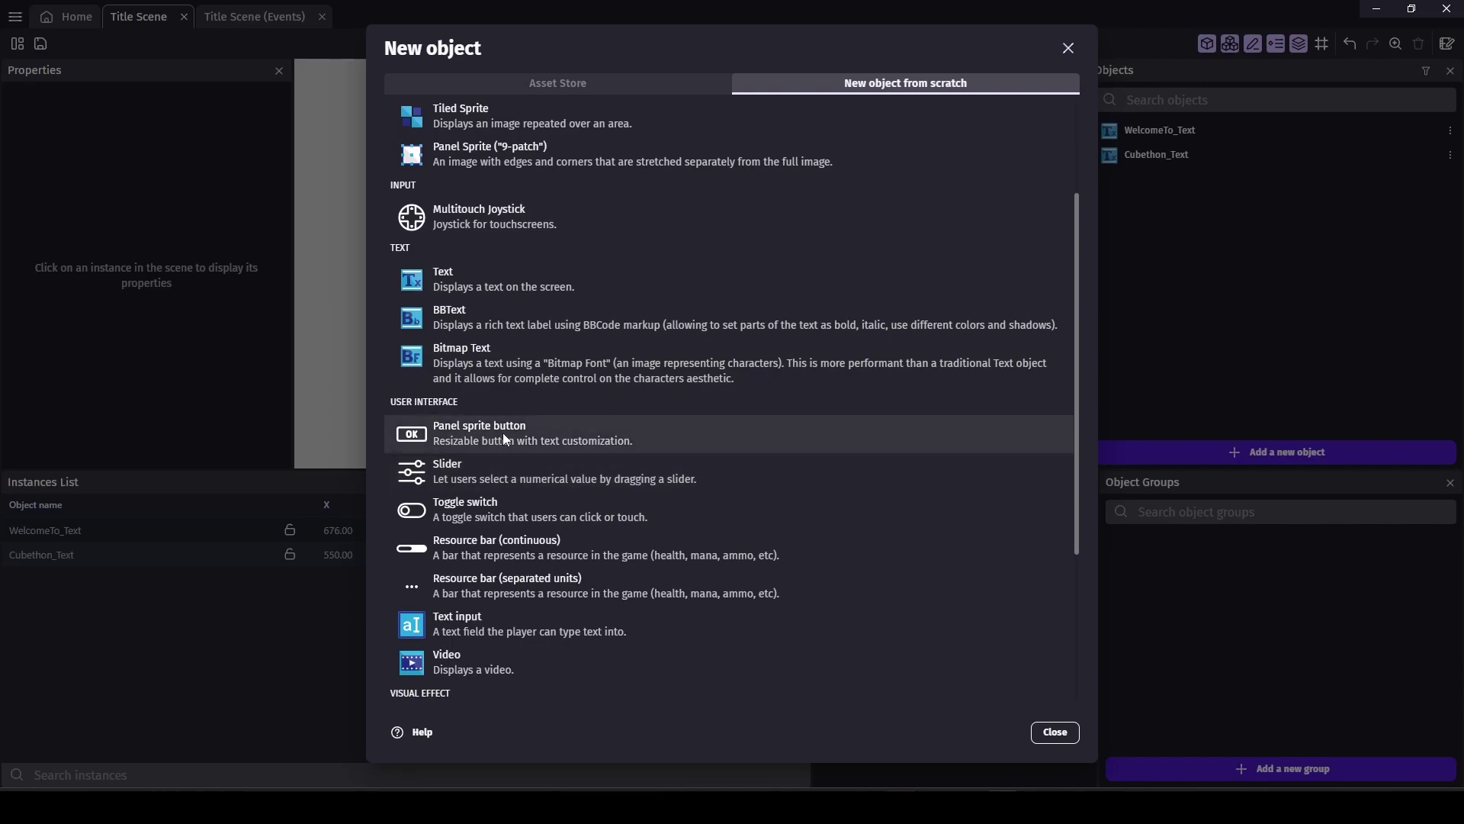
scroll(915, 305, "up", 1)
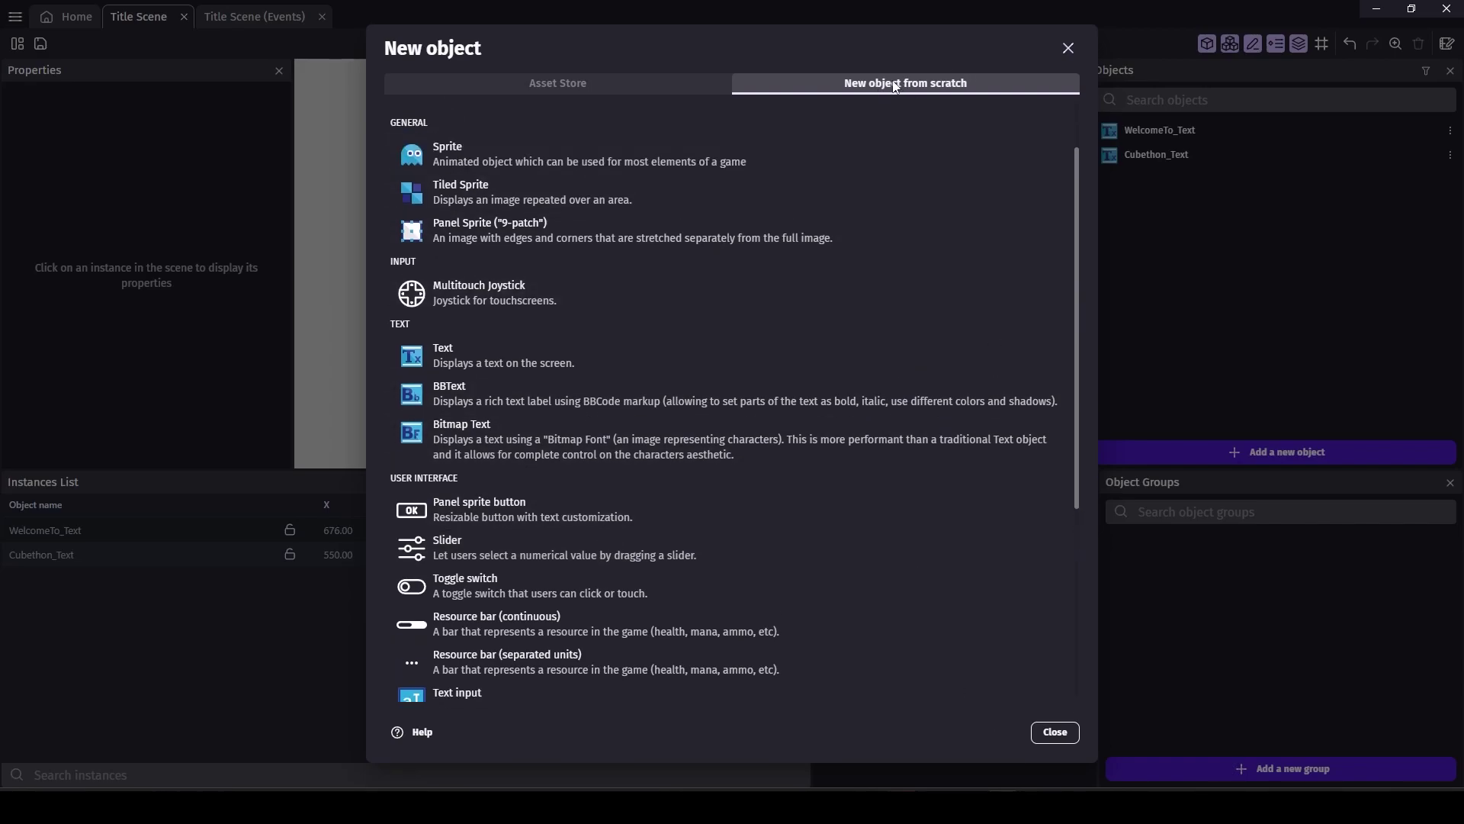
scroll(456, 455, "down", 1)
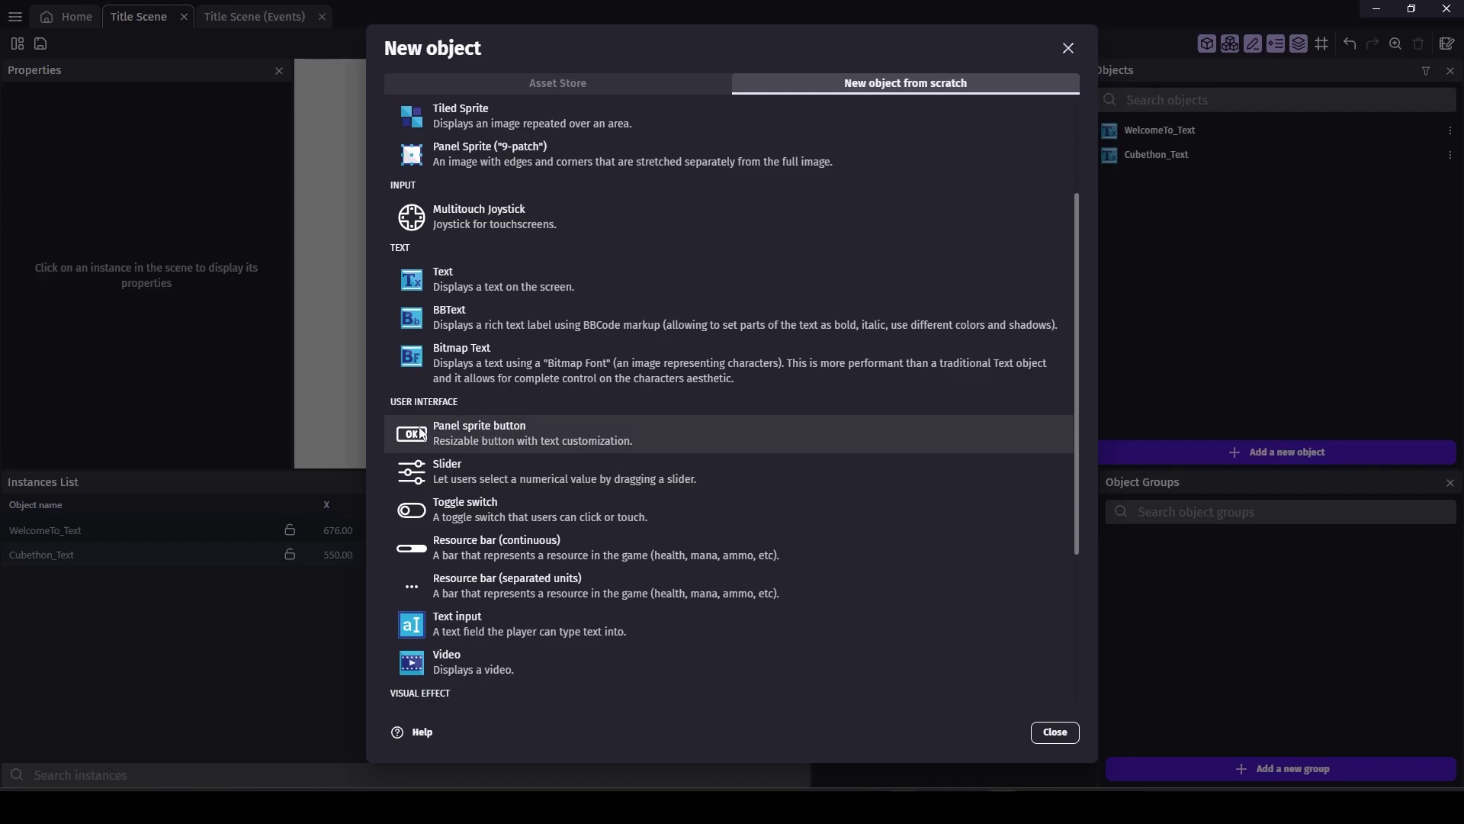
left_click(584, 436)
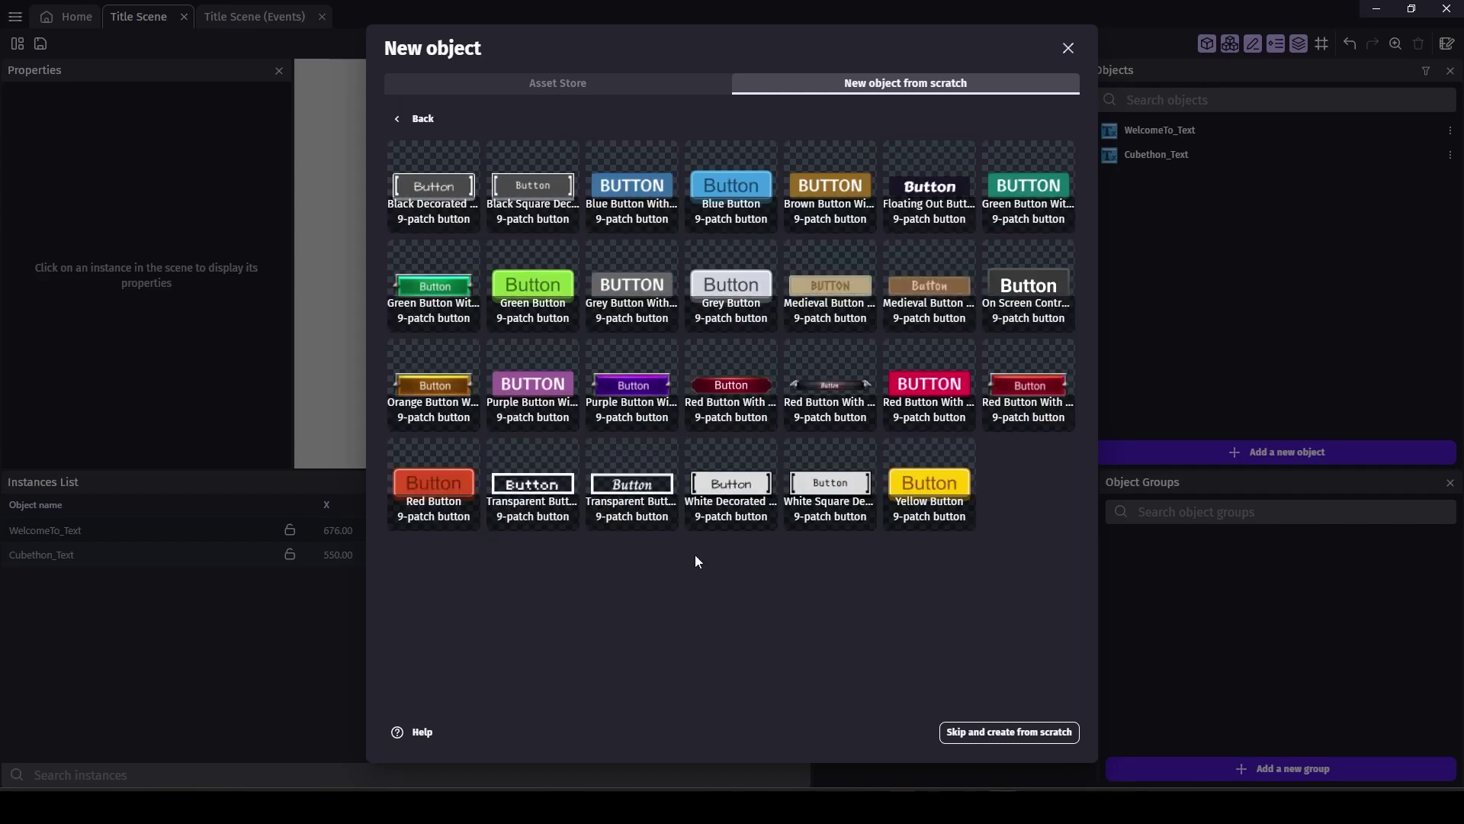
left_click(724, 286)
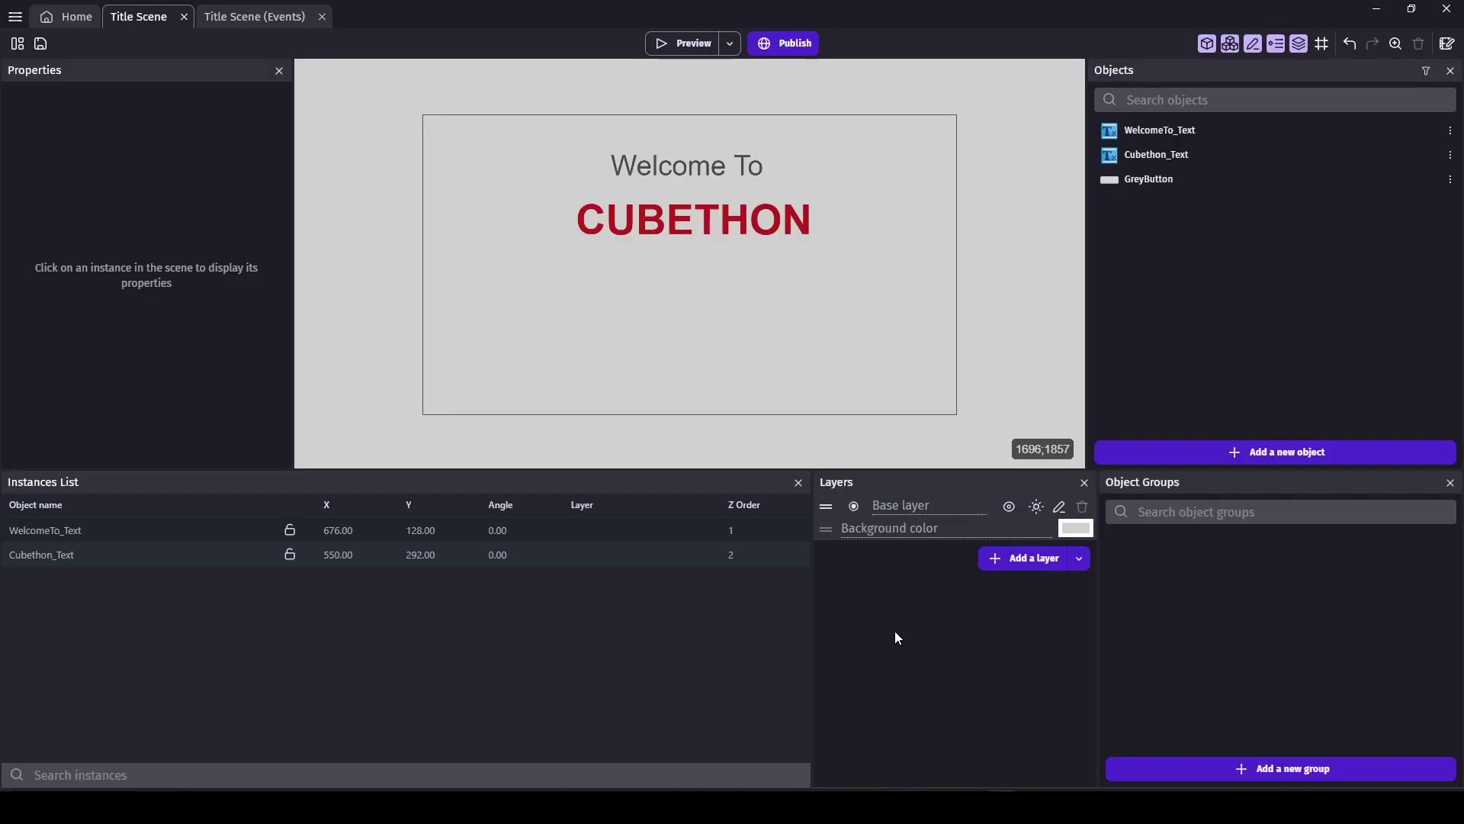
left_click_drag(1149, 178, 701, 318)
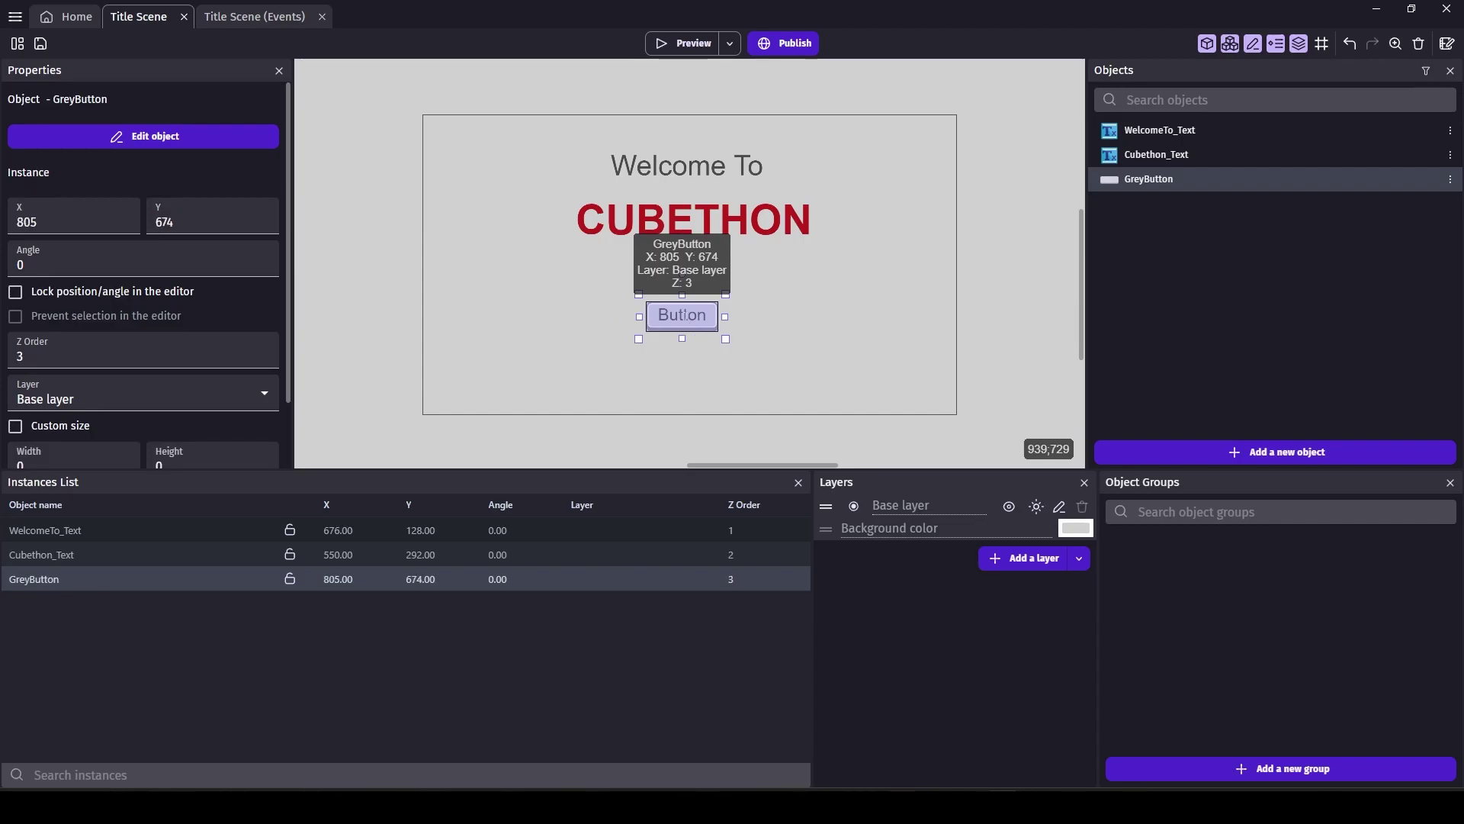
Set the GreyButton label text to "Play", make it bold and apply the changes.
double_click(701, 318)
type("Play")
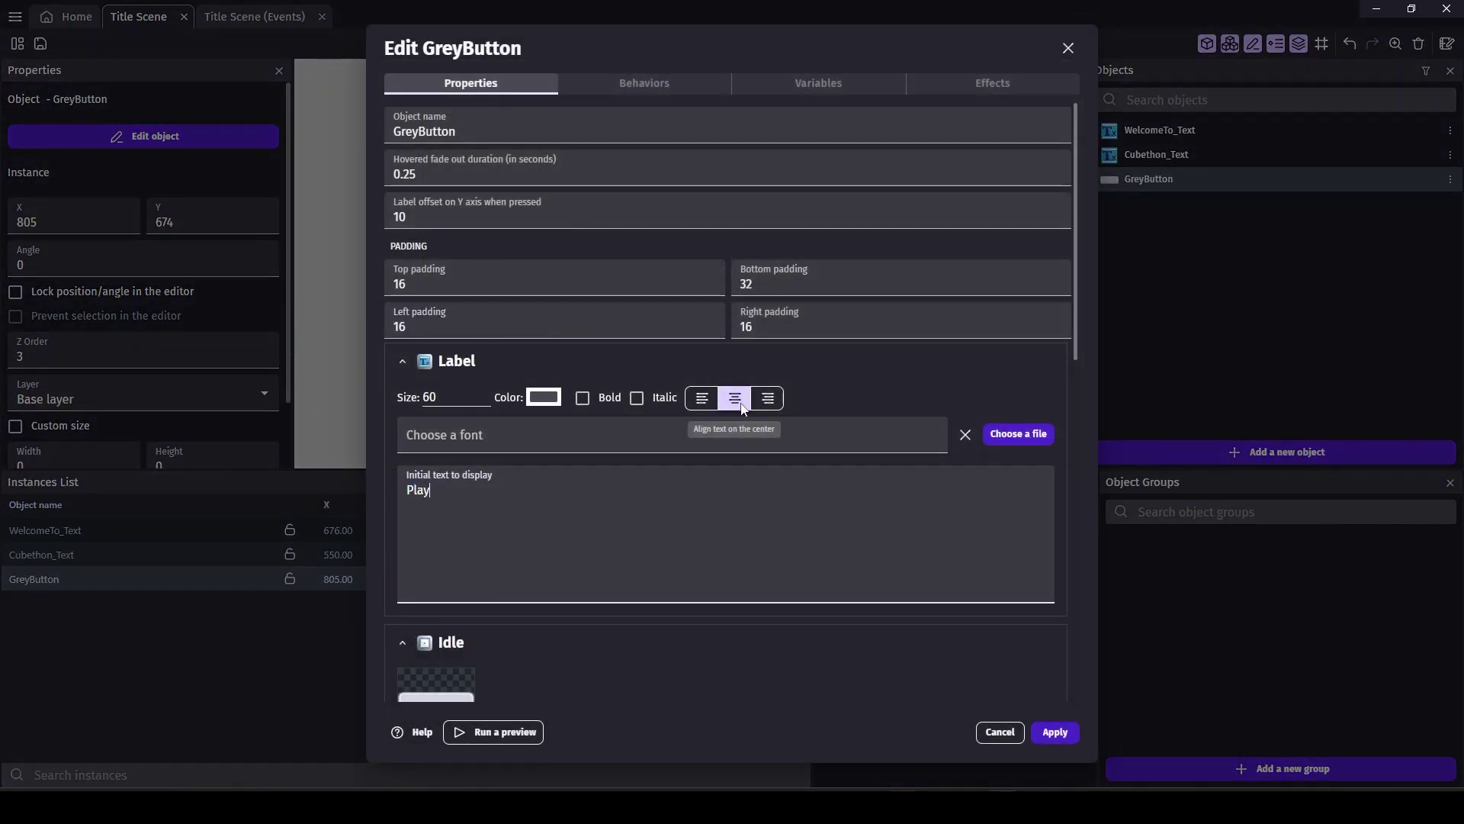
left_click(582, 398)
left_click(1054, 731)
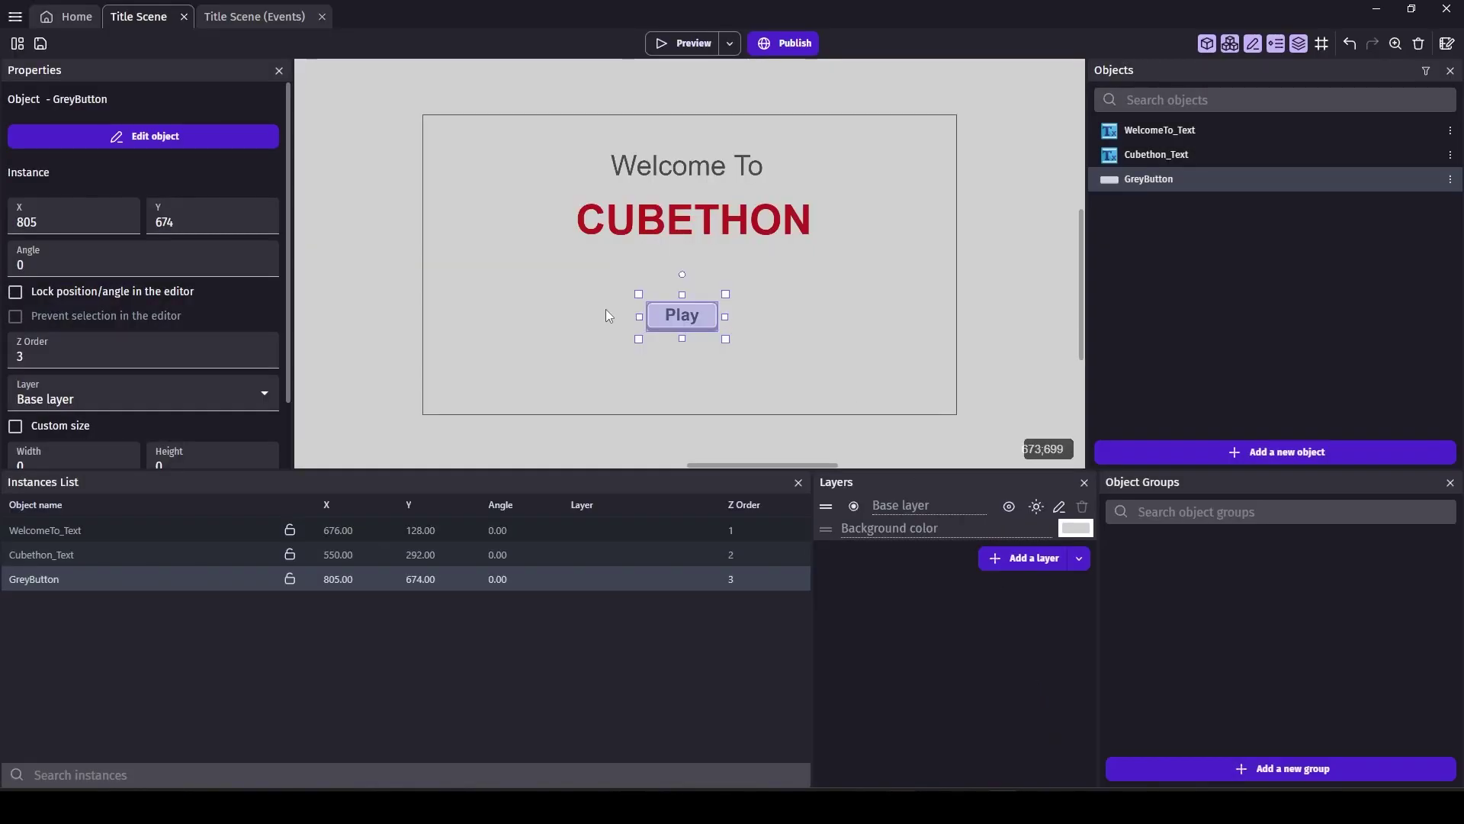
left_click(669, 250)
Preview the title scene, test the Play button's hover and pressed states, and close the preview.
left_click(678, 43)
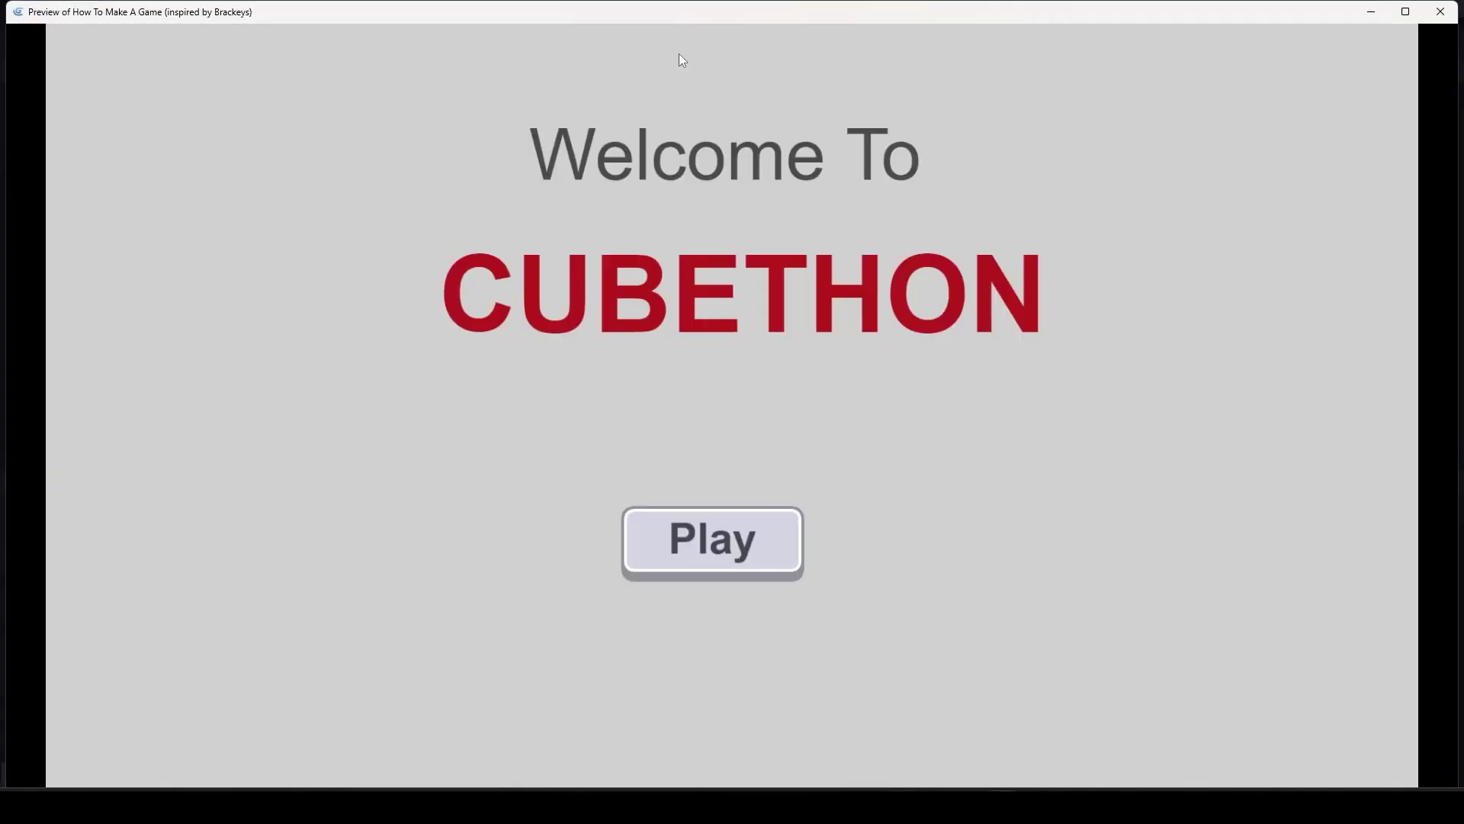
left_click(682, 544)
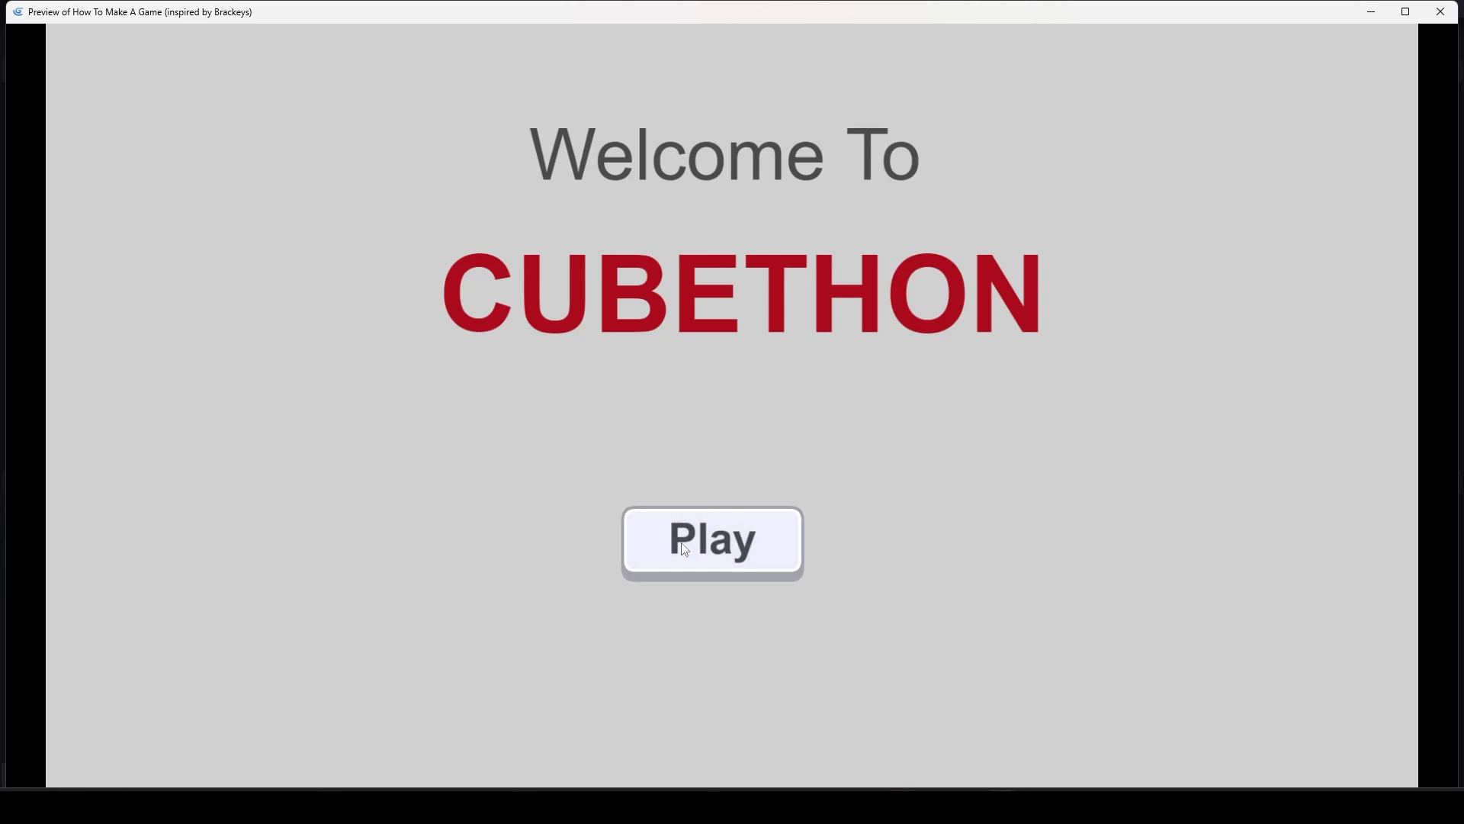
left_click(651, 558)
left_click(652, 560)
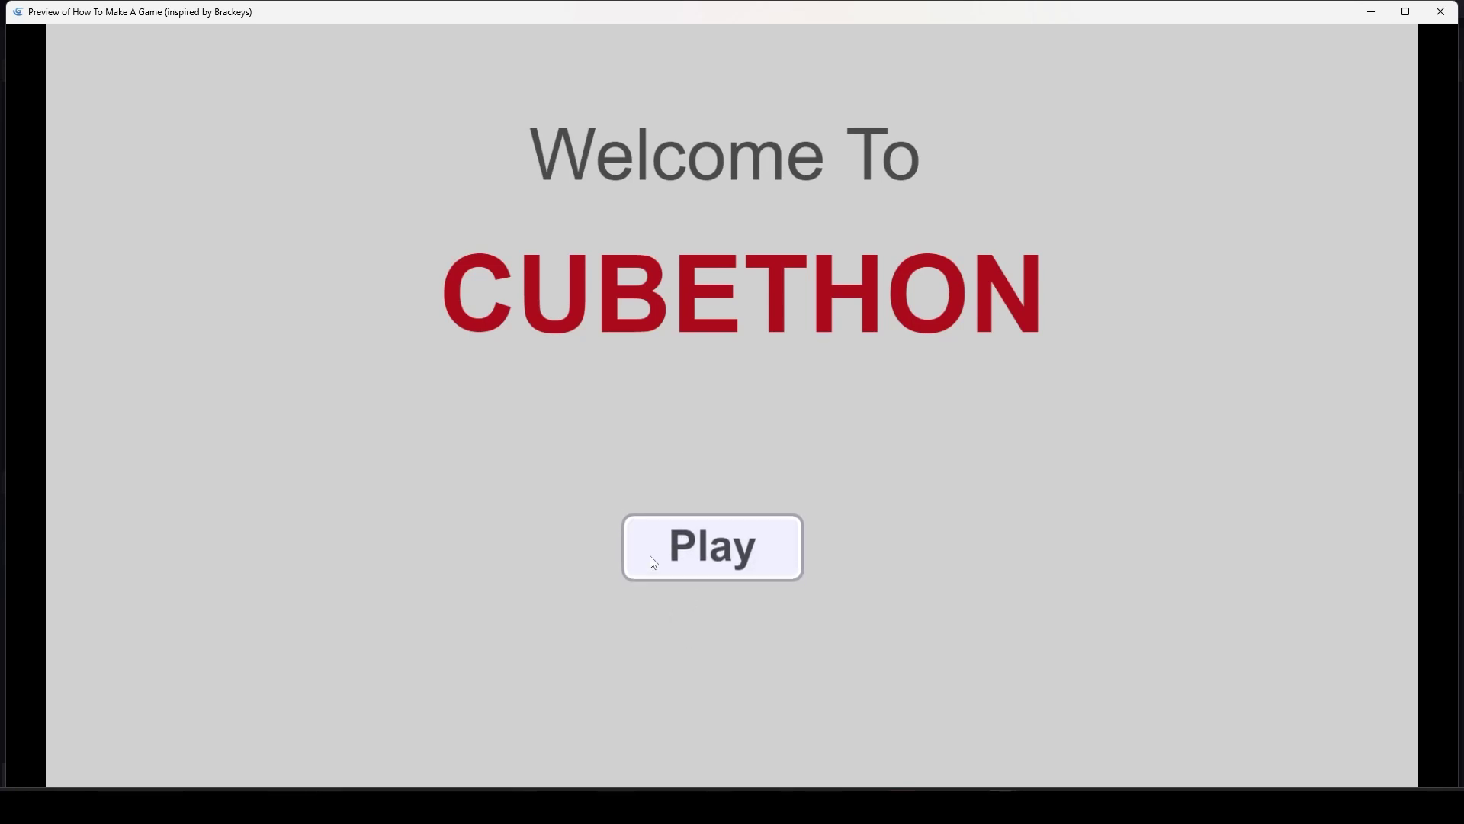
left_click(653, 562)
left_click(652, 562)
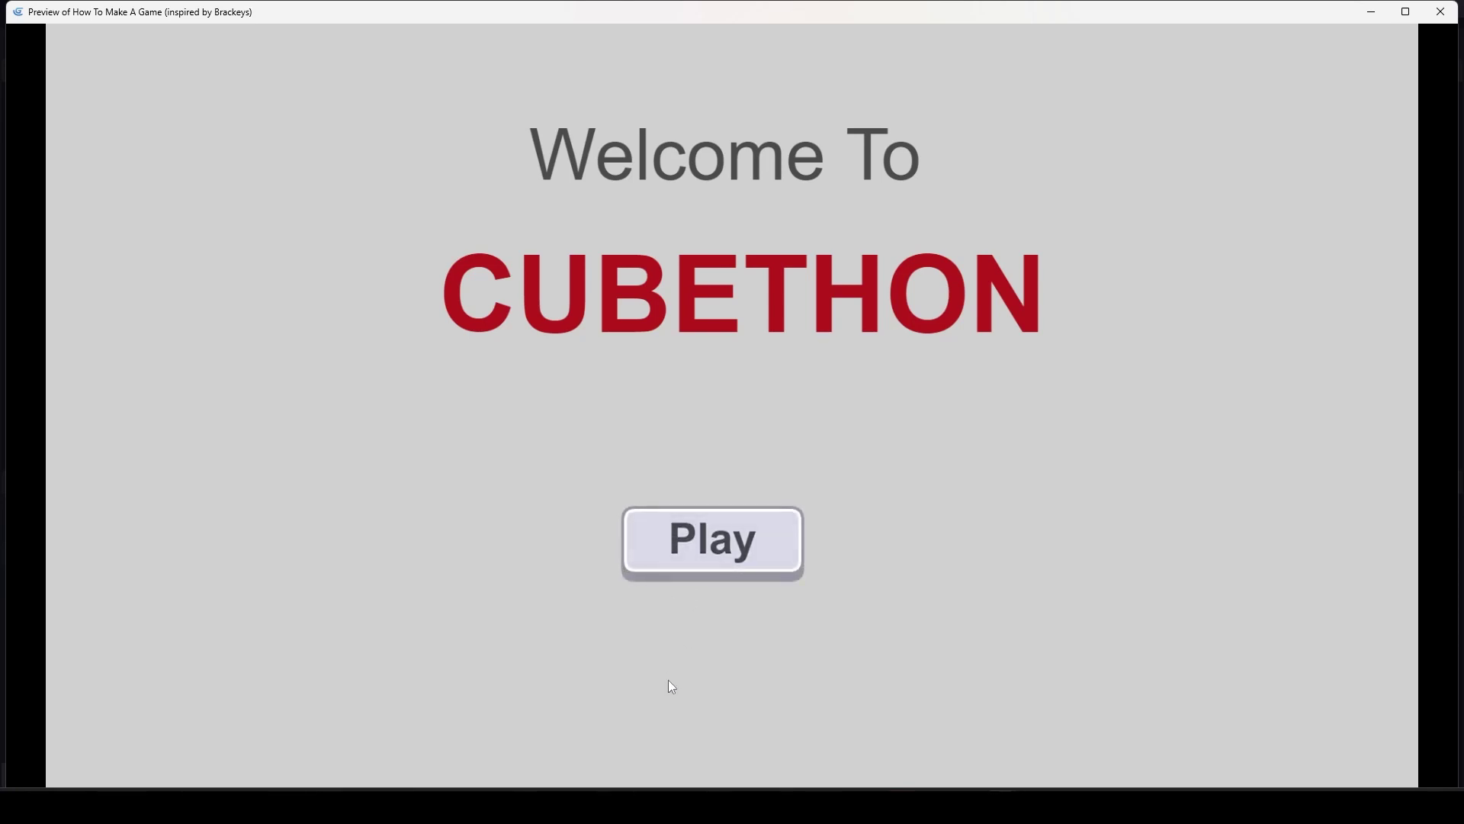
left_click(1440, 12)
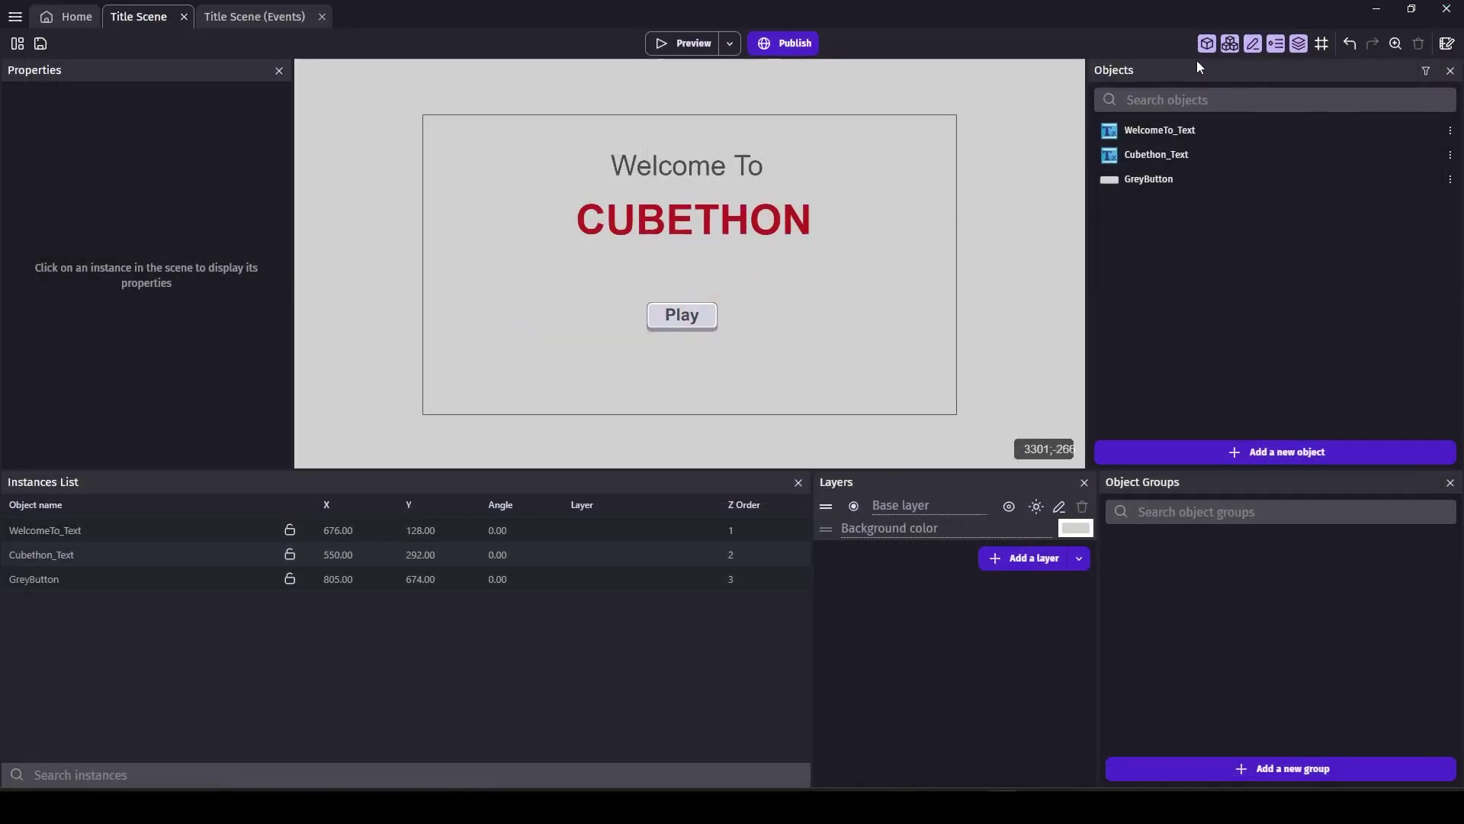
Reposition the Play button to about X 830, Y 704 so that it is centred beneath the title.
left_click(693, 307)
left_click_drag(694, 308, 683, 322)
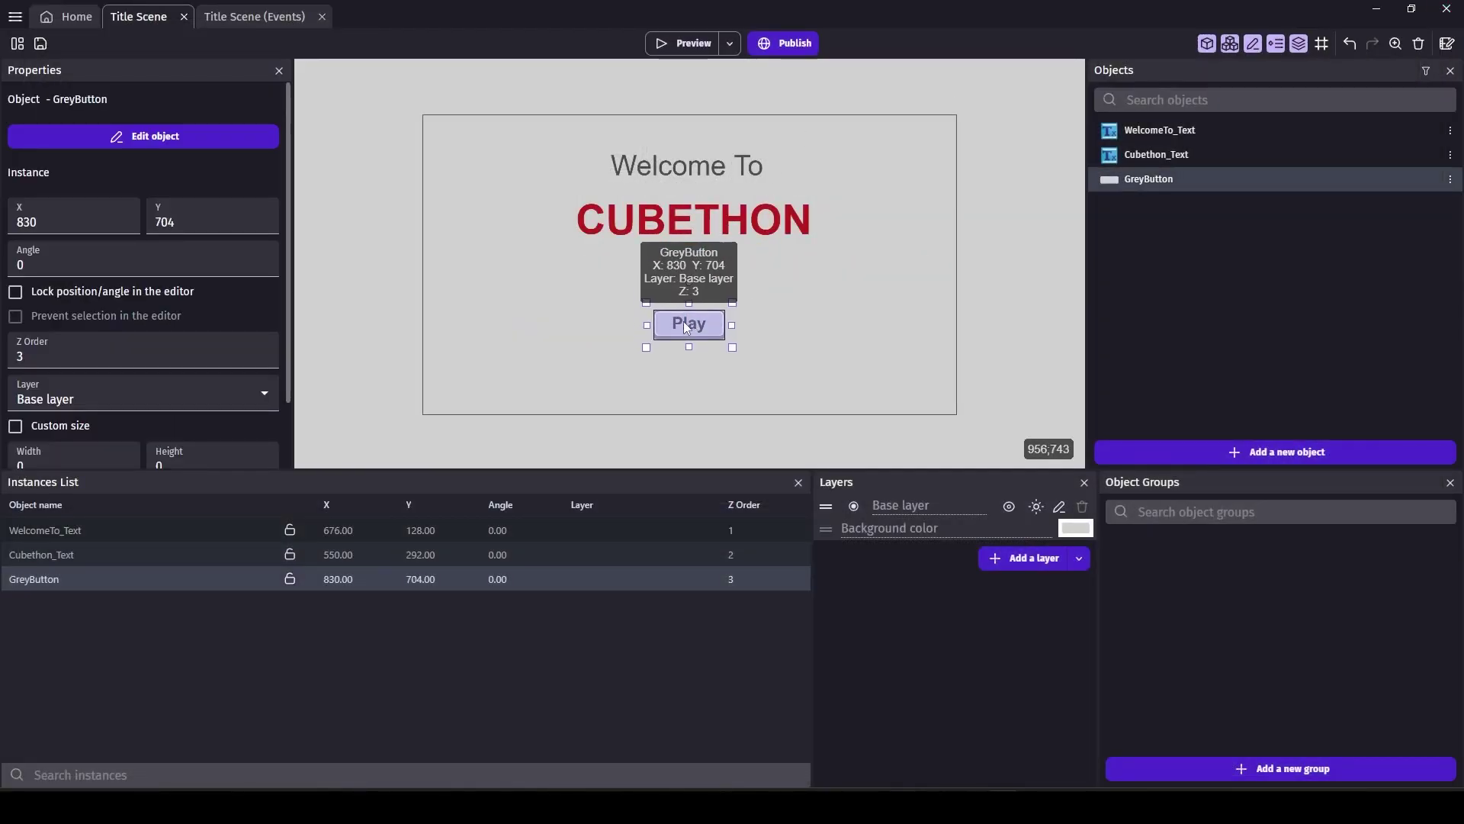
left_click(671, 267)
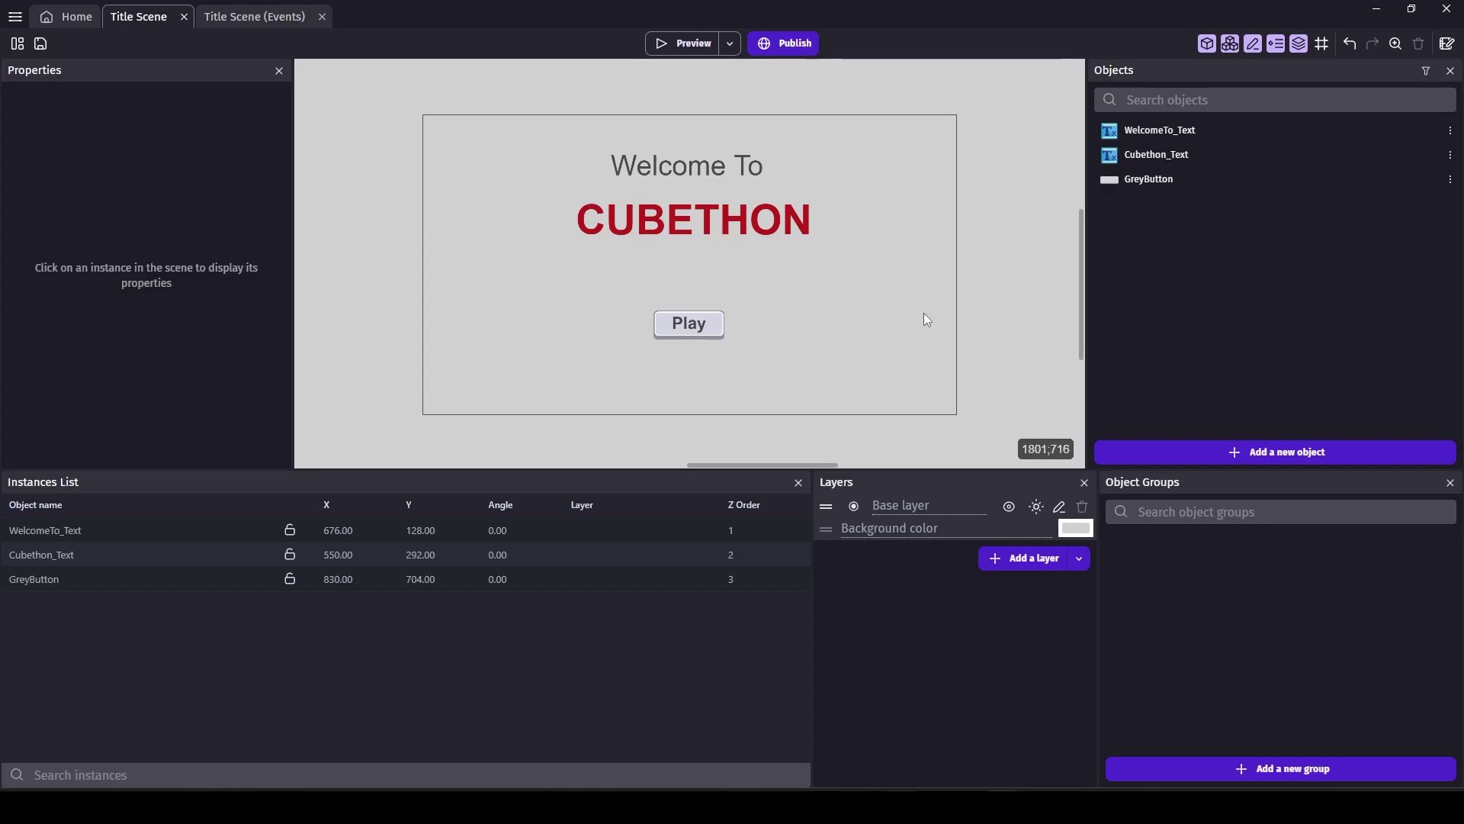
Create a new sprite object from scratch and name it RedSquare.
left_click(1268, 451)
left_click(574, 82)
left_click(785, 84)
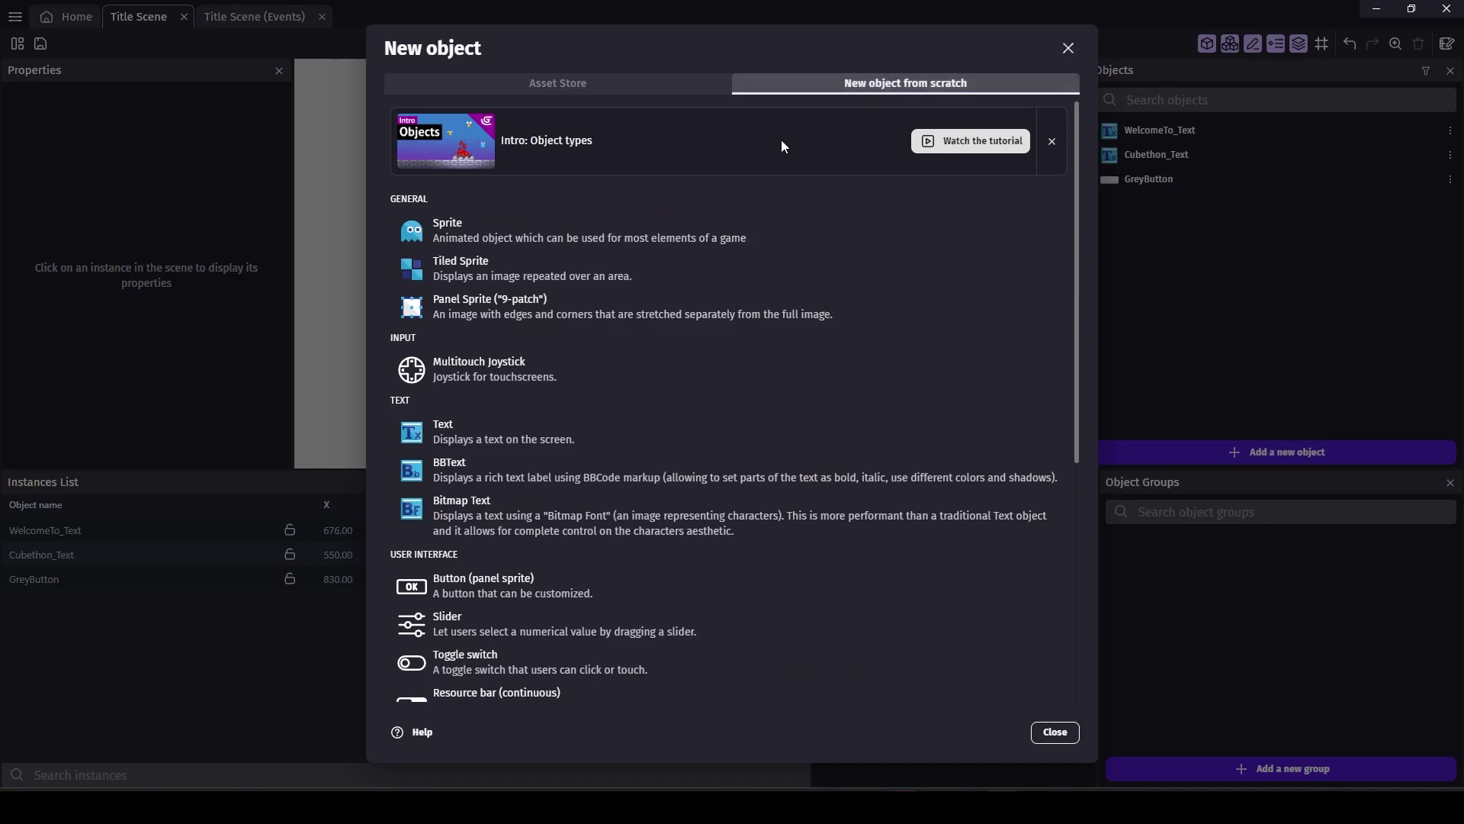
left_click(492, 232)
double_click(477, 133)
type("RedSquare")
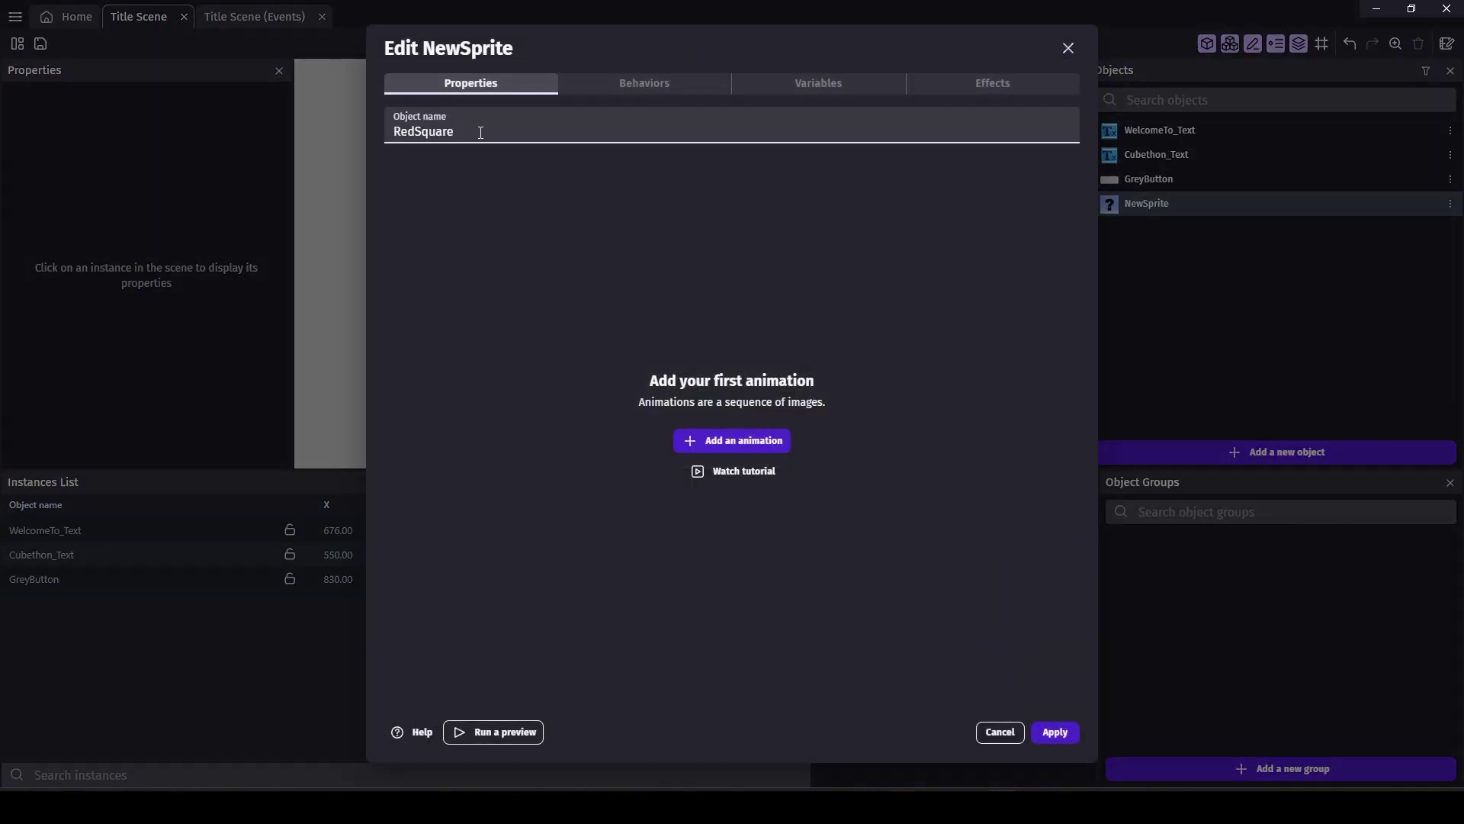
Add an animation to RedSquare and fill its canvas in Piskel with the red colour #b81b1b.
left_click(732, 440)
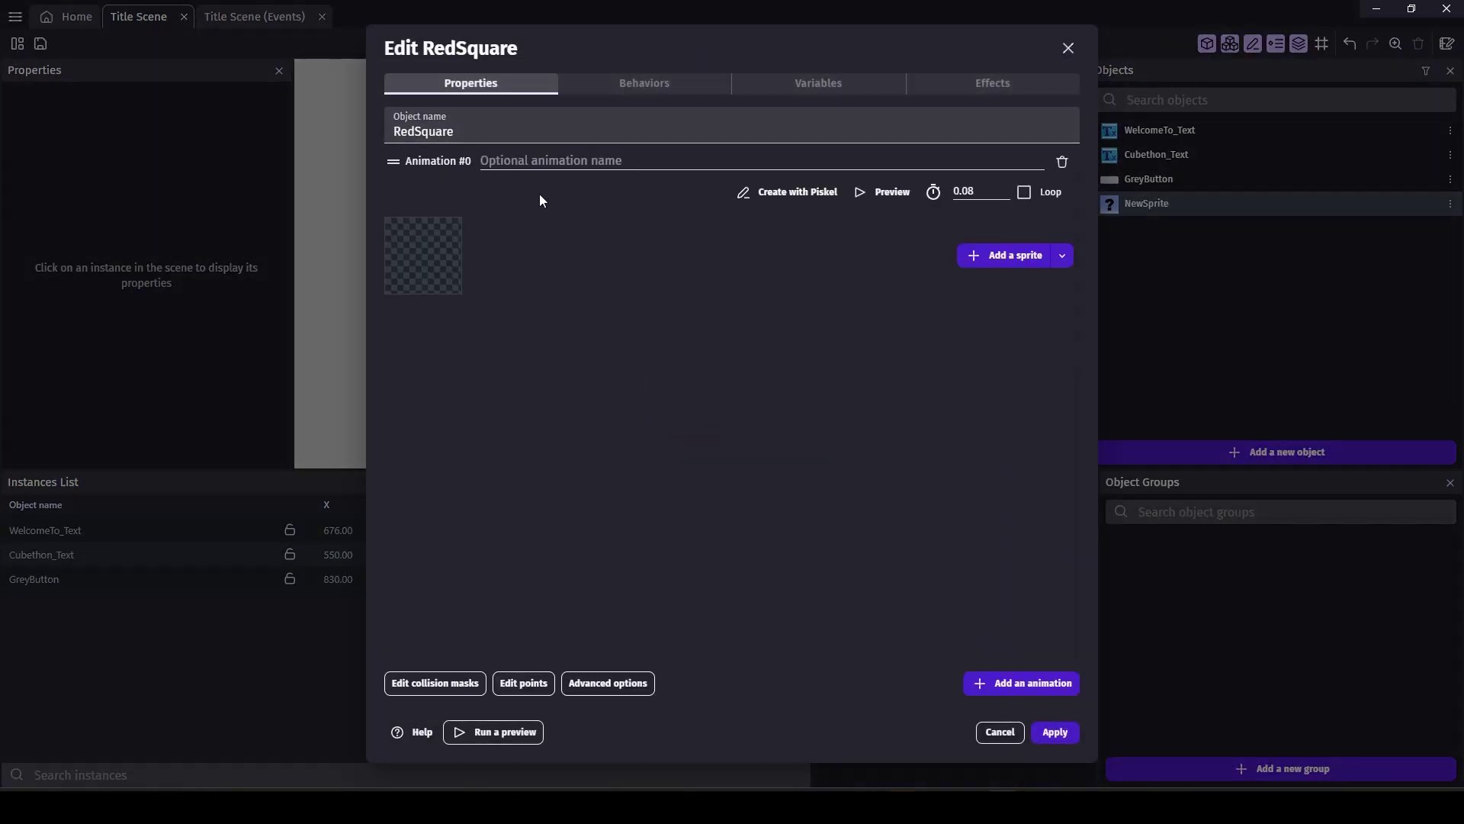
left_click(793, 193)
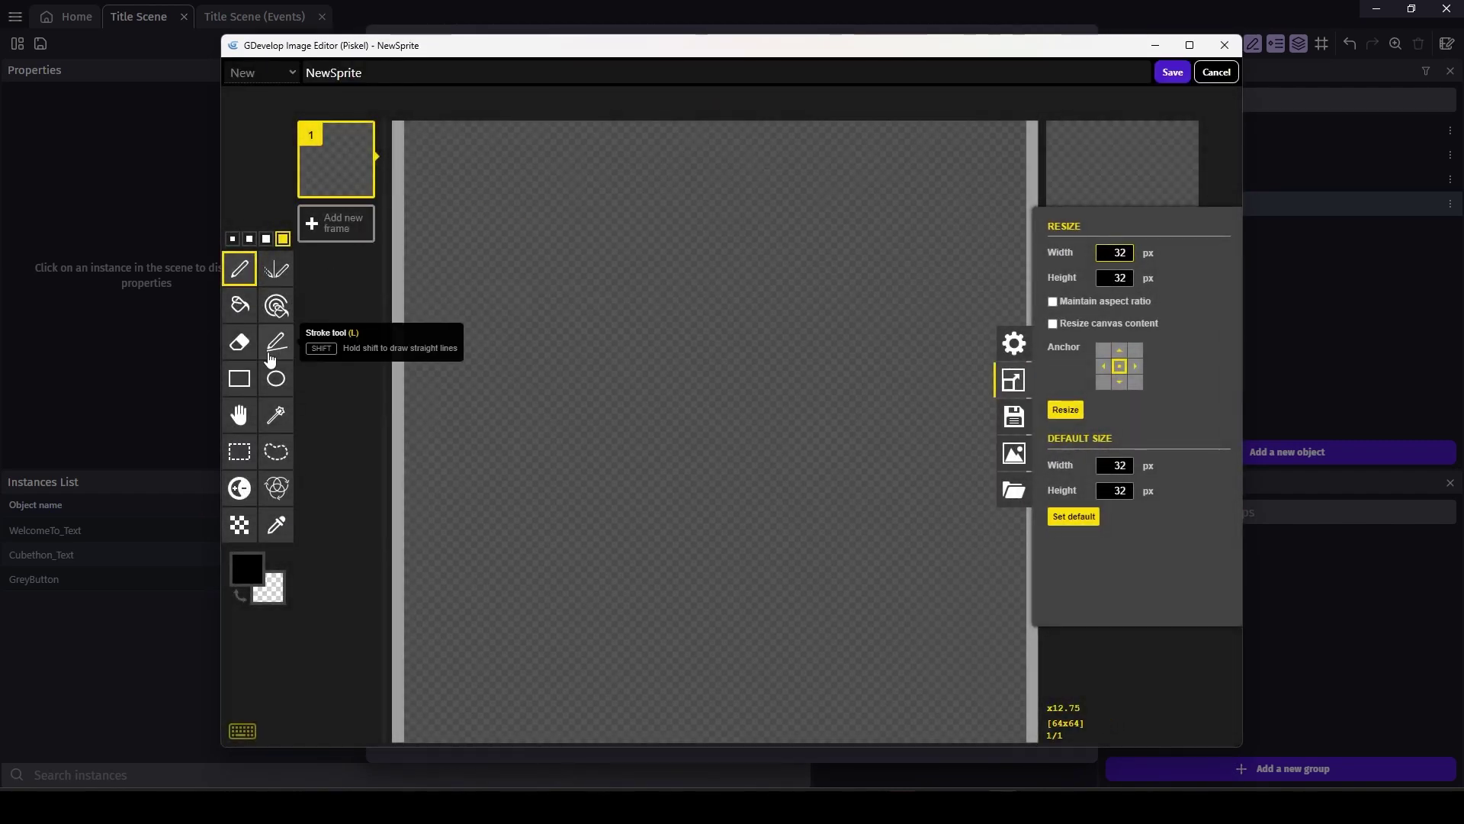
left_click(228, 299)
left_click(246, 572)
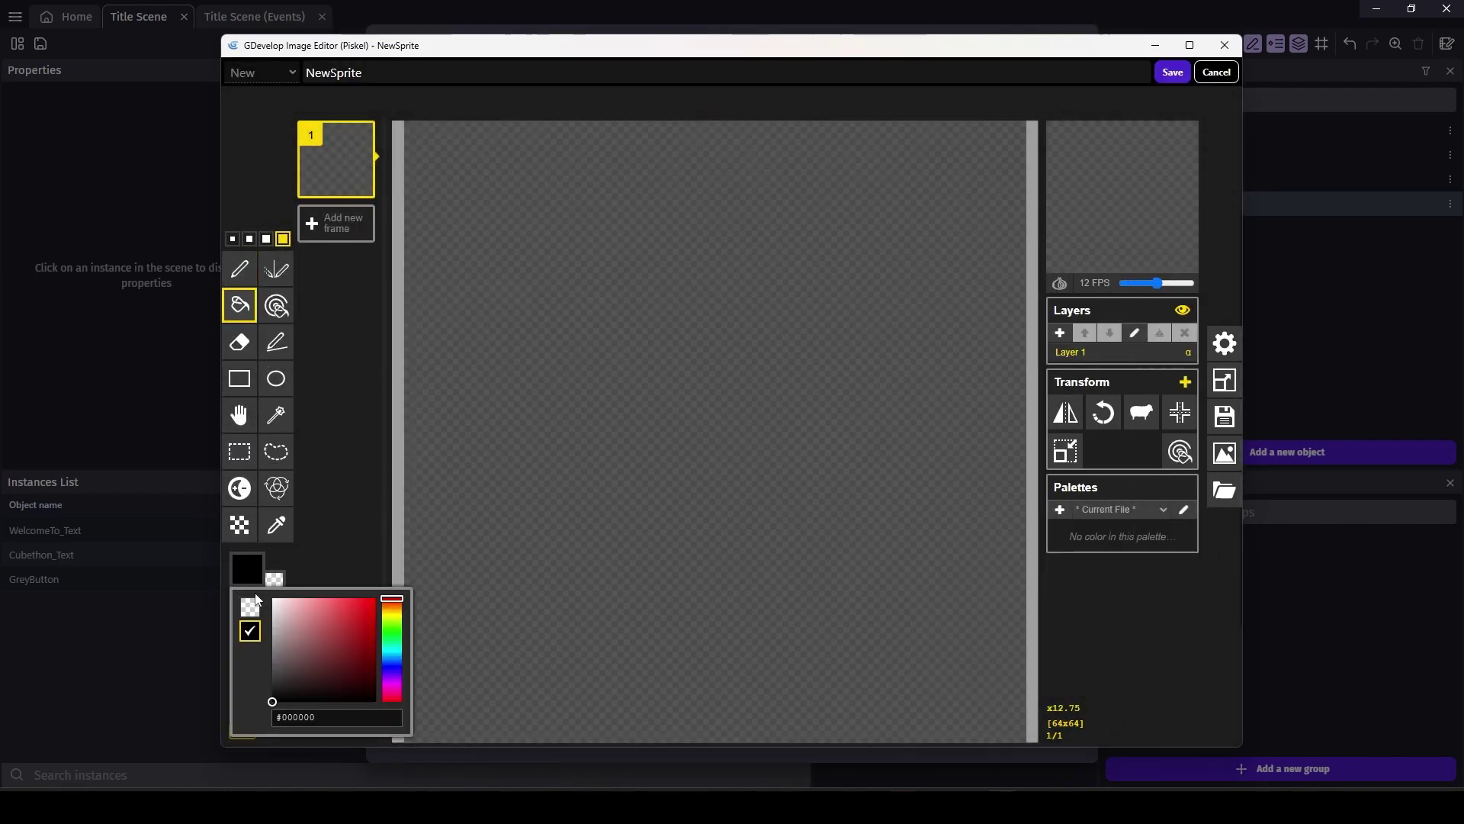
left_click_drag(282, 716, 381, 709)
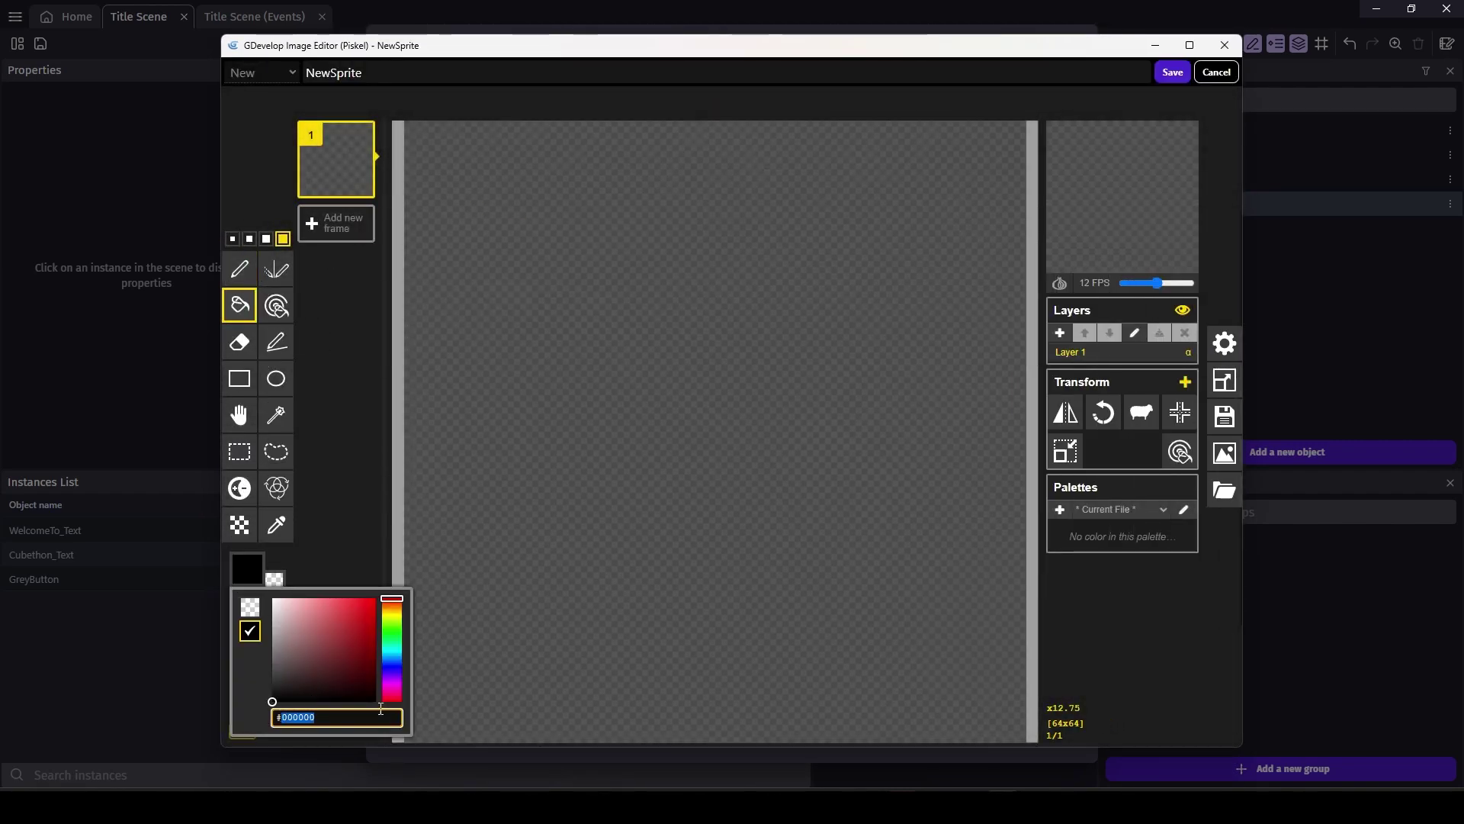
type("b81b1d")
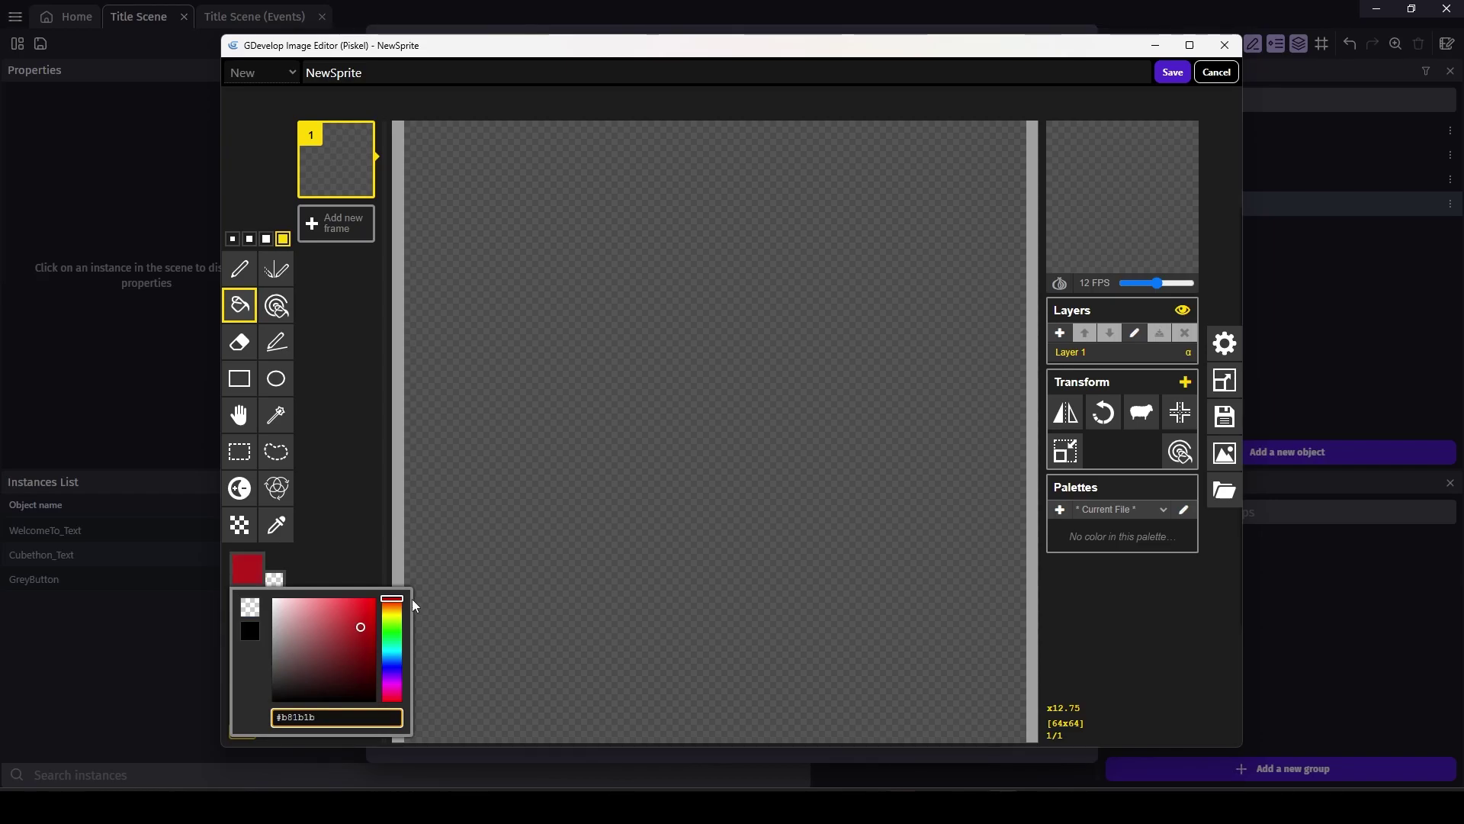
left_click(538, 355)
left_click(717, 343)
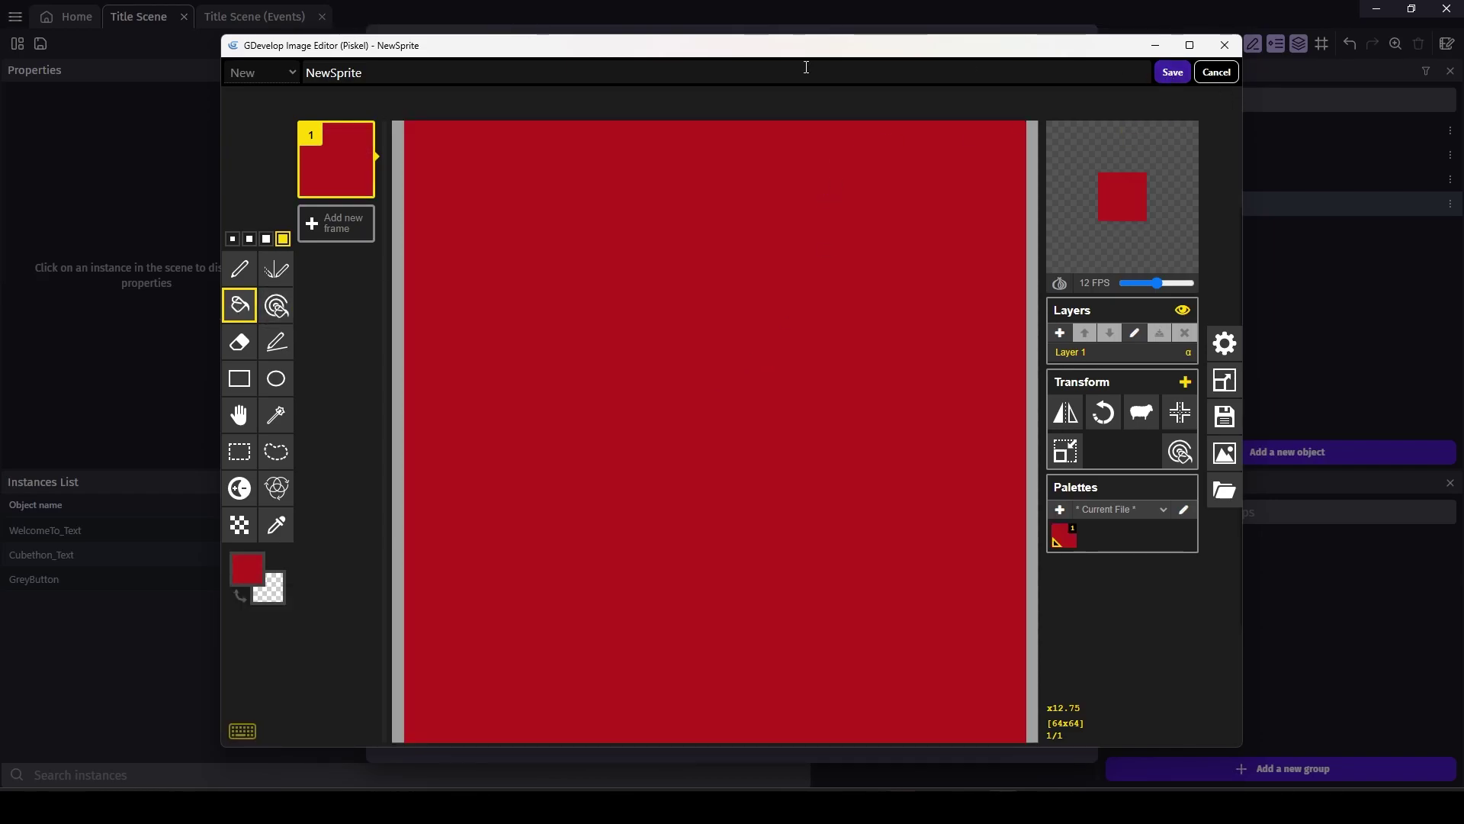
Name the Piskel image RedSquare and save it to the object's animation.
double_click(609, 70)
type("RedO")
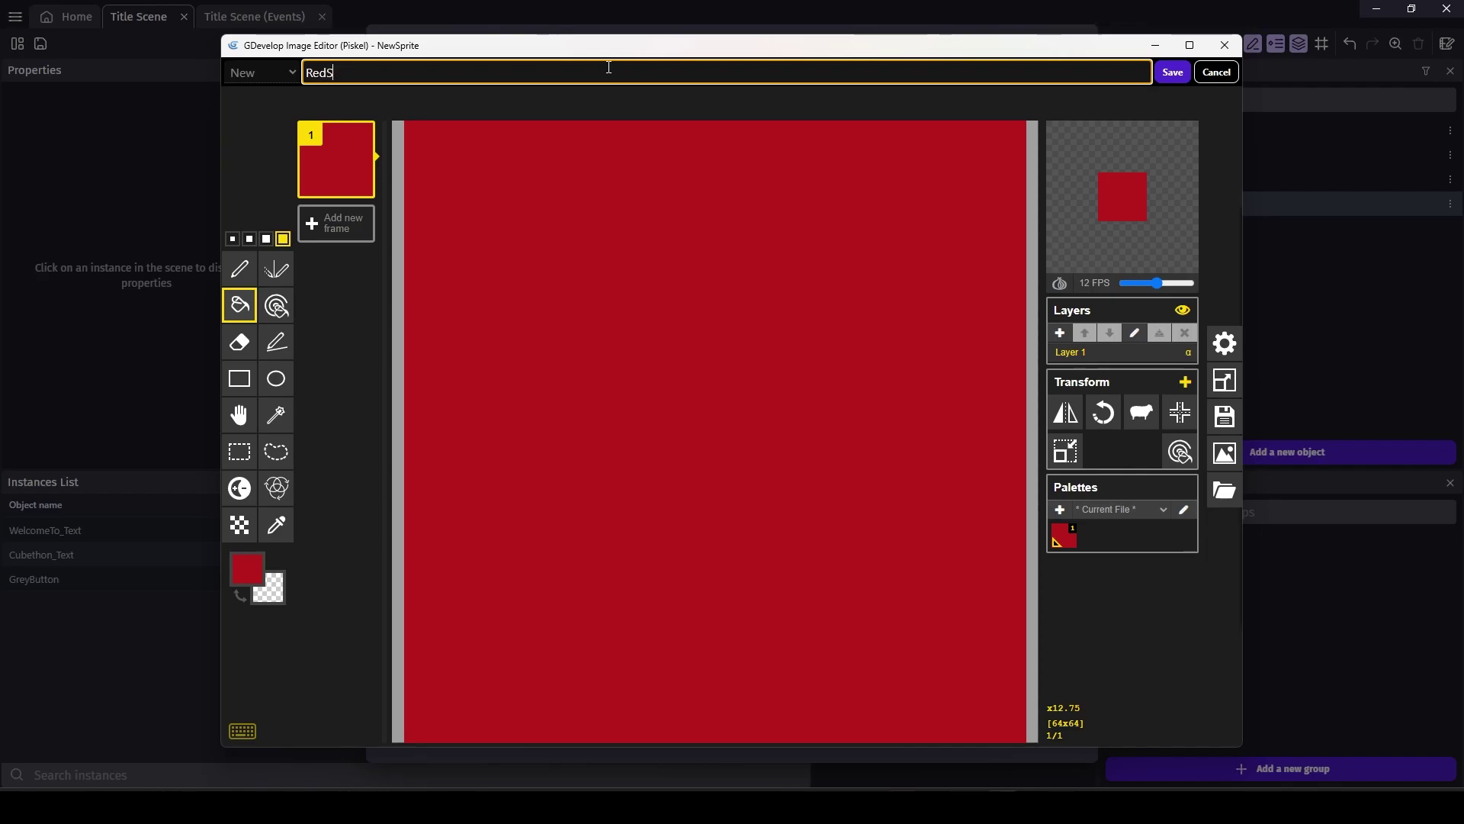
type("uare")
left_click(1173, 73)
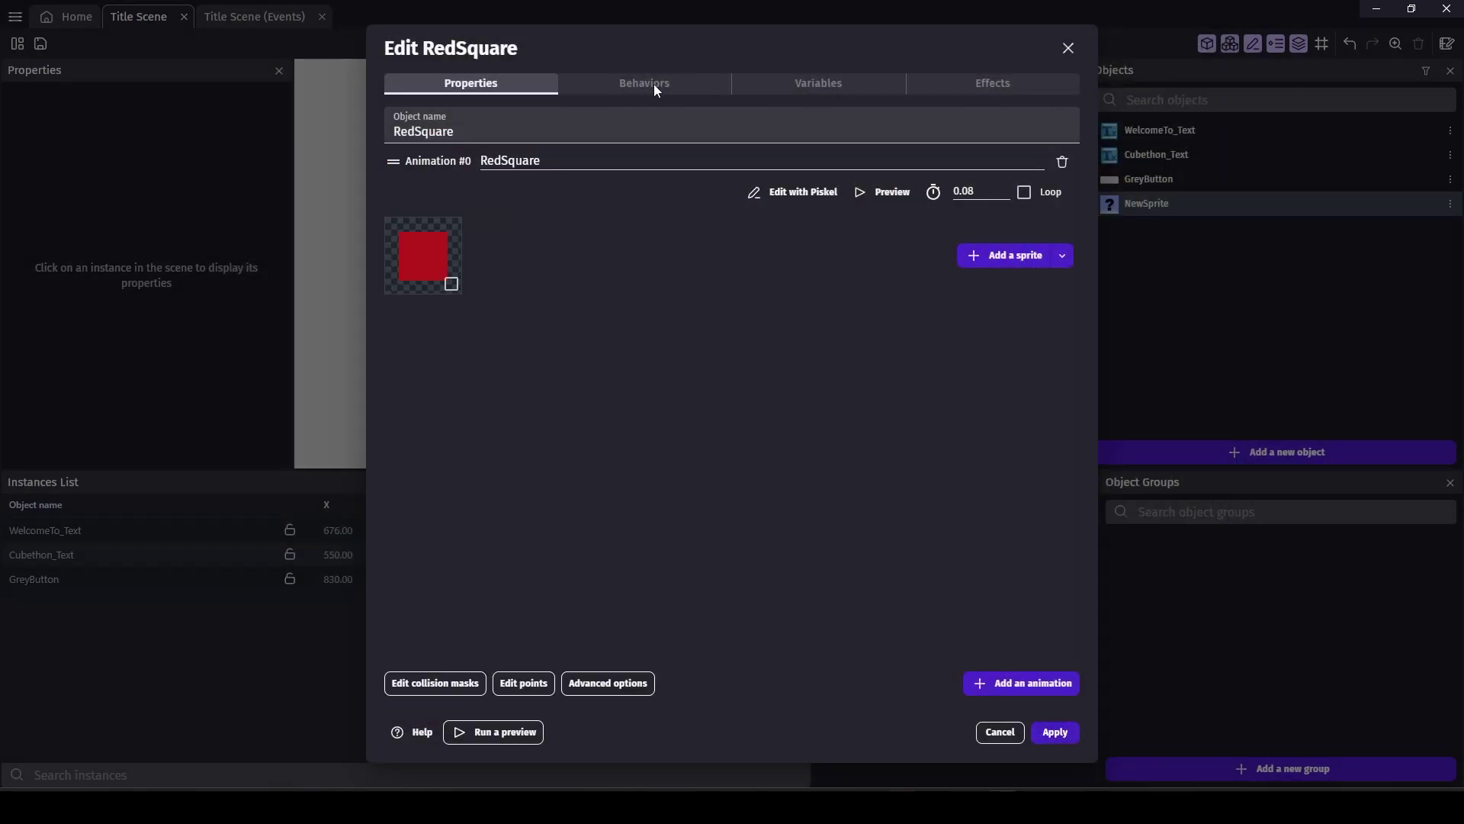
Install the Shake object extension, add its Shake object (position, angle, scale) behavior to RedSquare and apply the object changes.
left_click(639, 84)
left_click(729, 415)
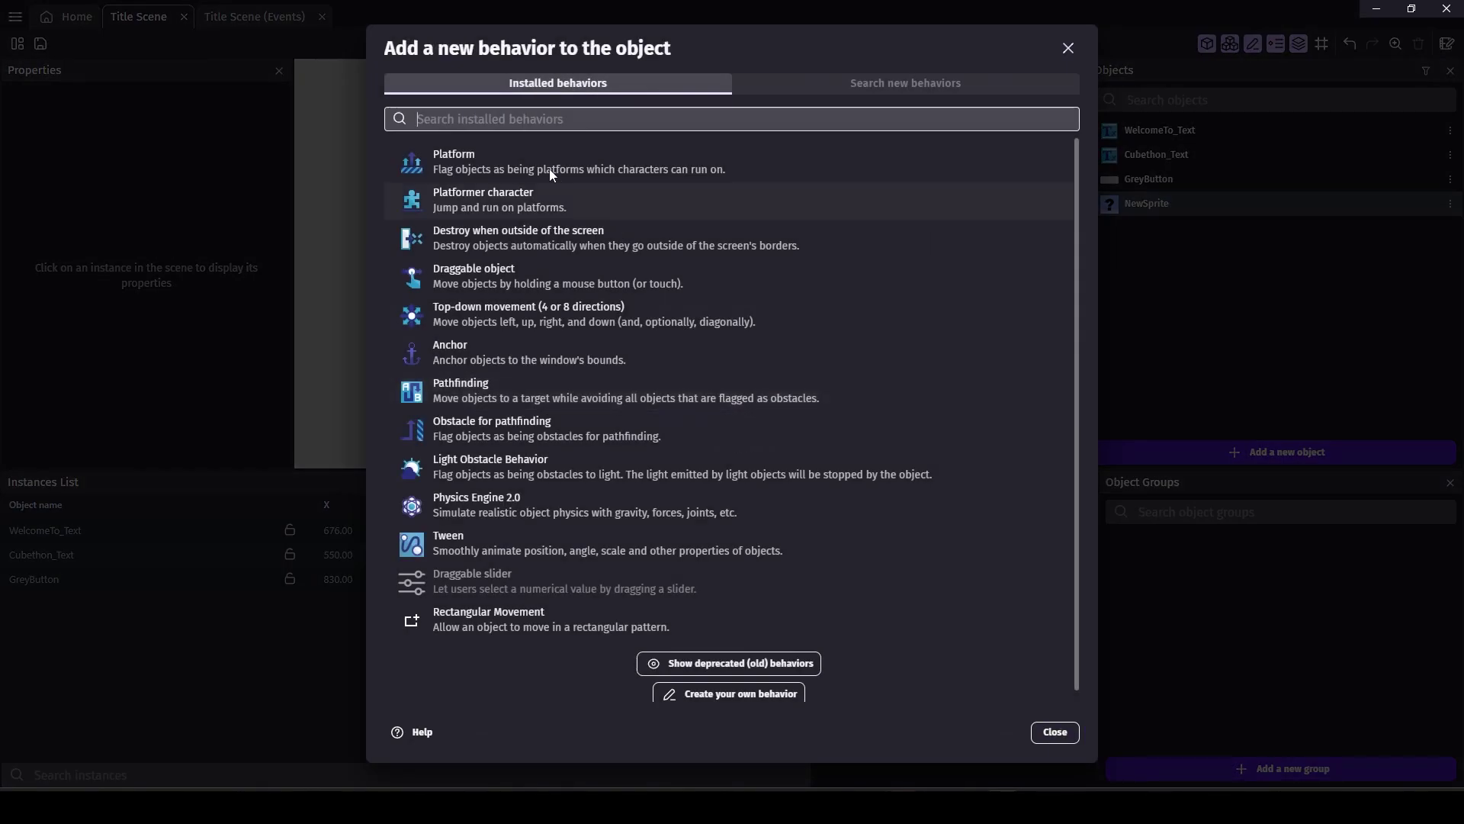
type("shake")
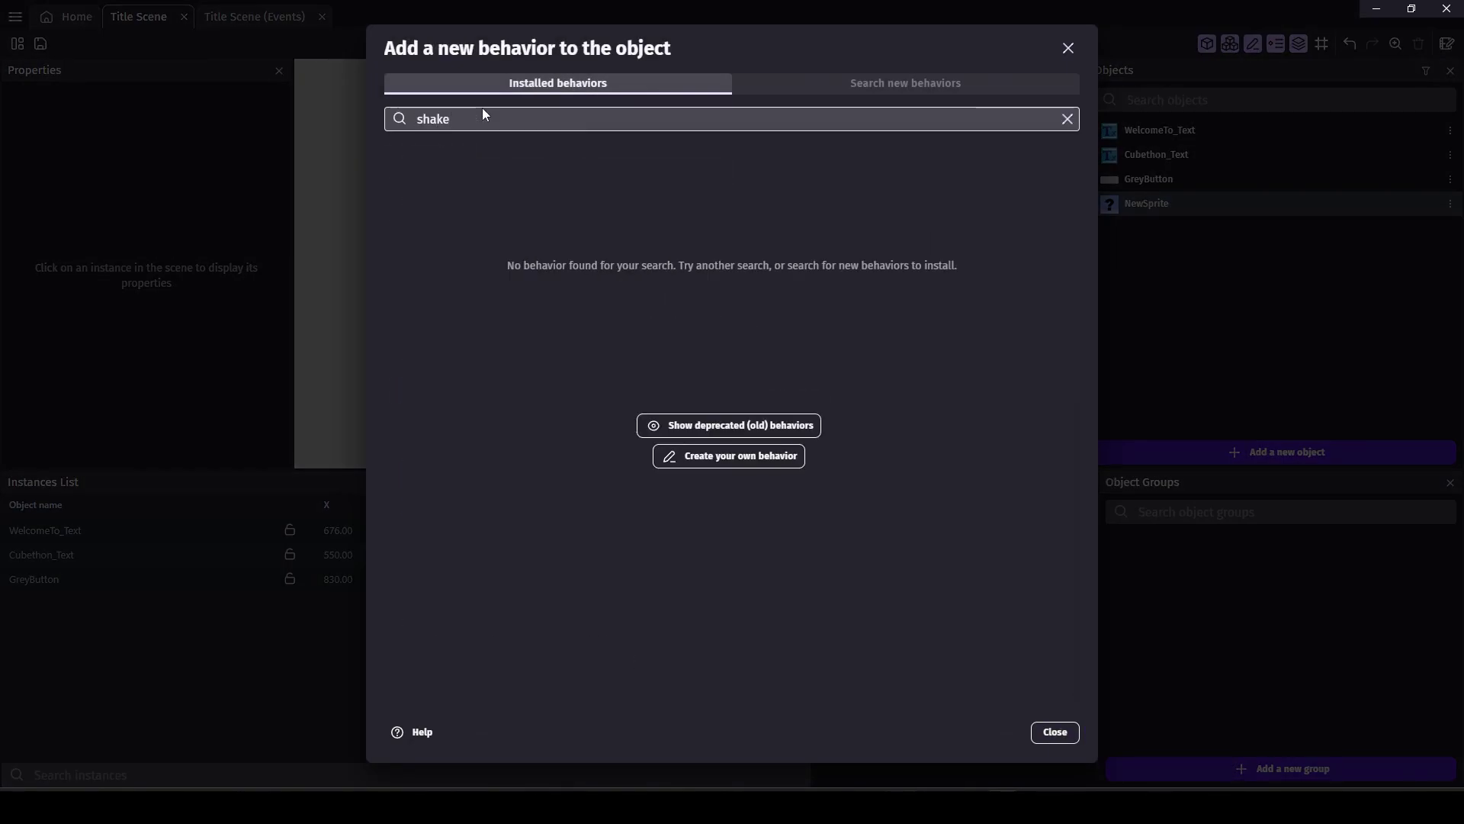
left_click(795, 92)
left_click(597, 118)
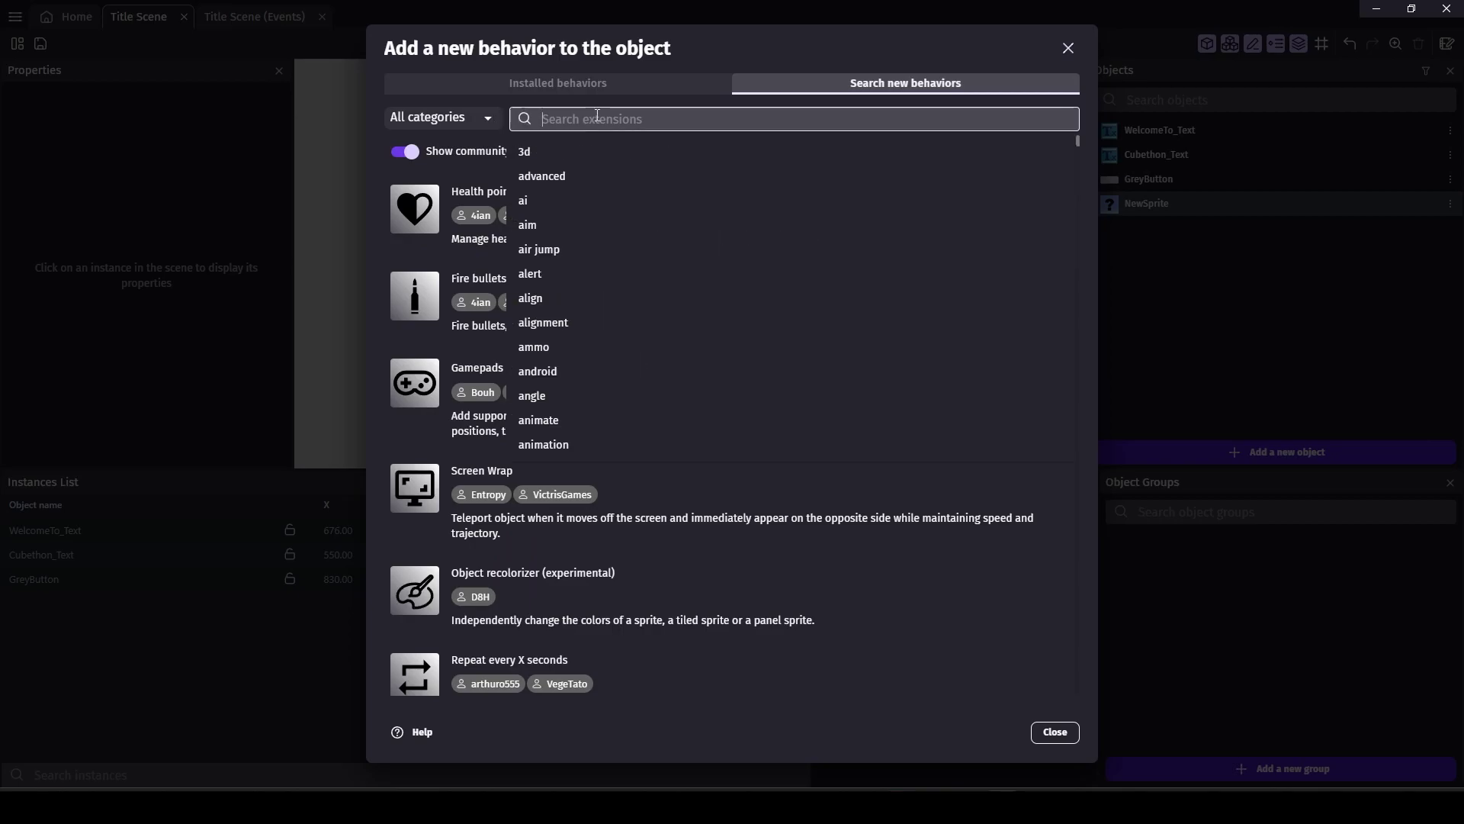
type("shake")
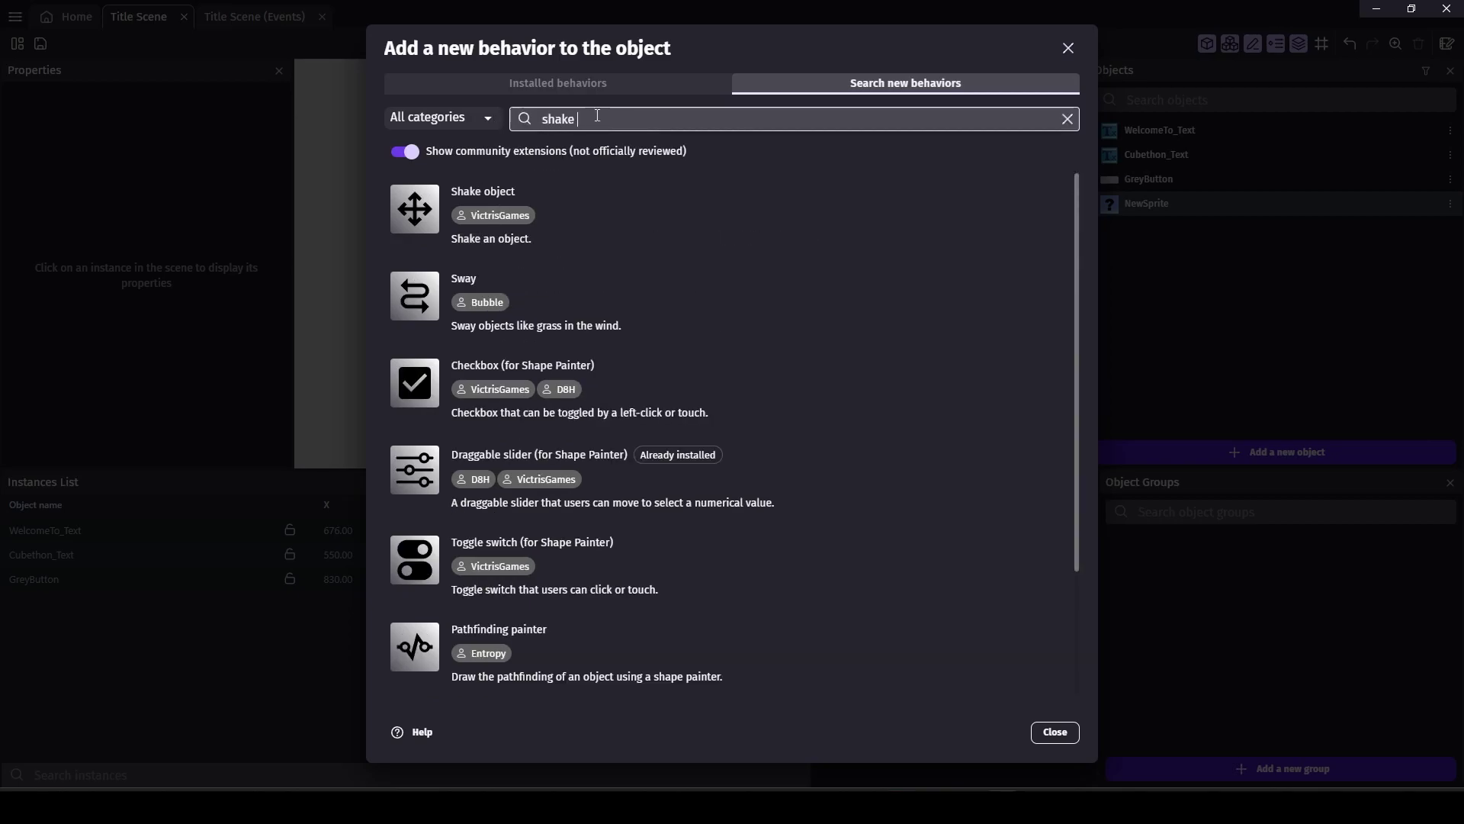
left_click(641, 226)
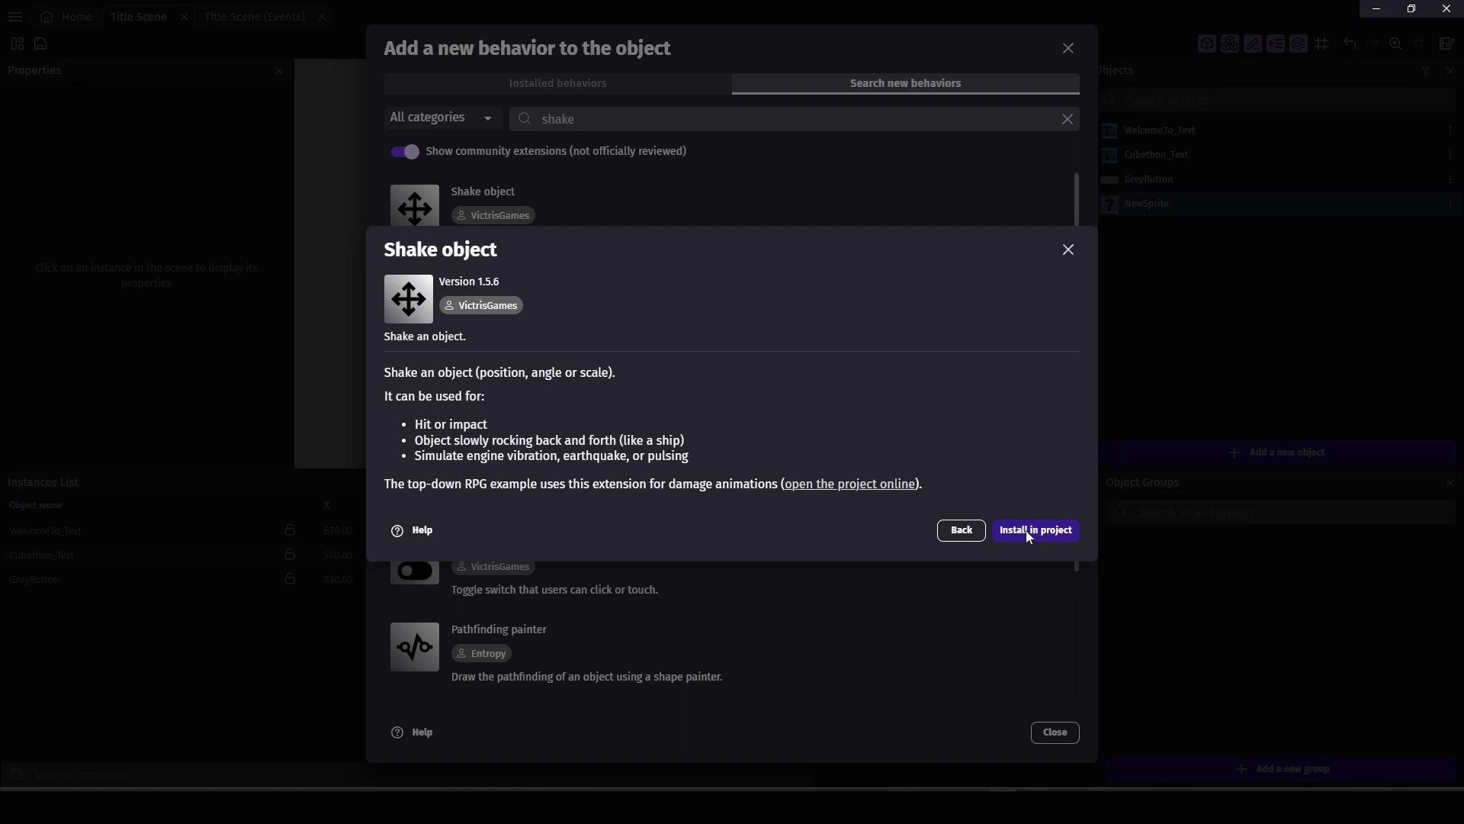
left_click(1029, 532)
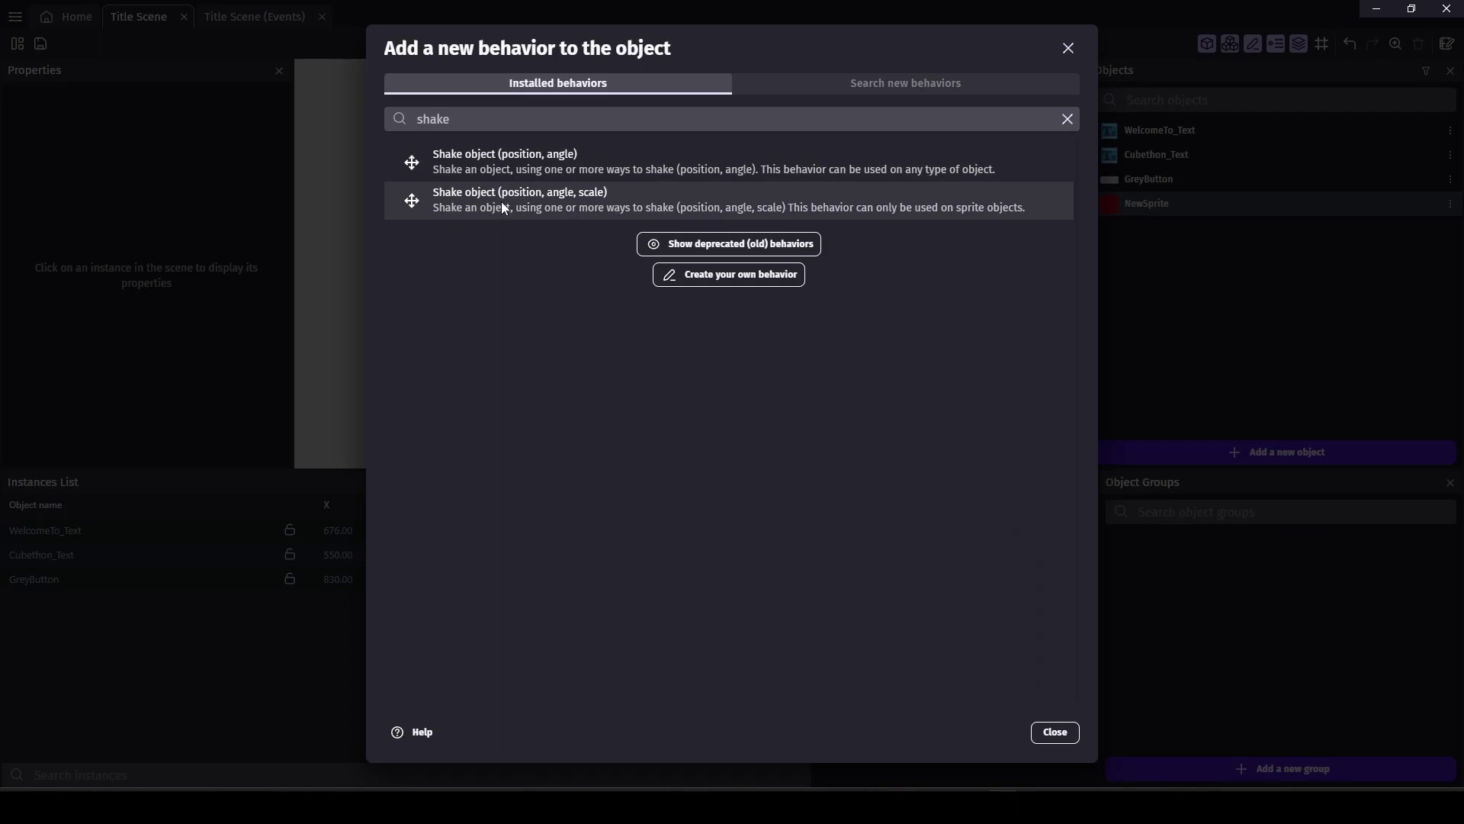
left_click(505, 205)
left_click(1055, 731)
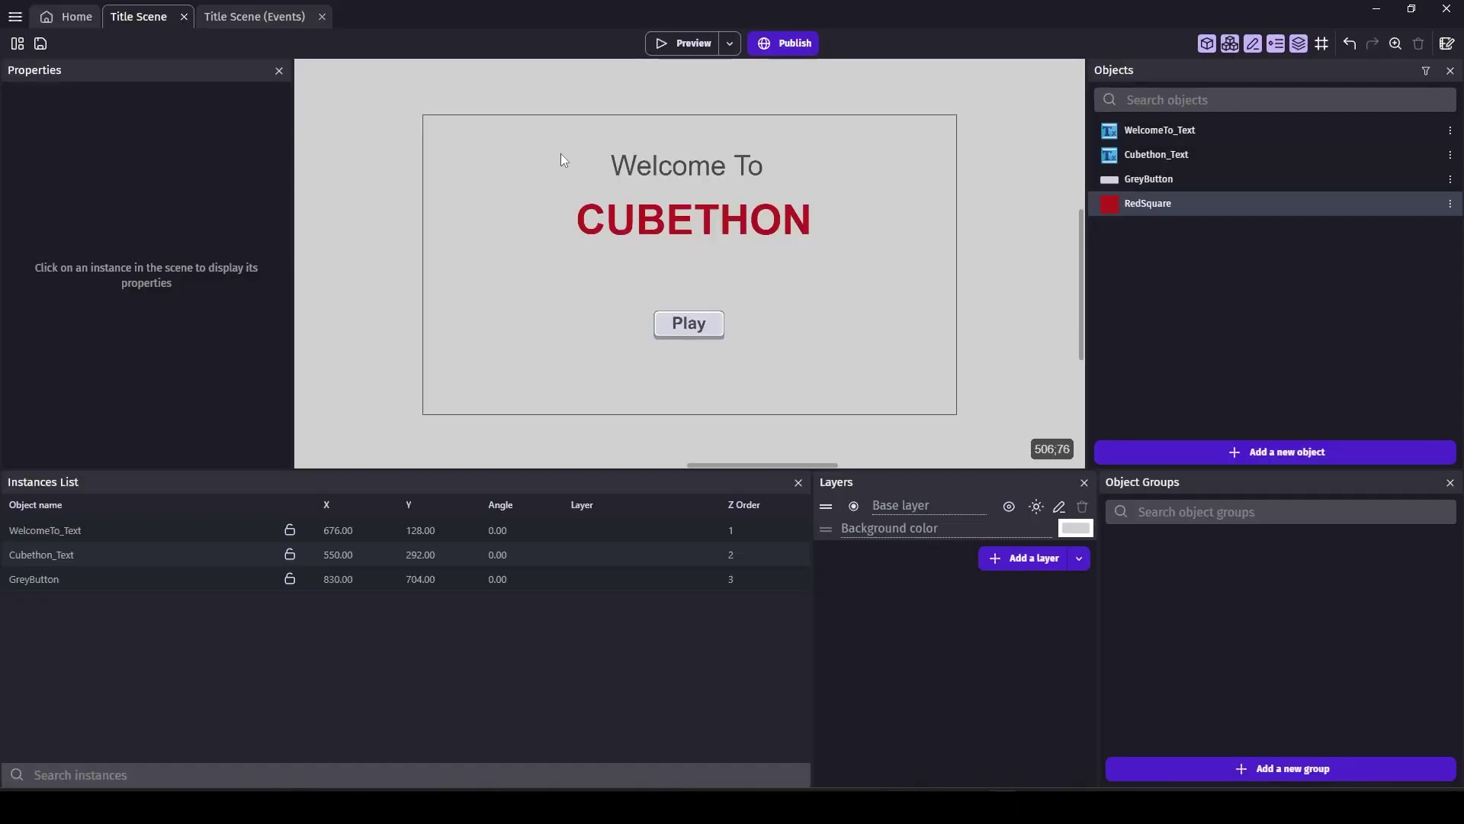
Place two RedSquare instances in the scene, one on each side of the CUBETHON title.
left_click_drag(1147, 202, 886, 206)
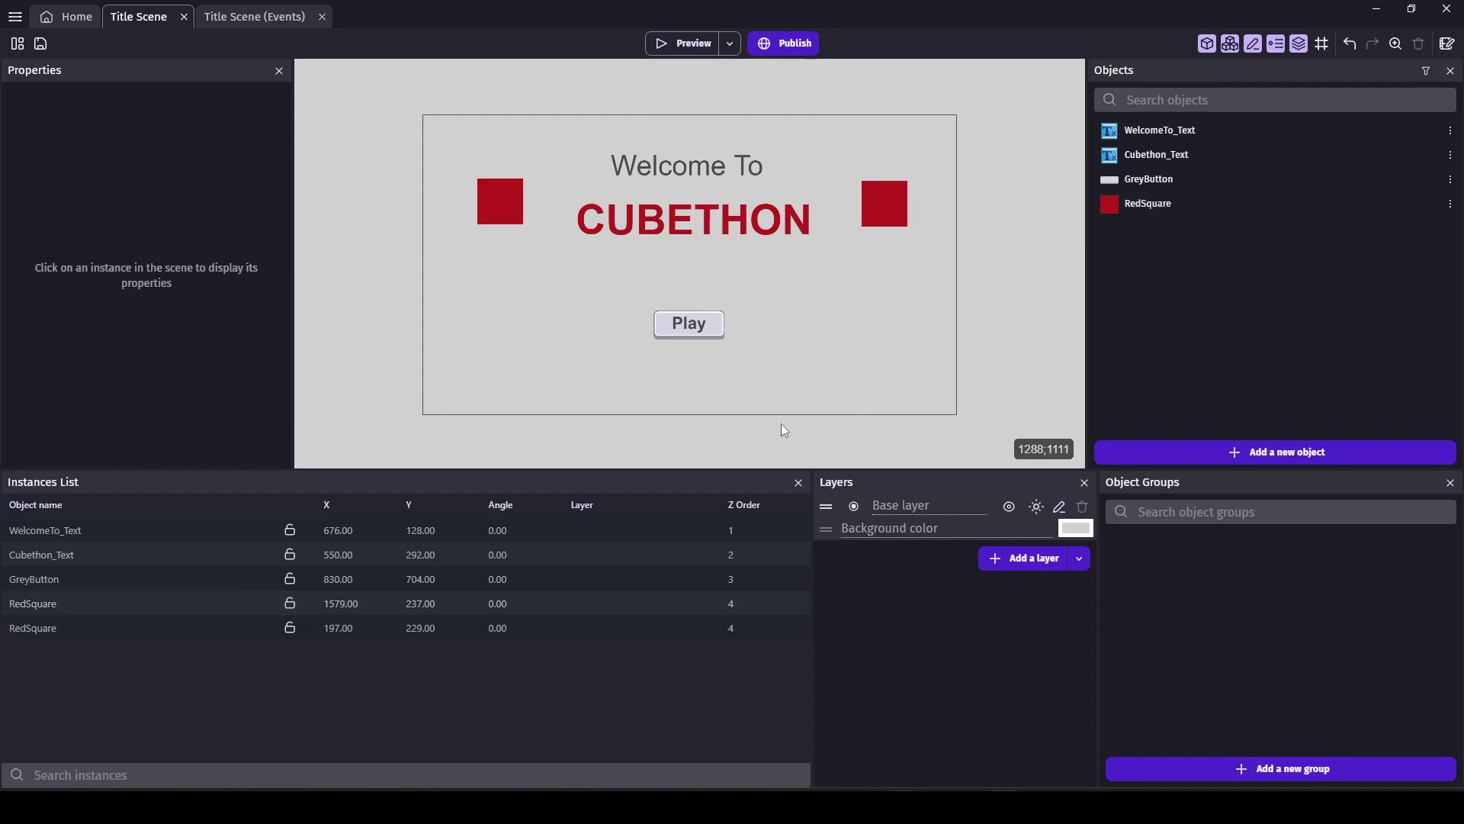
Add a new event to the Title Scene with a Shake object (position, angle, scale) action for RedSquare.
left_click(259, 16)
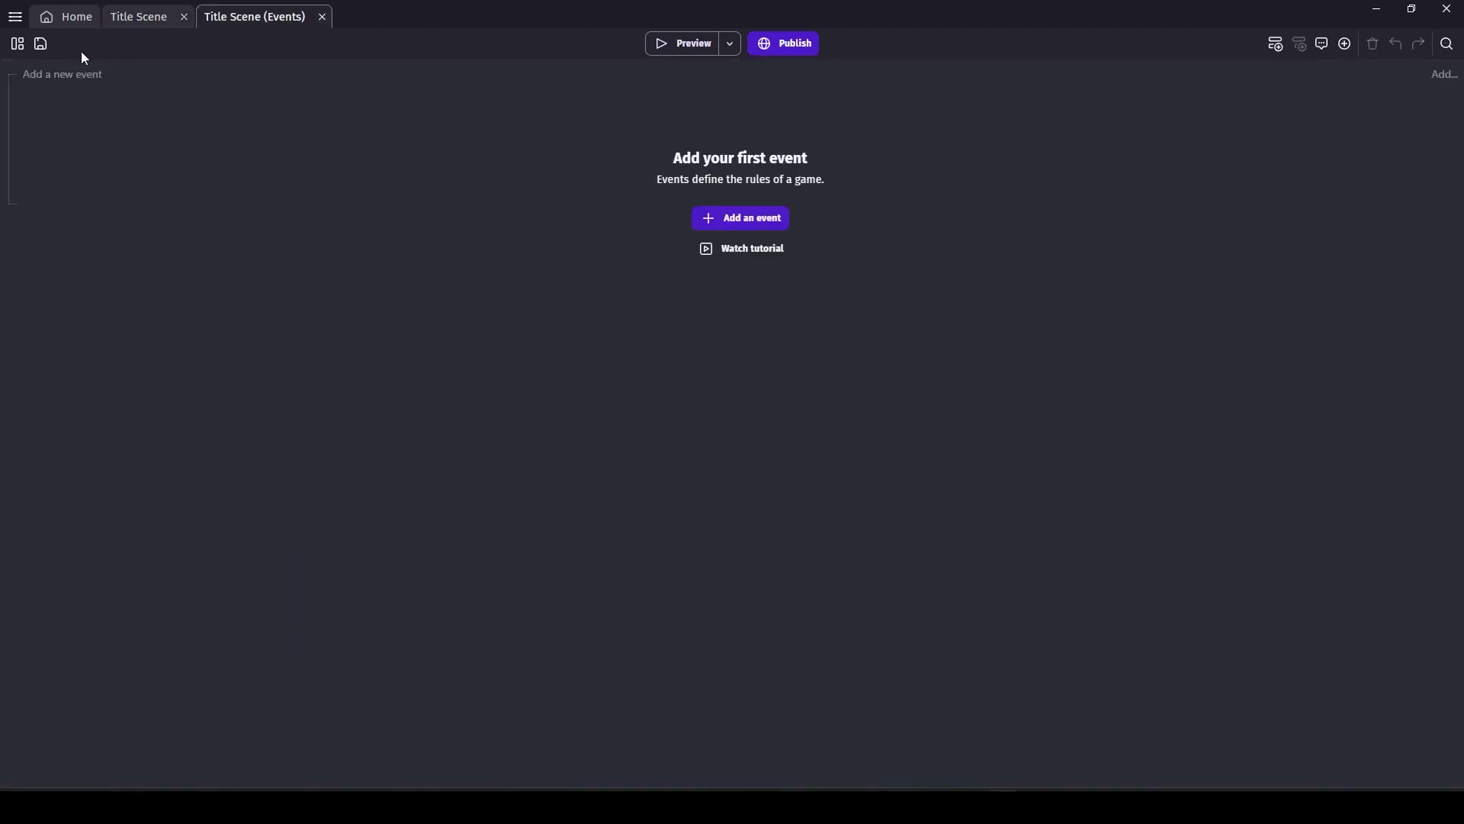
left_click(558, 73)
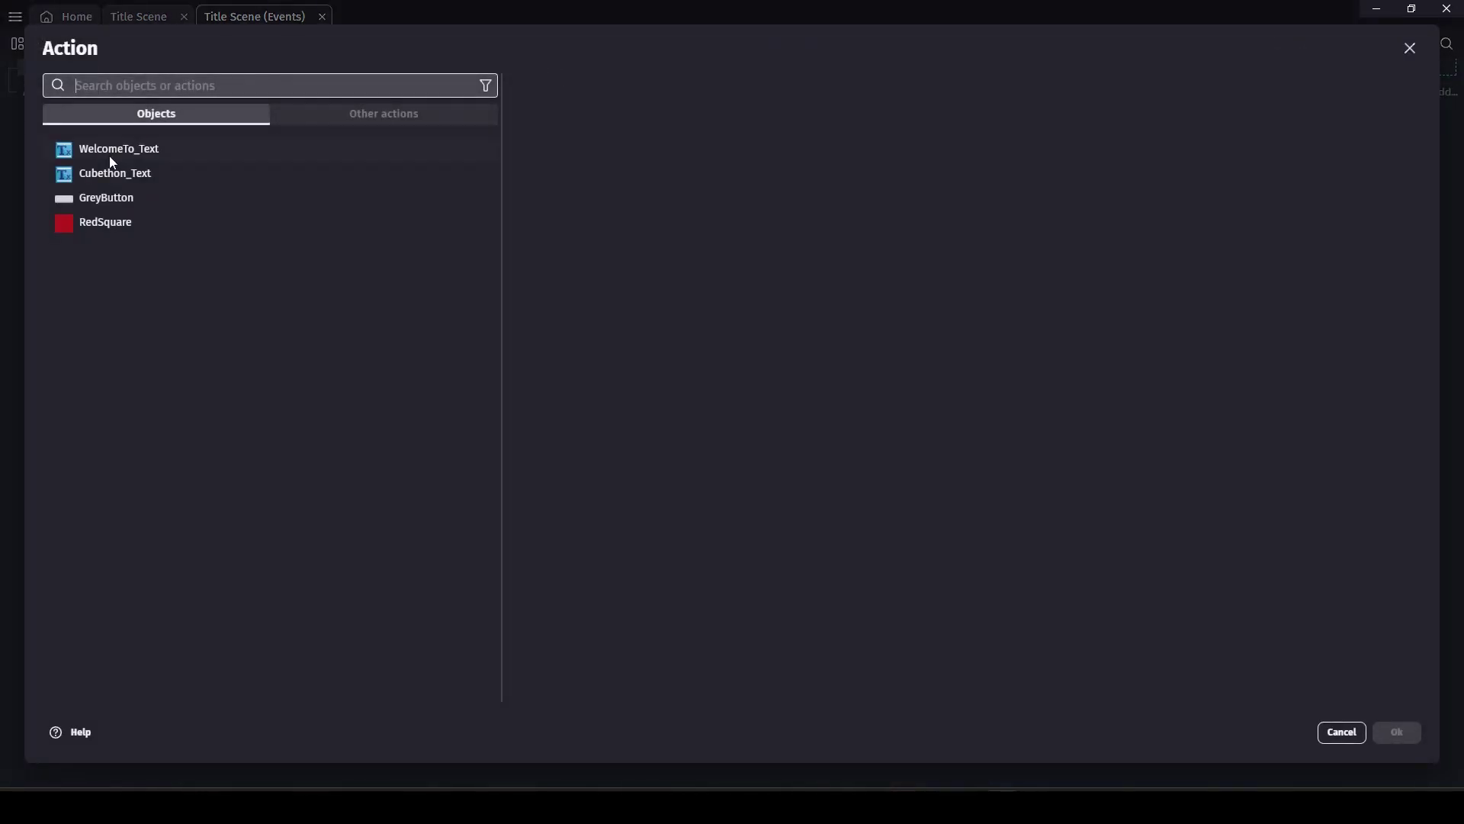
left_click(107, 225)
left_click(592, 171)
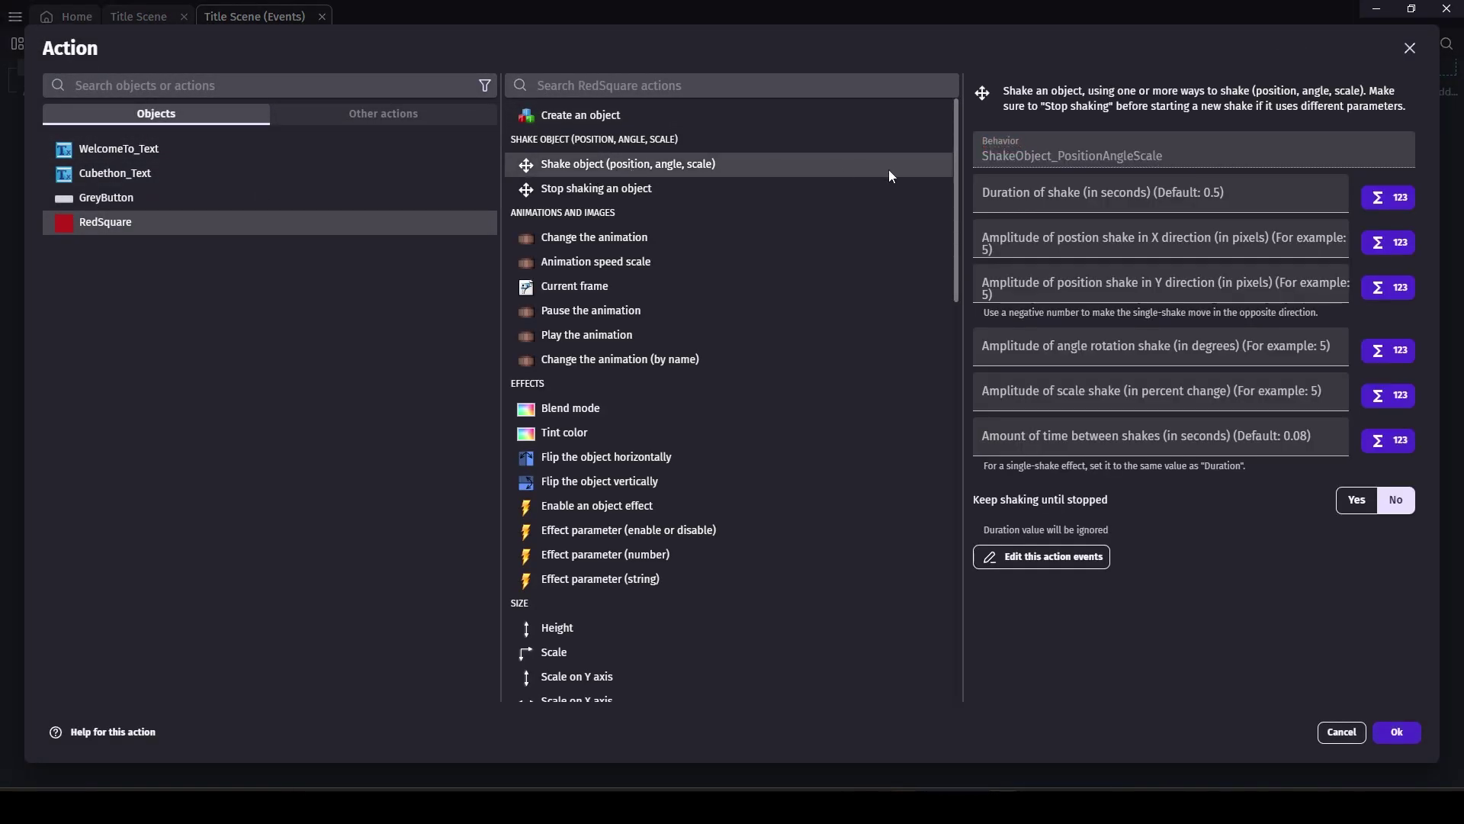
Set the shake duration to 0.5 seconds and the X, Y and angle rotation amplitudes to 100 each.
left_click(1021, 197)
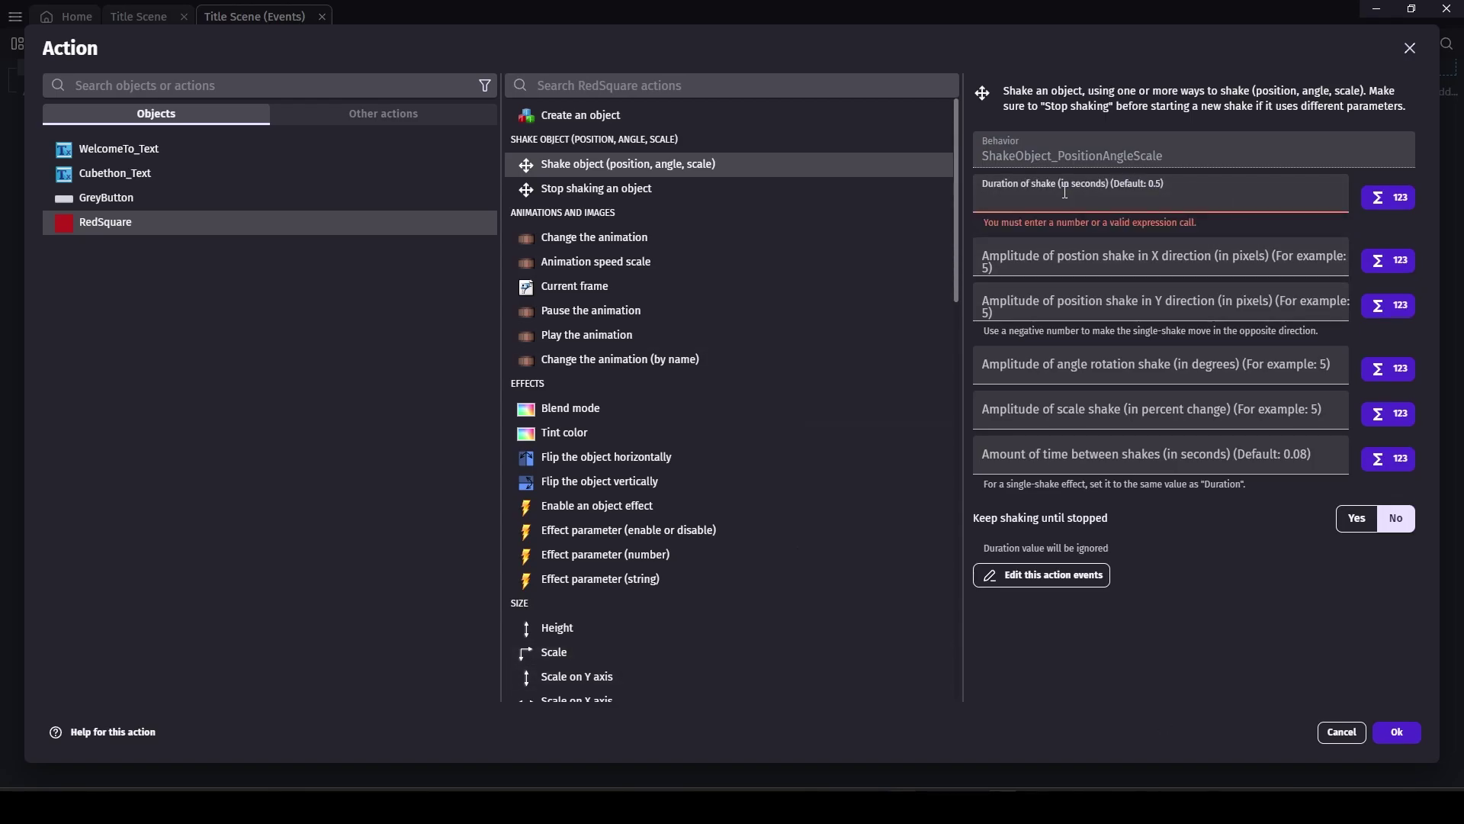
type("0.5")
key("Tab")
type("100")
left_click(1017, 288)
type("10")
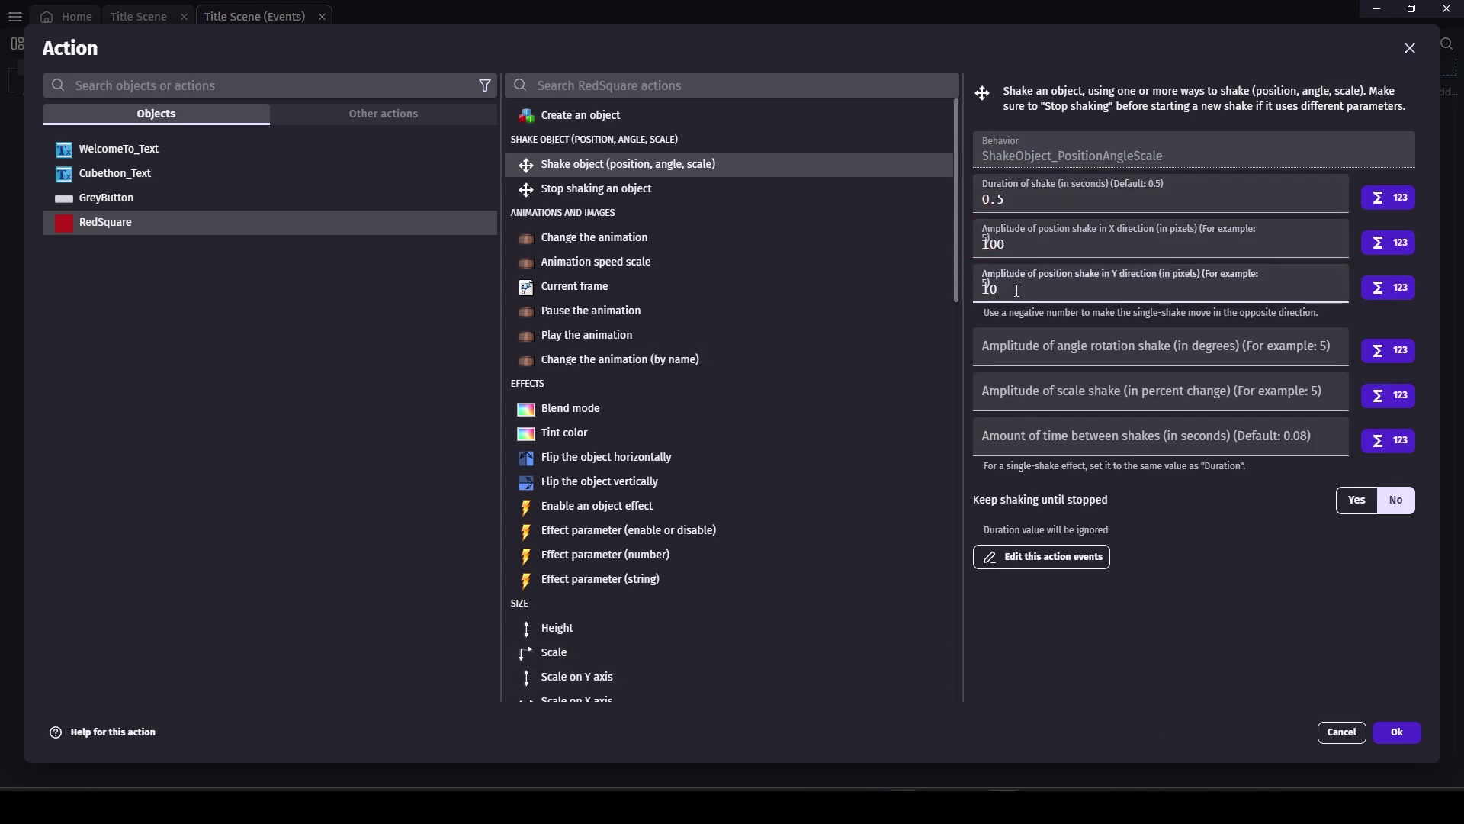
left_click(1006, 347)
type("100")
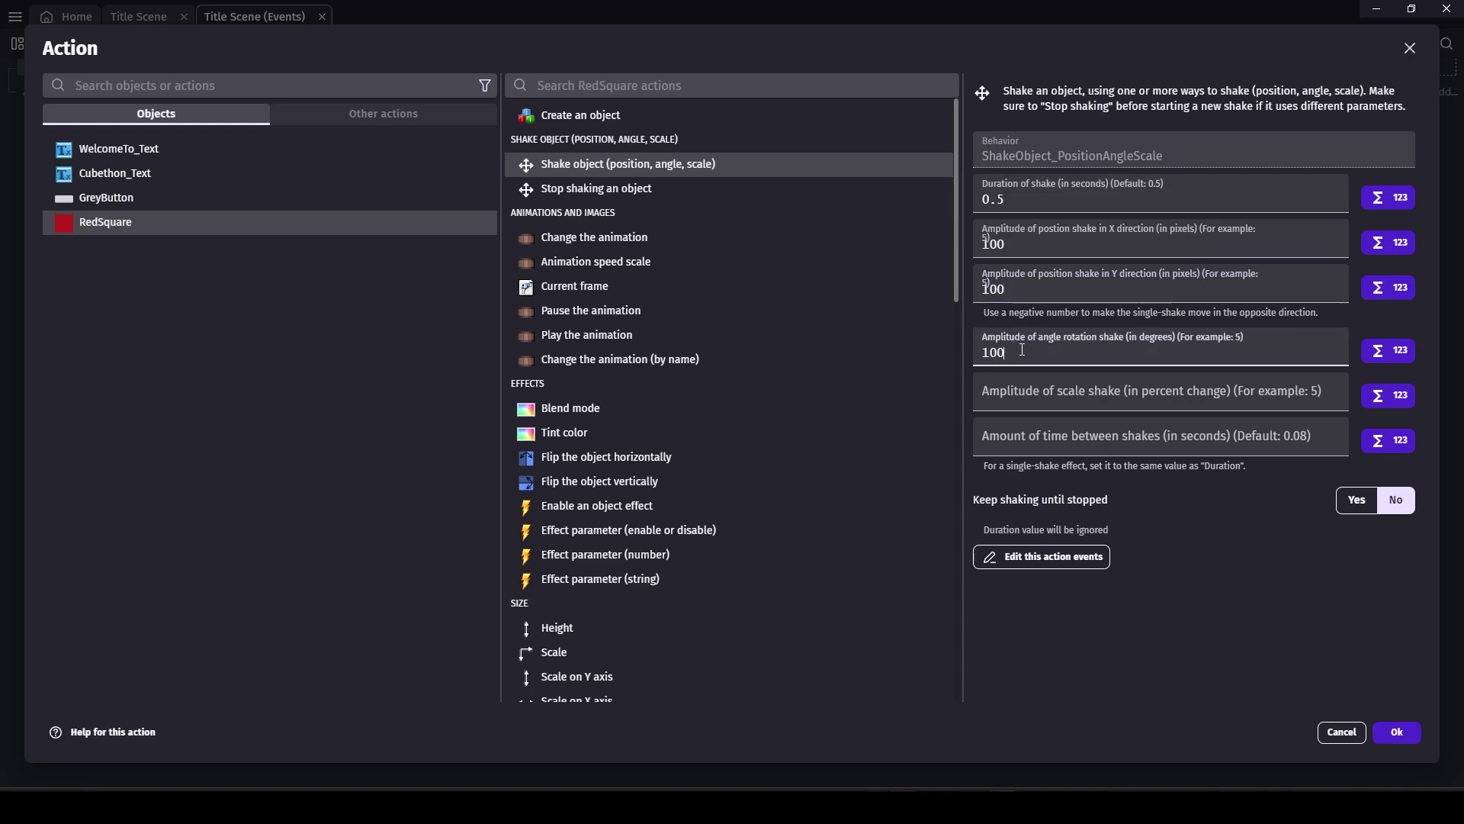
Set the time between shakes to 1 second, save the action and preview the shaking squares.
left_click(1284, 697)
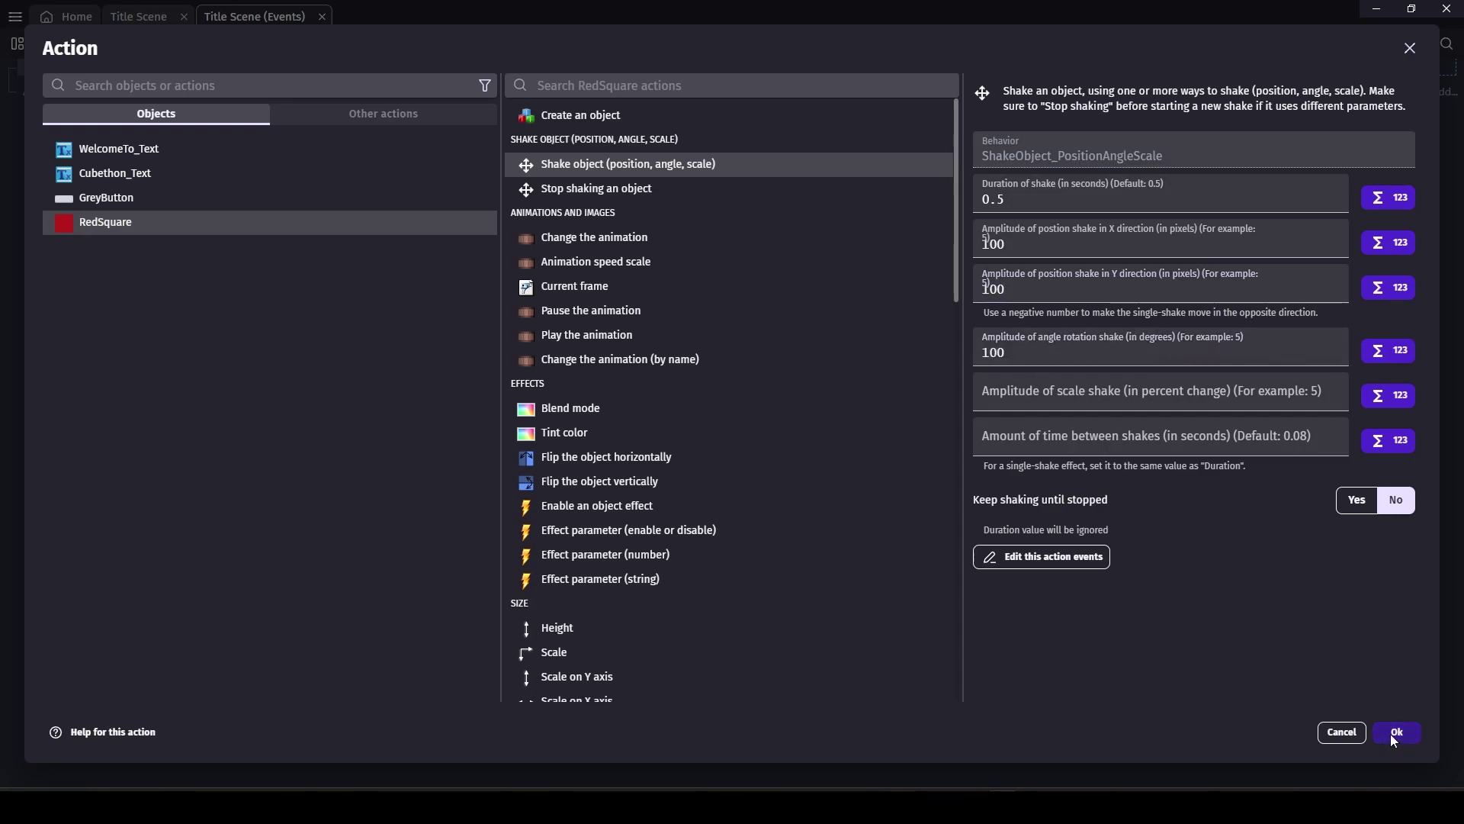
left_click(1159, 438)
type("1")
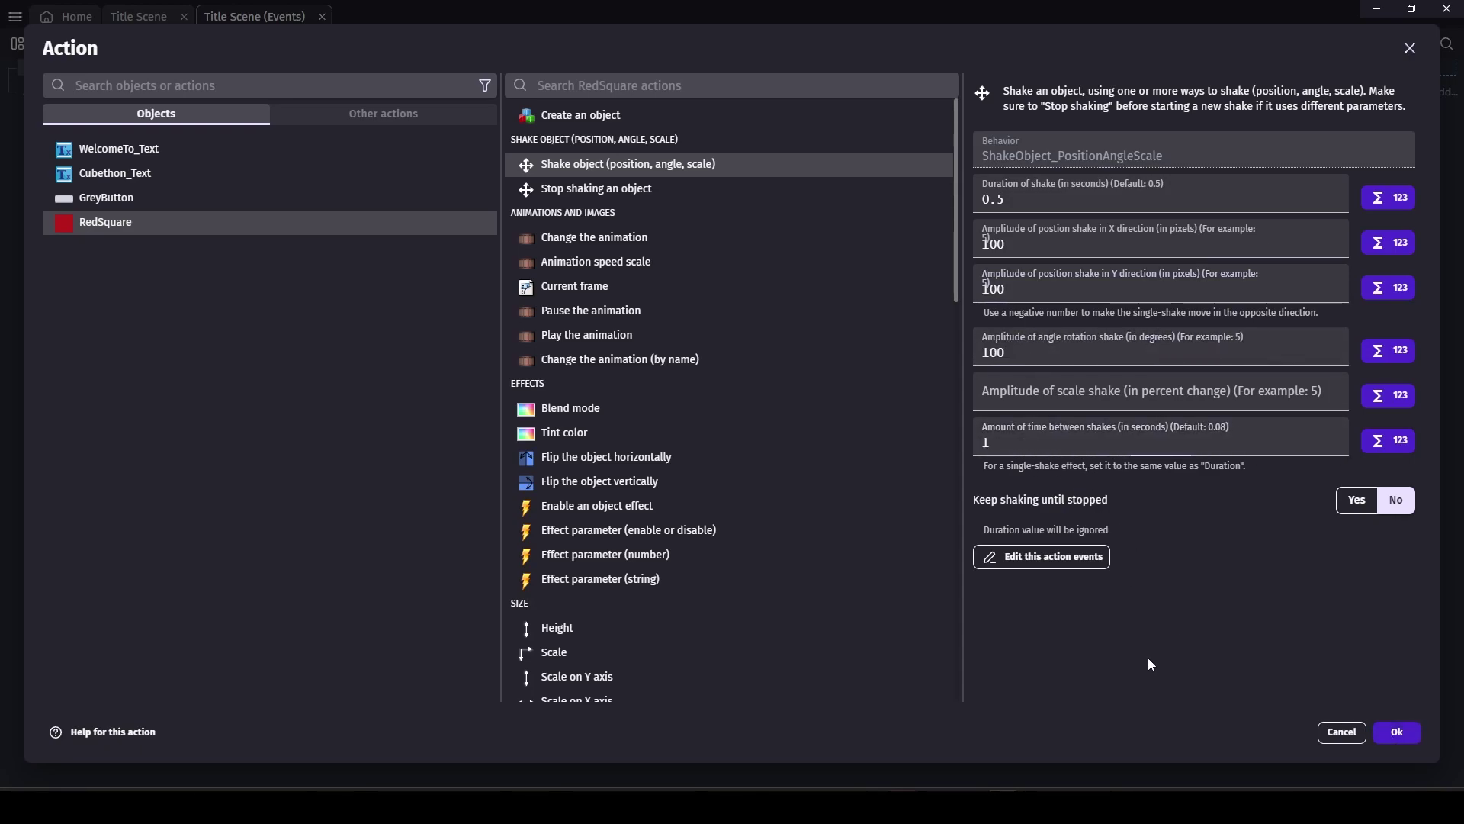
left_click(1396, 732)
left_click(690, 42)
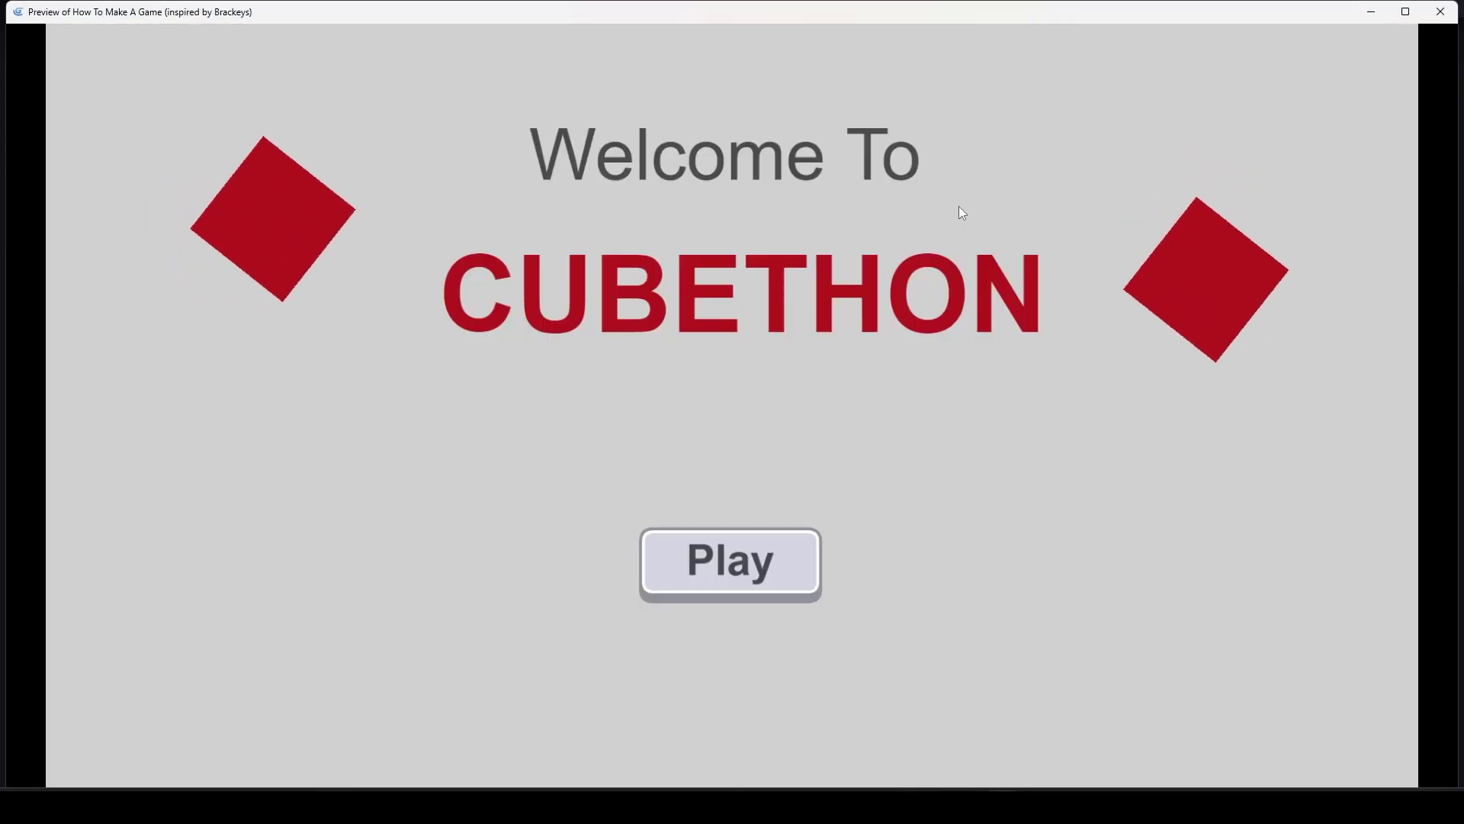
left_click(1441, 12)
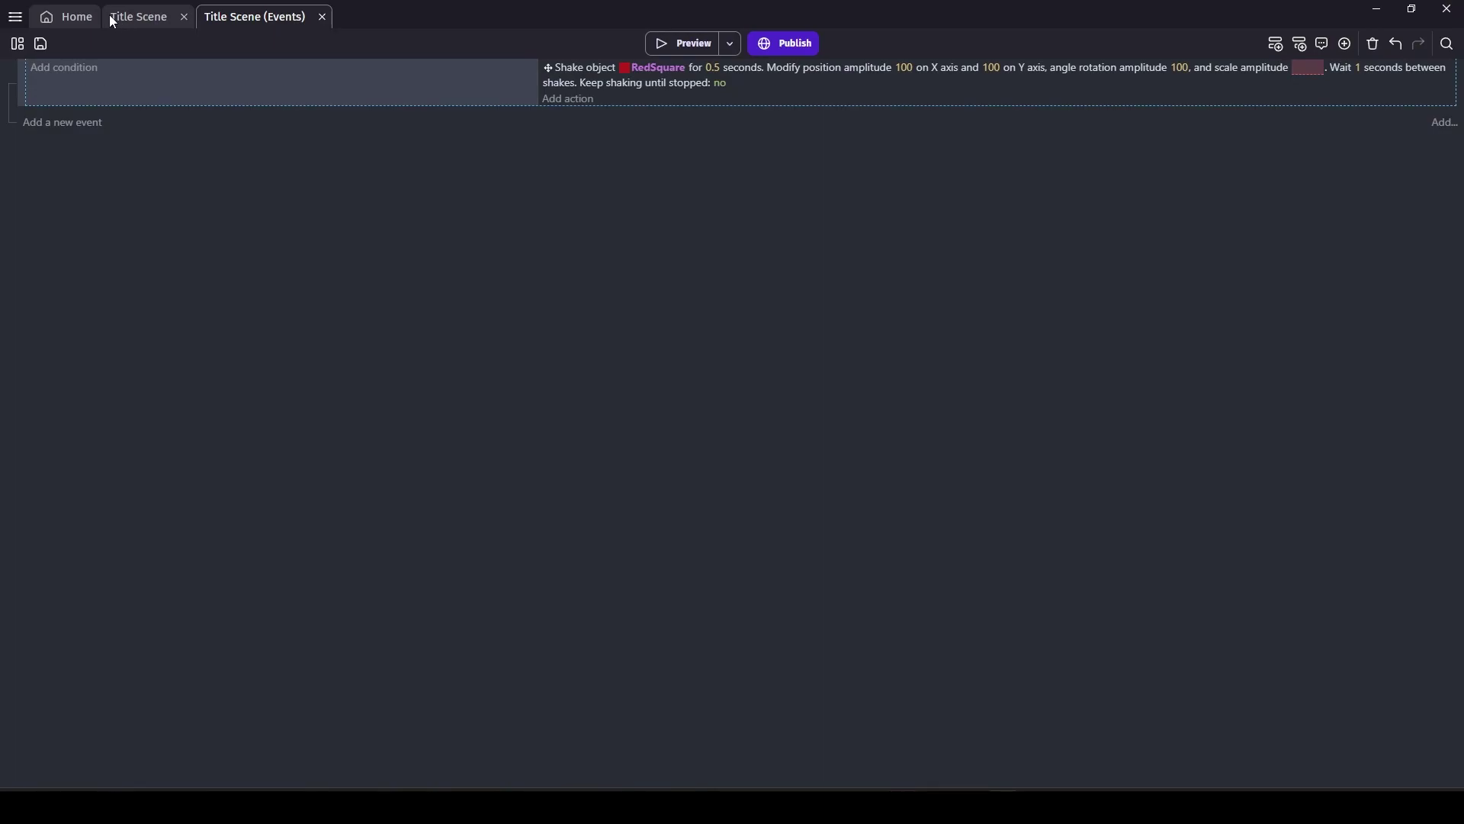
Create a new Text object in the Title Scene and name it NowIn2D_Text.
left_click(139, 17)
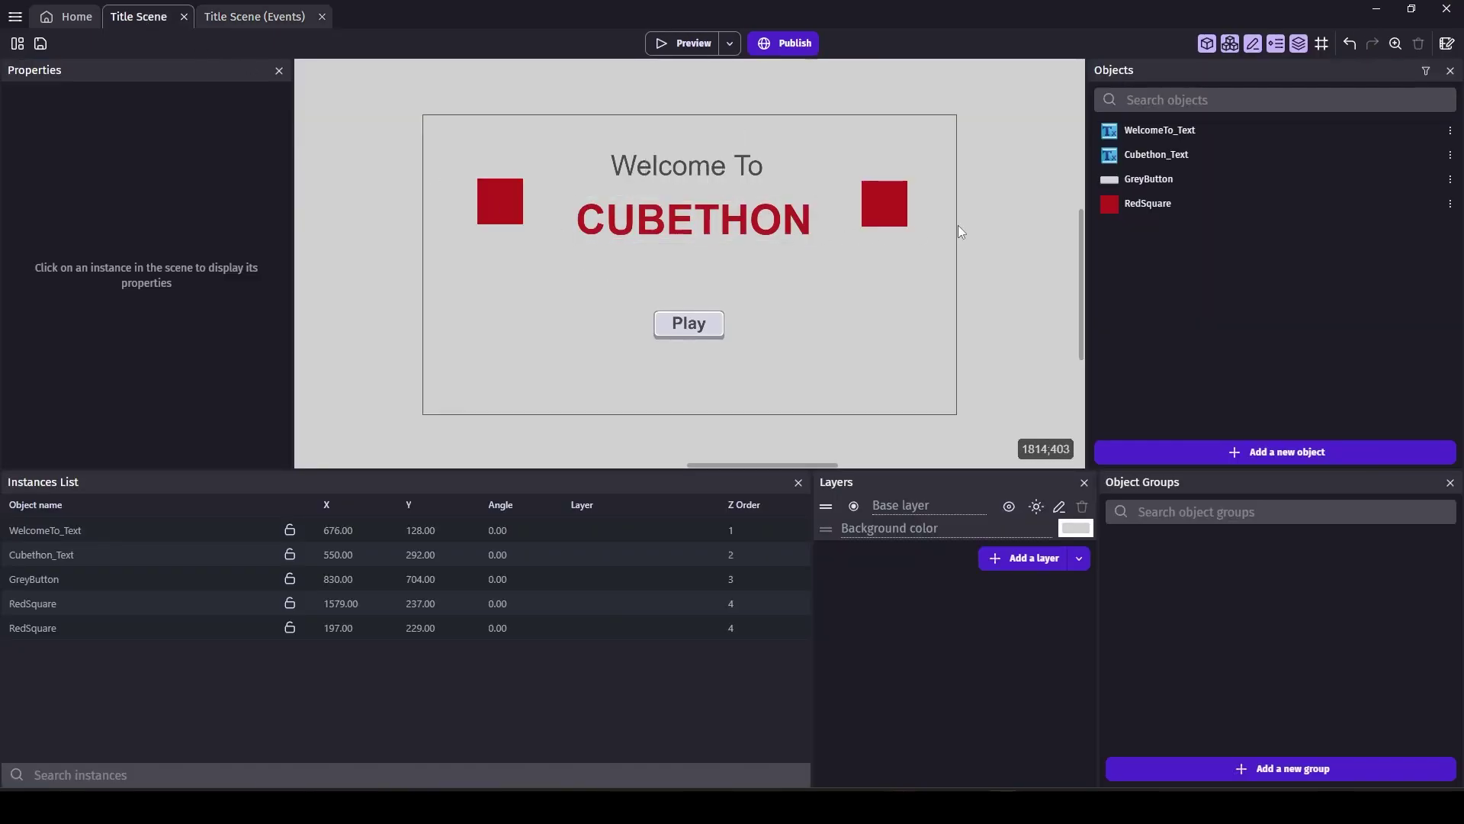
left_click(1283, 450)
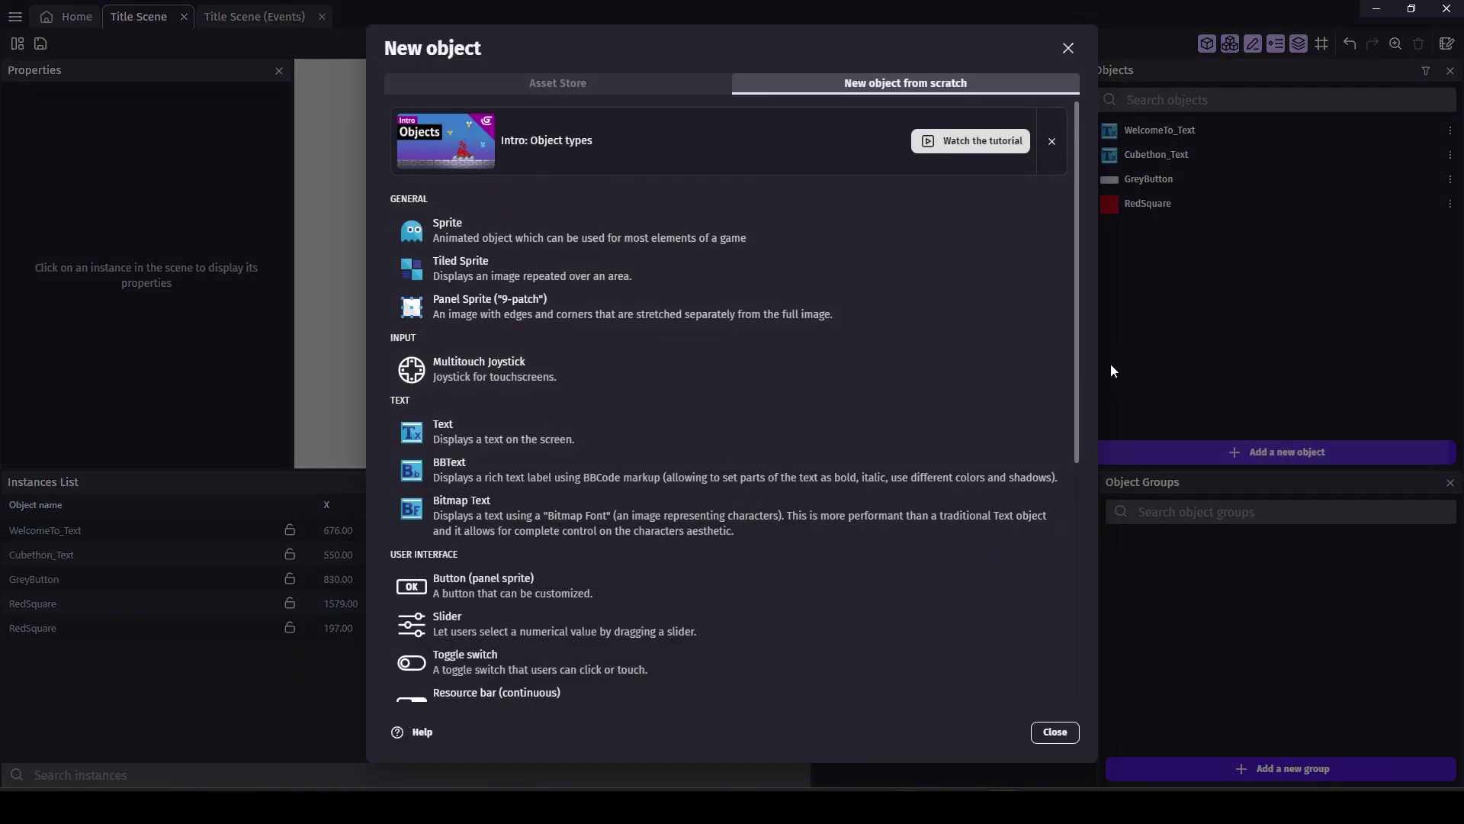
left_click(497, 81)
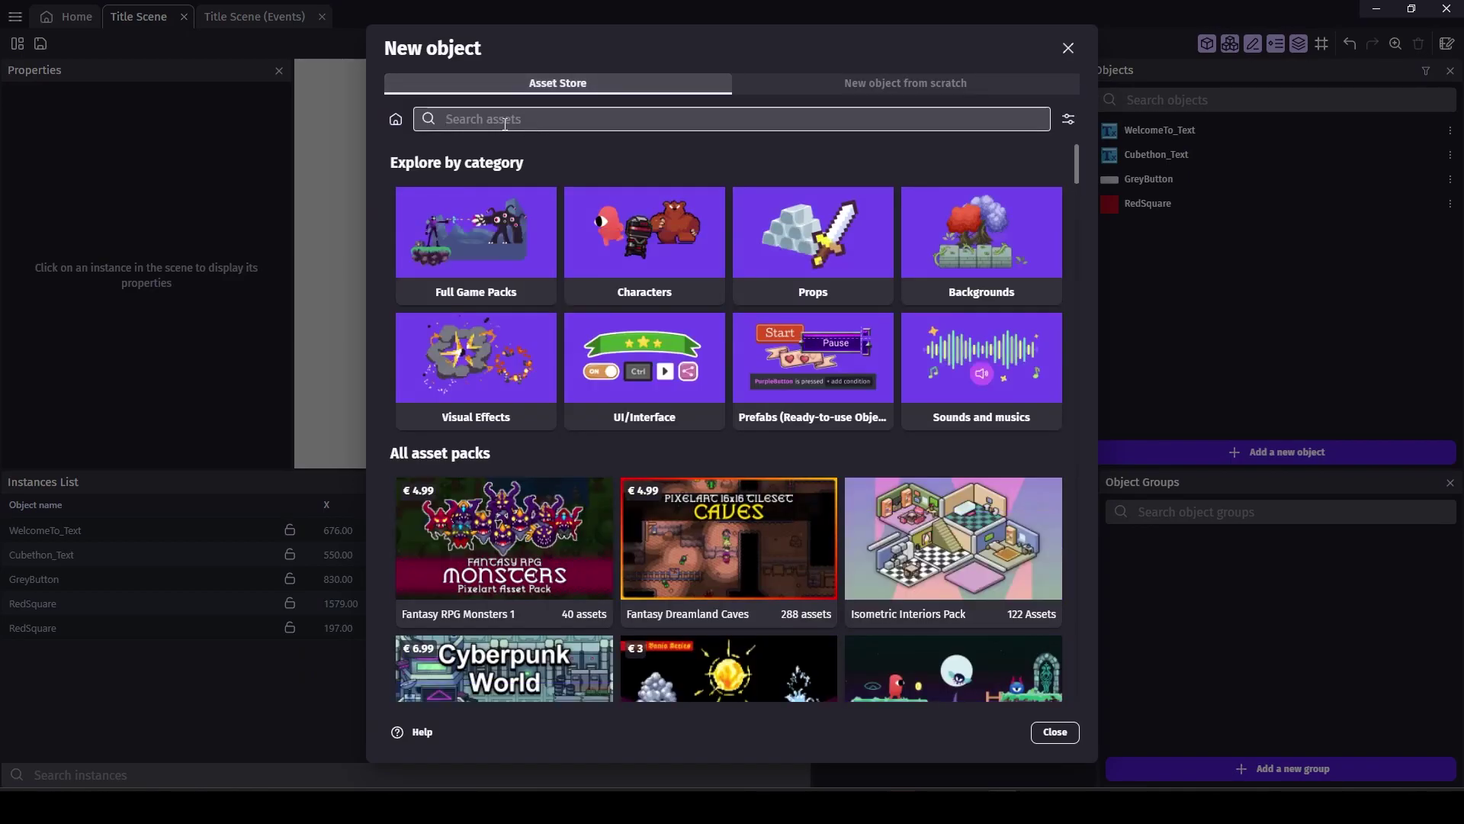
left_click(816, 82)
left_click(478, 431)
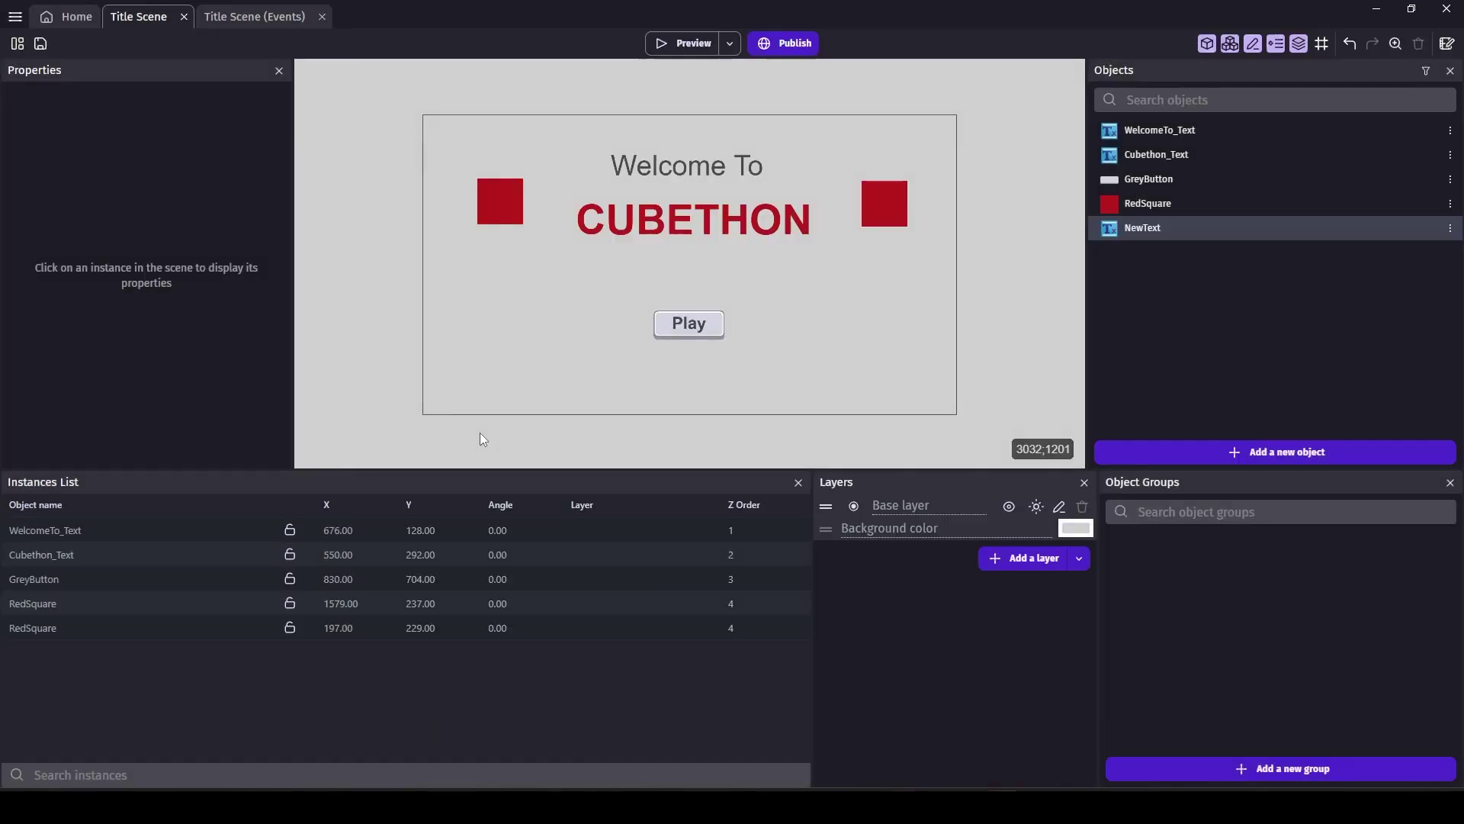
double_click(507, 127)
type("NowIn2D_Text")
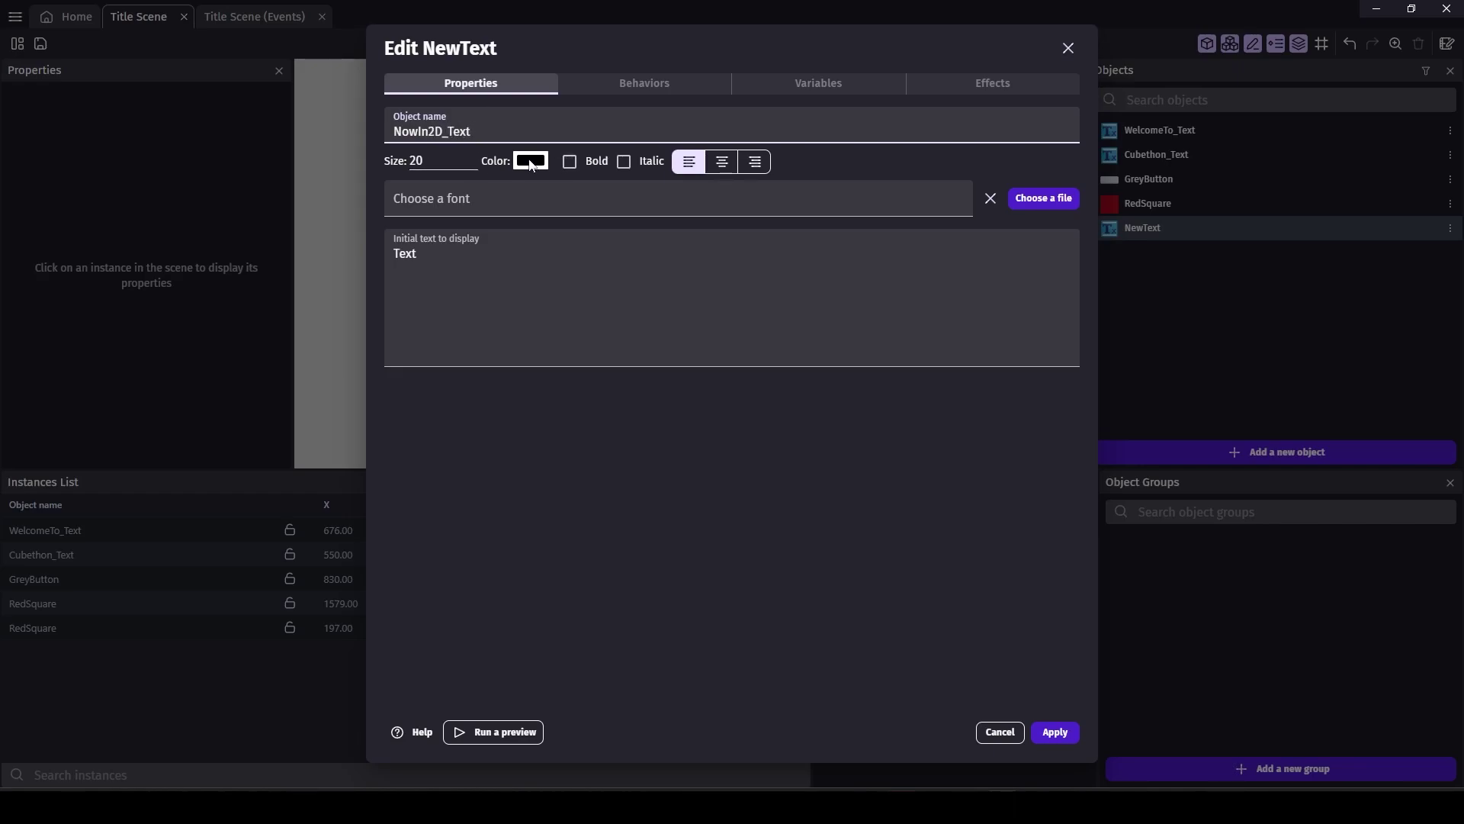
Make NowIn2D_Text read "Now in 2D!" in bold blue at size 60 and apply the object changes.
left_click(531, 161)
left_click(527, 354)
double_click(422, 162)
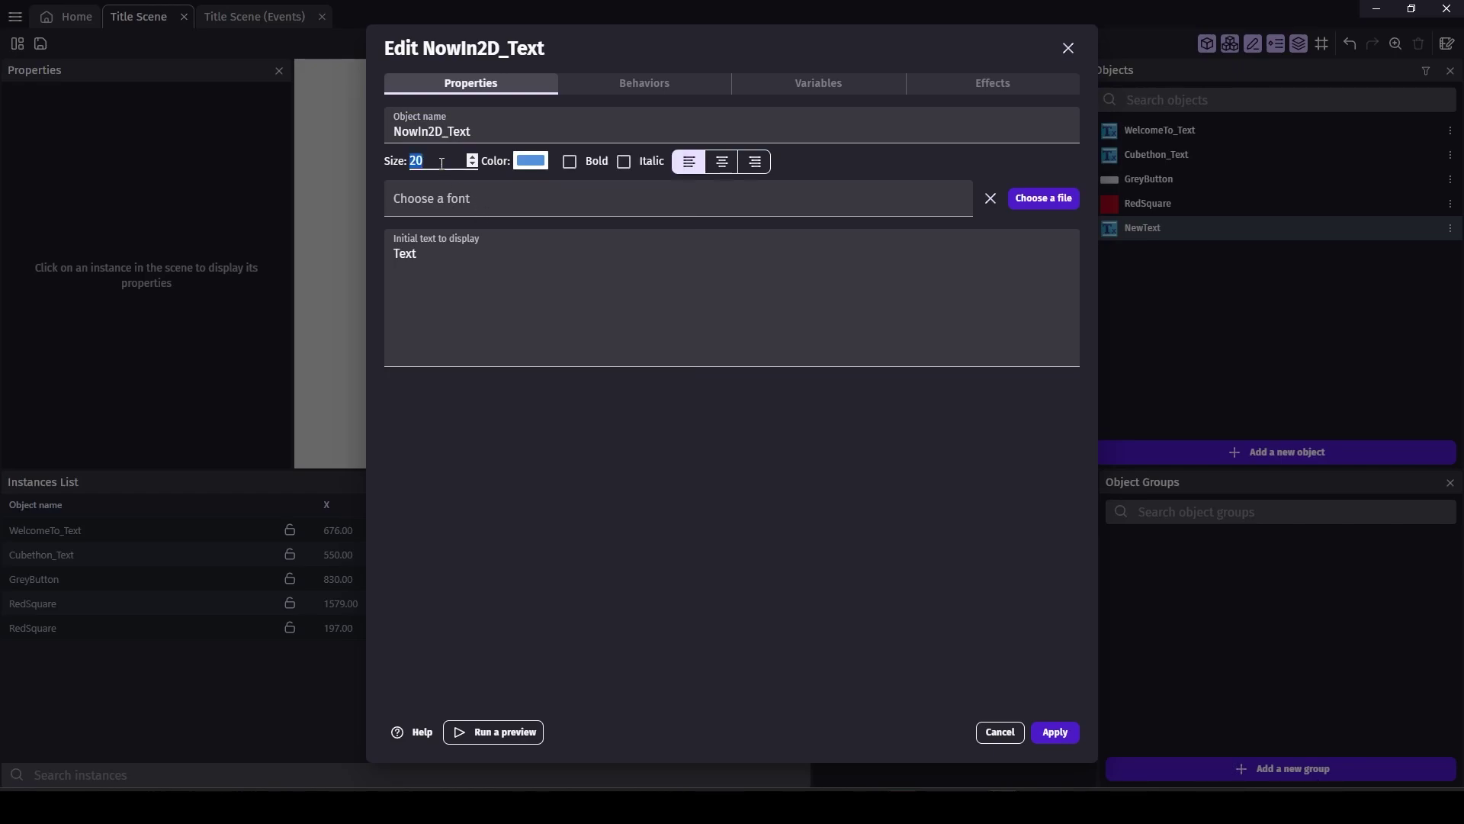
type("60")
triple_click(447, 257)
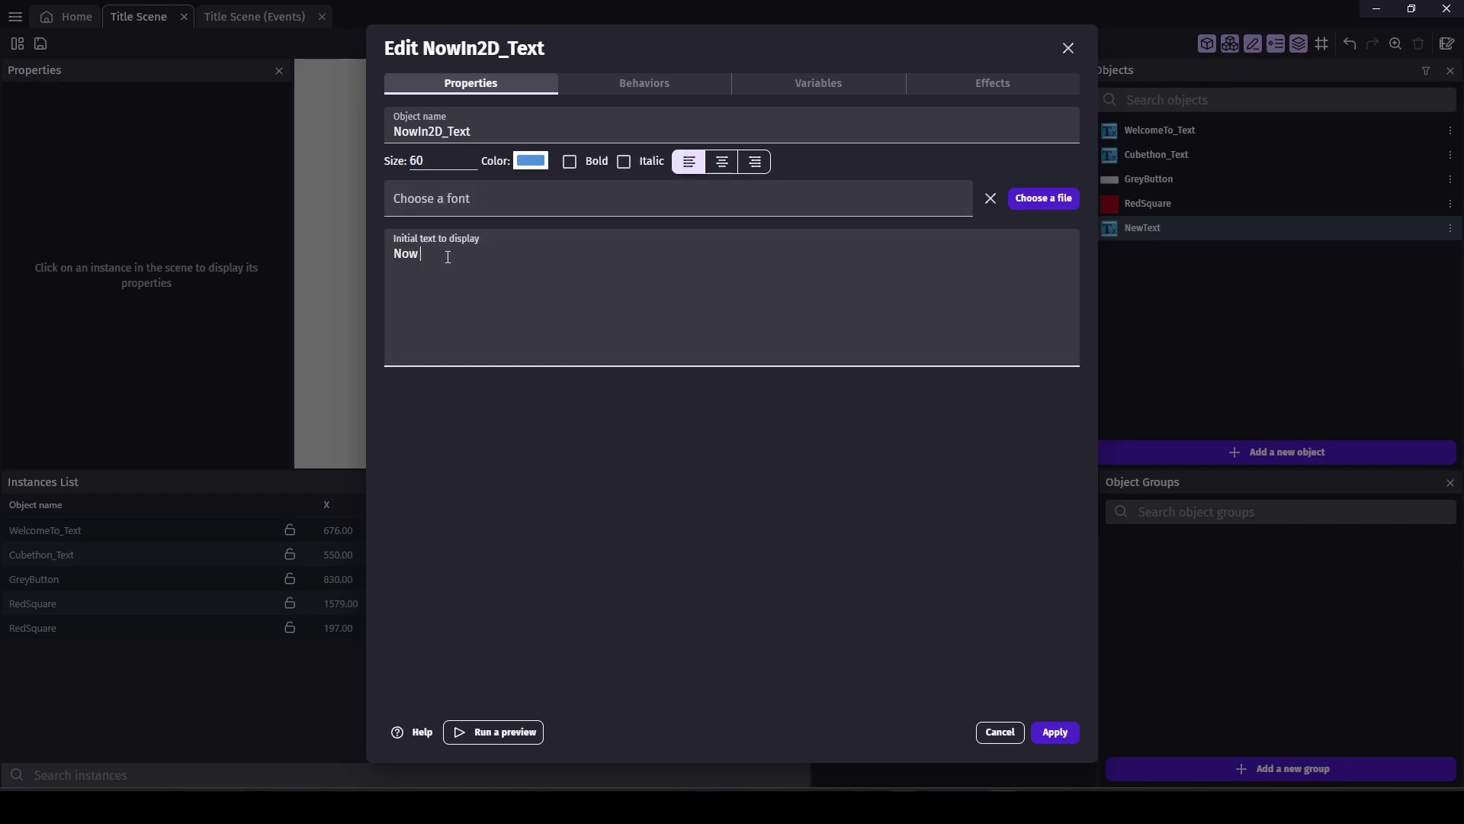
left_click(579, 164)
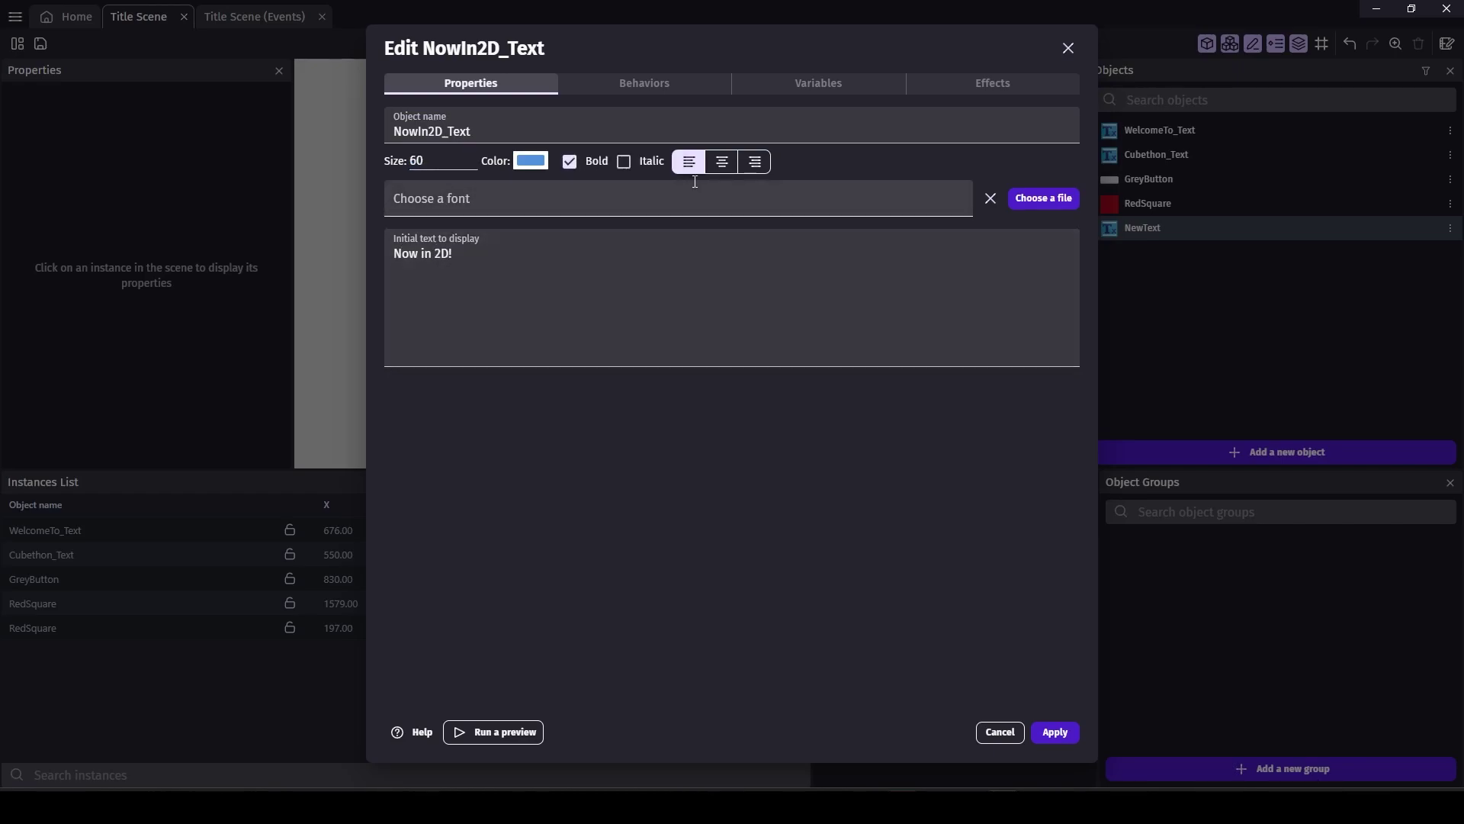
left_click(1055, 732)
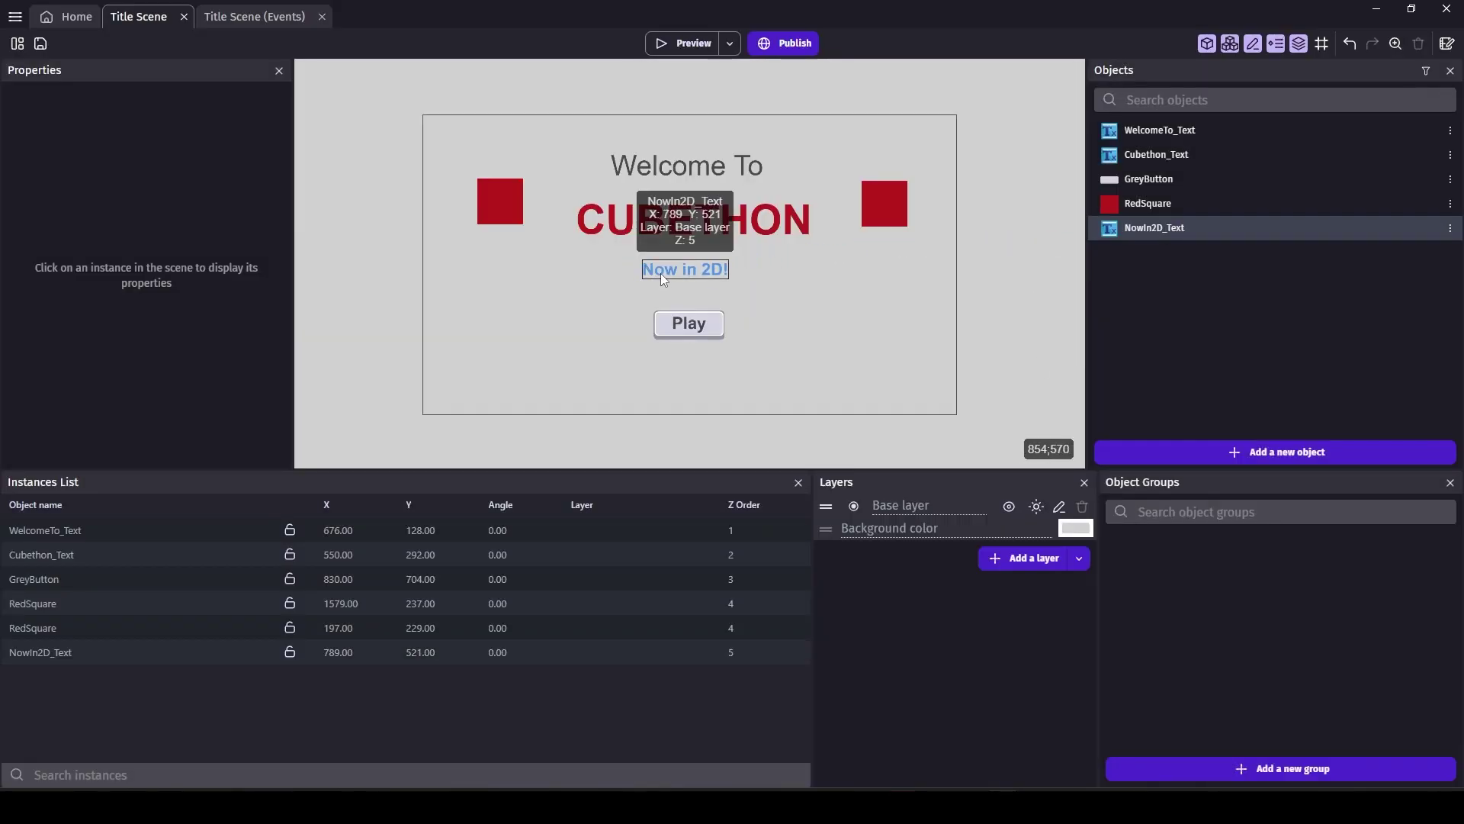
Position the "Now in 2D!" text at X 800, Y 532, between the title and Play button, and preview the scene.
left_click(666, 276)
left_click(693, 43)
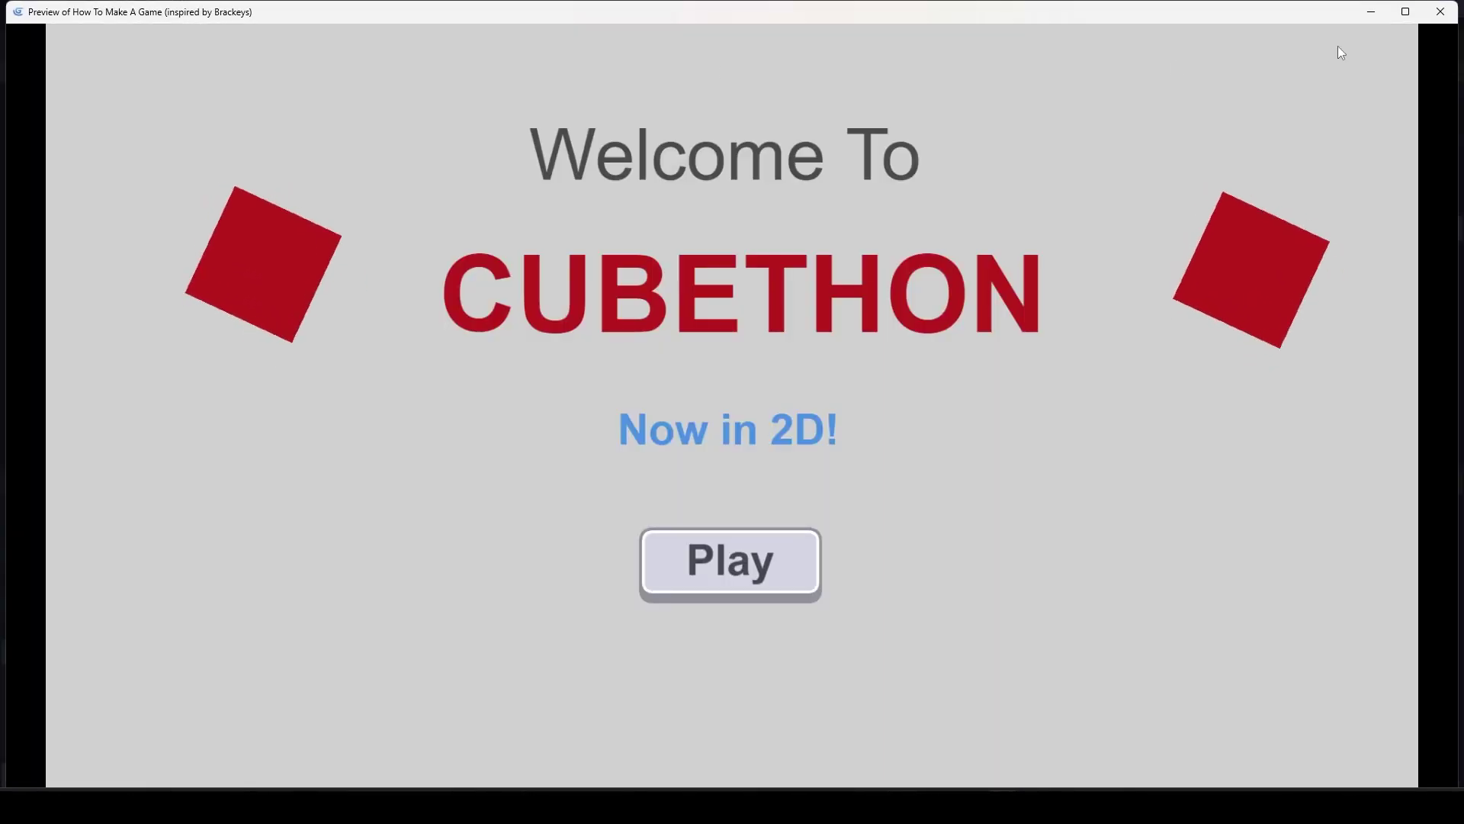
left_click(1439, 11)
Add an effect of type Outline to the NowIn2D_Text object.
double_click(671, 276)
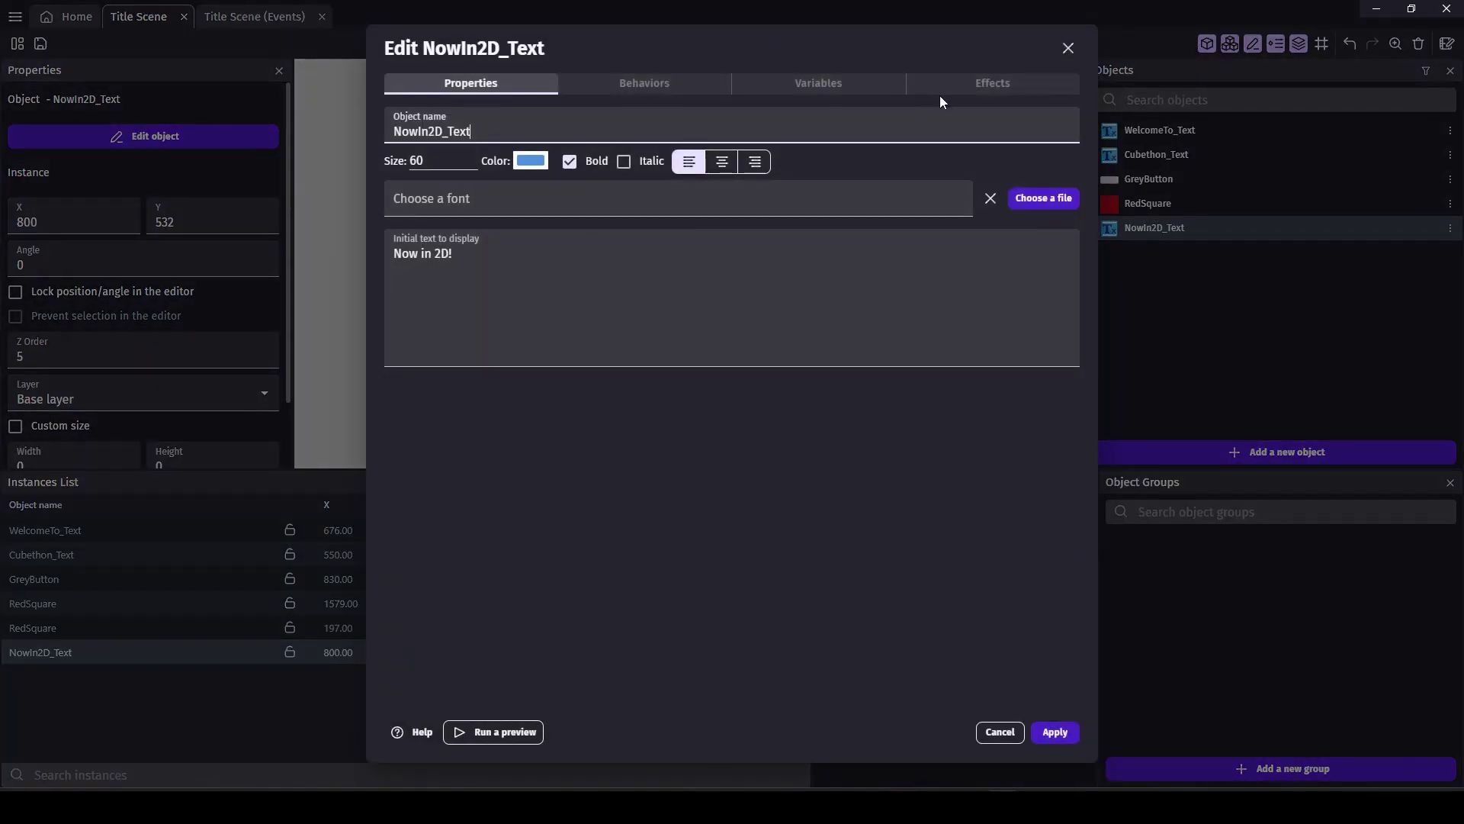
left_click(945, 85)
left_click(741, 416)
left_click(767, 128)
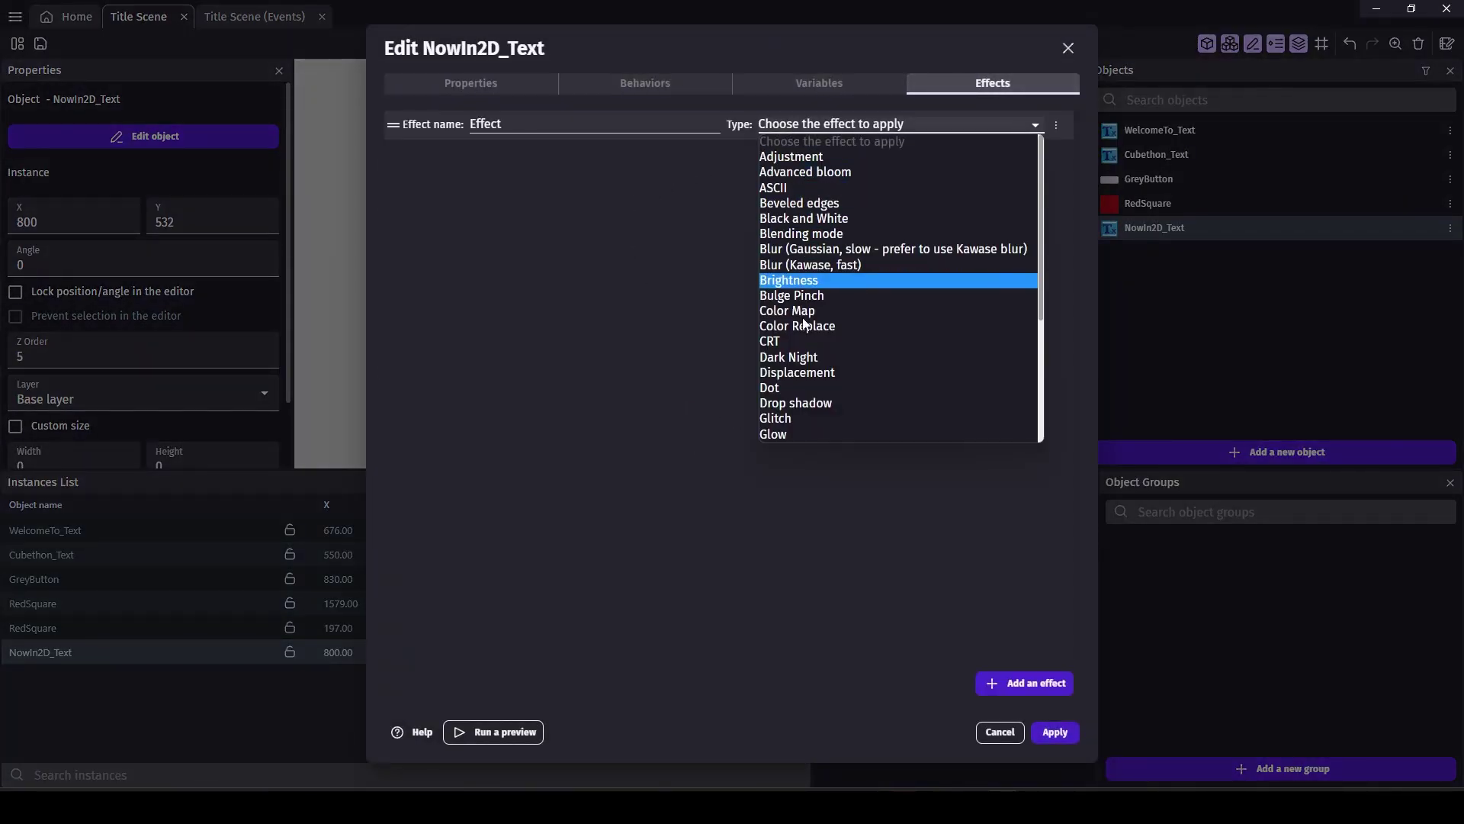
scroll(838, 381, "down", 5)
left_click(796, 312)
Set the outline colour to black (0;0;0) and its padding to 2, then apply and preview the outlined text.
left_click(1043, 190)
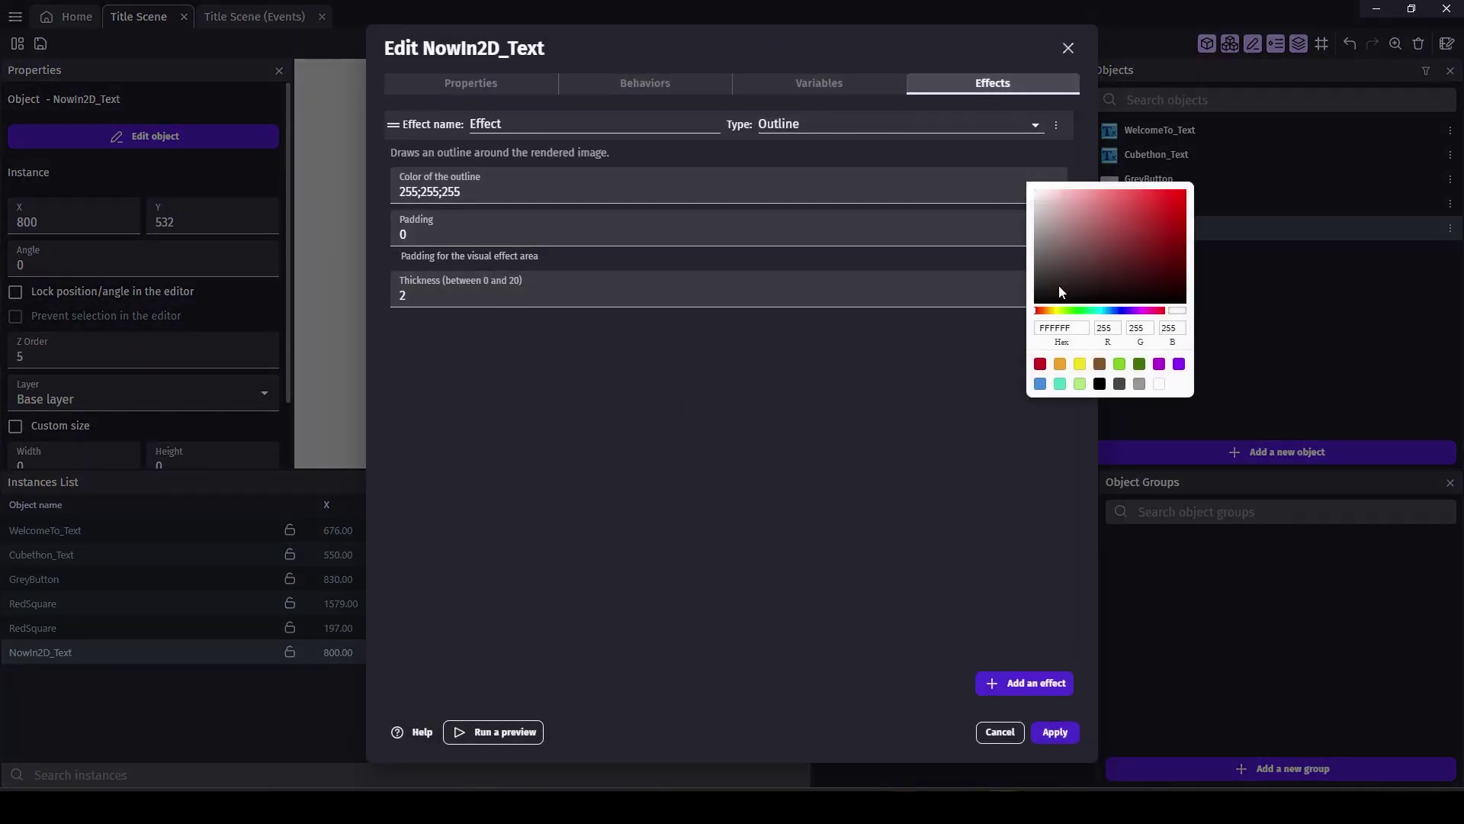
left_click(1095, 391)
left_click(442, 239)
type("2")
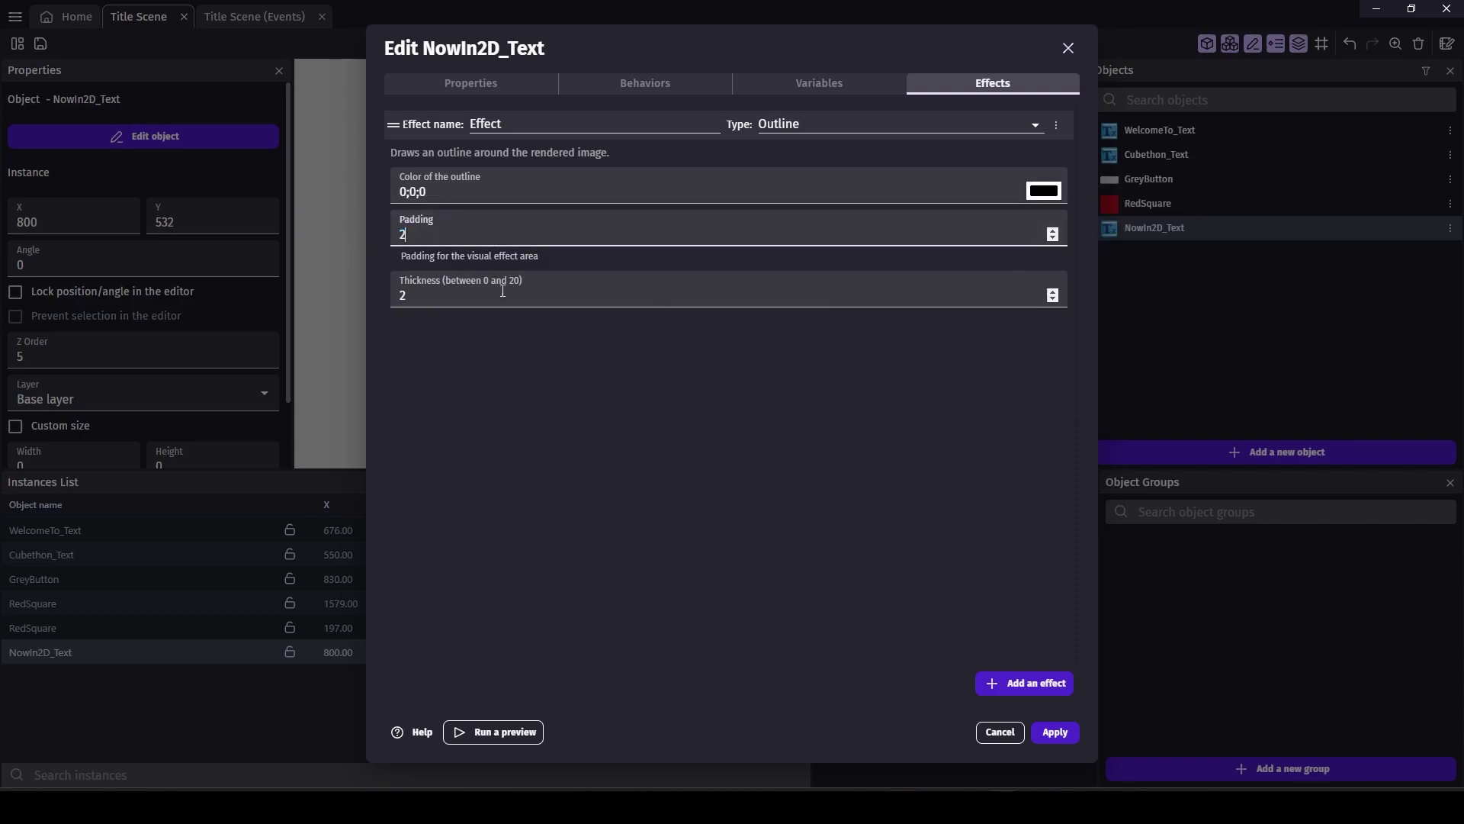
left_click(1045, 727)
left_click(679, 47)
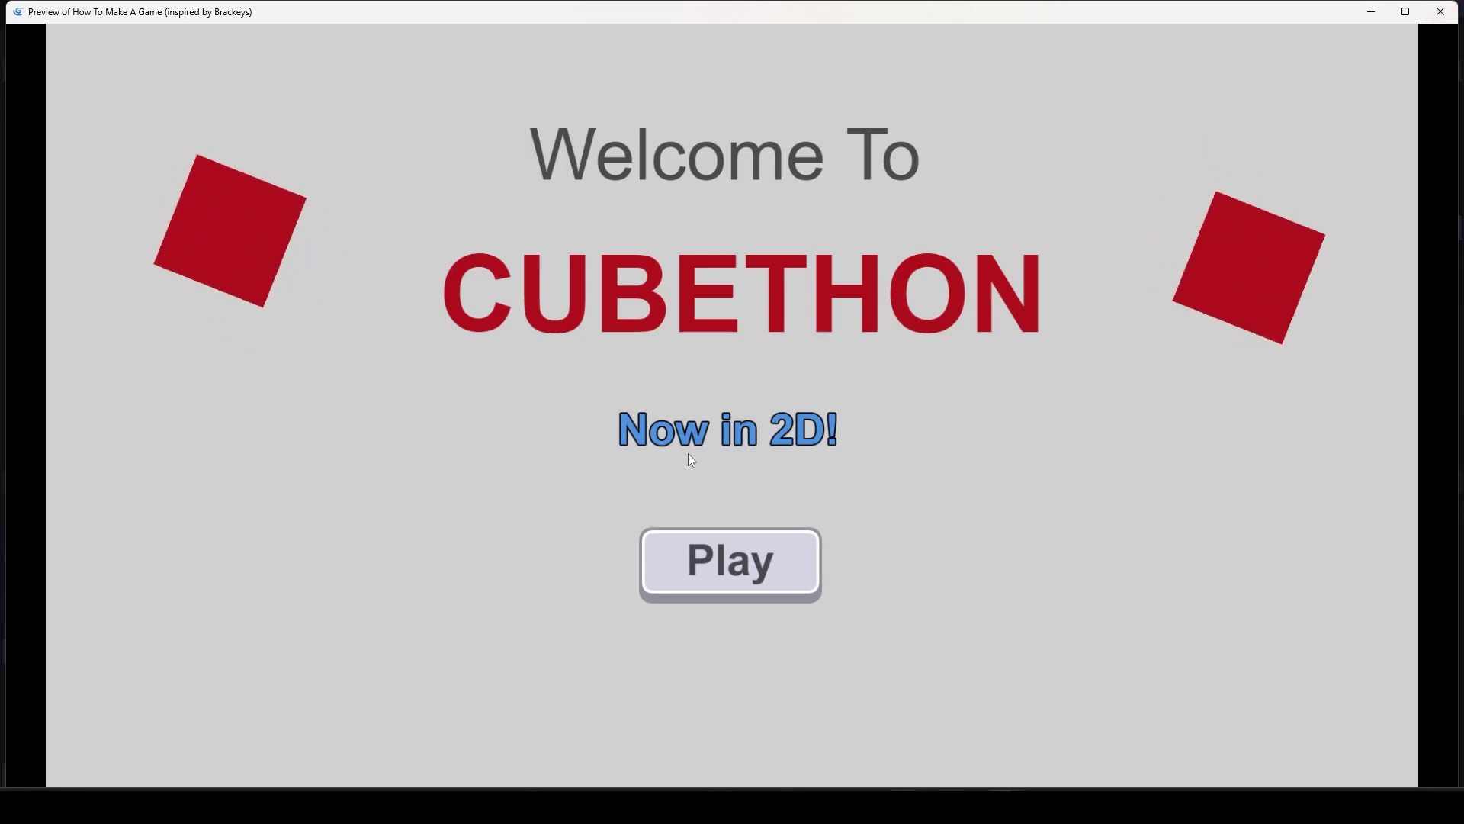
left_click(1440, 12)
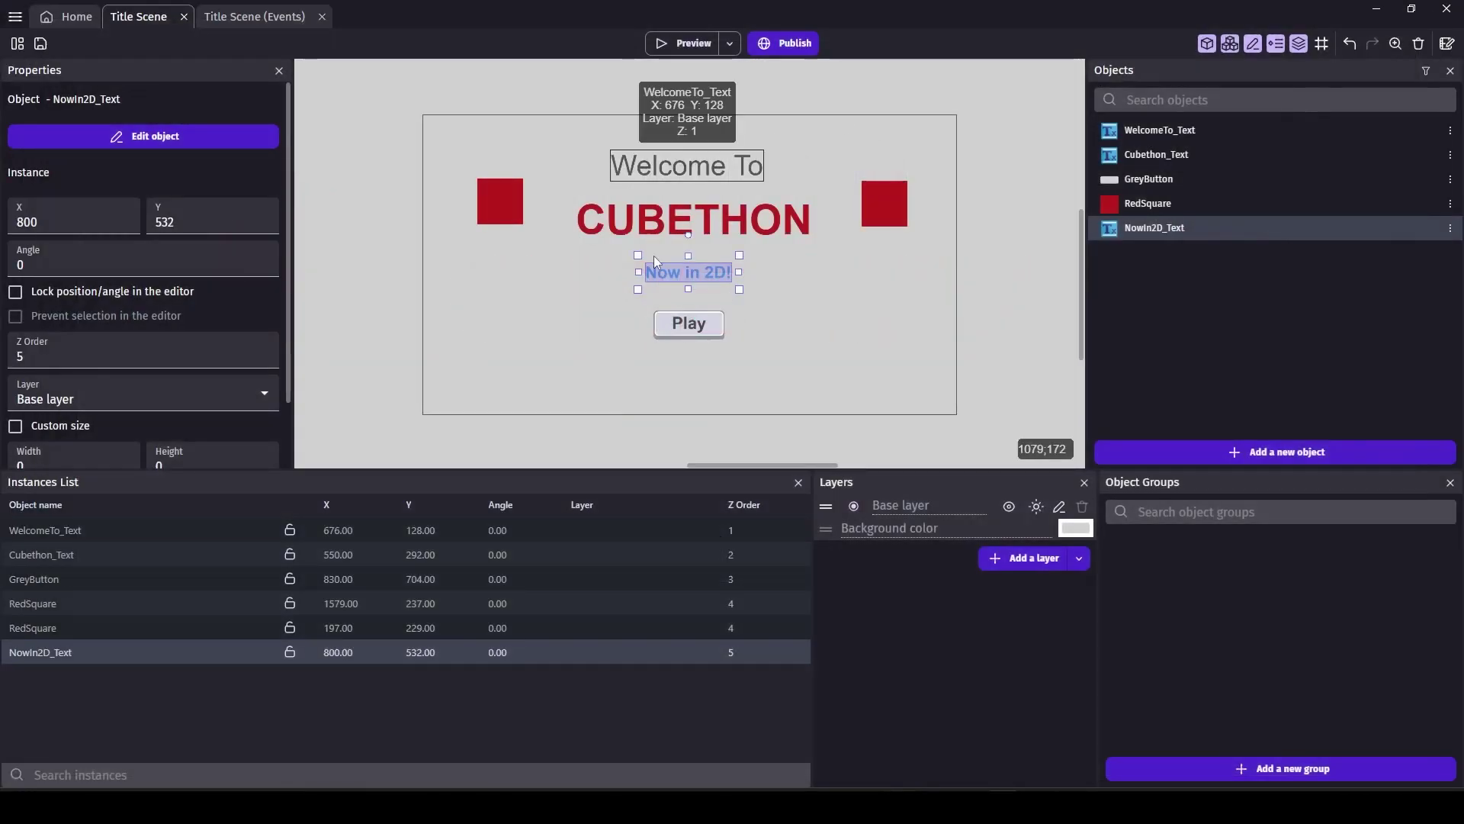
Install the Ellipse movement extension and add its behavior to NowIn2D_Text.
double_click(688, 275)
left_click(633, 78)
left_click(732, 414)
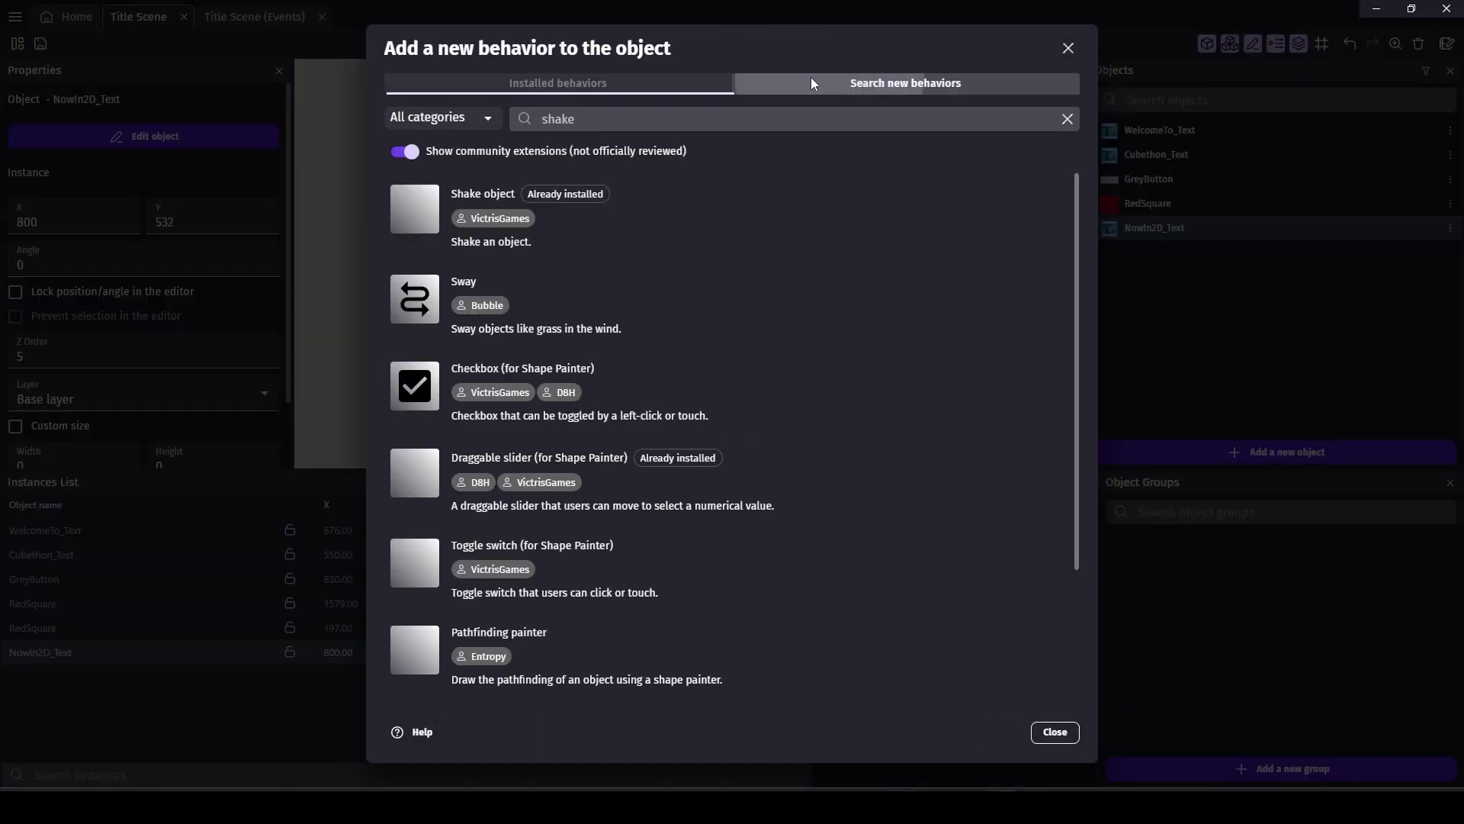
left_click(811, 76)
double_click(560, 118)
type("ell")
left_click(427, 193)
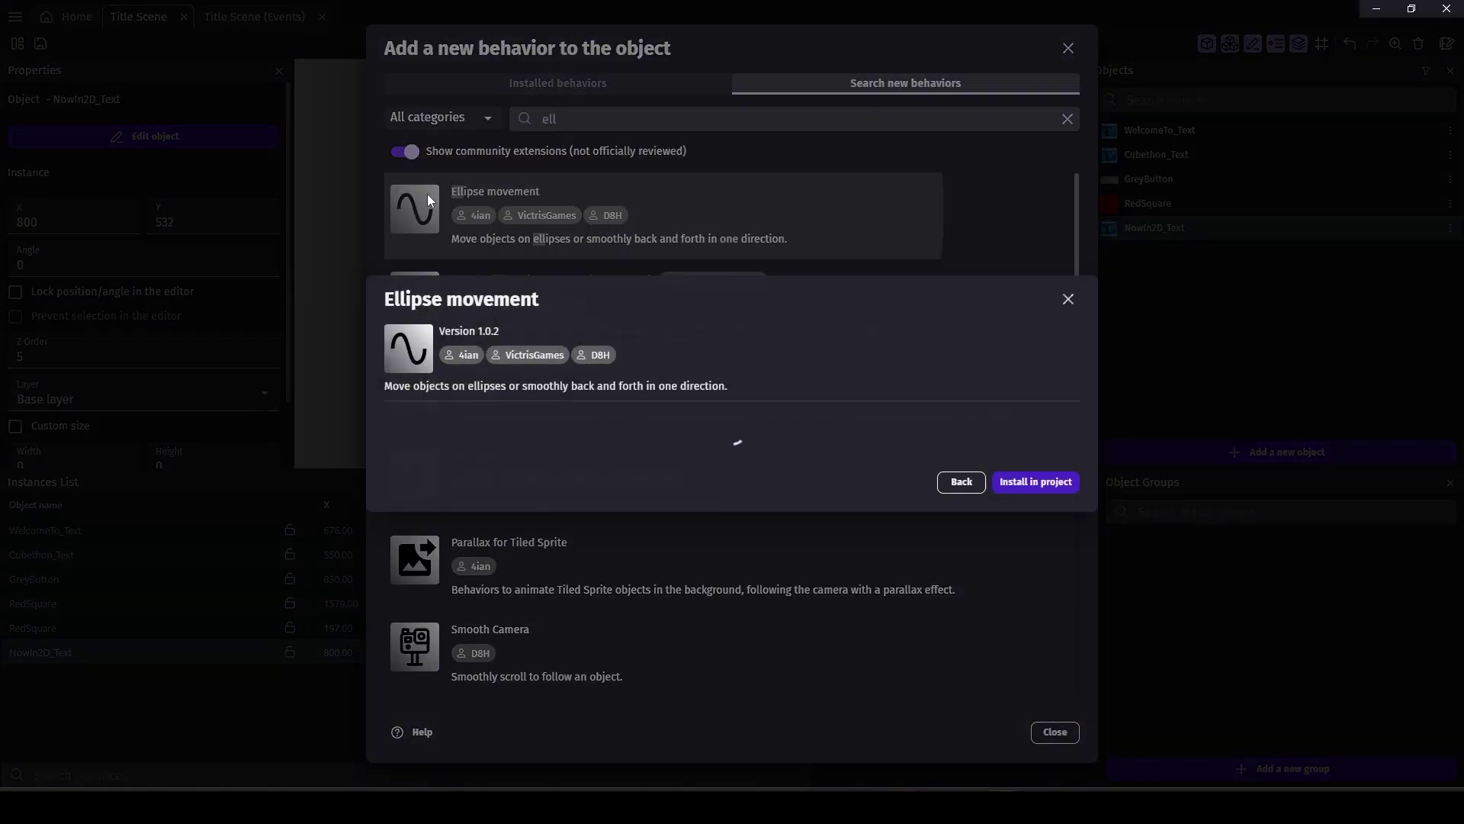
left_click(1008, 560)
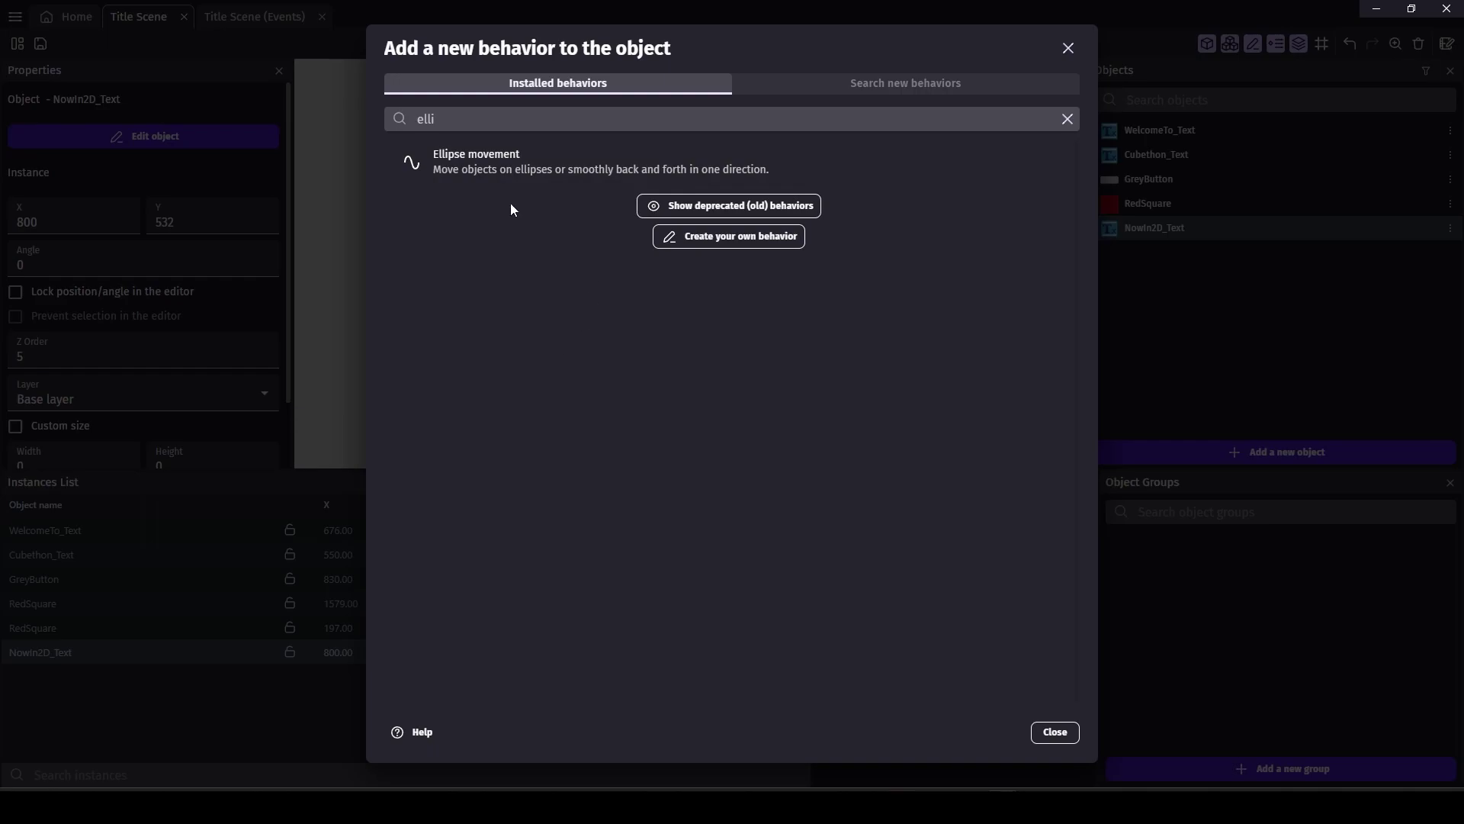
left_click(500, 160)
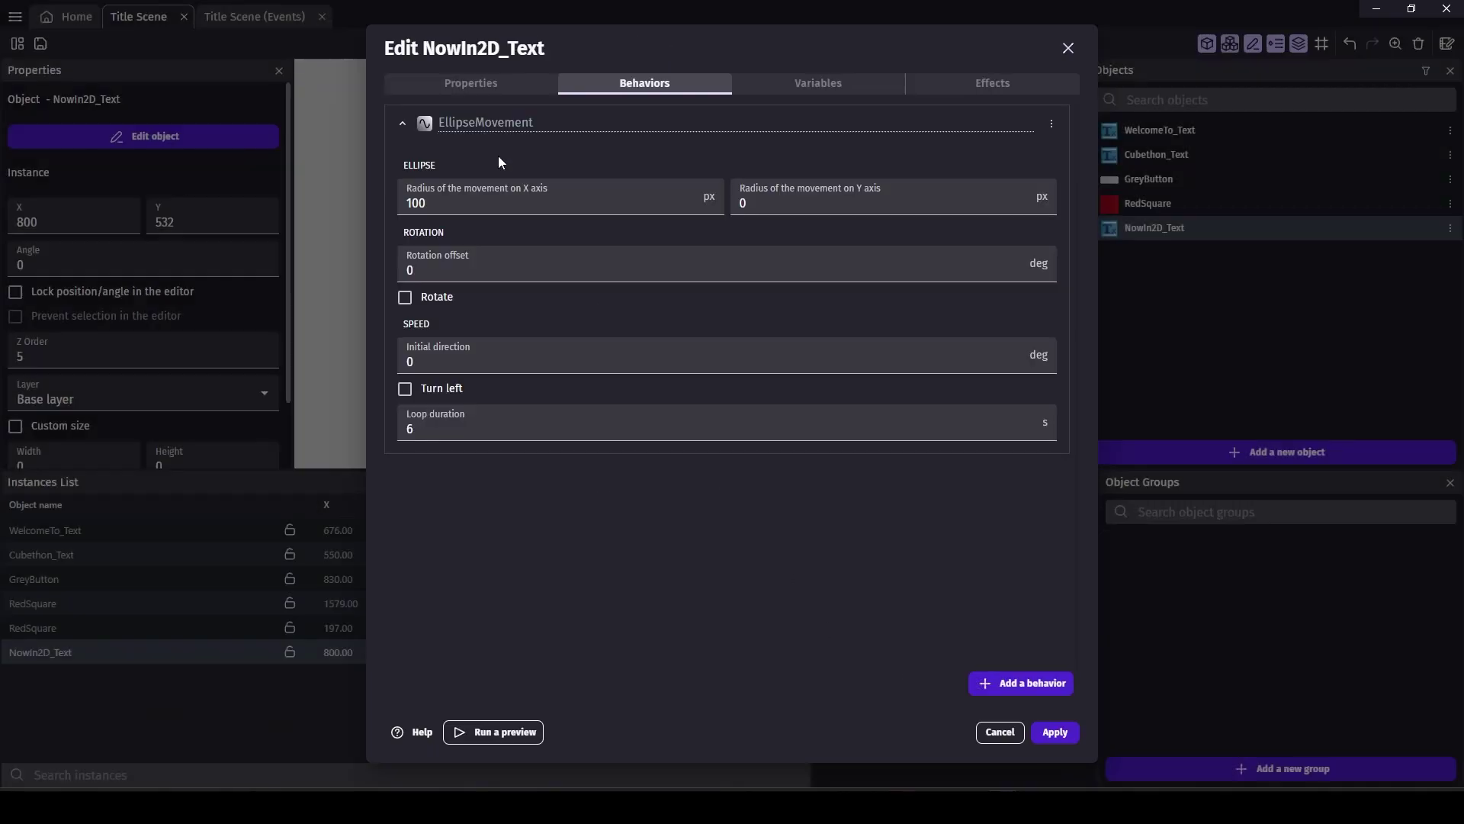
Set the ellipse movement radius to 0 px on the X axis and 100 px on the Y axis.
left_click(498, 204)
key("ctrl+c")
left_click(742, 204)
key("ctrl+v")
left_click(562, 203)
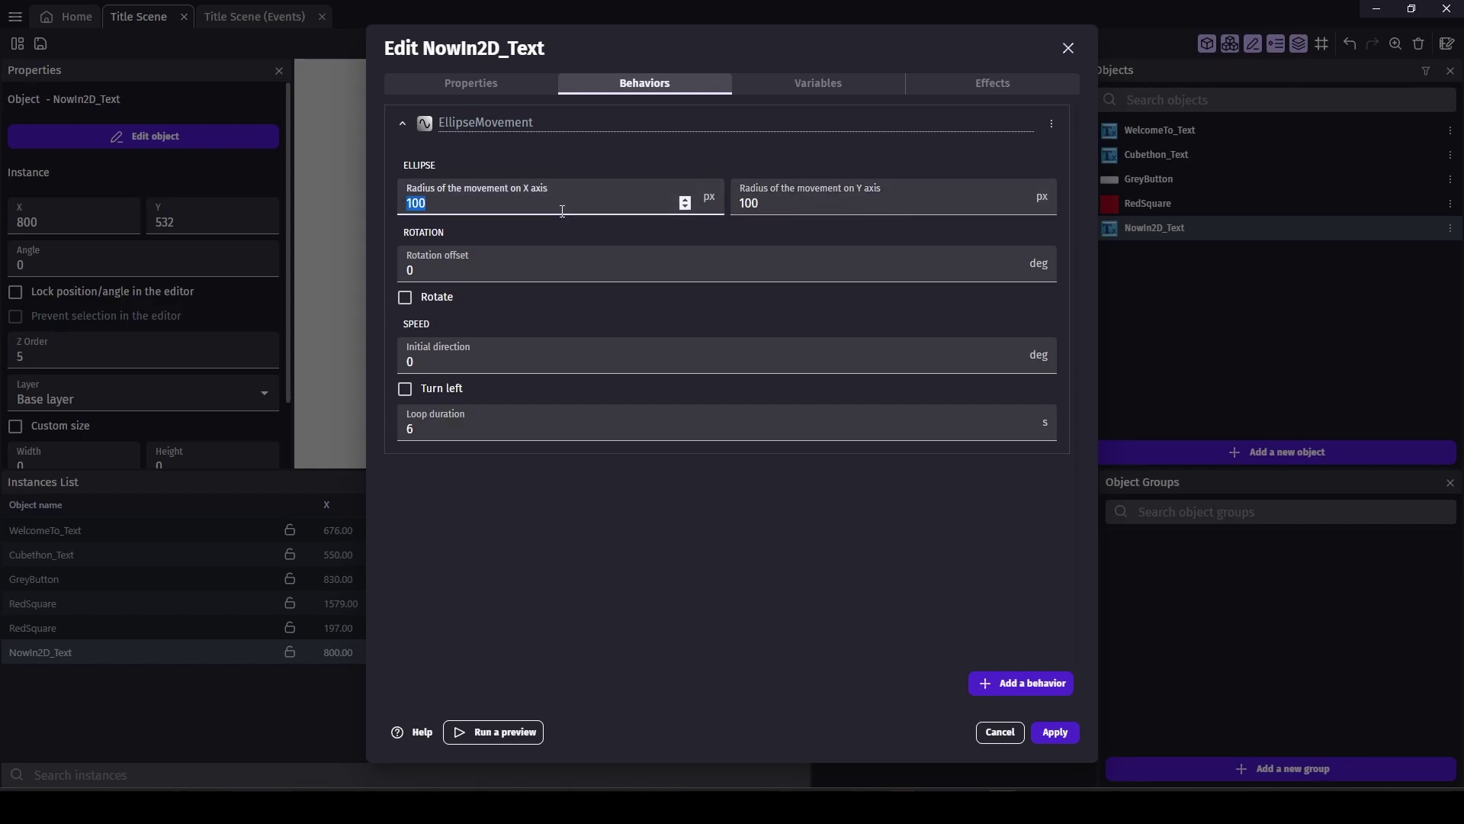
left_click(779, 200)
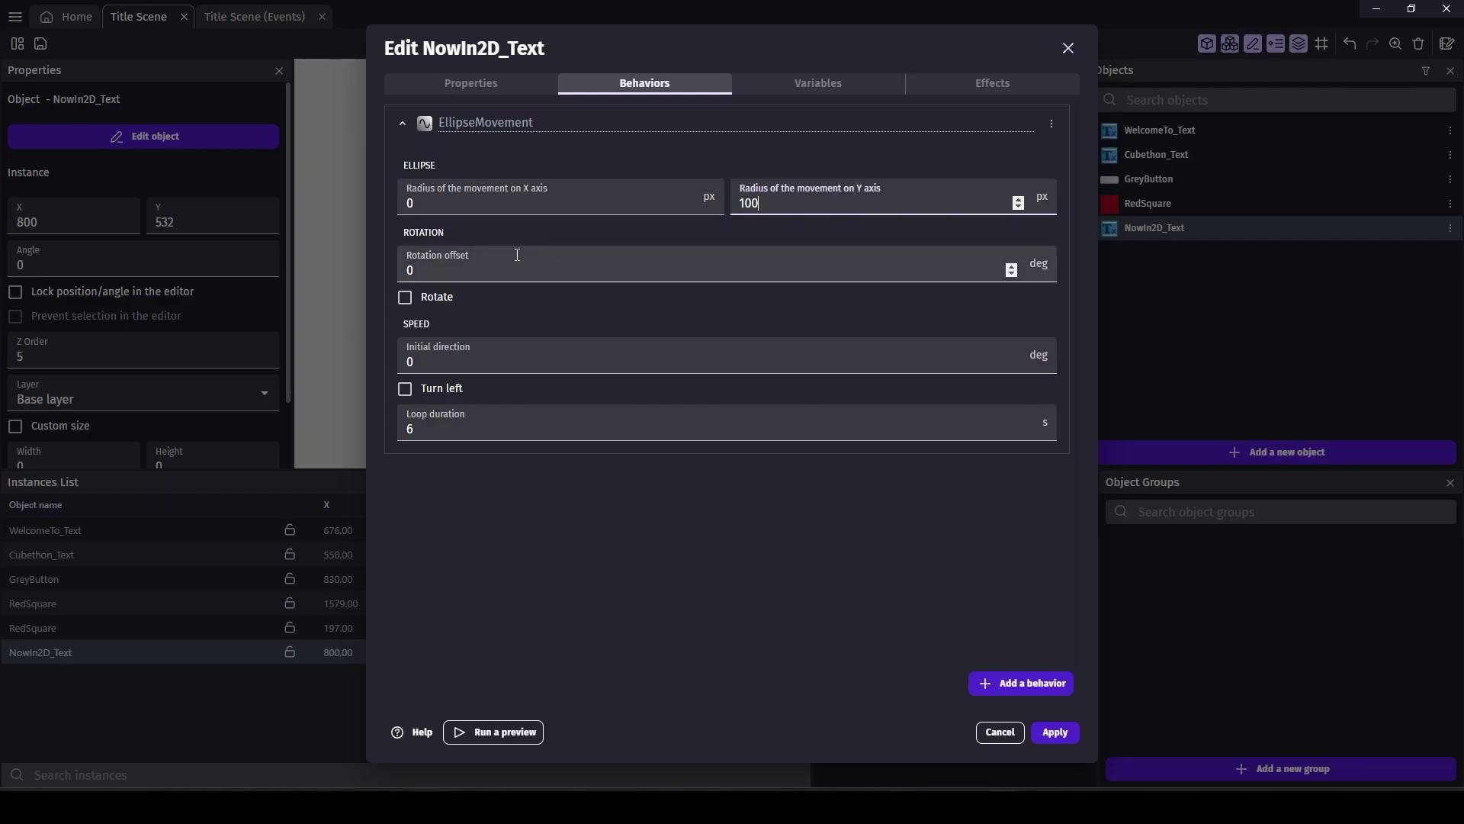
Change the ellipse movement's loop duration, apply the object changes and preview the moving text.
double_click(409, 431)
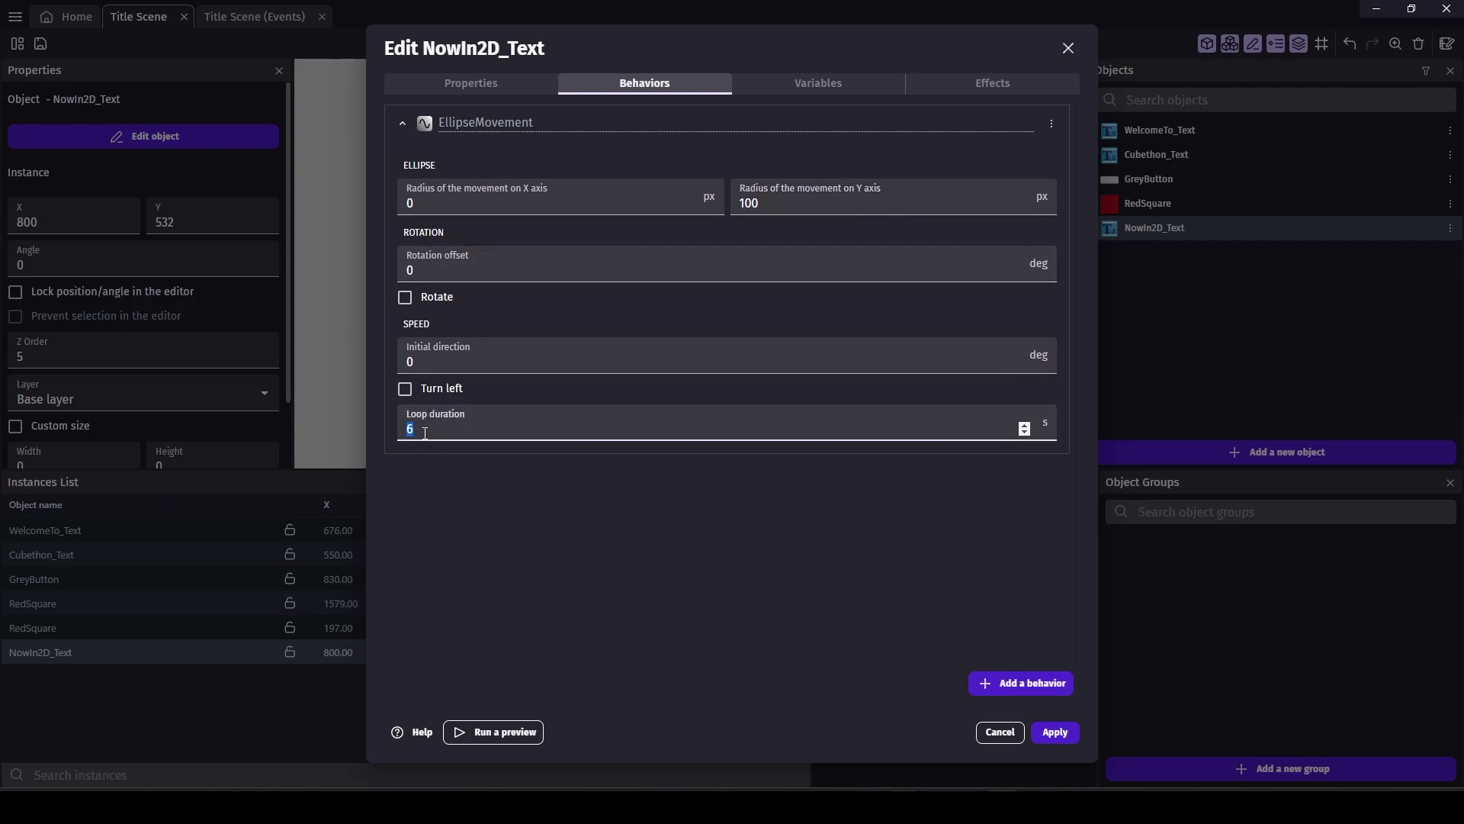
left_click(1055, 732)
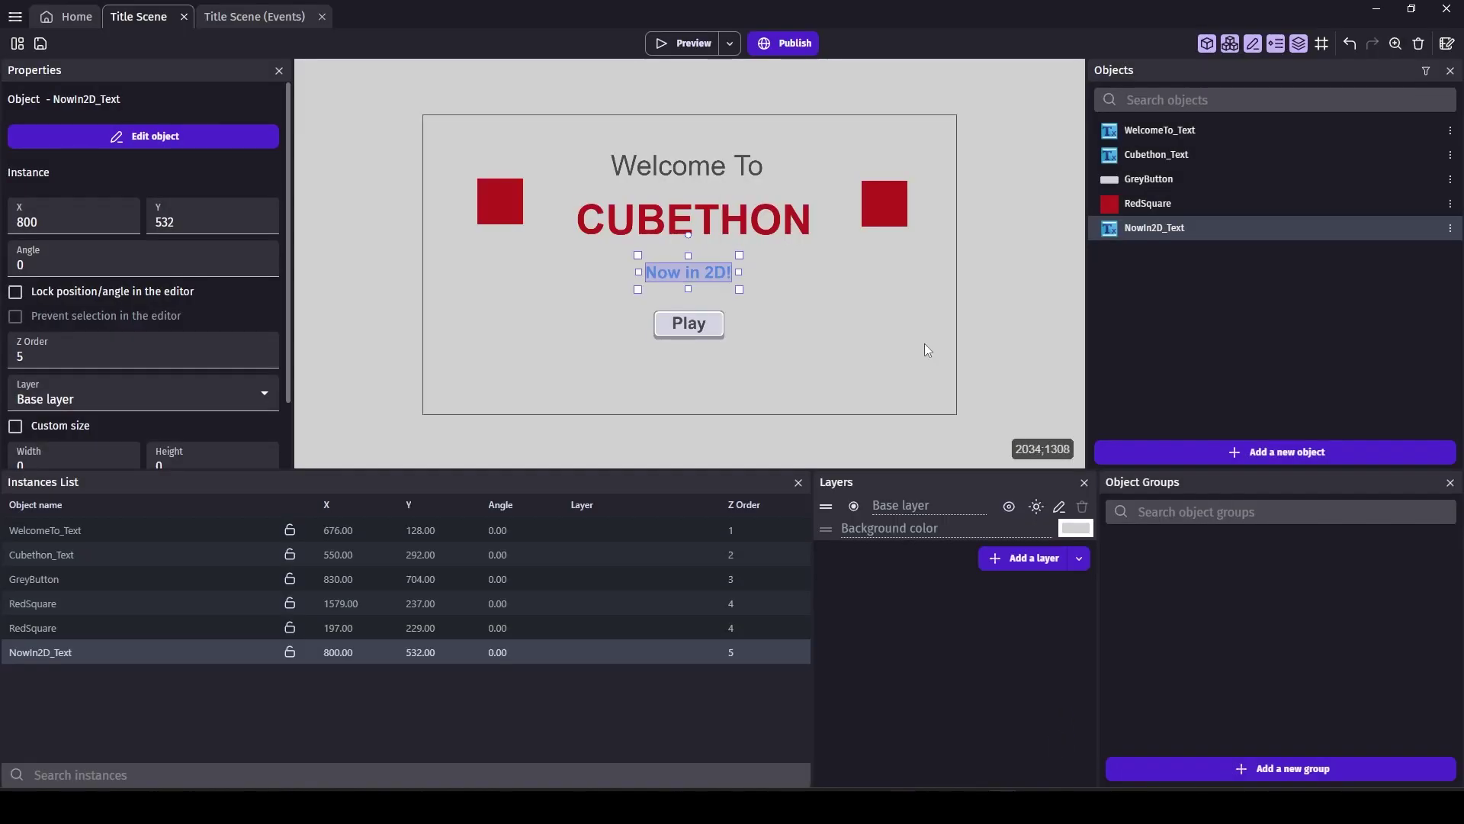
left_click(676, 47)
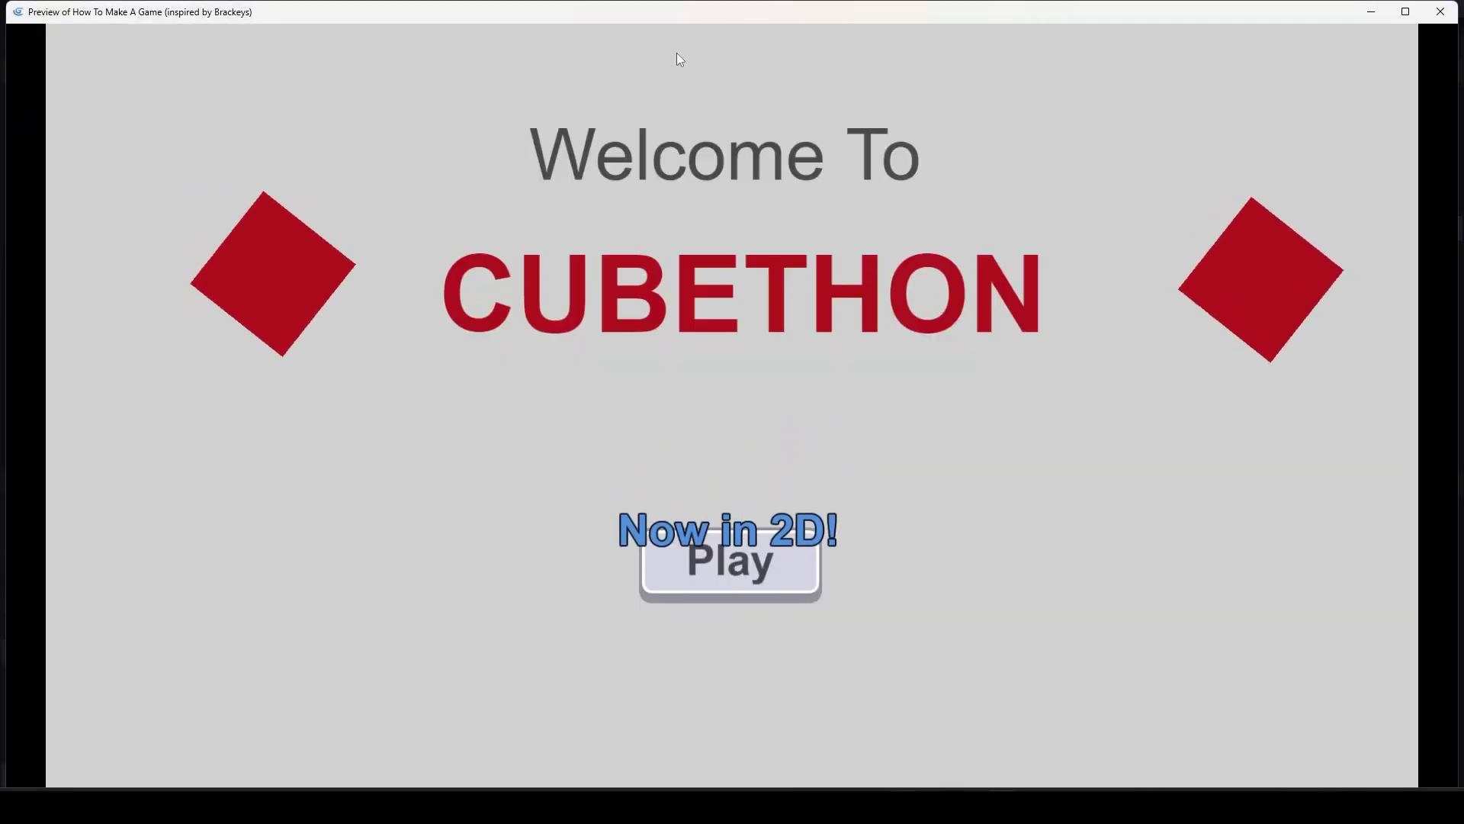
Set the Y-axis radius of NowIn2D_Text's ellipse movement to 50 px, apply it and preview the scene.
left_click(1453, 22)
double_click(676, 262)
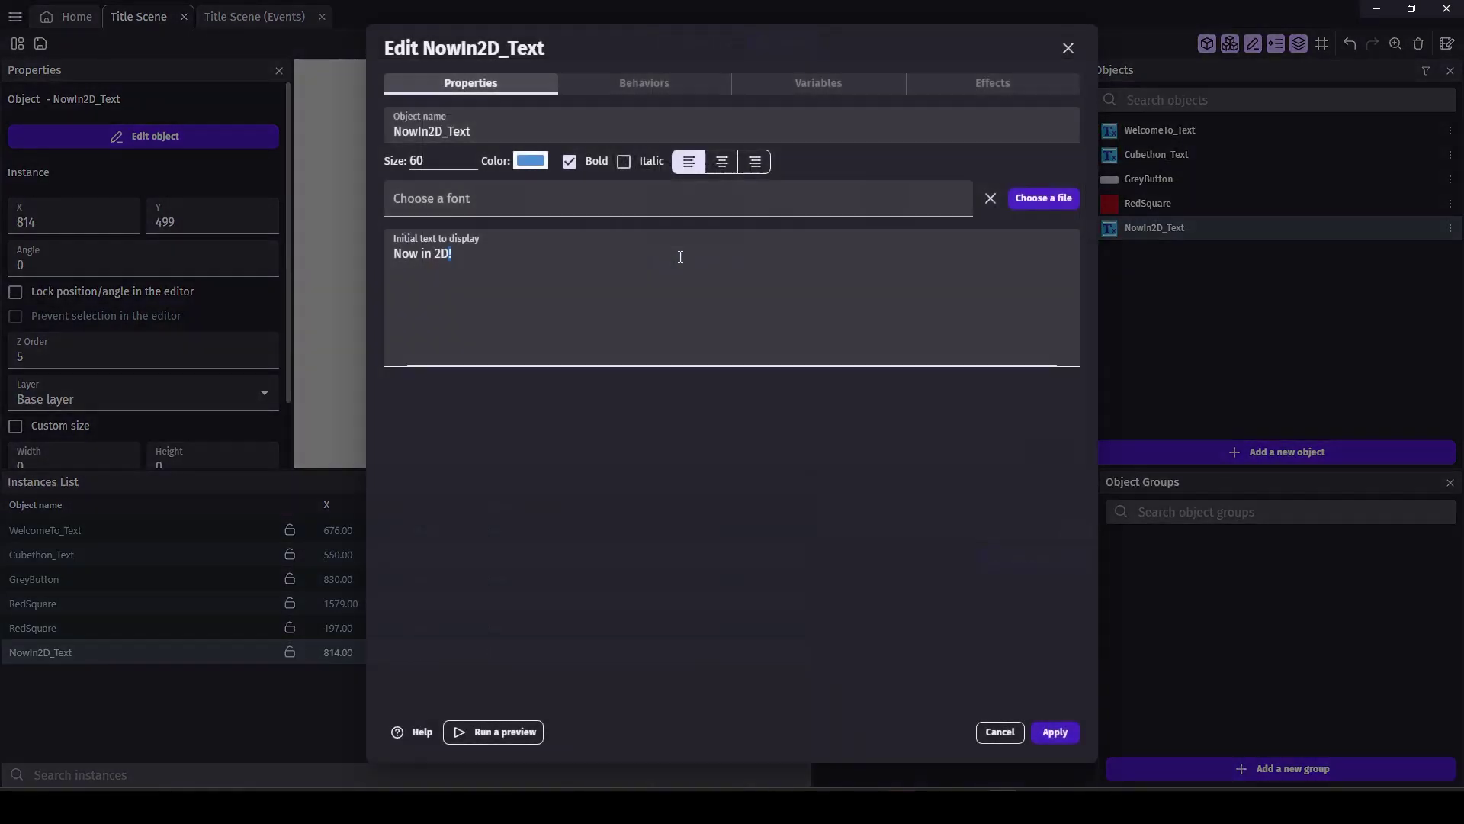
left_click(645, 84)
double_click(829, 205)
type("50")
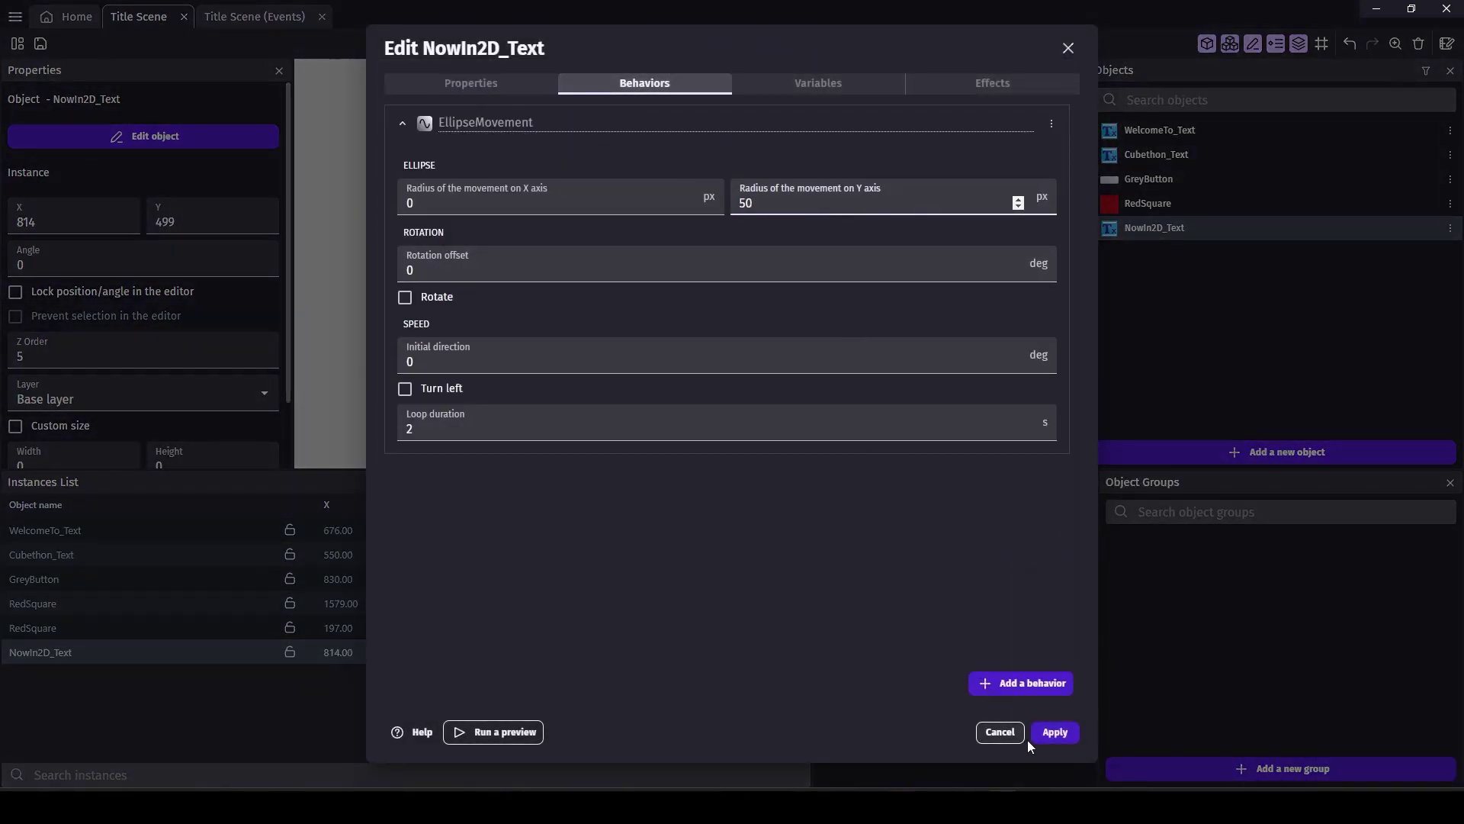
left_click(1052, 732)
left_click(676, 39)
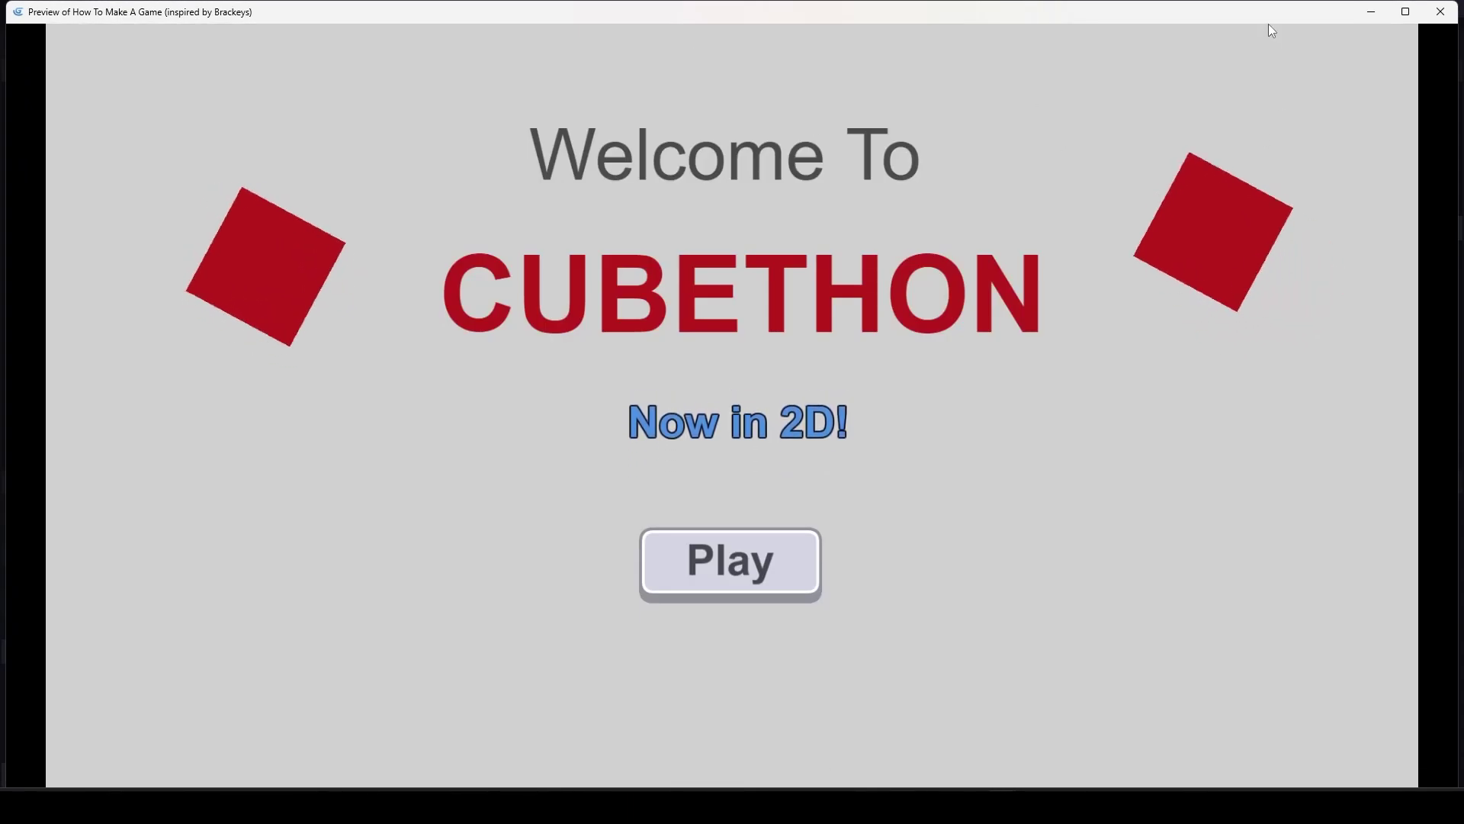
Set the Y-axis radius of NowIn2D_Text's ellipse movement to 30 px, apply it and check the motion in a preview.
left_click(1440, 11)
double_click(694, 262)
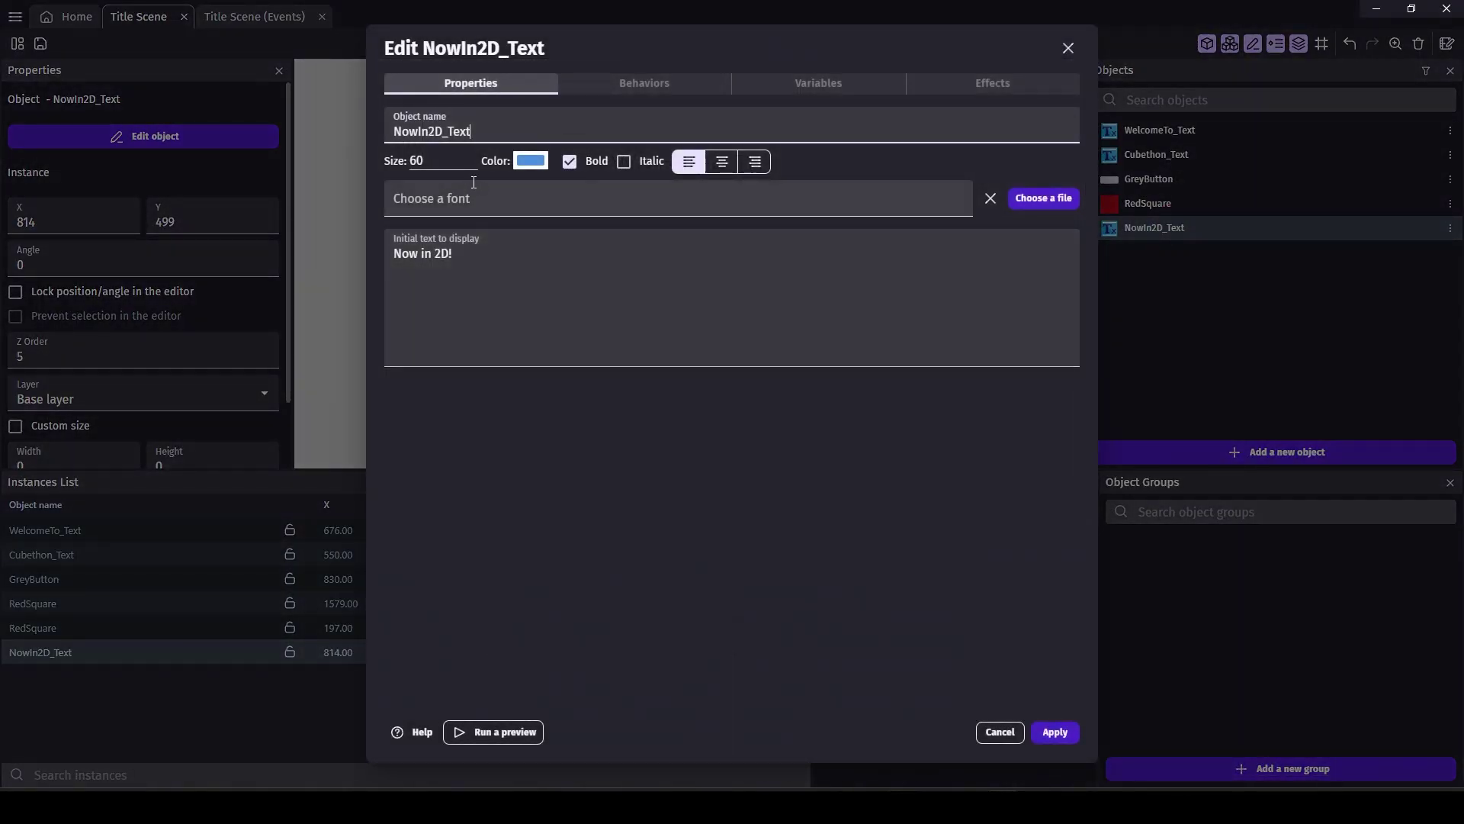
left_click(575, 96)
double_click(746, 203)
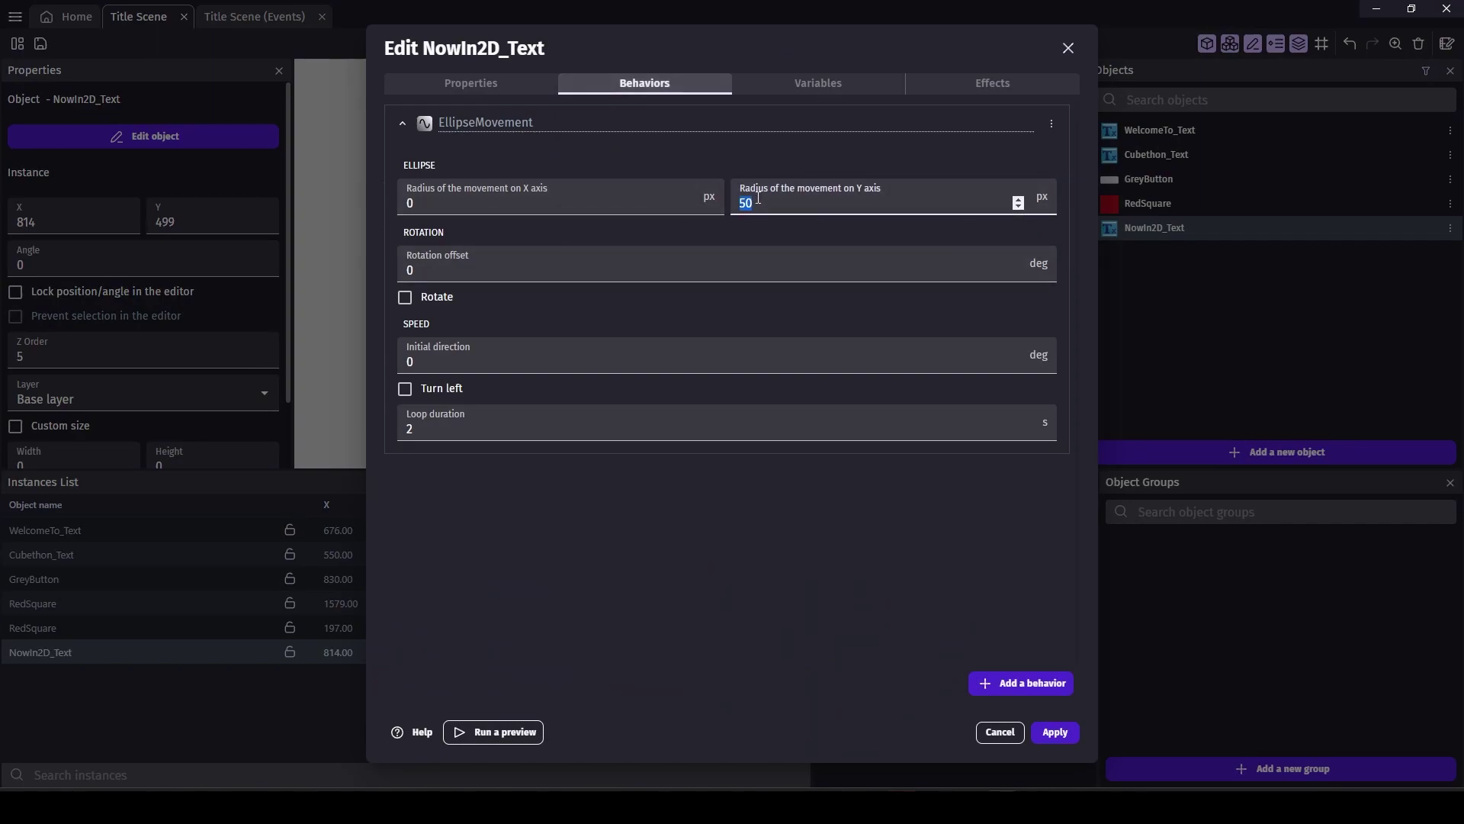
type("30")
left_click(1064, 733)
left_click(689, 40)
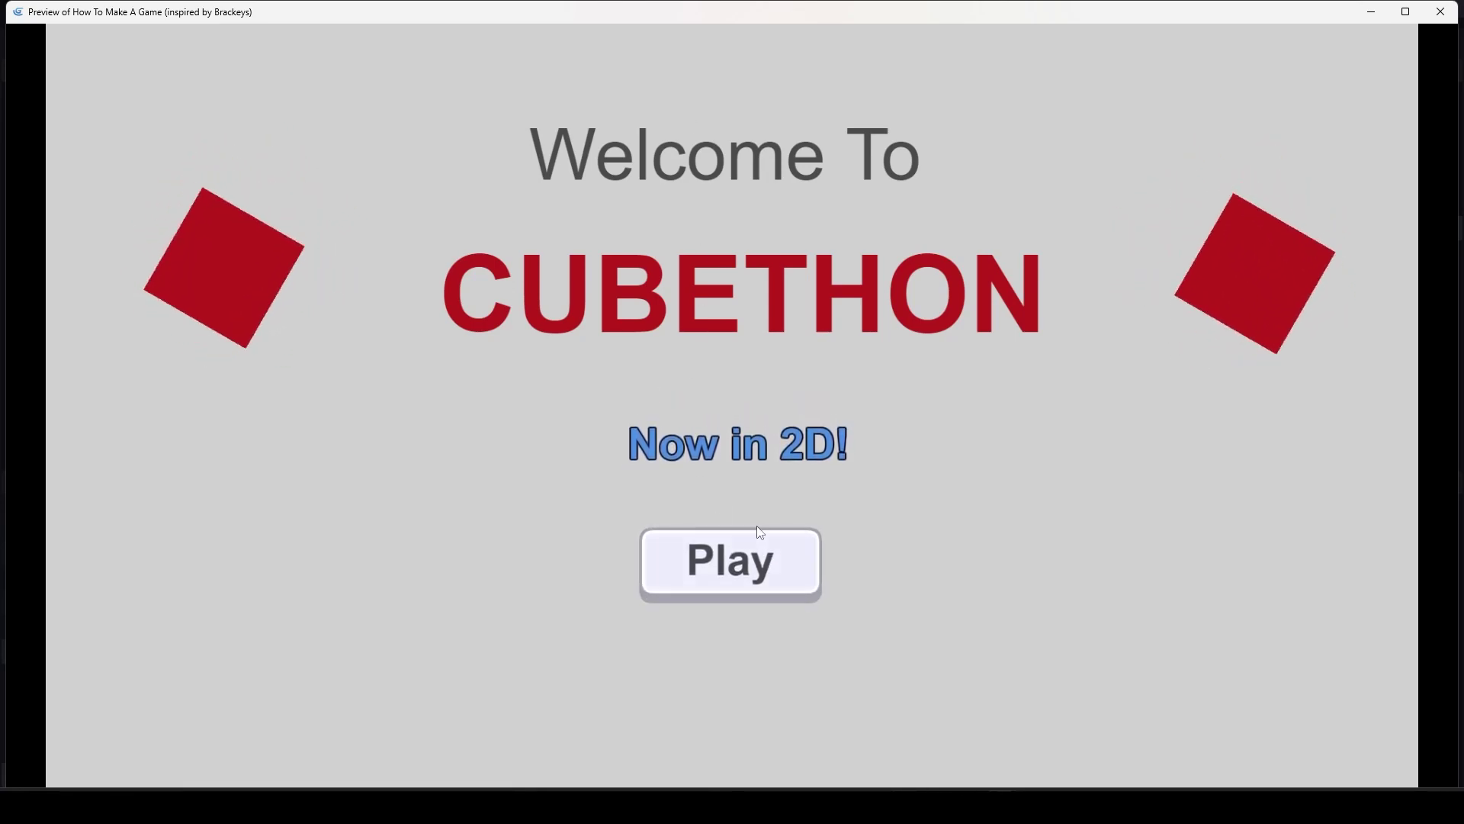
left_click(1440, 12)
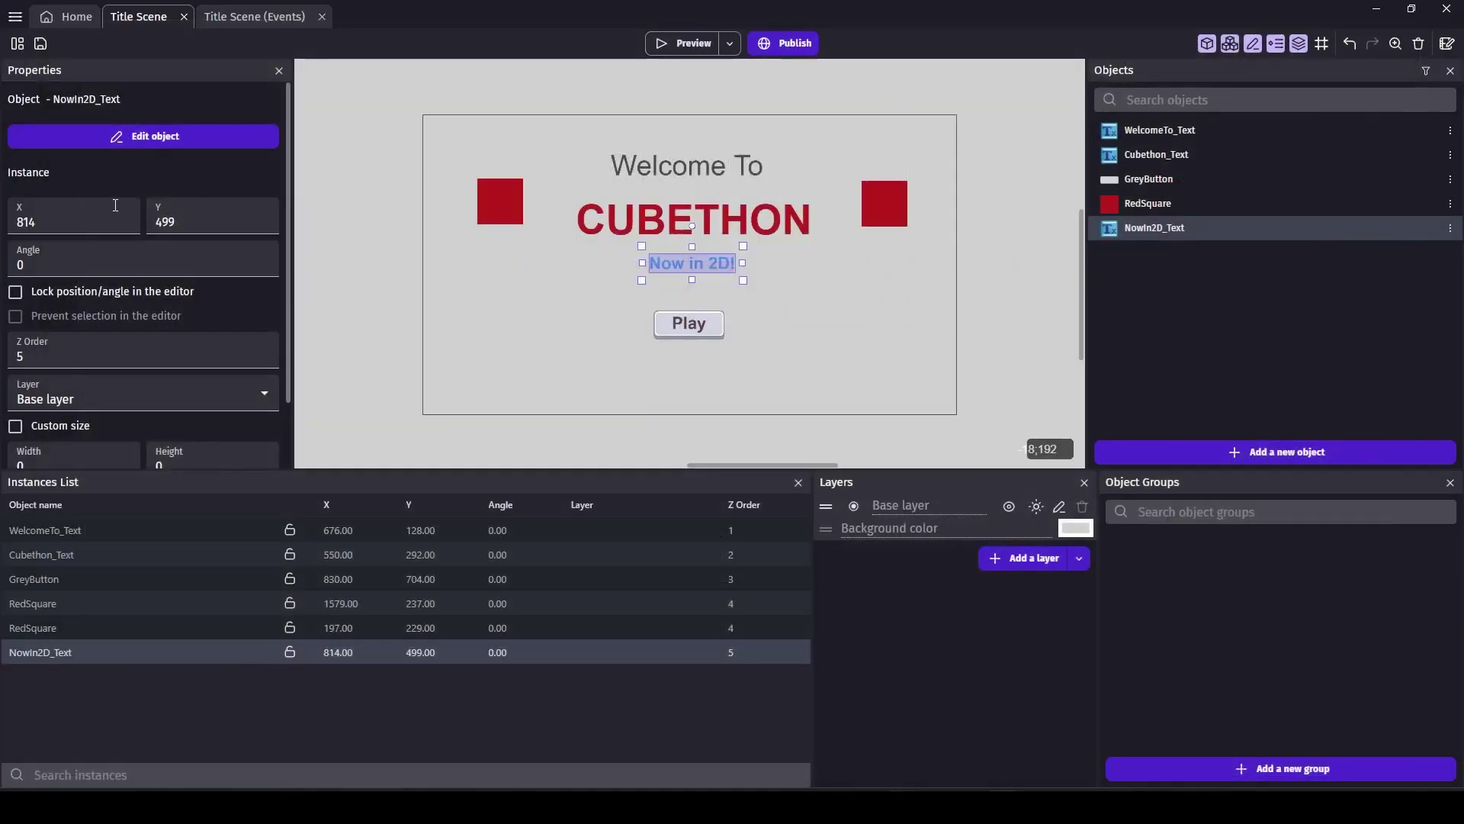
Add an event group named "Button" to the Title Scene events.
left_click(238, 18)
left_click(1346, 44)
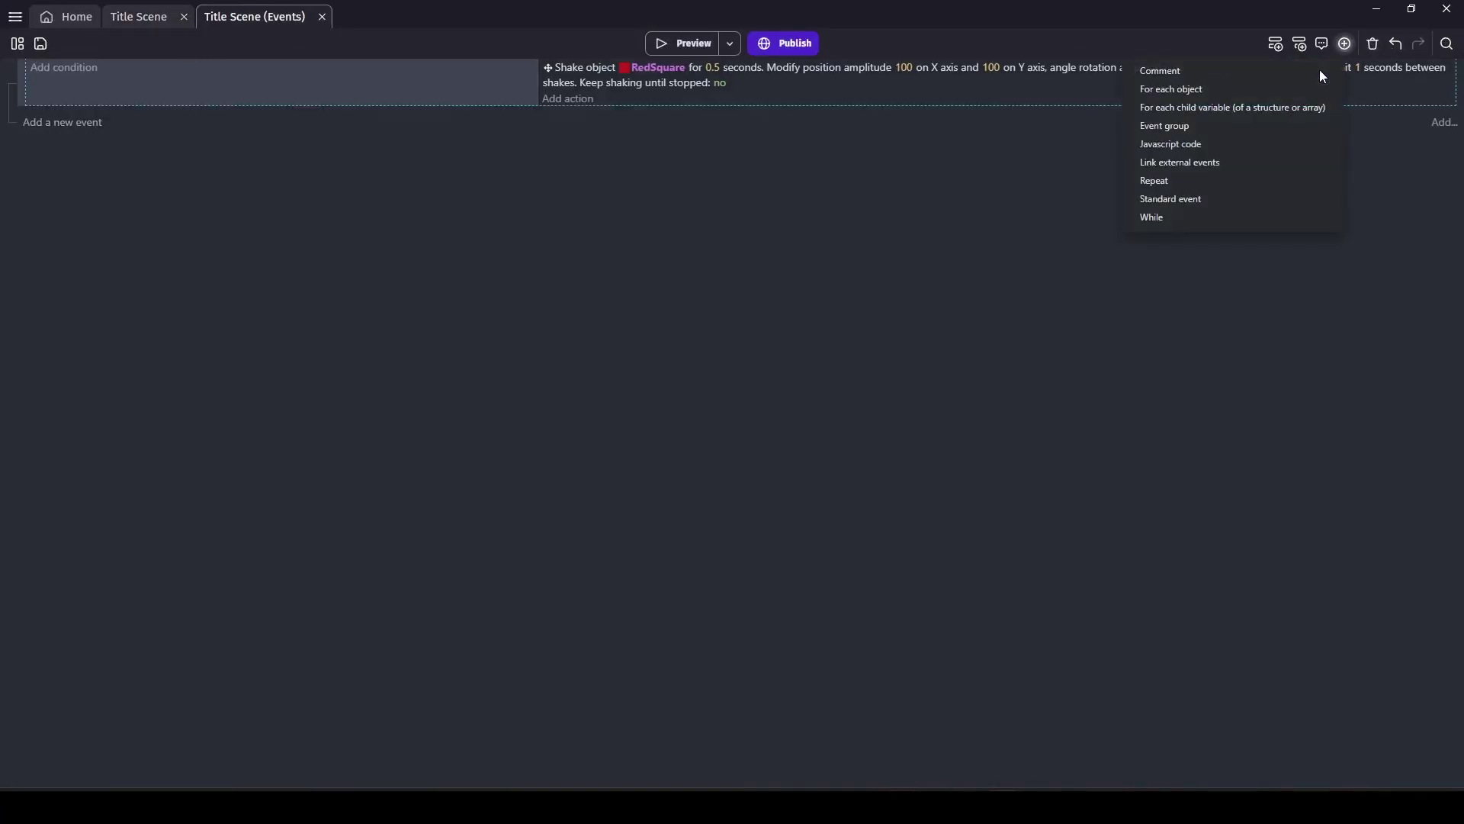
left_click(1216, 125)
type("Button")
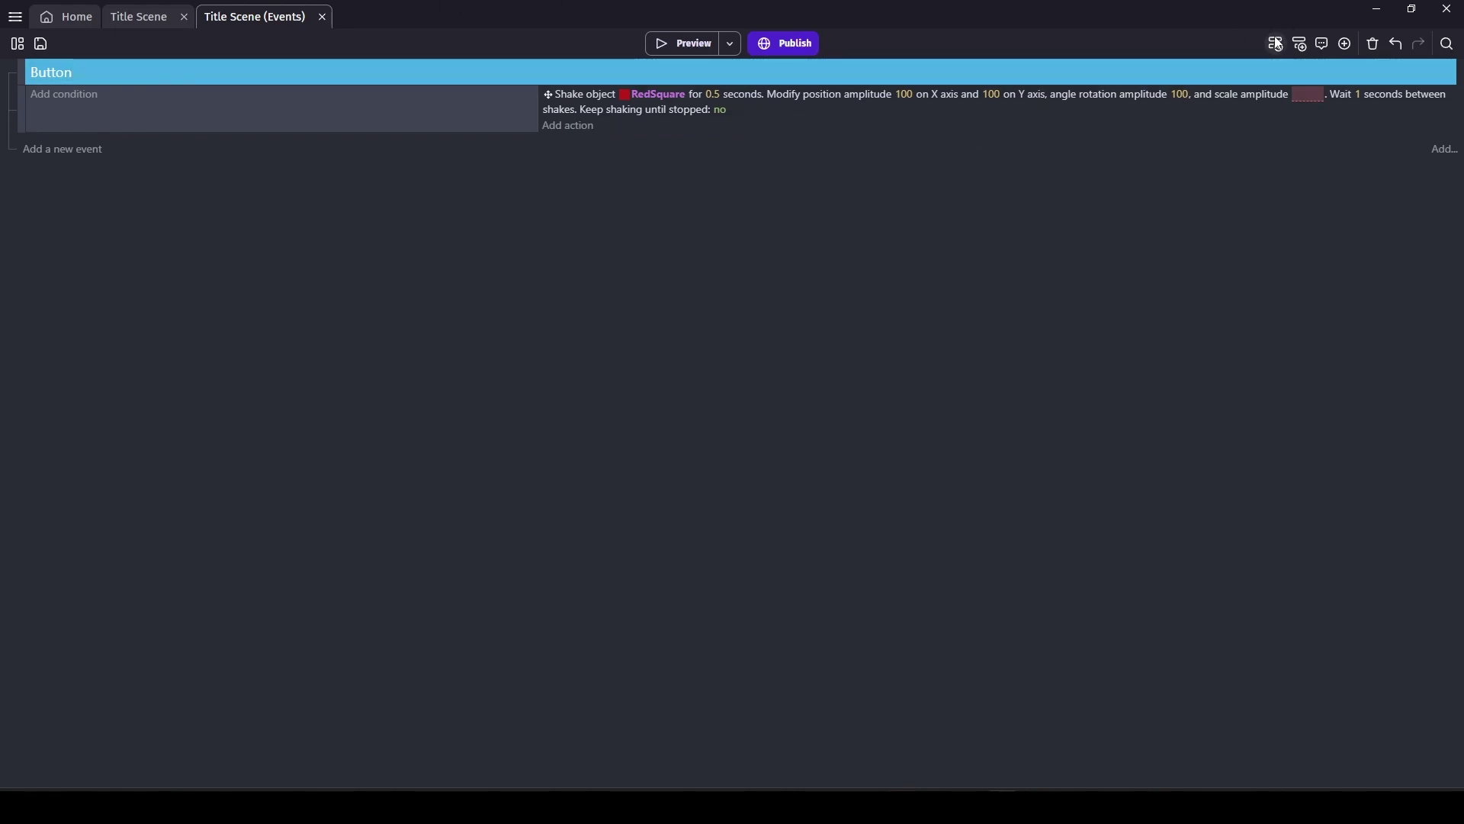
Give the new event inside the Button group the condition that GreyButton is clicked.
left_click(90, 95)
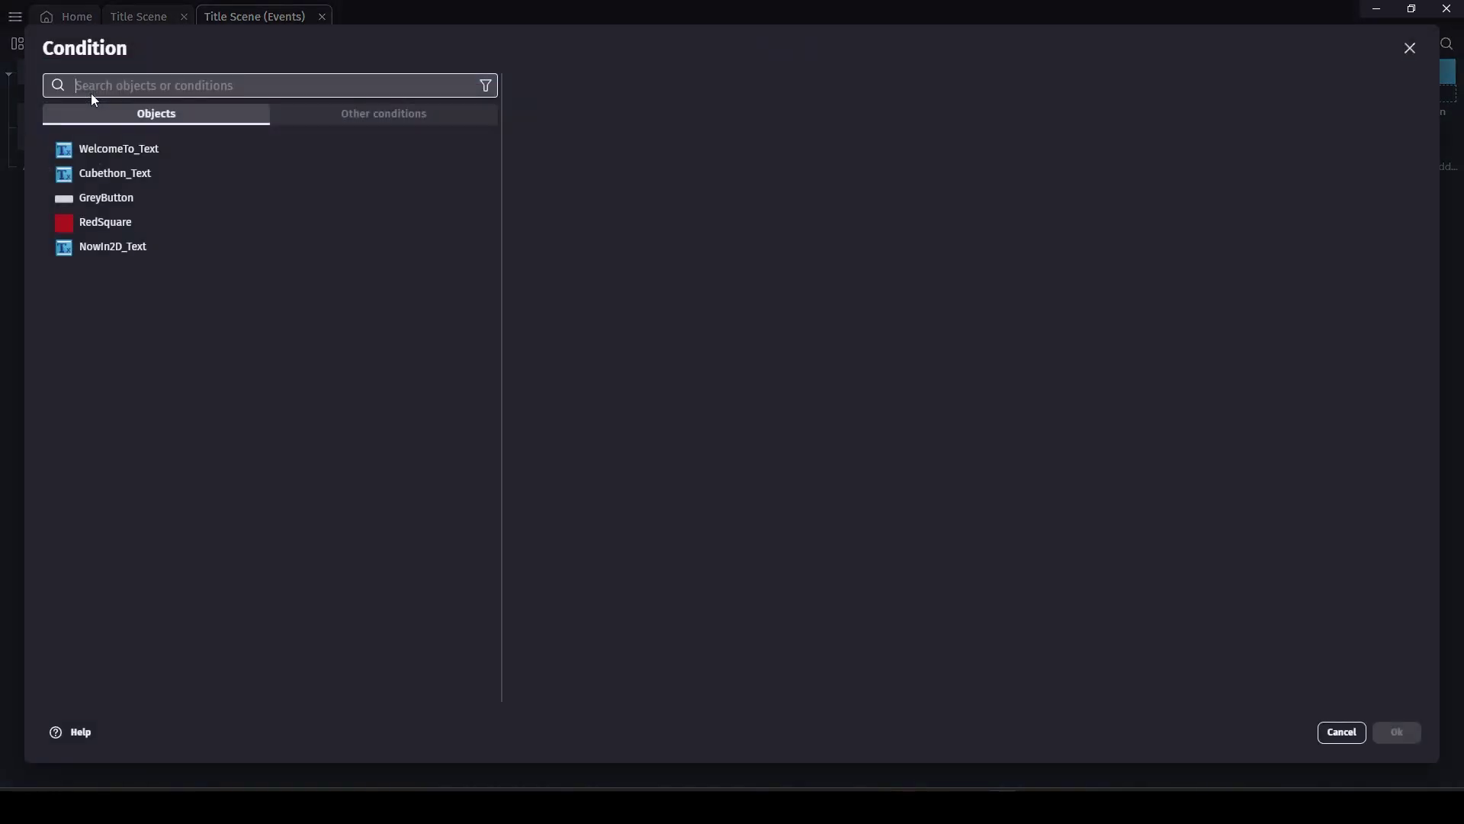
left_click(123, 200)
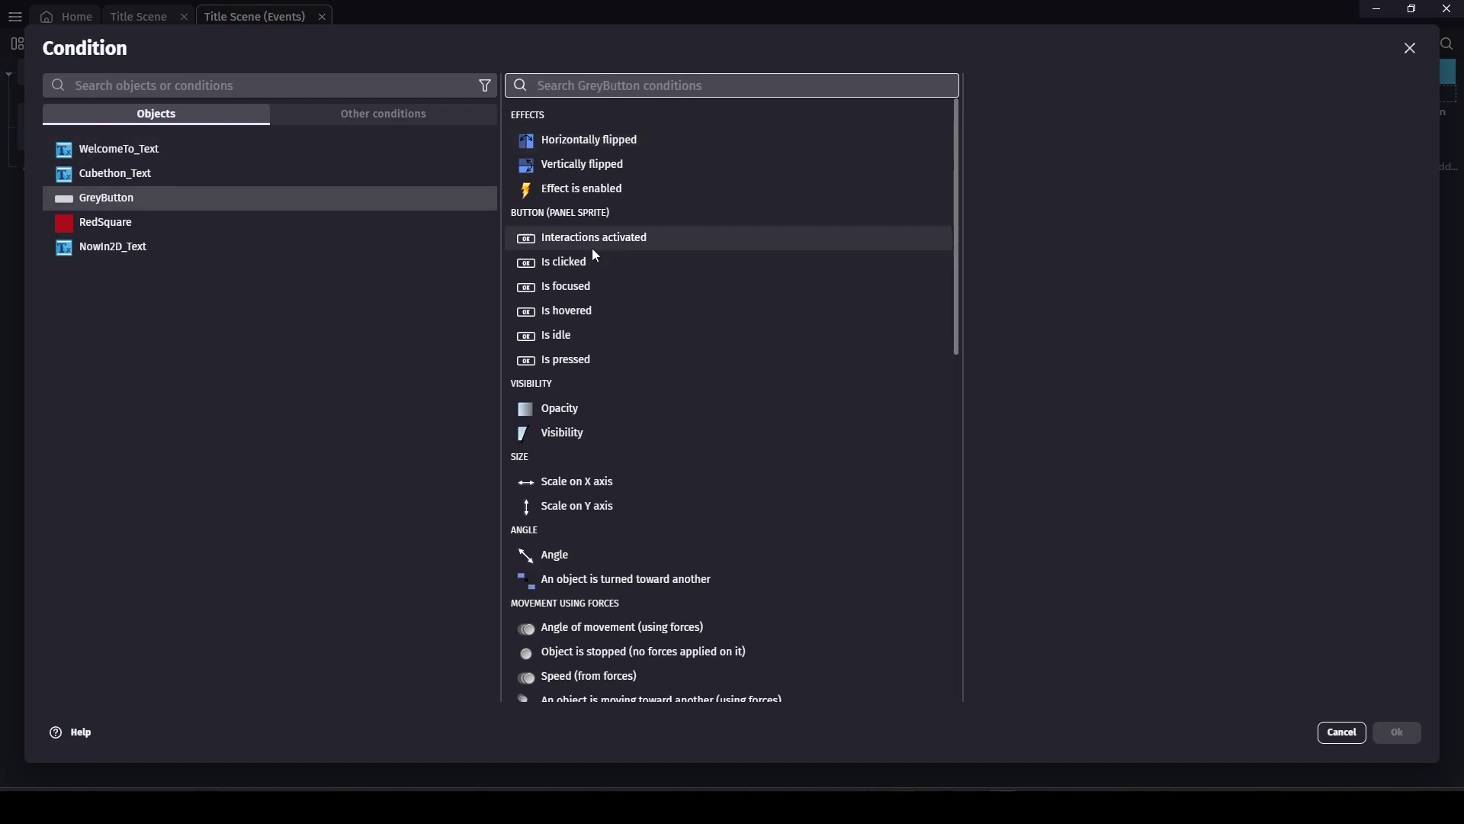
left_click(582, 267)
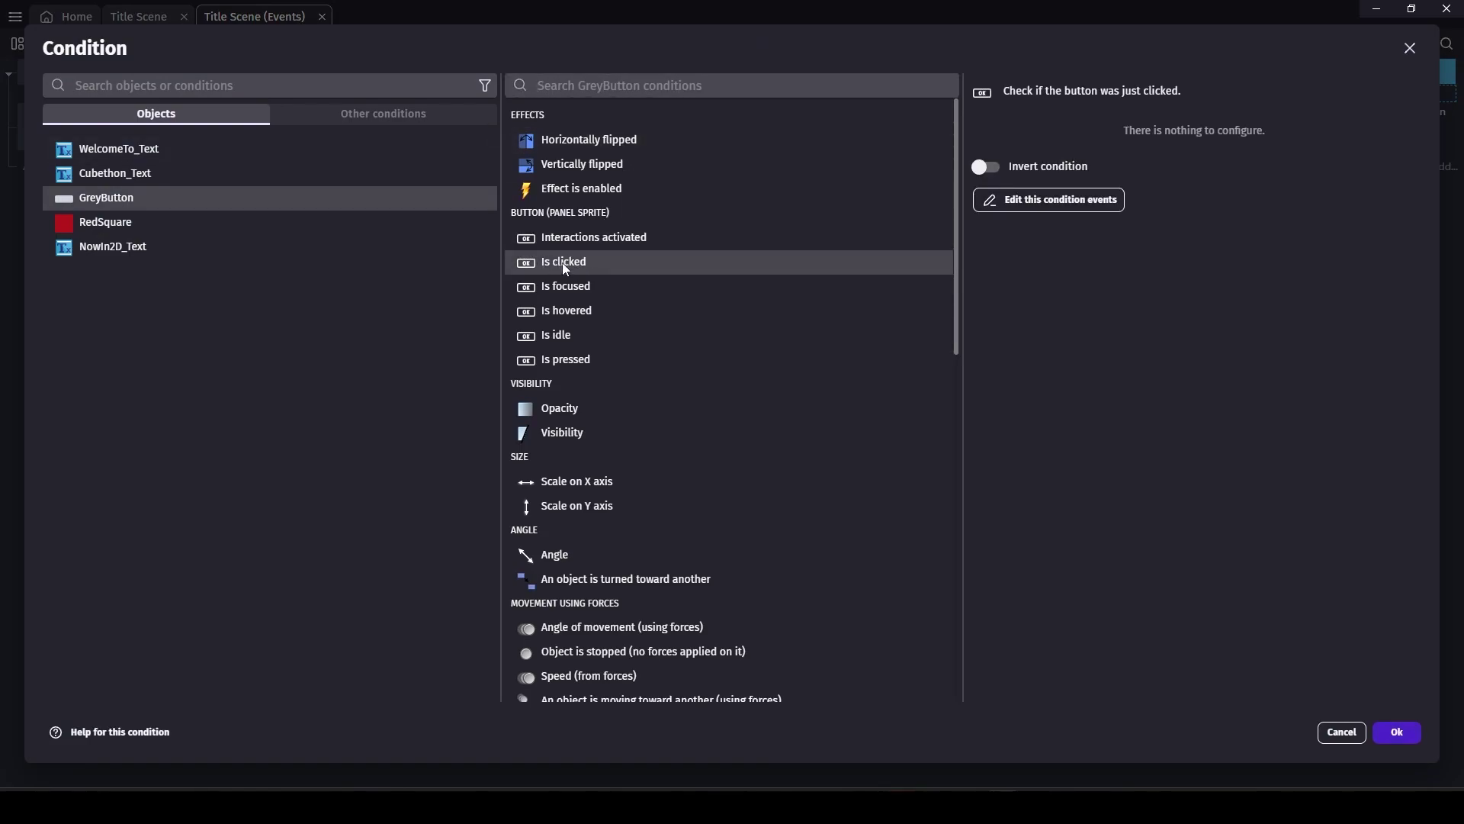
key("Return")
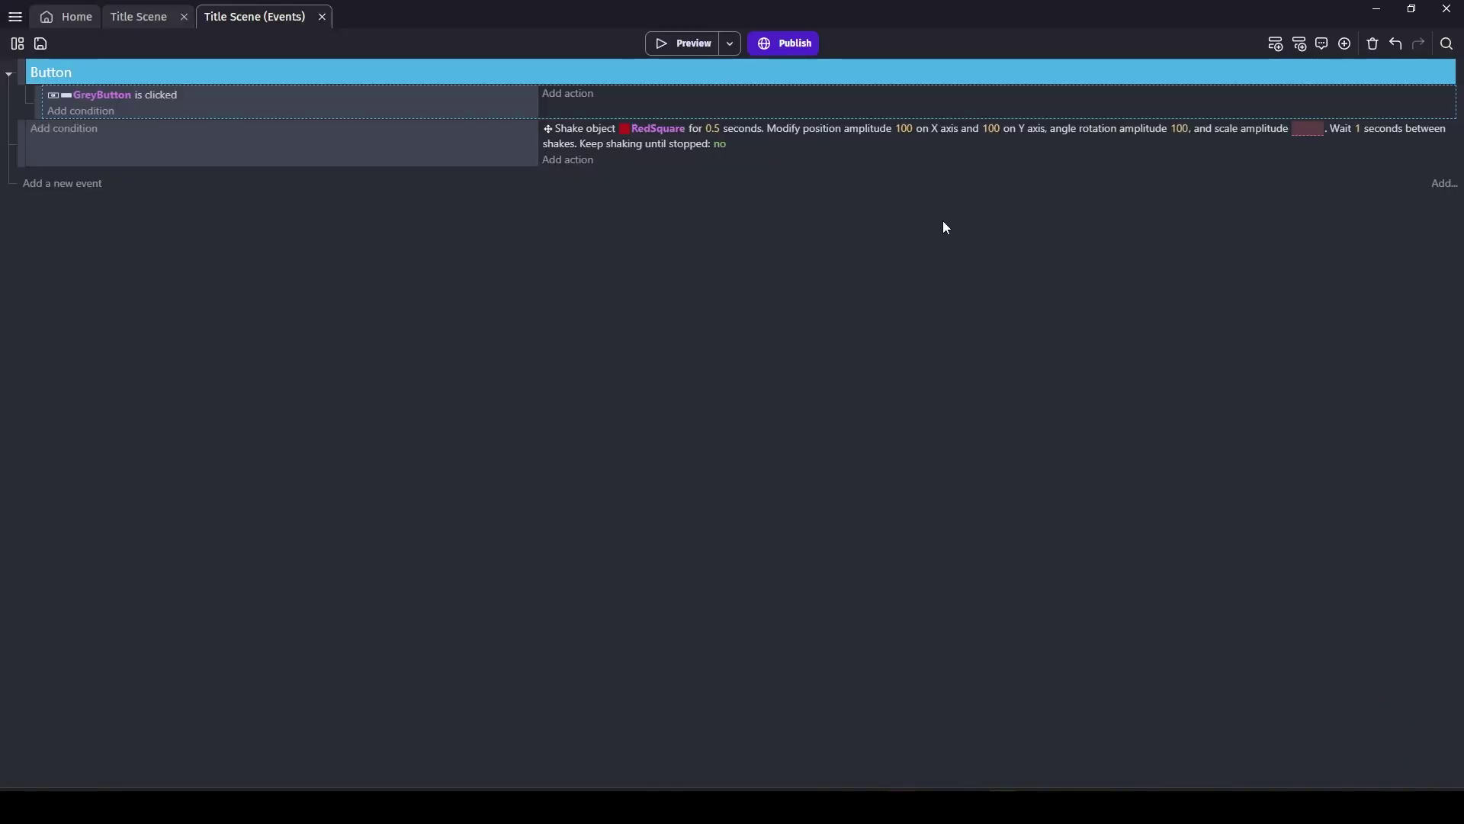
Add a Change the scene action to the GreyButton clicked event, with Game as the new scene.
left_click(569, 94)
type("change")
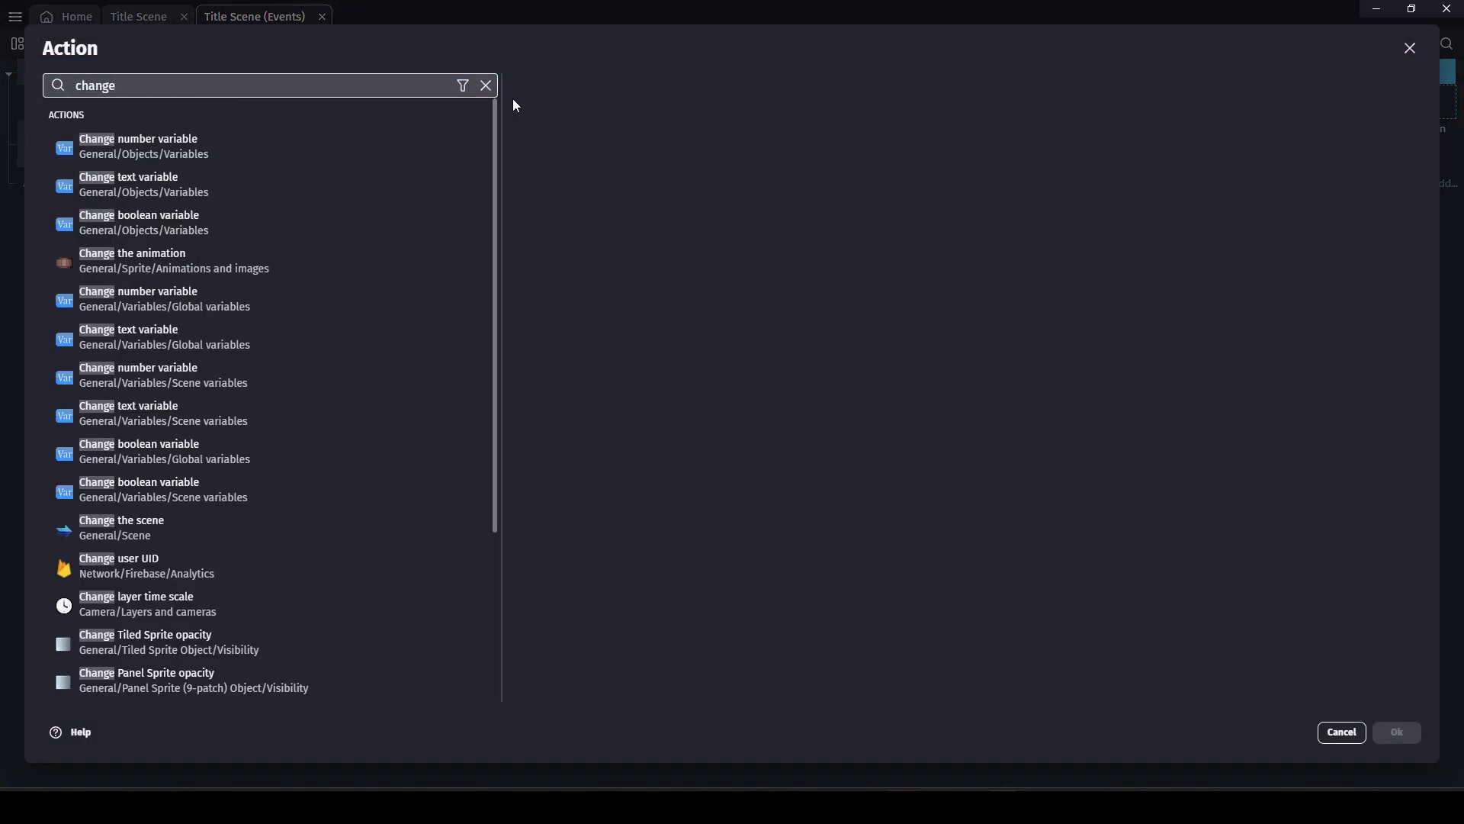
type(" scene")
key("Return")
left_click(565, 215)
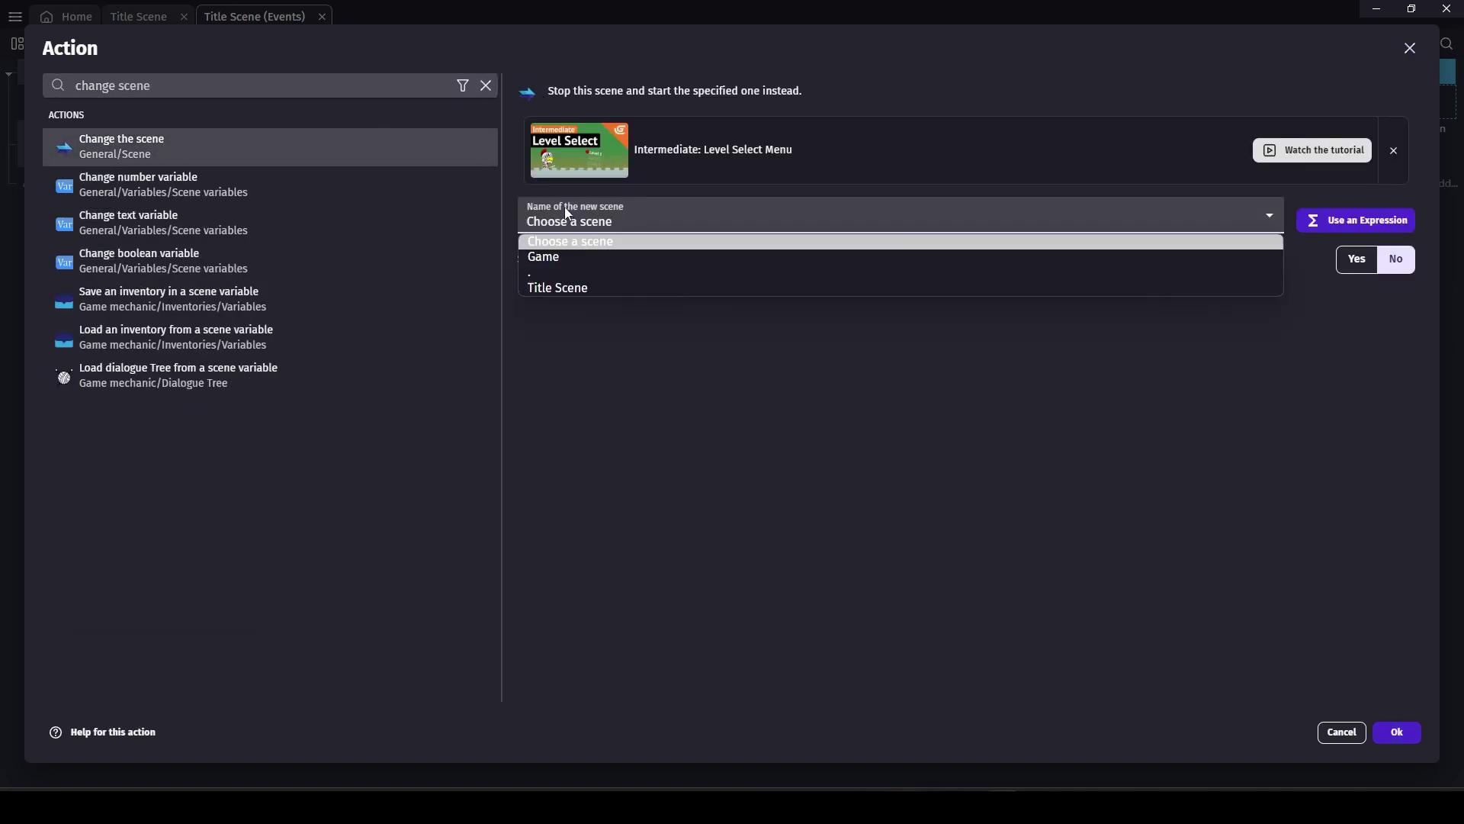
left_click(564, 254)
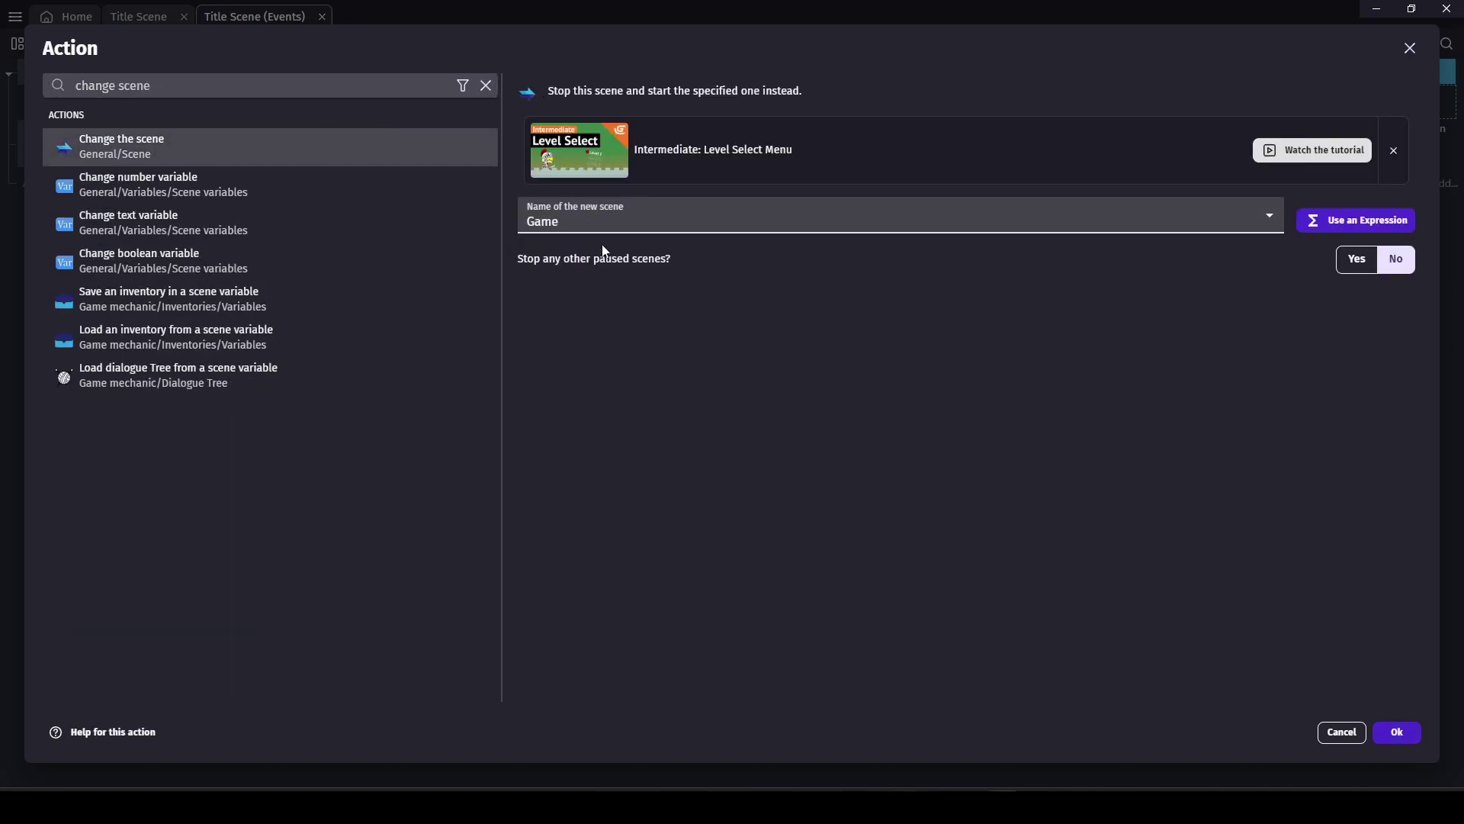
left_click(1397, 732)
Preview the title scene, test that the Play button starts the game, and close the preview.
left_click(677, 44)
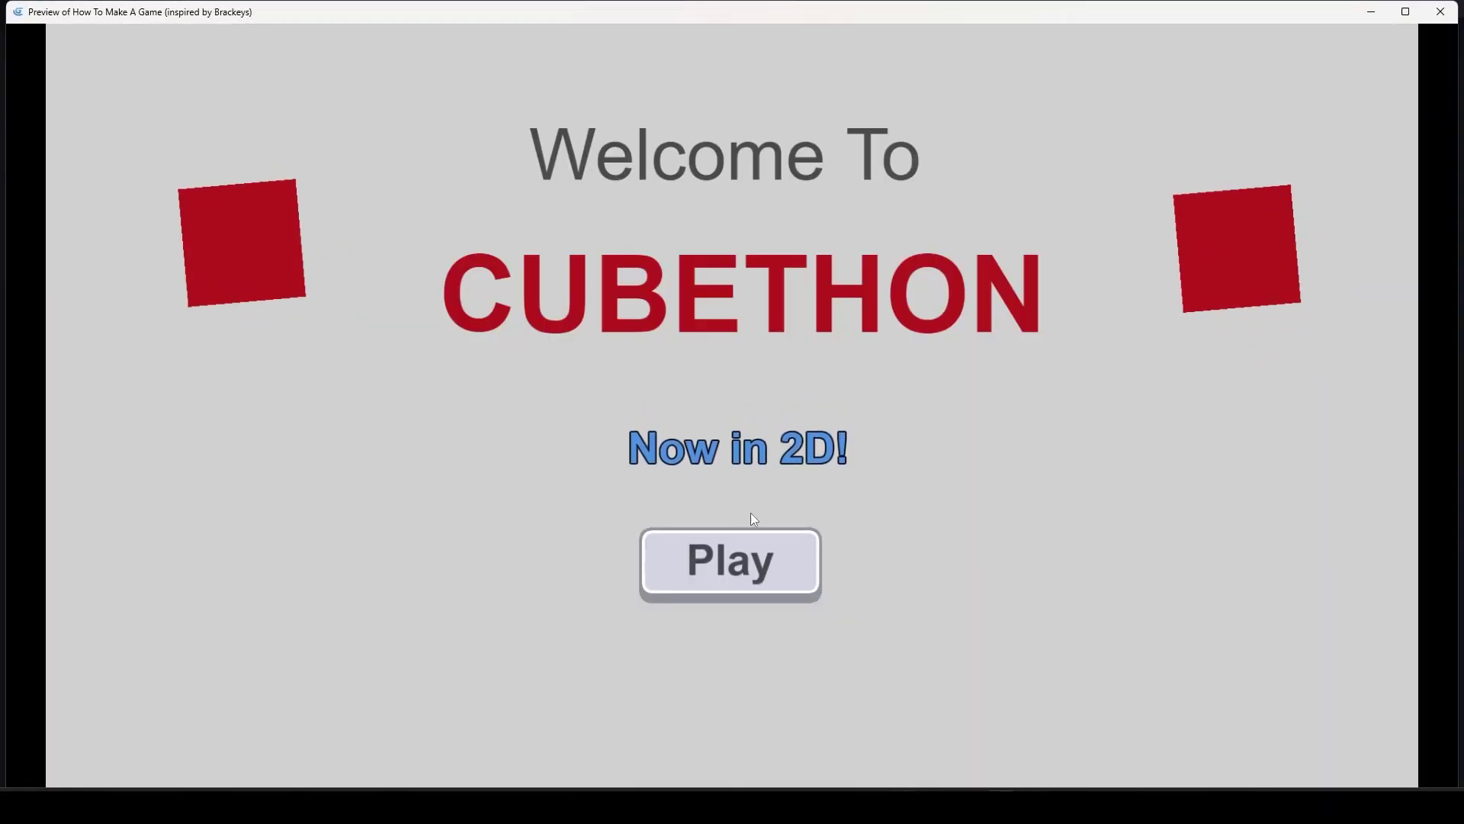
left_click(751, 564)
key("Up")
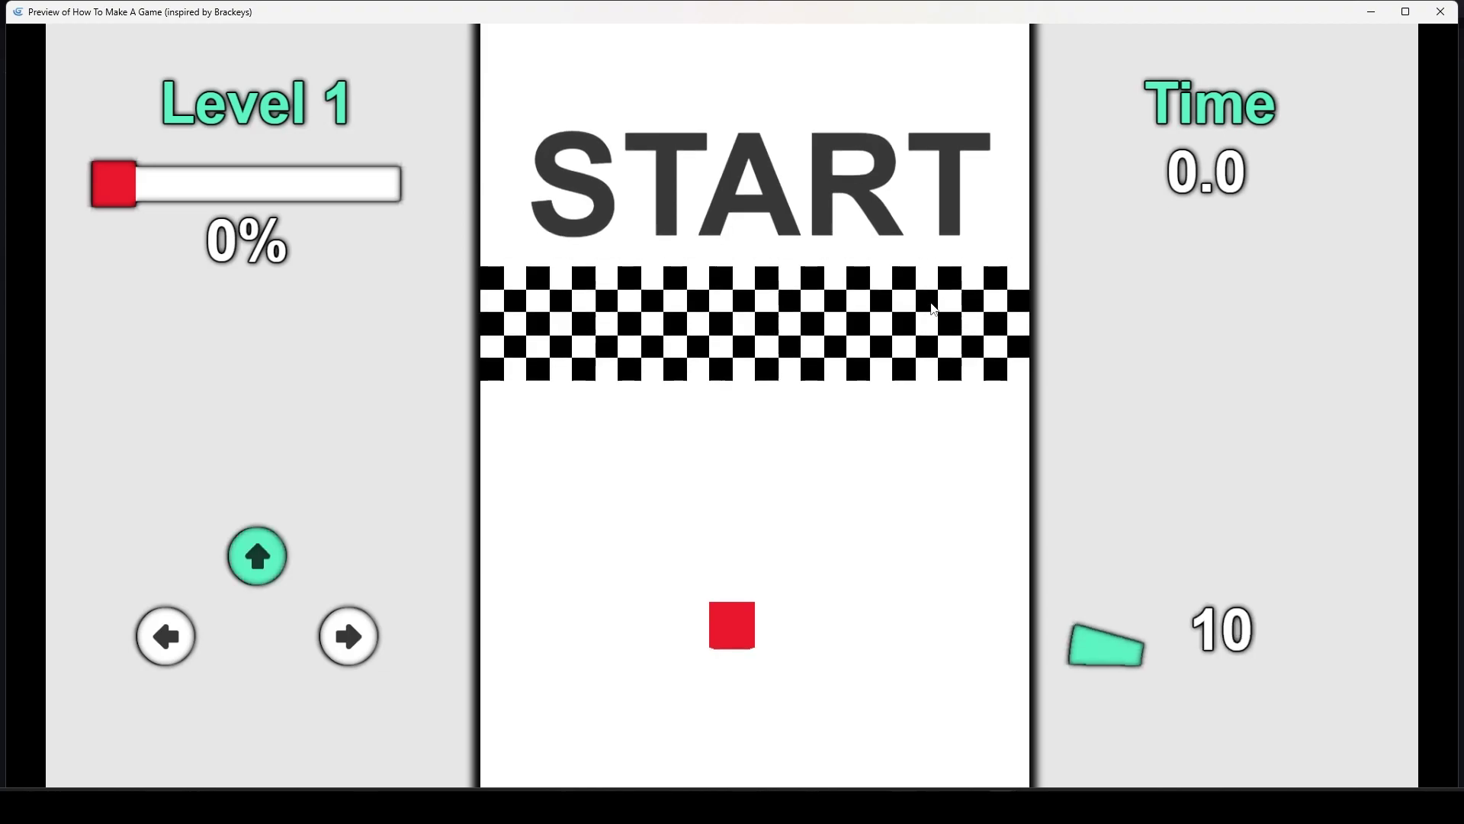
left_click(1441, 11)
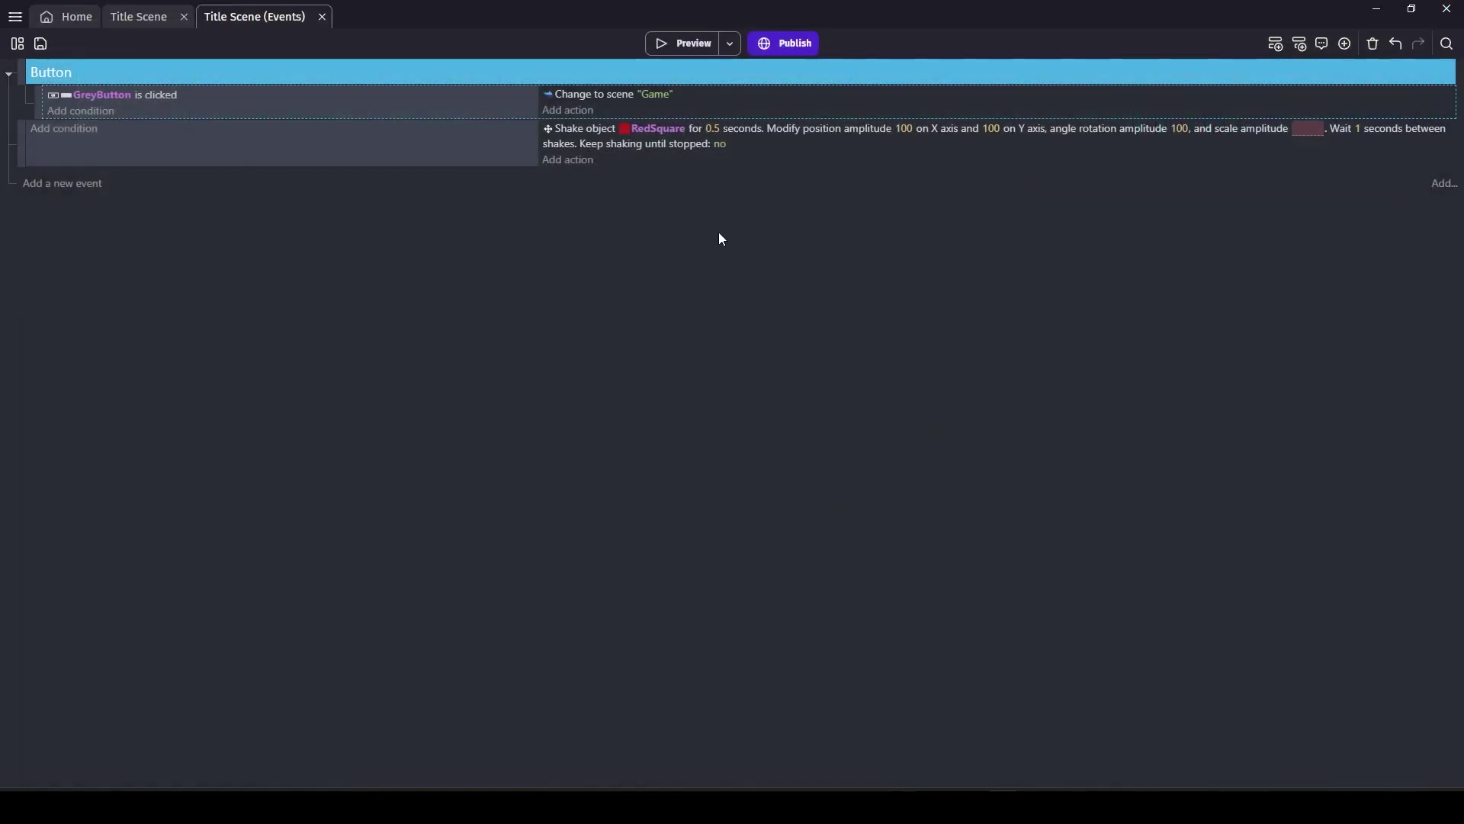
Duplicate the GreyButton clicked event and turn the upper copy into an Is hovered event without the scene change action.
left_click(486, 137)
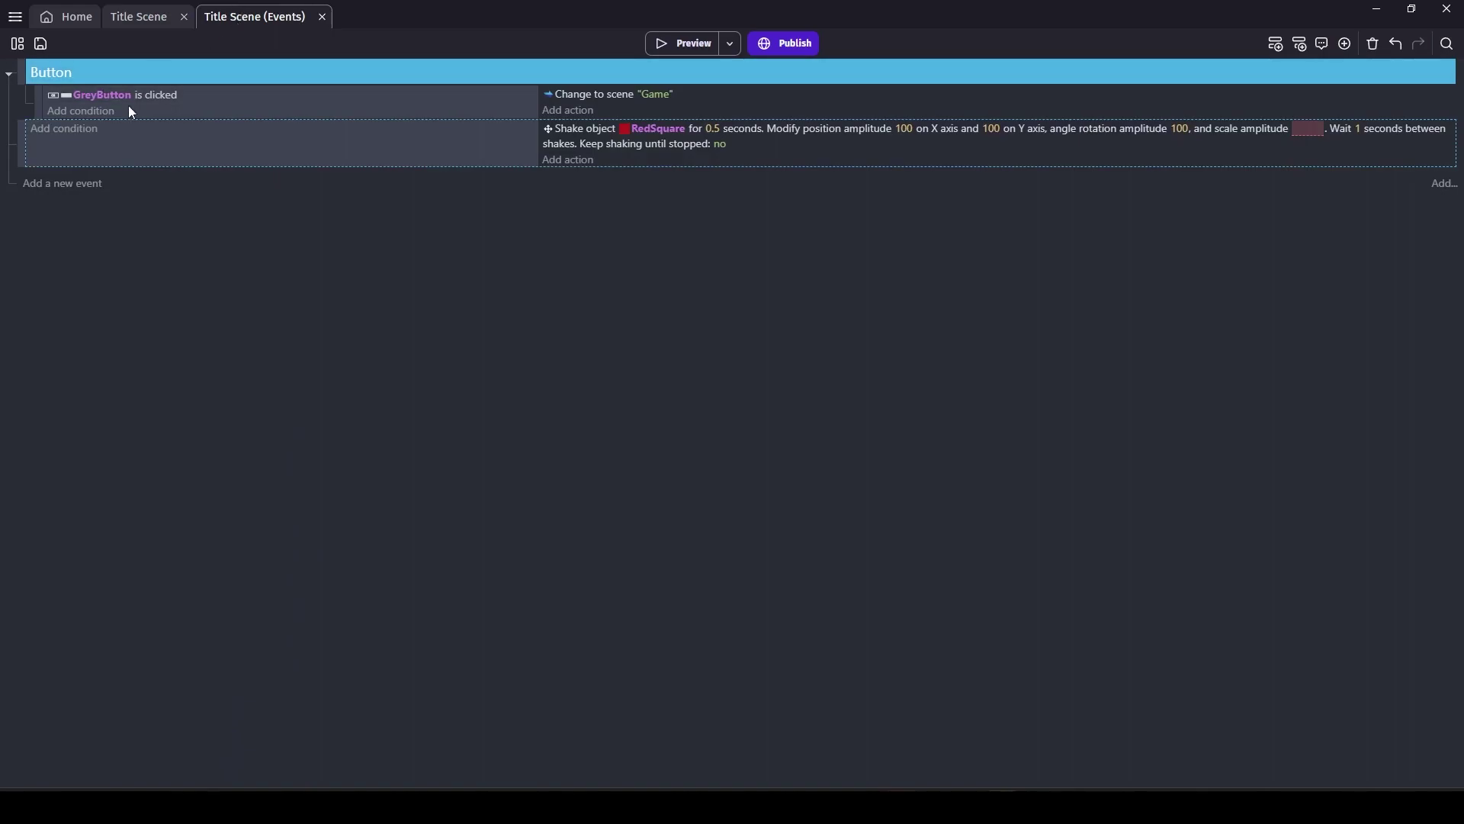
left_click(153, 109)
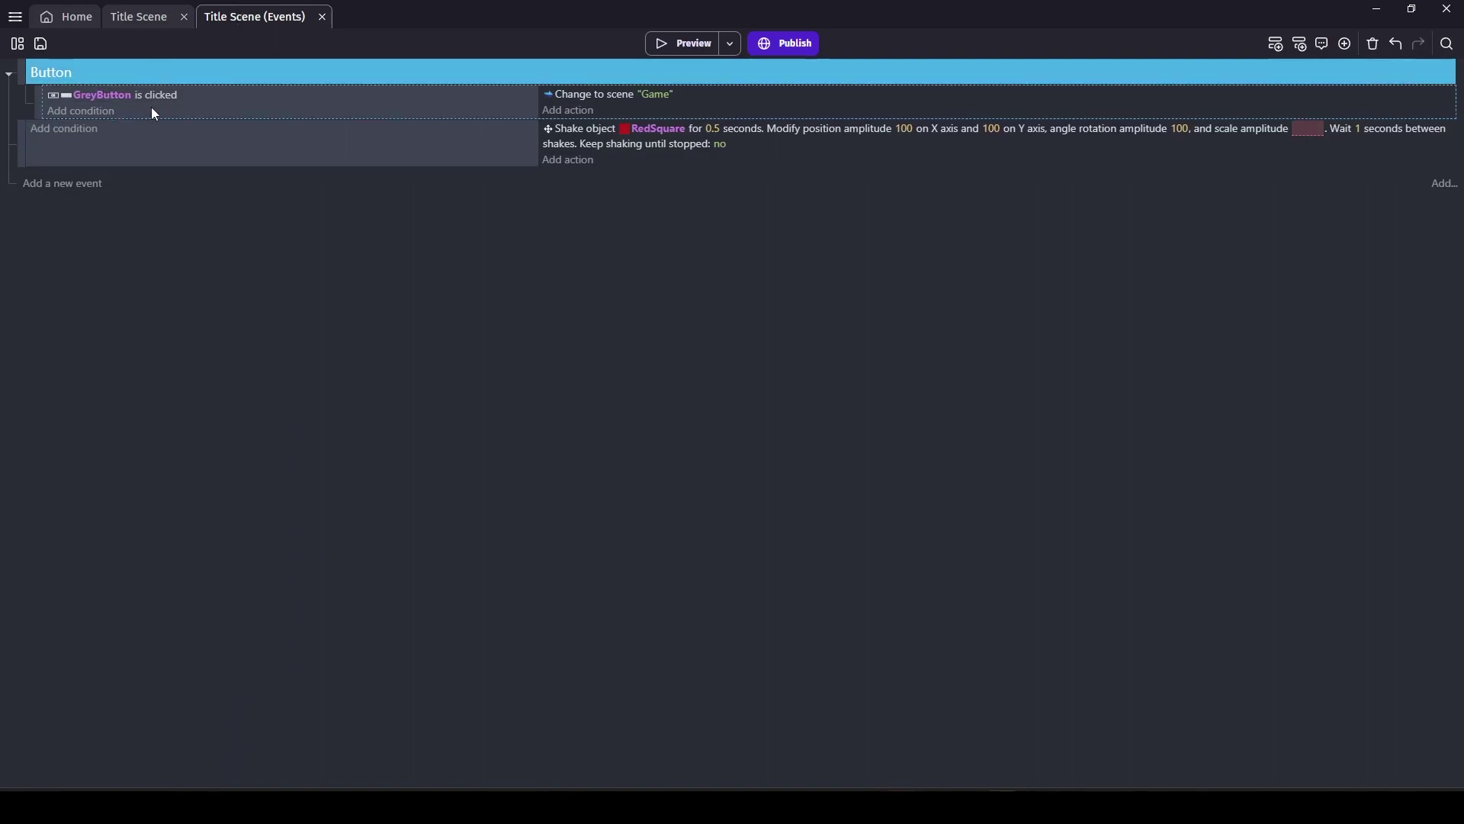
key("ctrl+v")
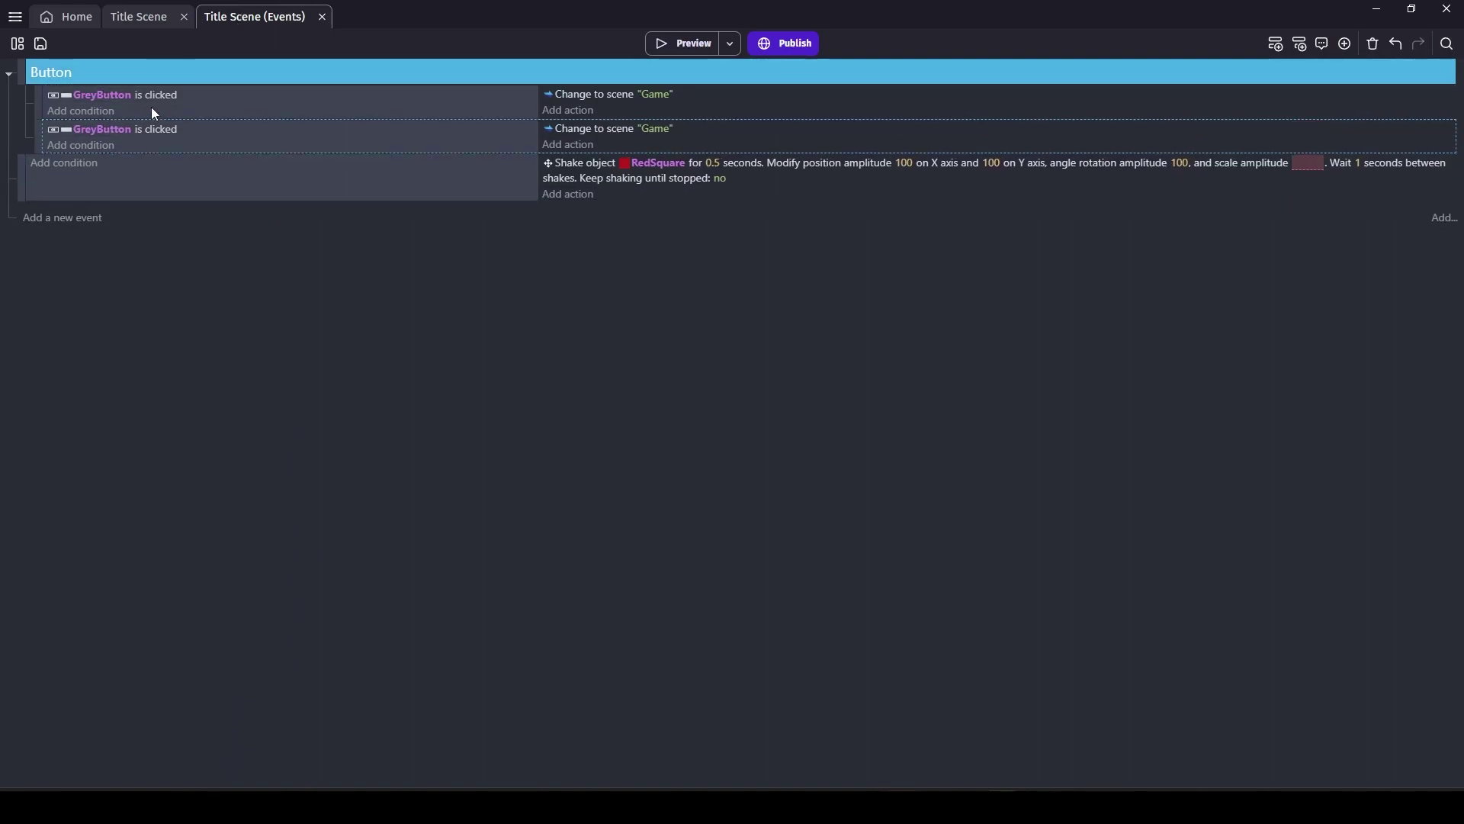
double_click(144, 92)
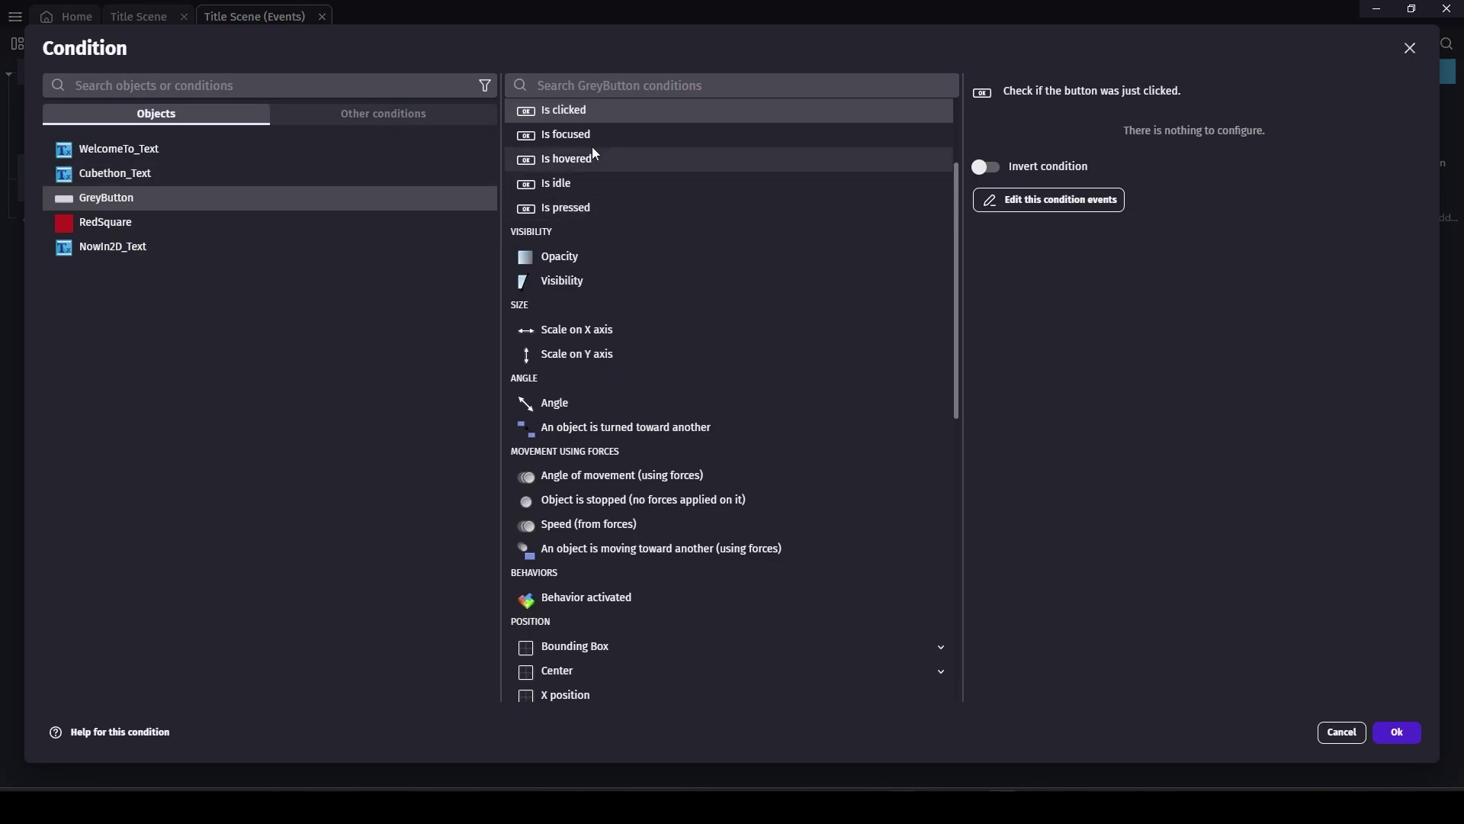
left_click(644, 160)
left_click(1412, 733)
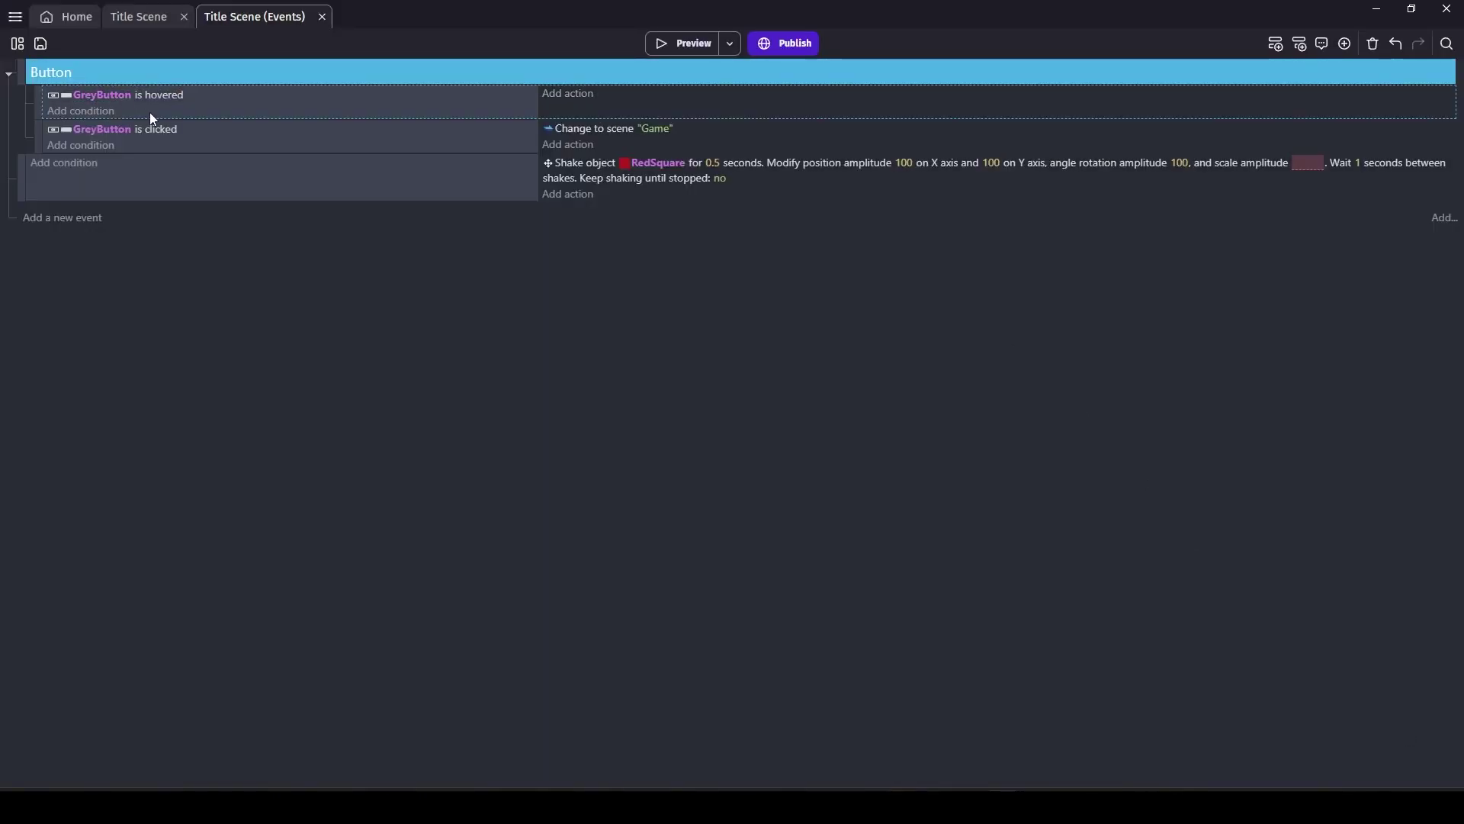
Duplicate the GreyButton hovered event and change the lower copy's condition to Is pressed.
key("ctrl+v")
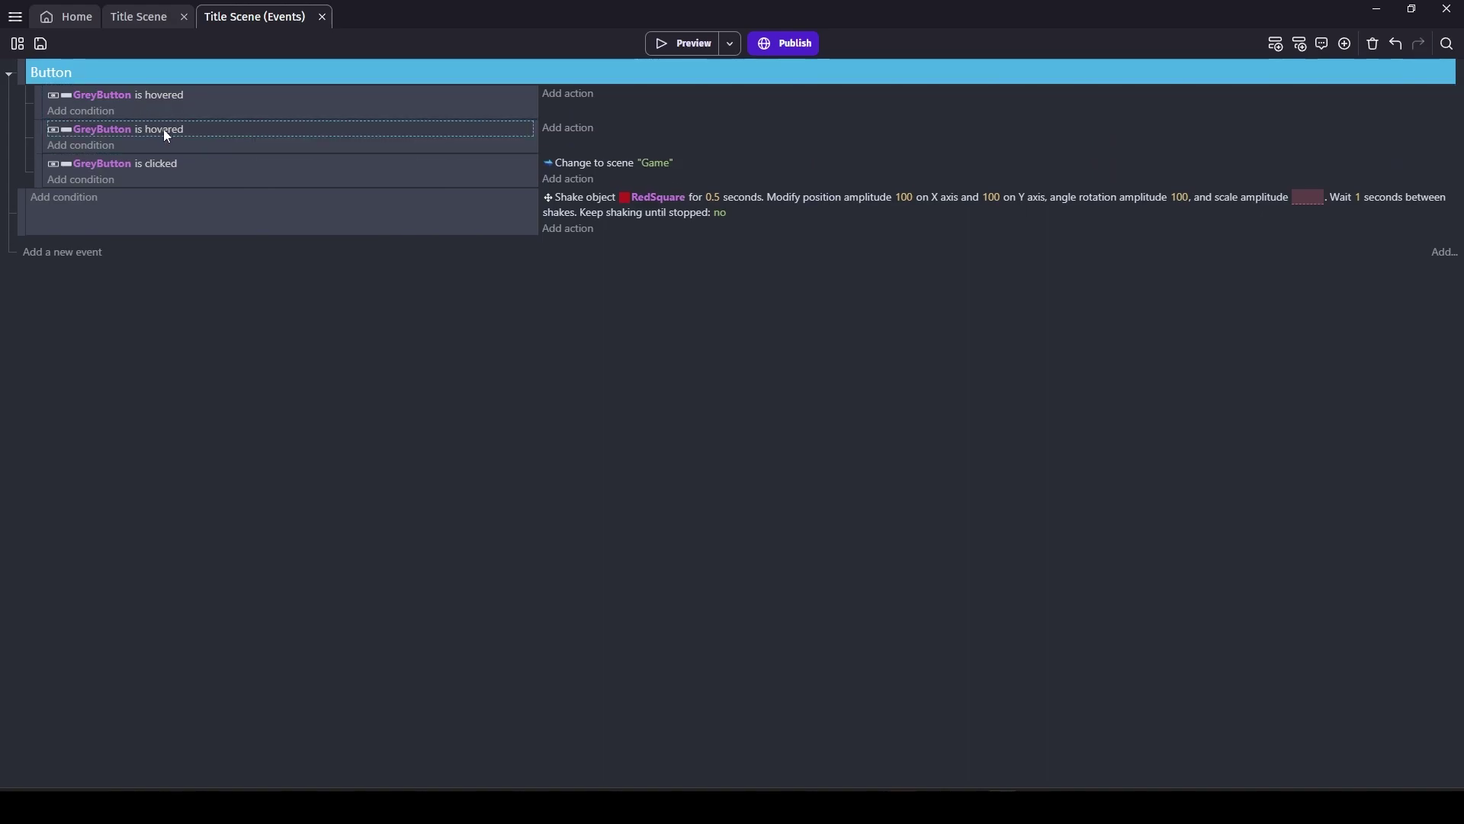
double_click(164, 130)
left_click(588, 158)
left_click(1416, 730)
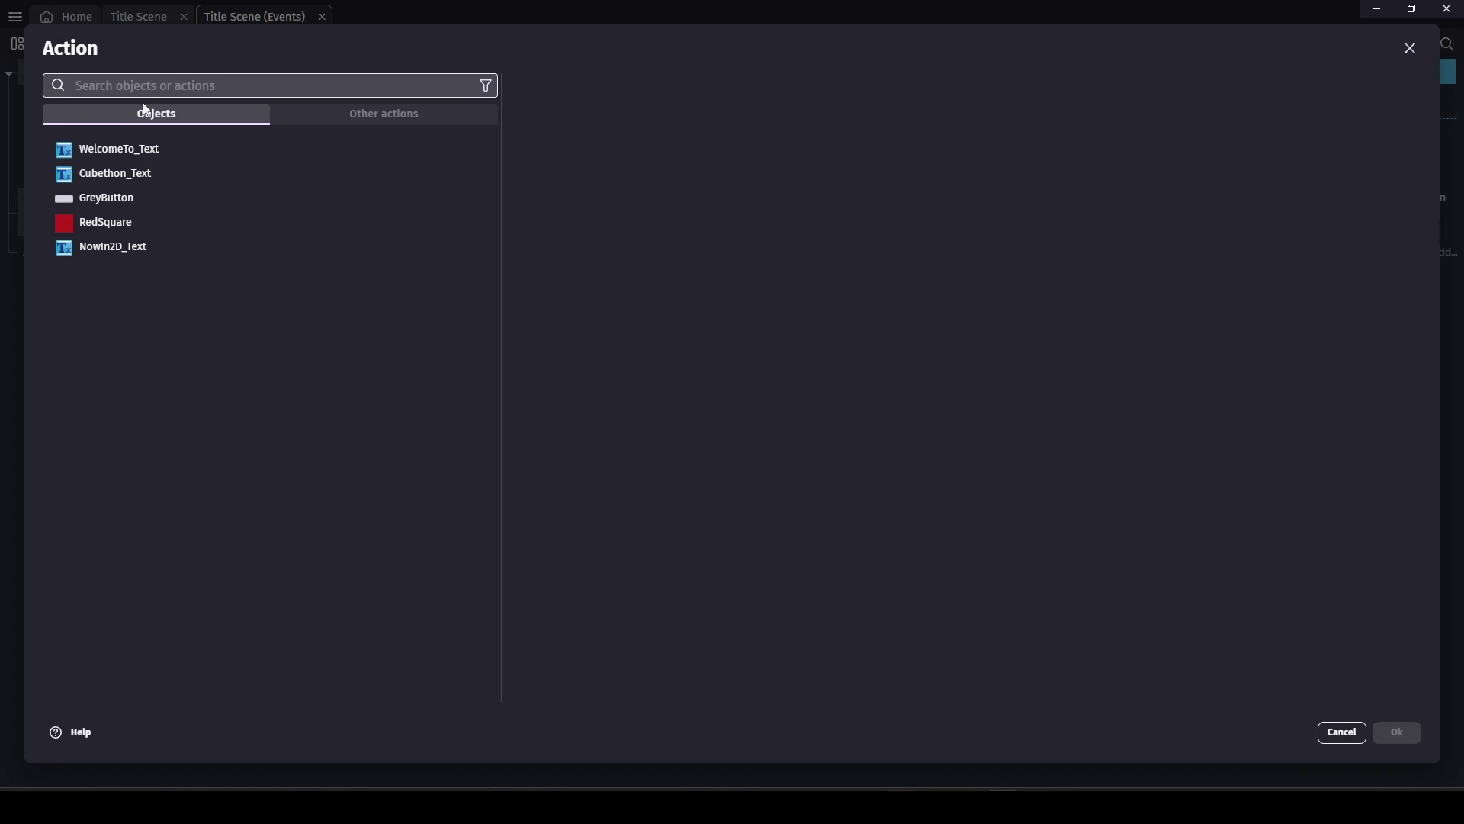
Add a Play a sound action to the hovered event using HitObstacle.wav with volume 50 and pitch 1.
type("play soun")
left_click(139, 142)
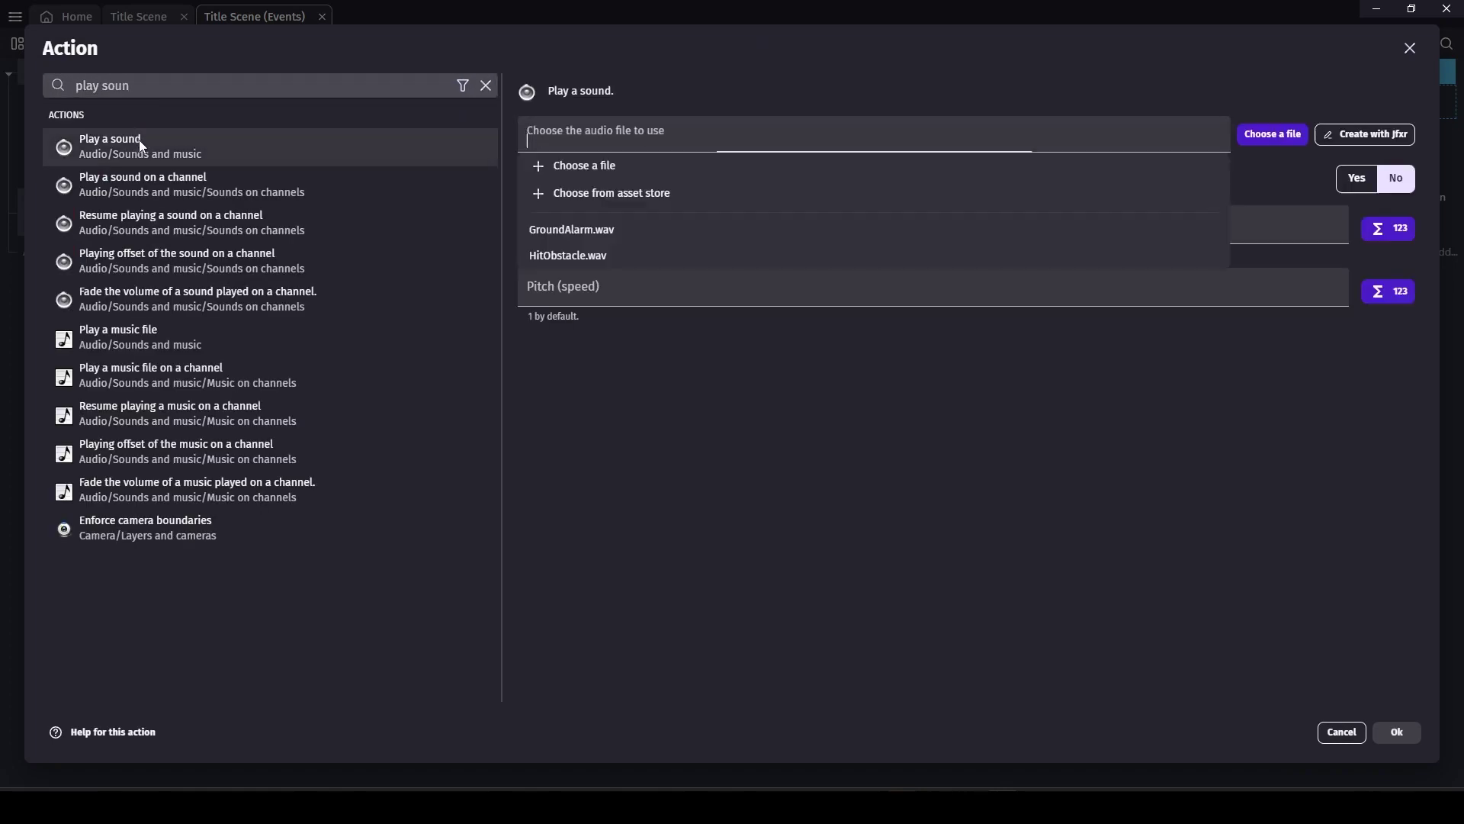
left_click(564, 257)
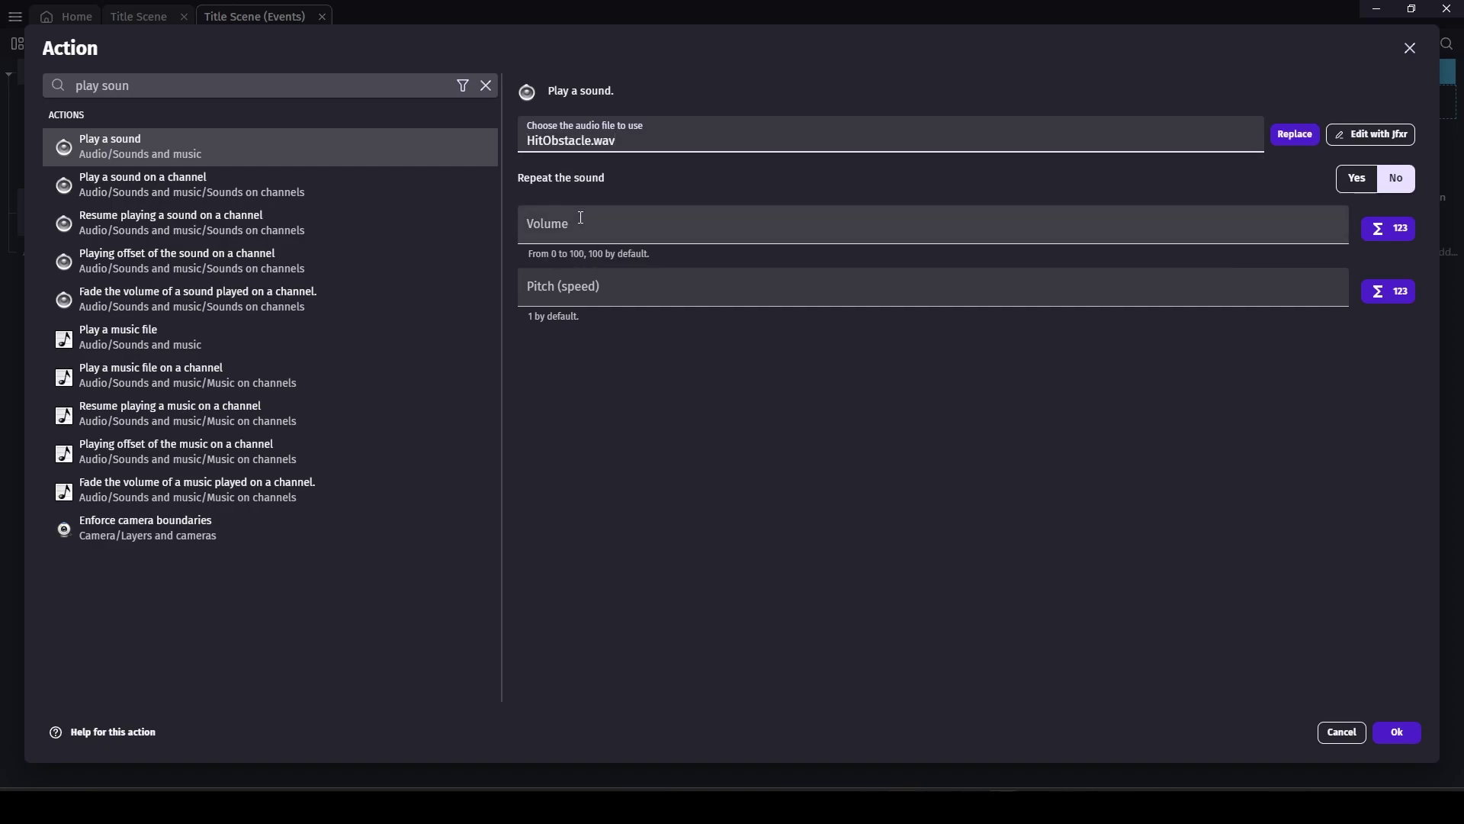
left_click(580, 223)
left_click(583, 285)
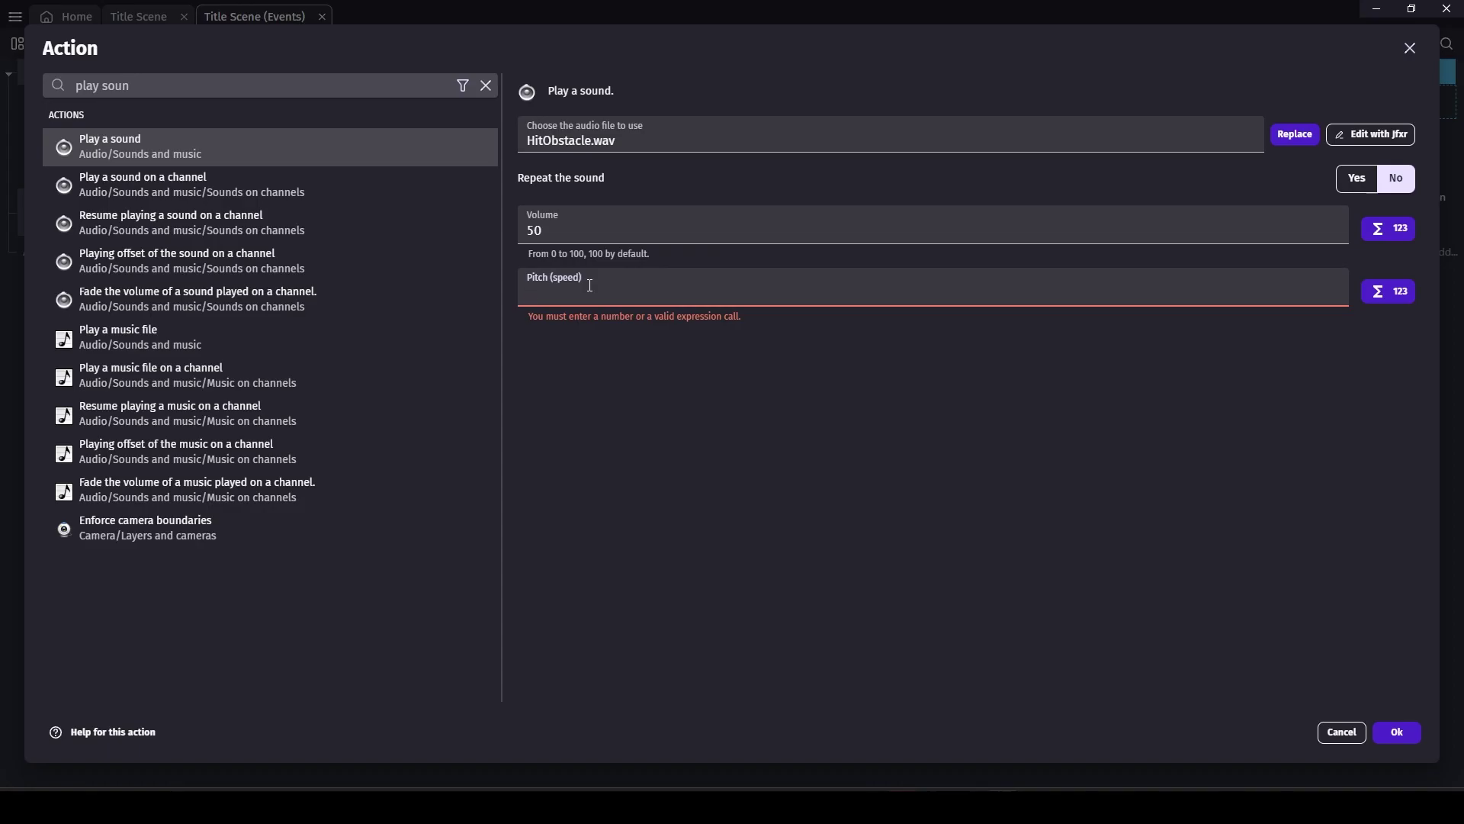
type("1")
left_click(1397, 732)
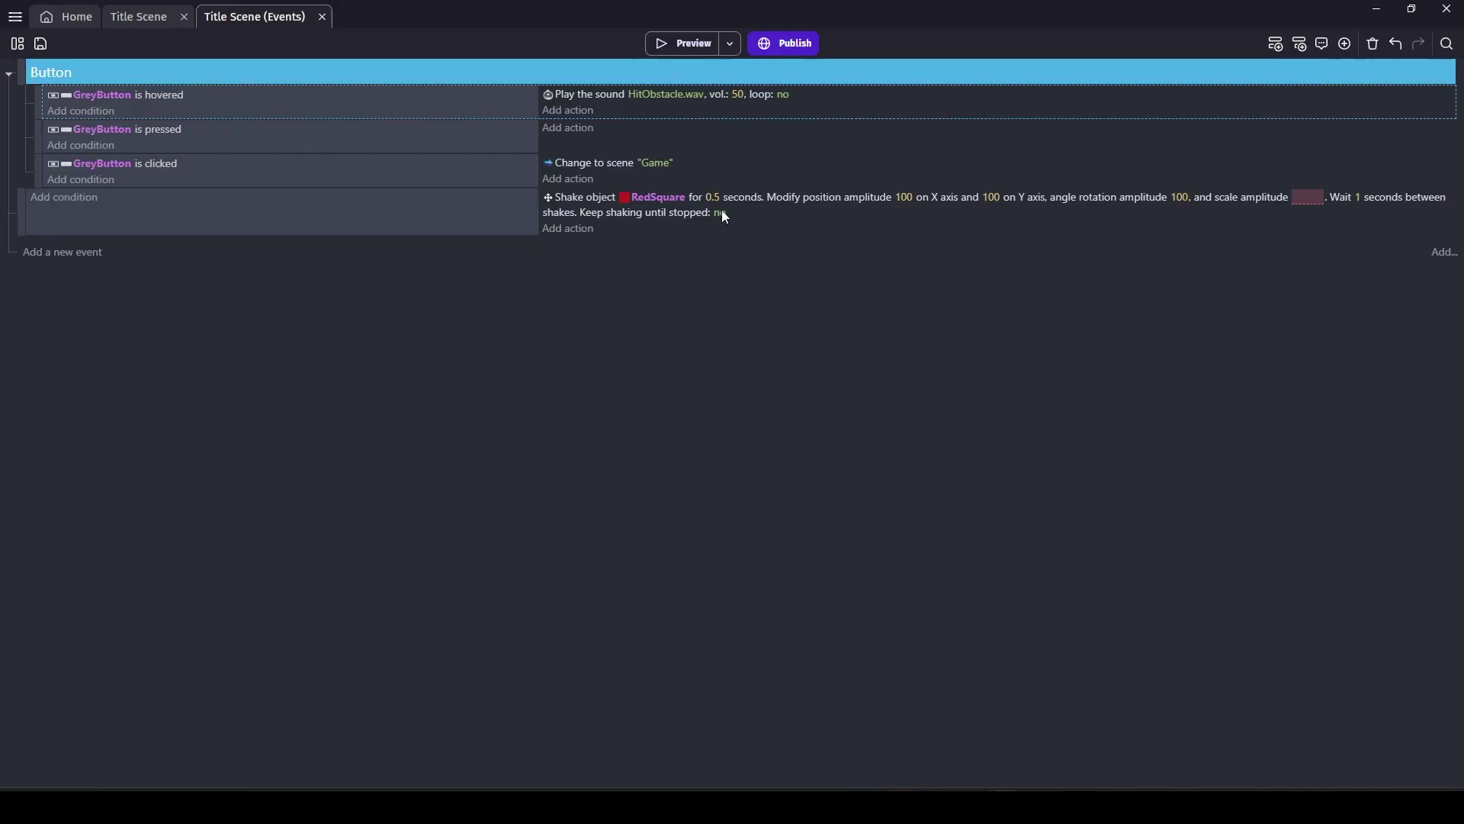
Set the pitch of the hovered event's HitObstacle.wav sound to 0.5.
double_click(574, 93)
double_click(572, 293)
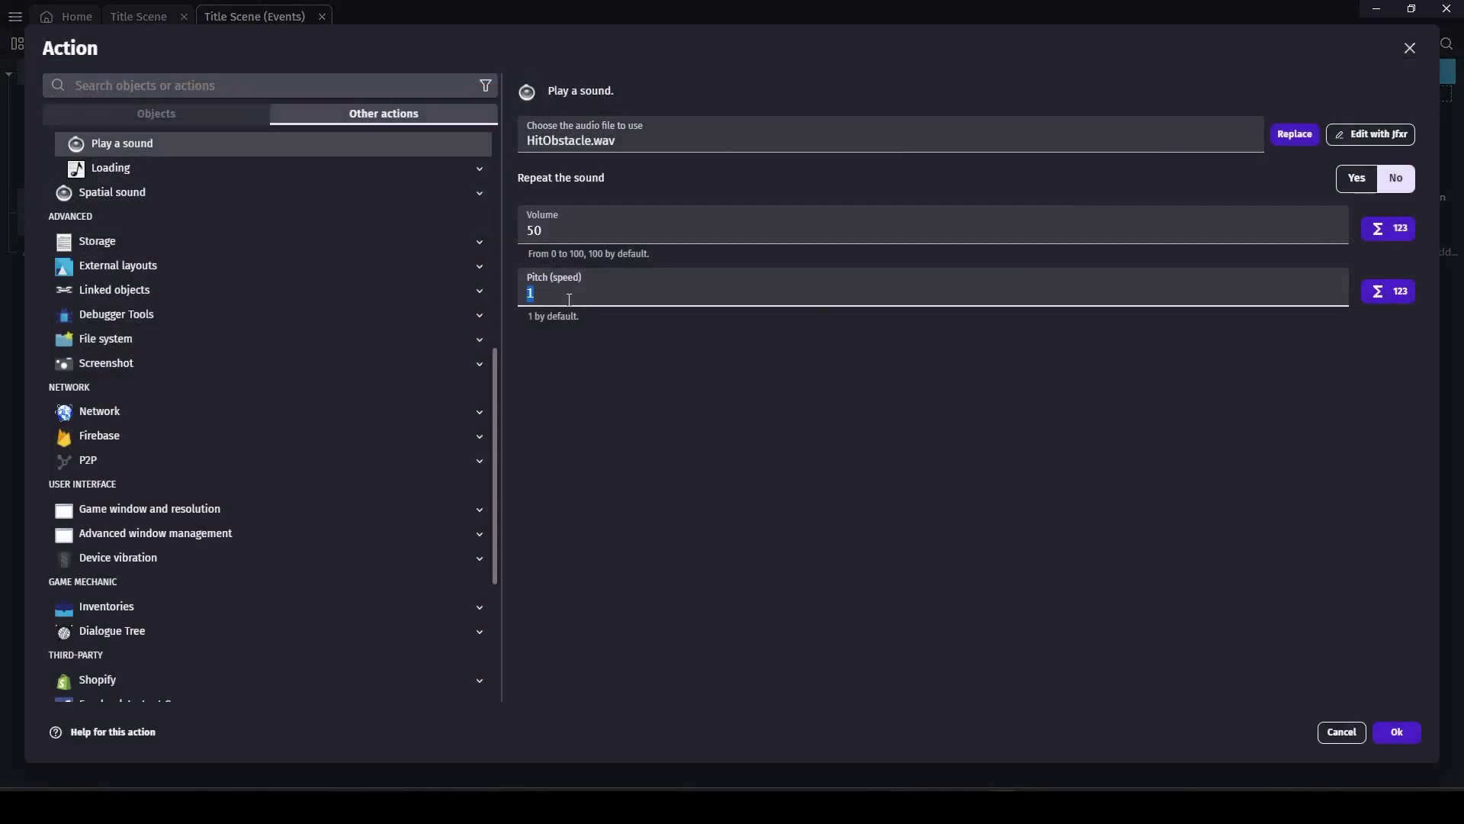
type("0.5")
left_click(1395, 732)
Copy the hovered event's HitObstacle.wav sound action into the GreyButton pressed event.
key("ctrl+c")
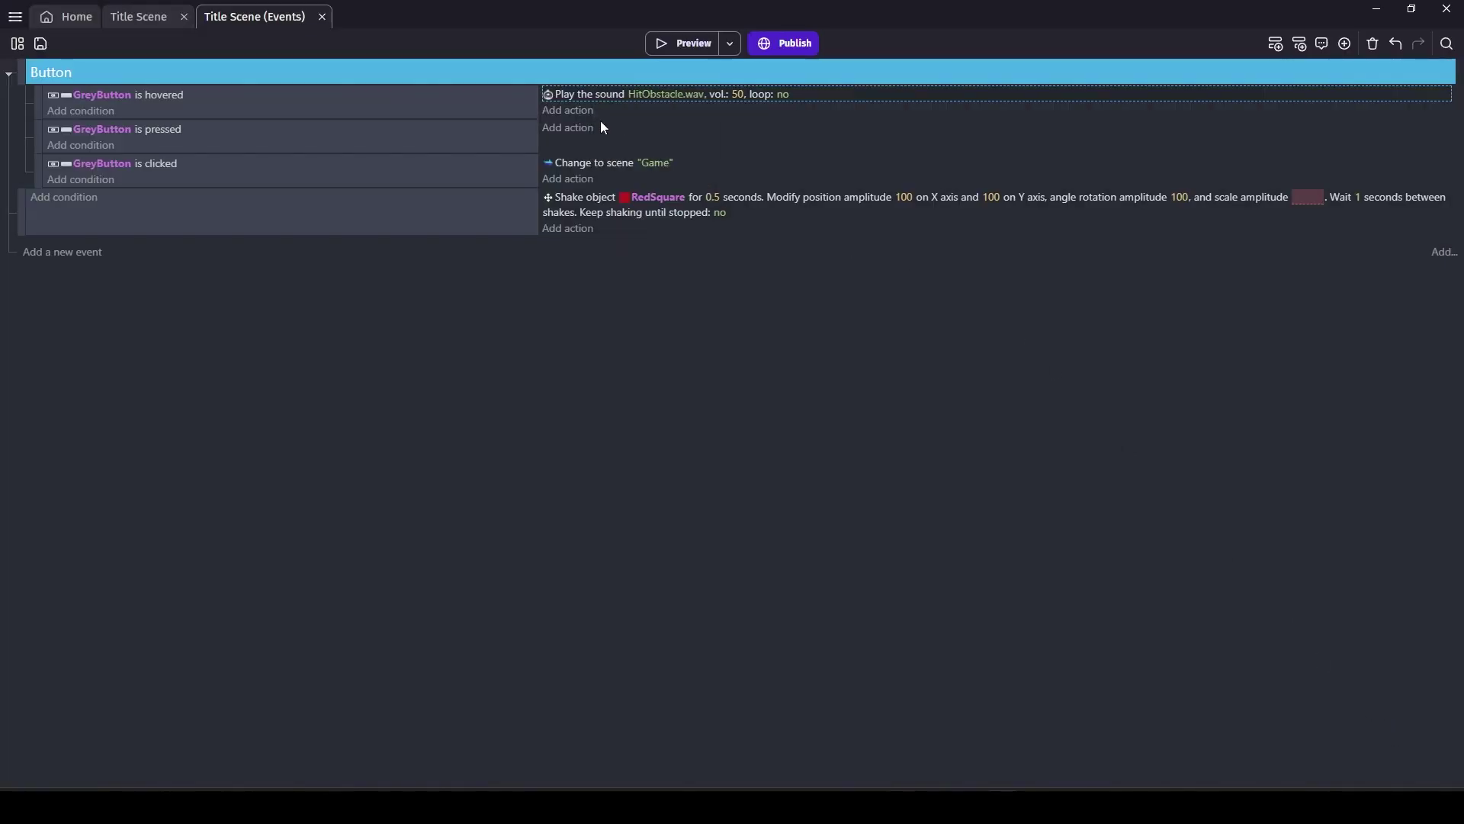
left_click(633, 123)
key("ctrl+v")
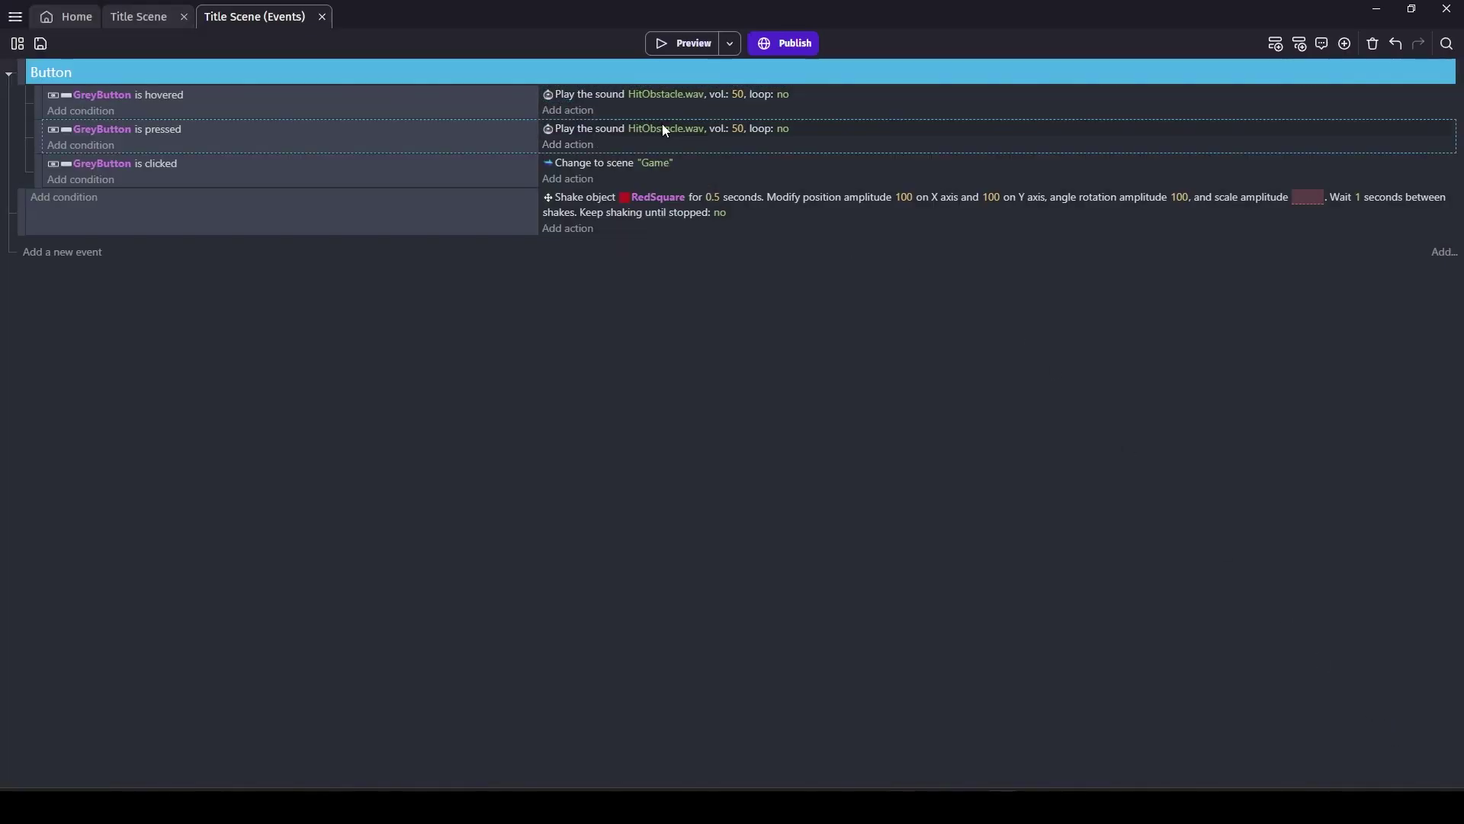
Set the pitch of the pressed event's HitObstacle.wav sound to 1.
double_click(590, 136)
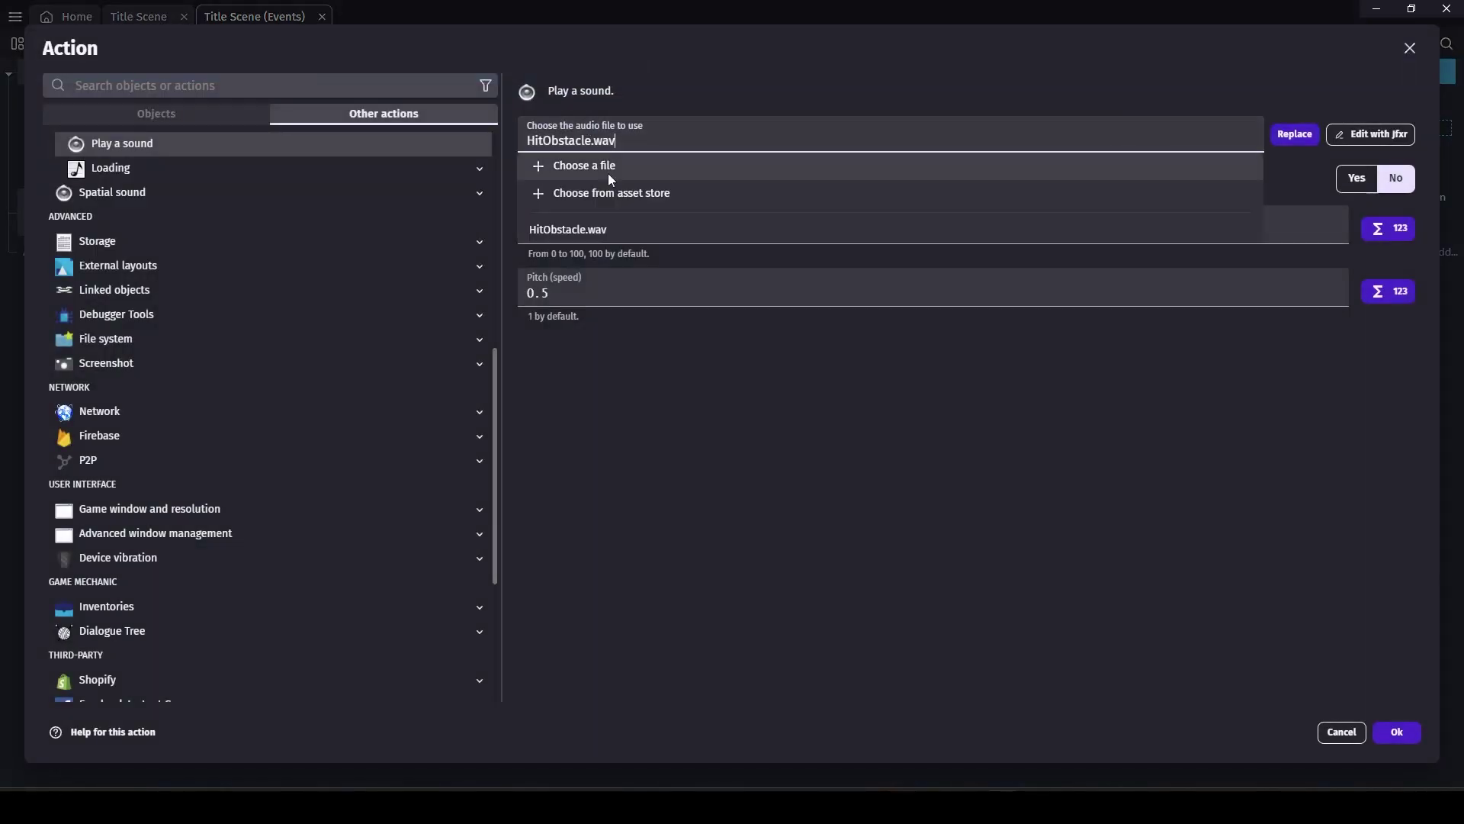
left_click(568, 286)
type("0.5")
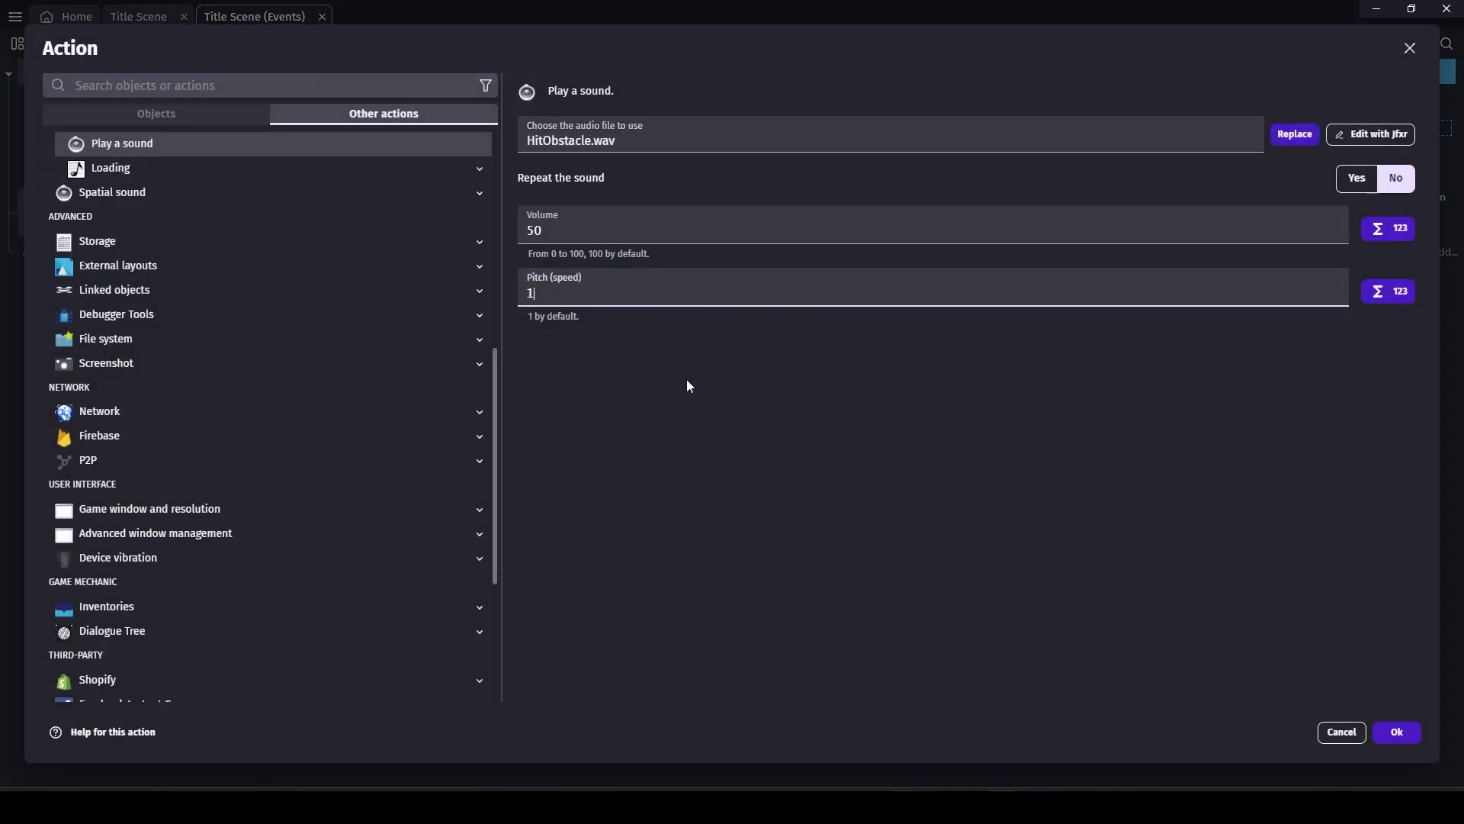
left_click(1397, 732)
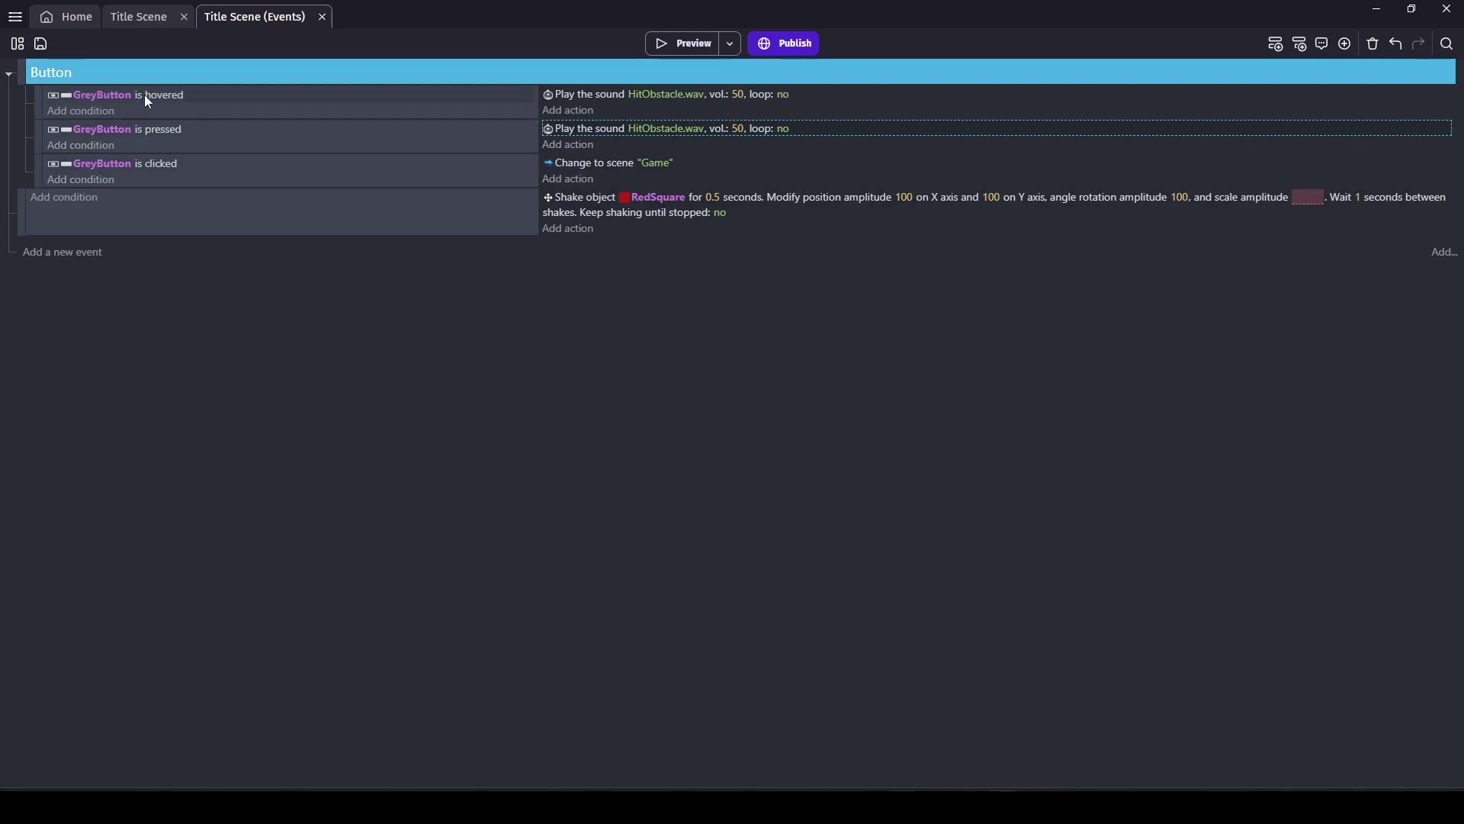
Add a Trigger once while true condition to the GreyButton hovered event and copy it into the pressed event.
left_click(69, 114)
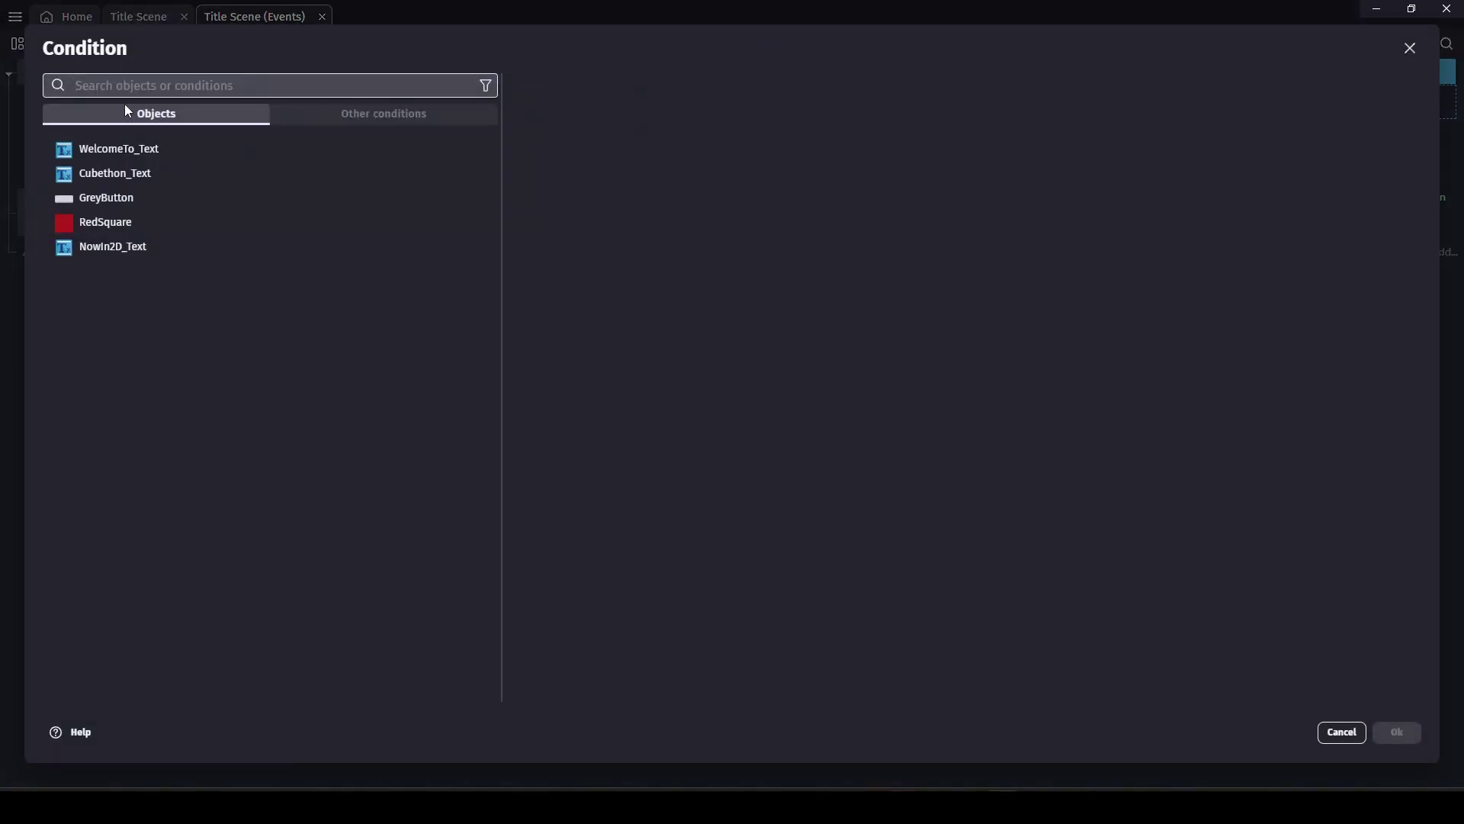
type("trigg")
left_click(115, 142)
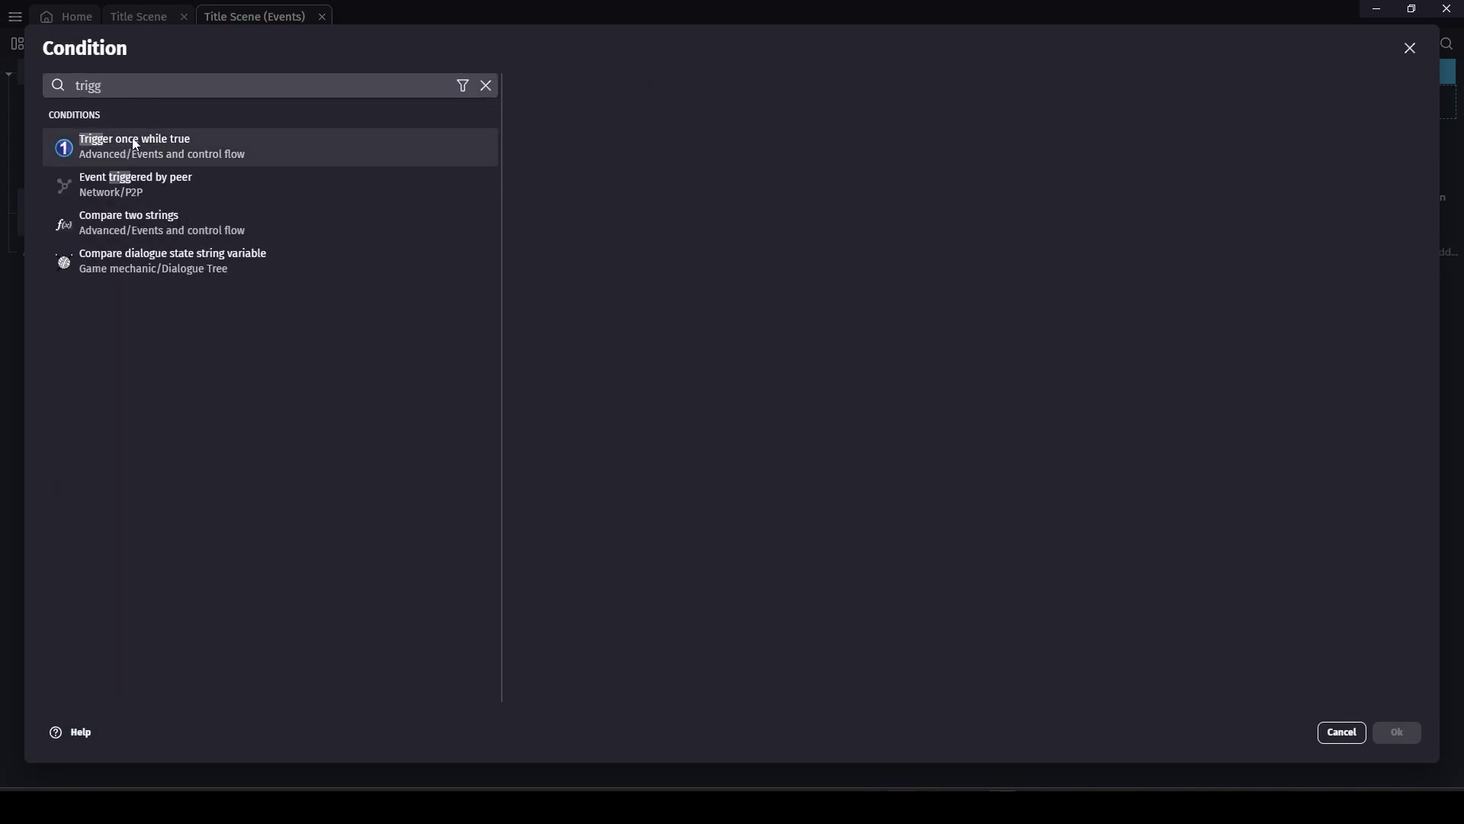
left_click(1397, 732)
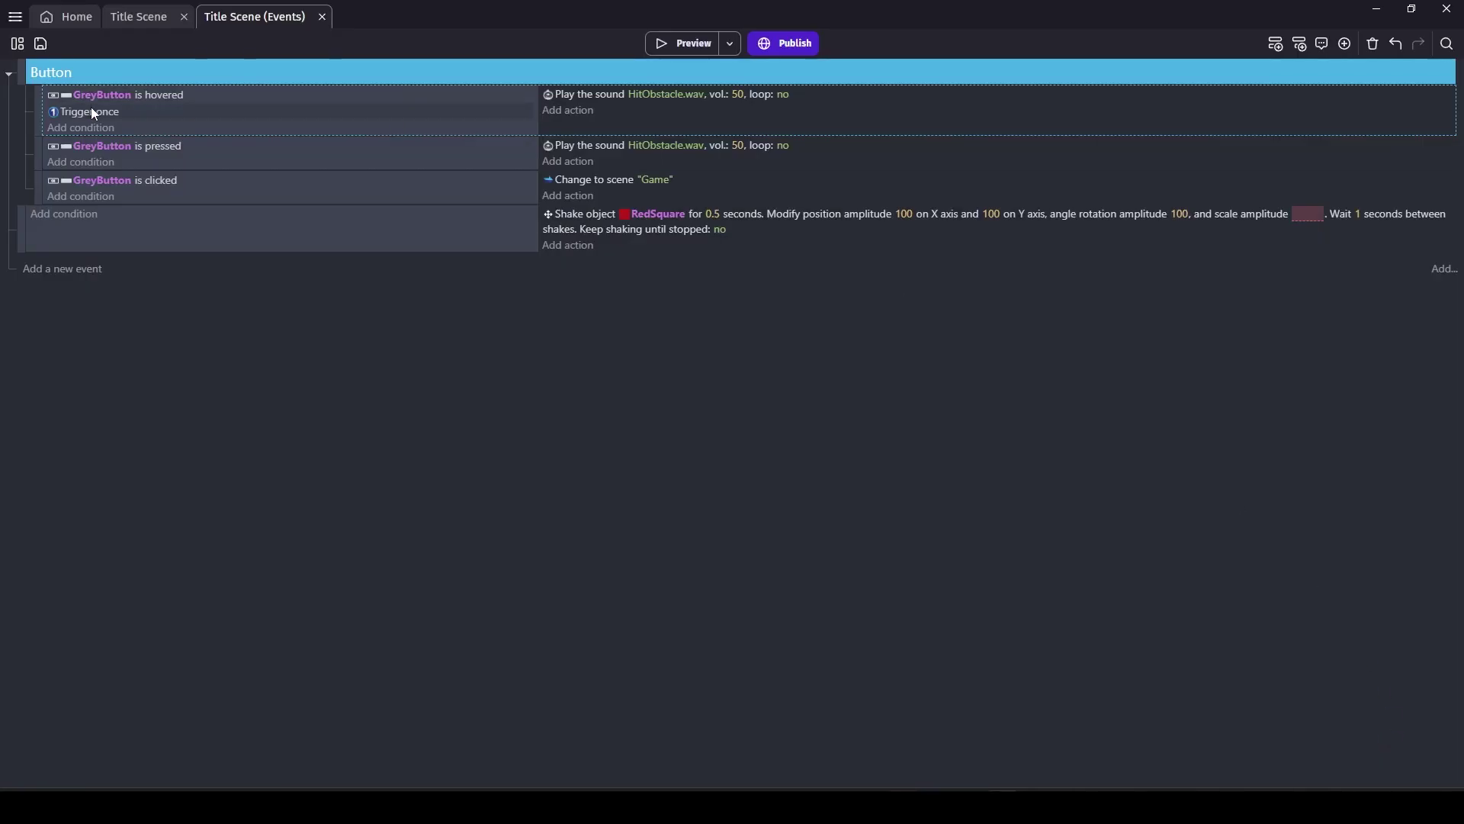
left_click_drag(92, 111, 156, 167)
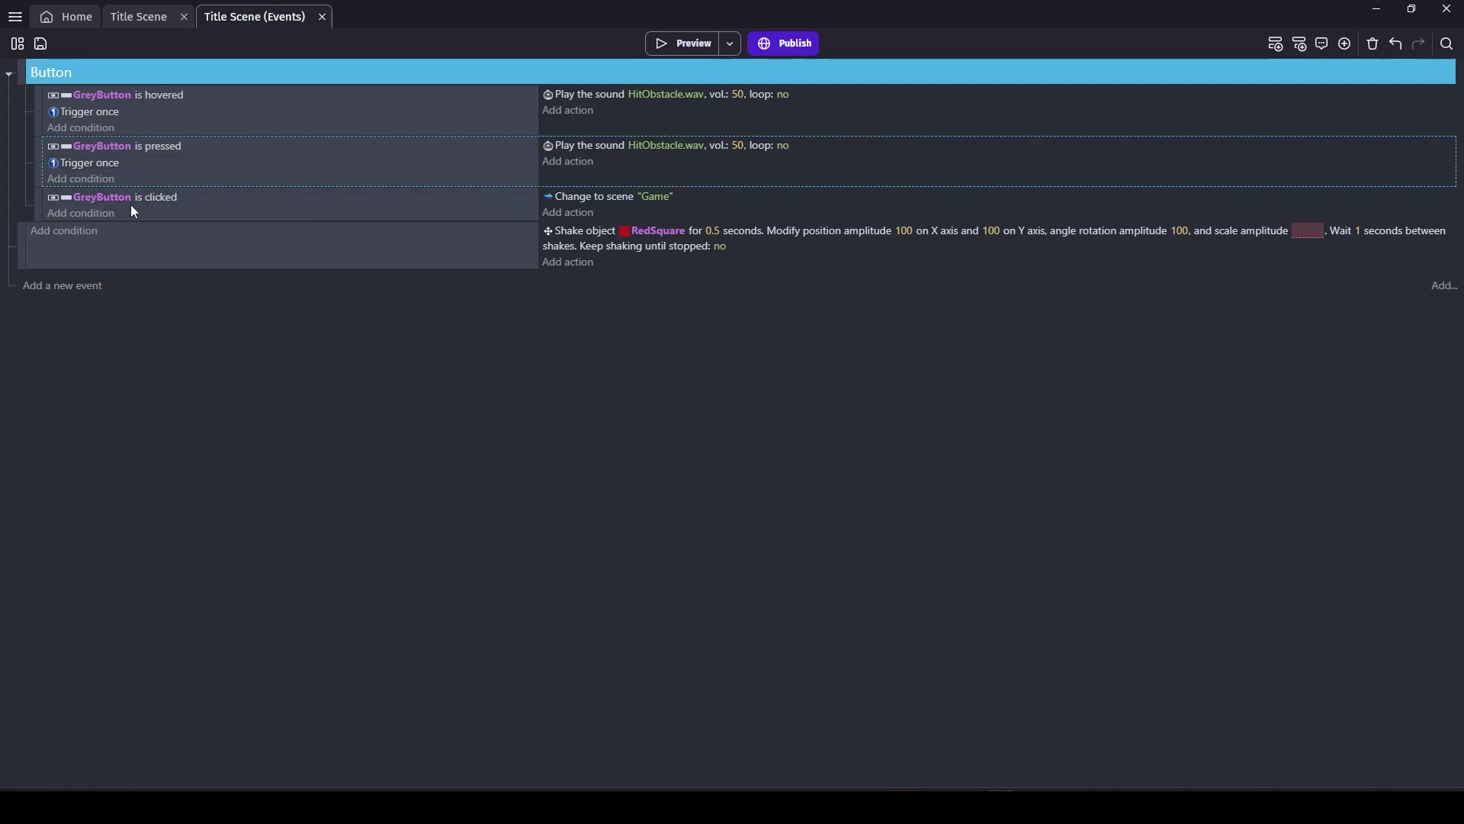
Preview the title scene, start the game with the Play button, and close the preview.
left_click(689, 45)
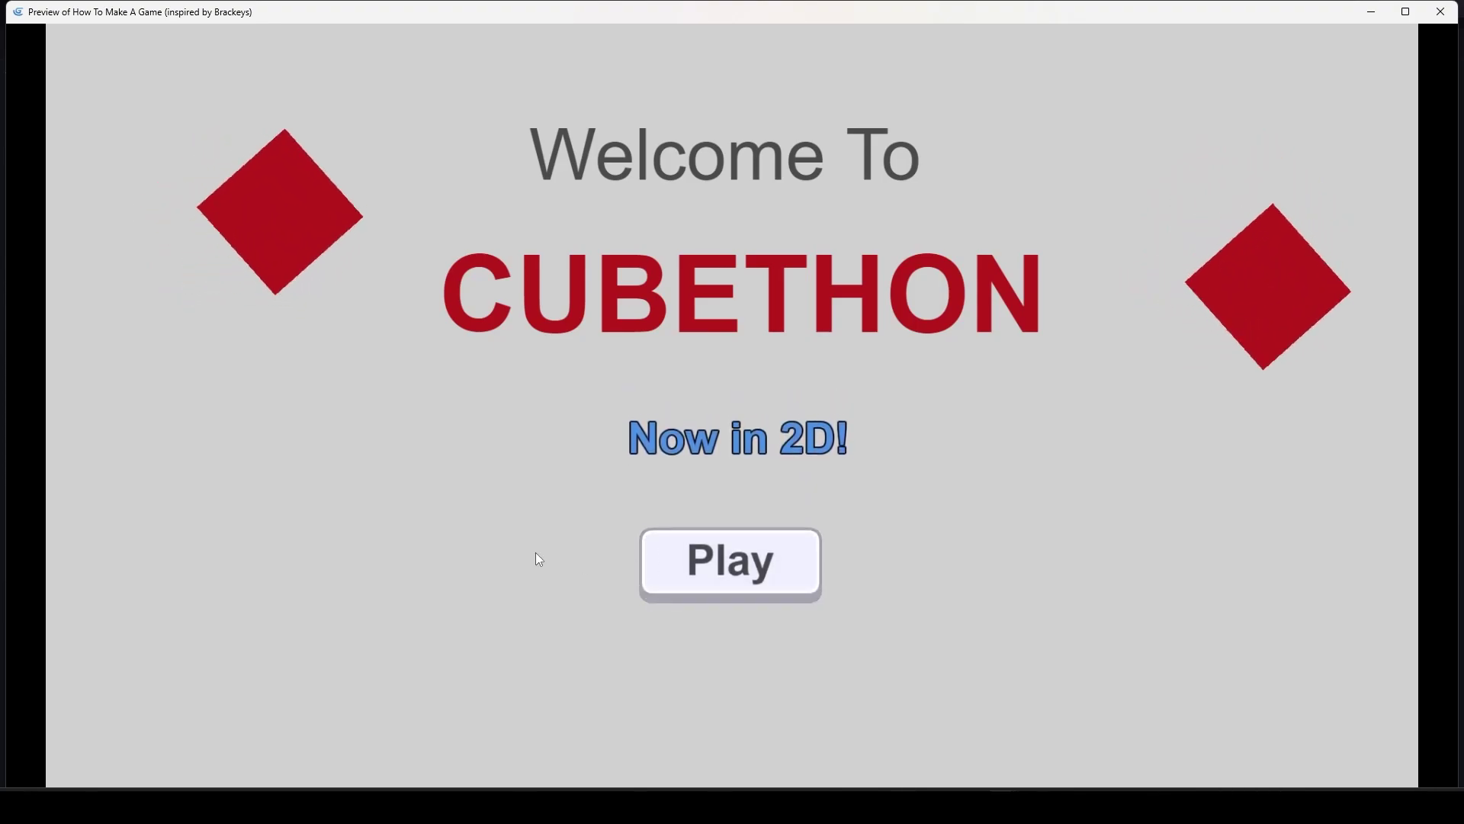
left_click(679, 572)
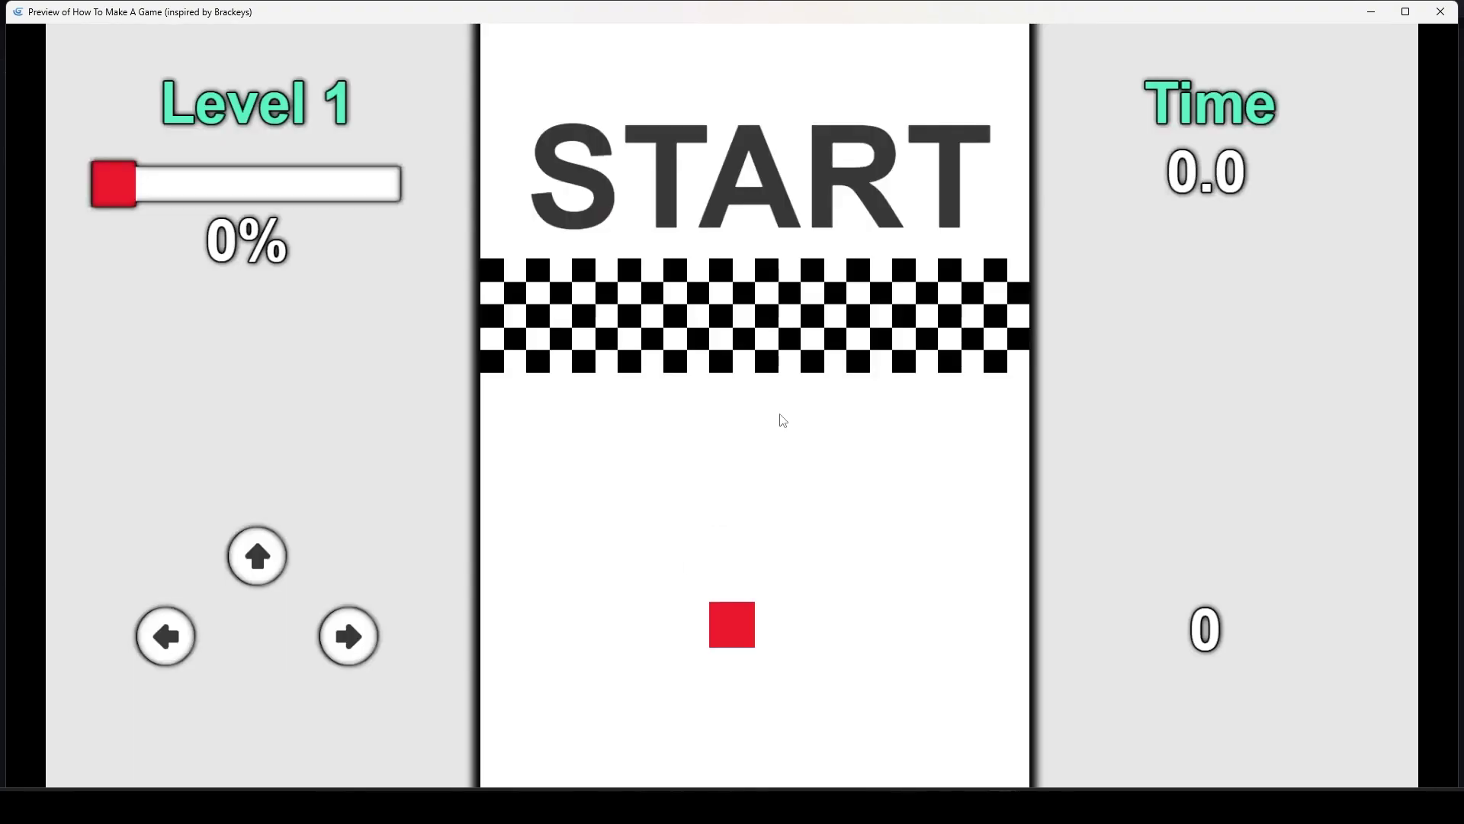
left_click(1438, 15)
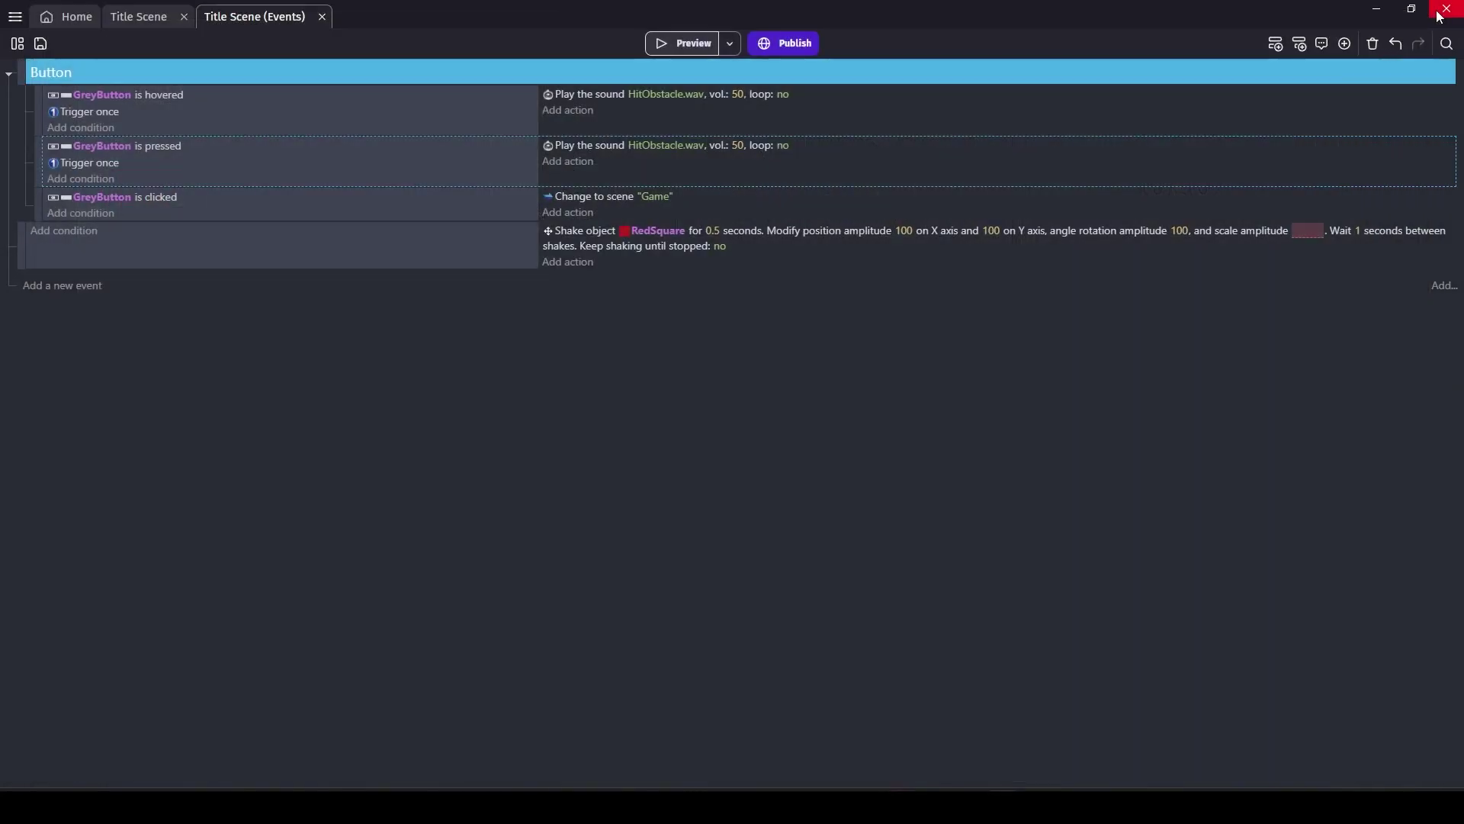
Search the extensions for "transition" and install Flash and transition painter in the project.
left_click(17, 45)
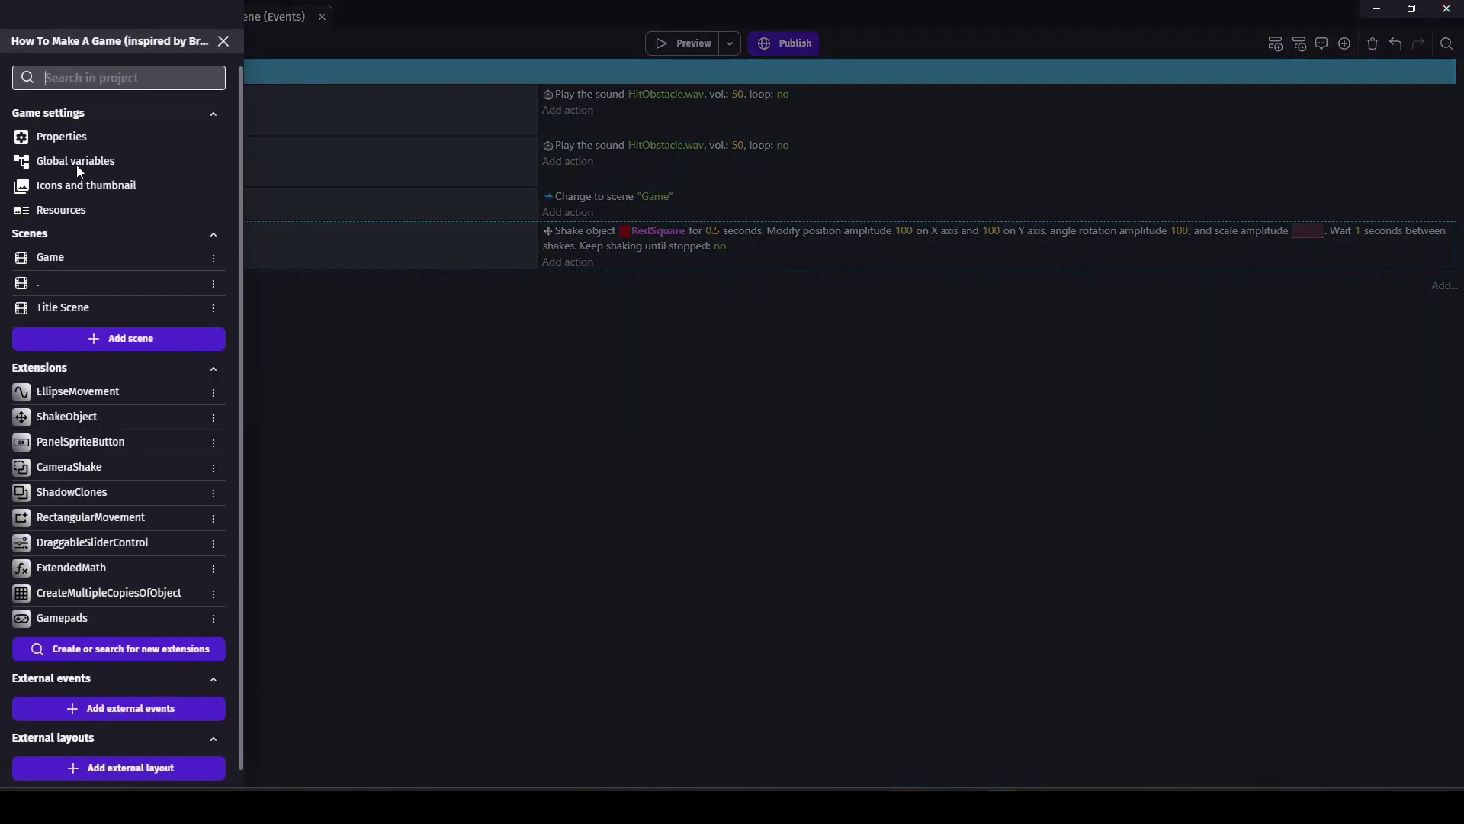
left_click(86, 655)
key("BackSpace")
key("BackSpace")
key("BackSpace")
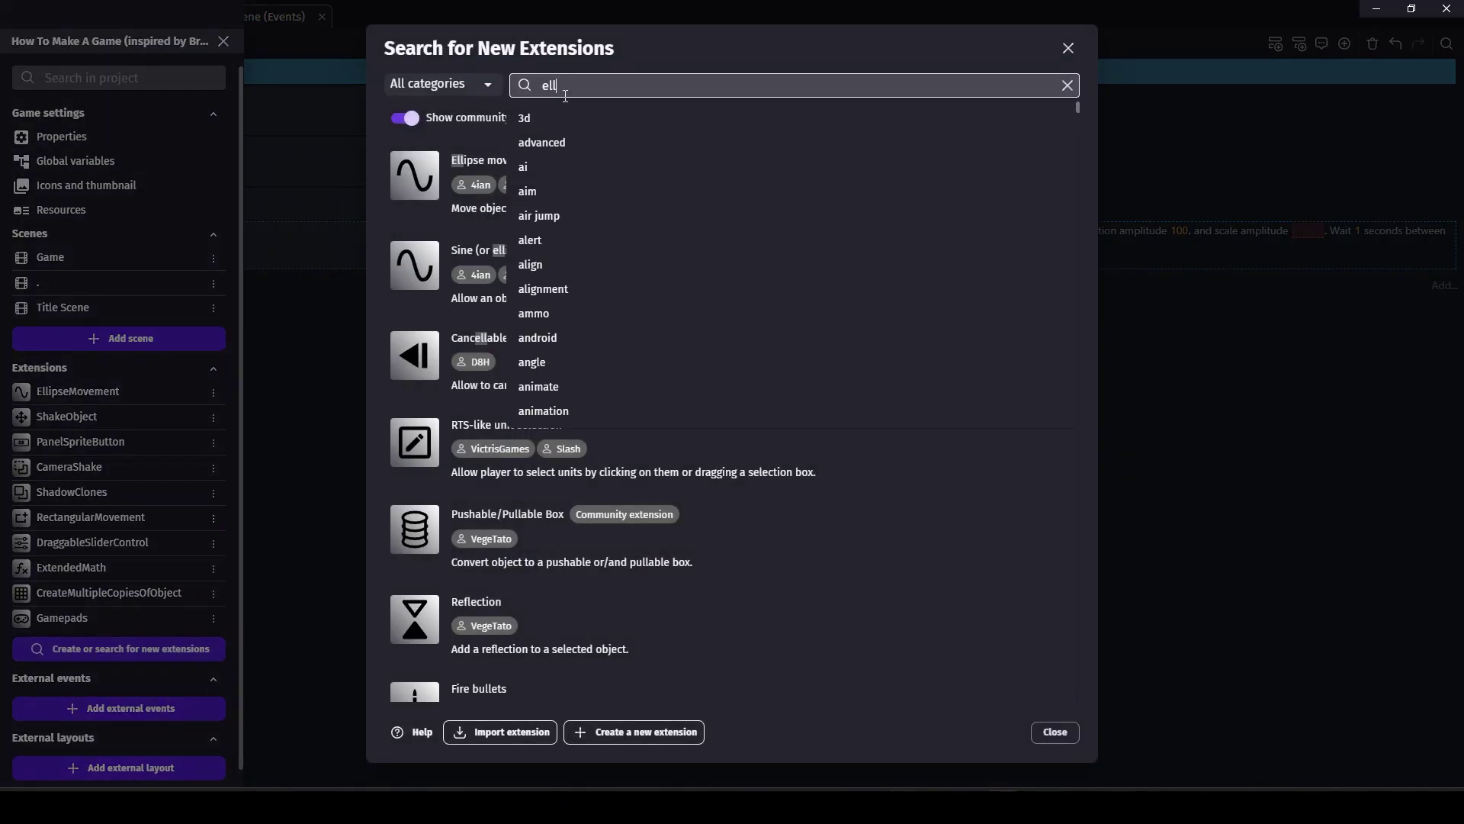
type("transition")
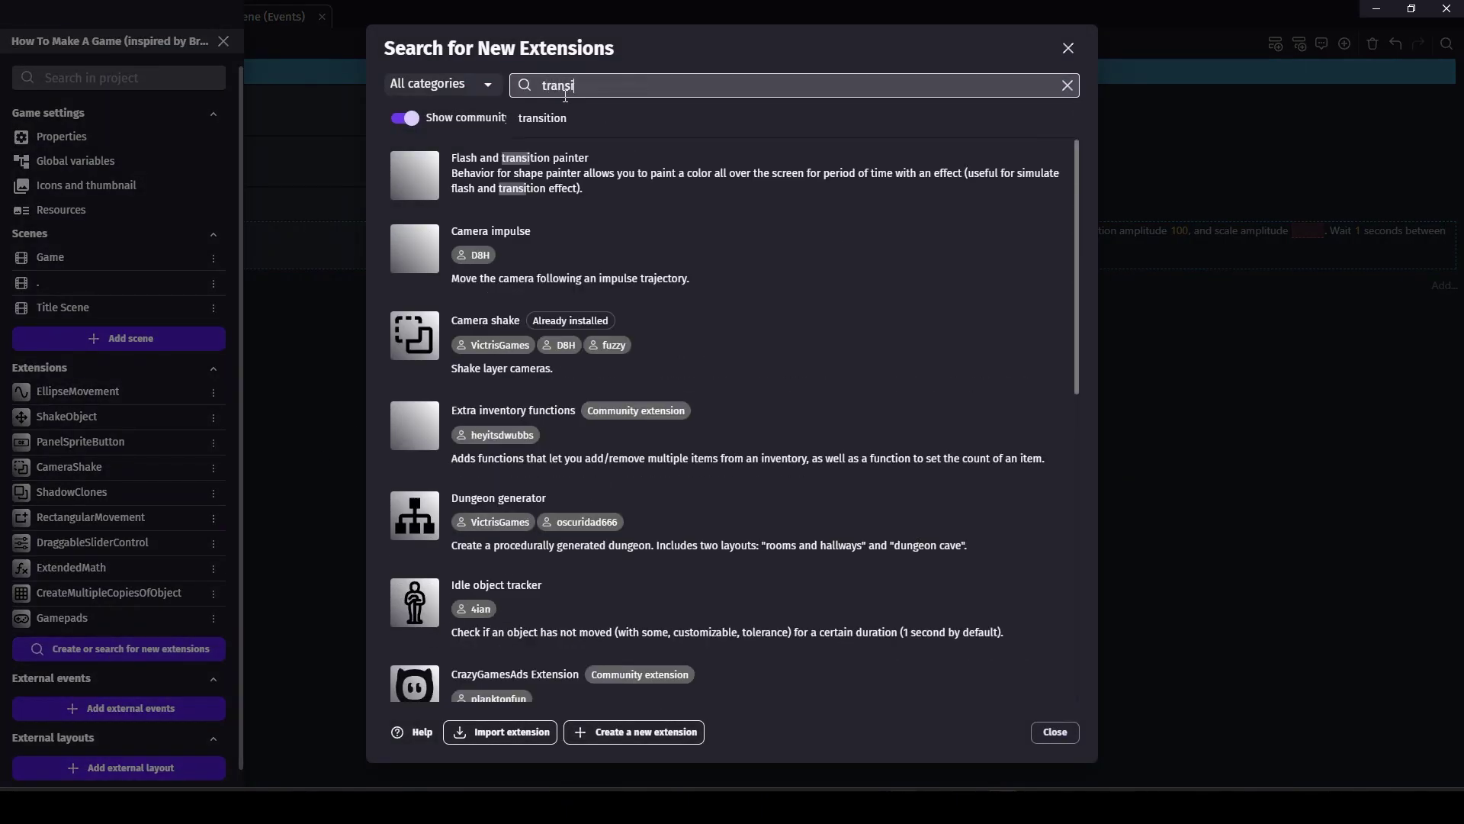
left_click(418, 181)
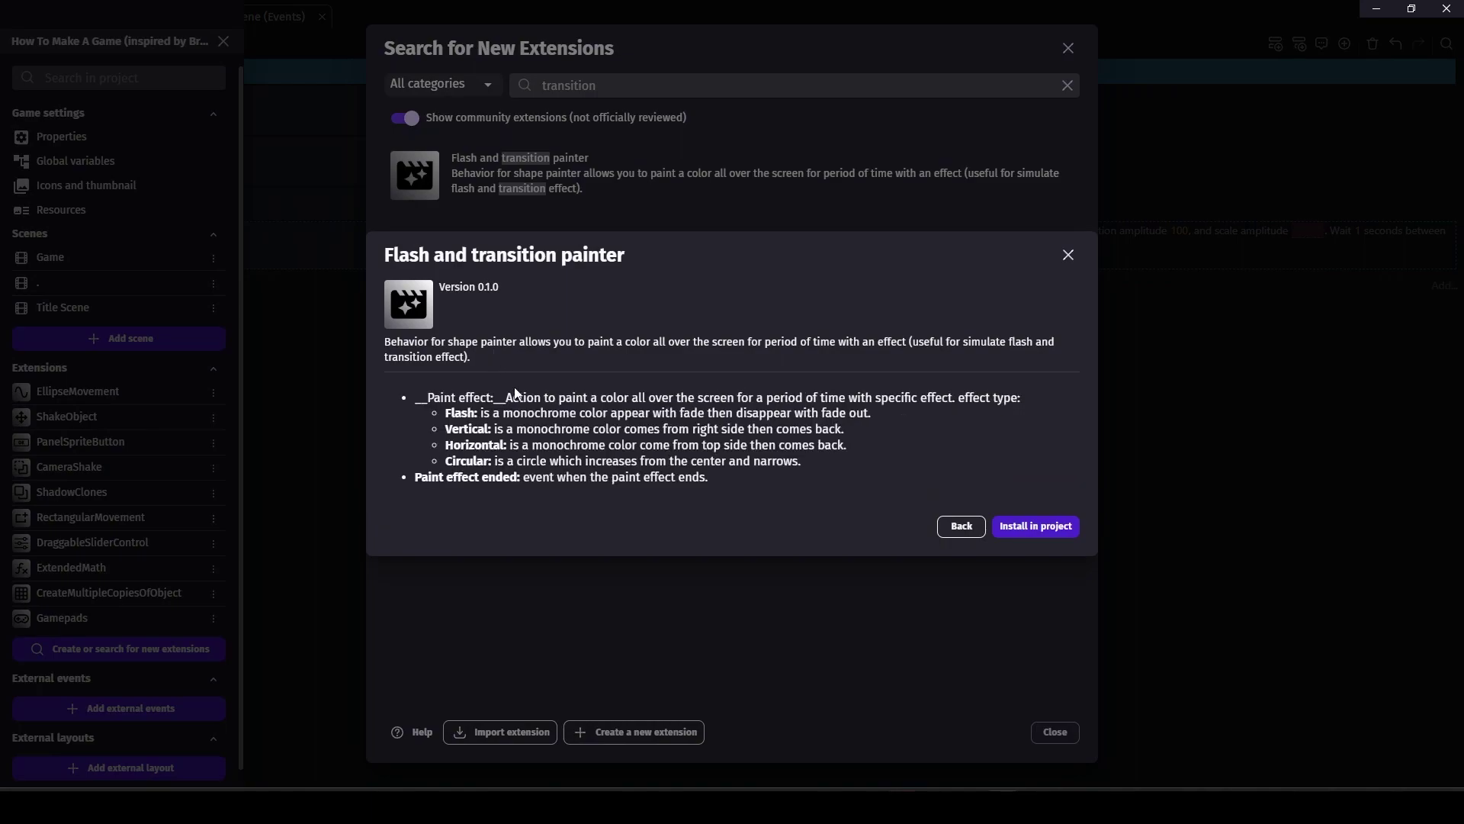
left_click(1011, 532)
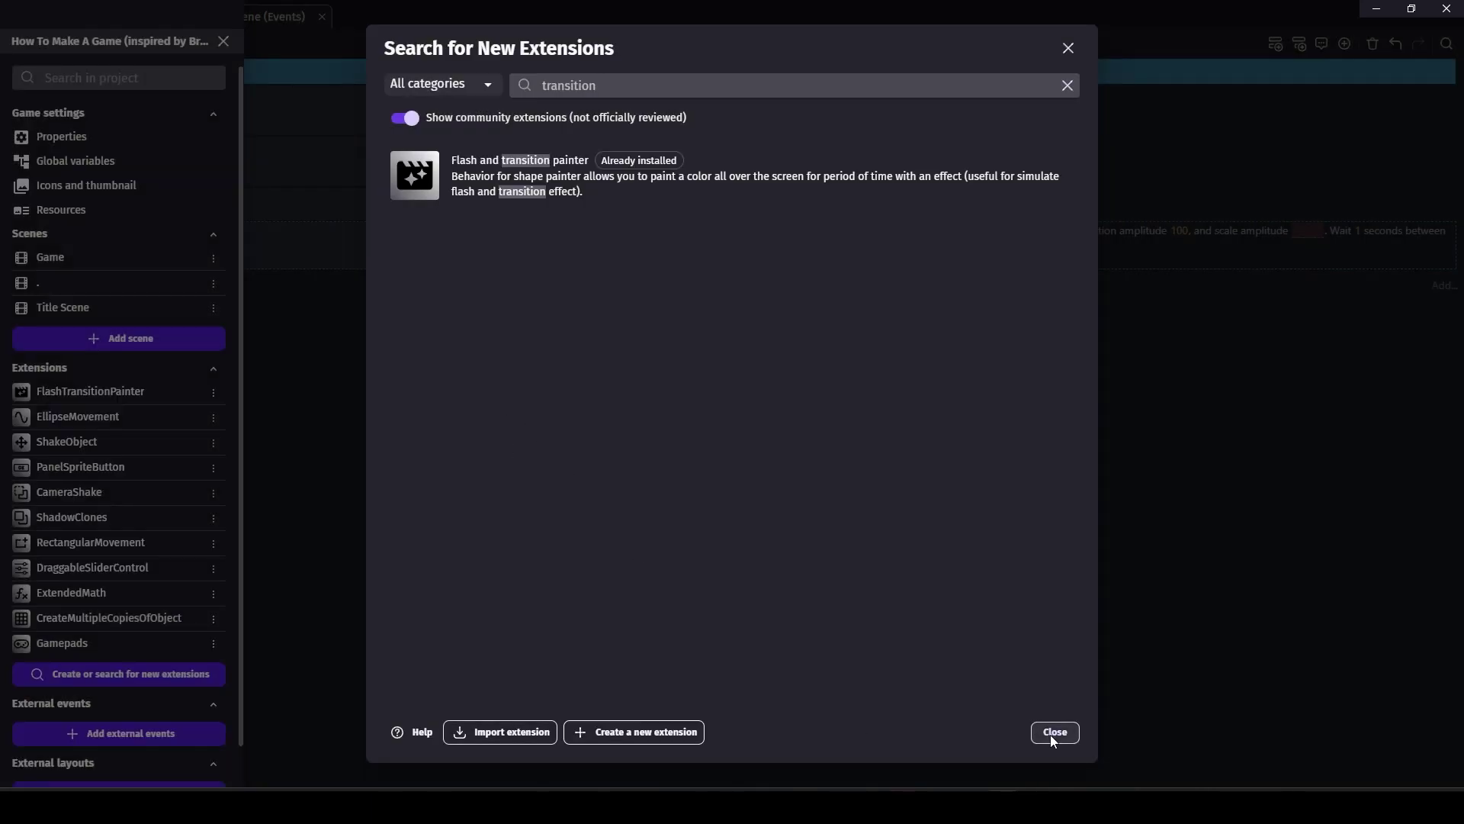
left_click(1054, 732)
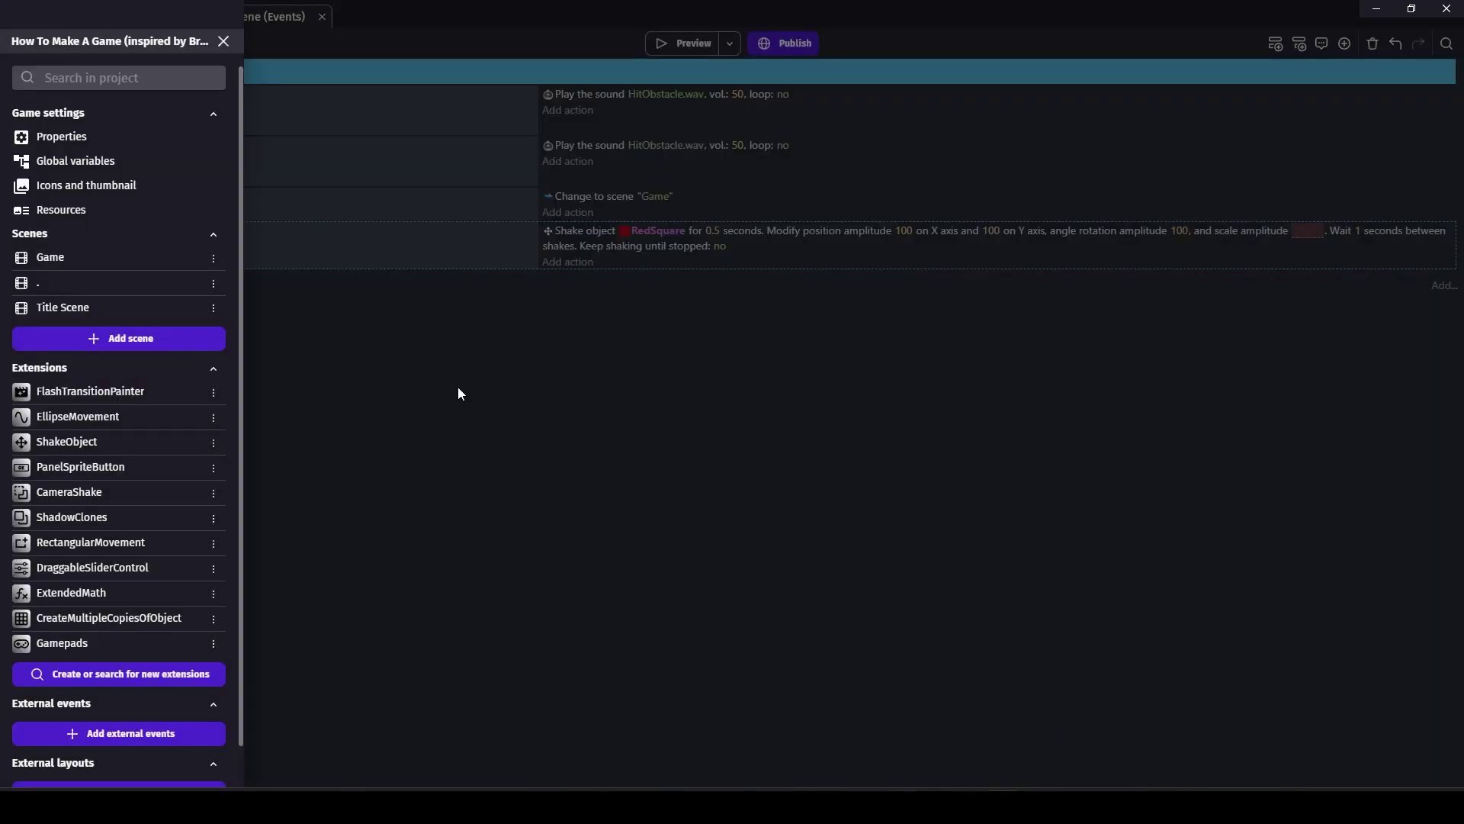
left_click(458, 386)
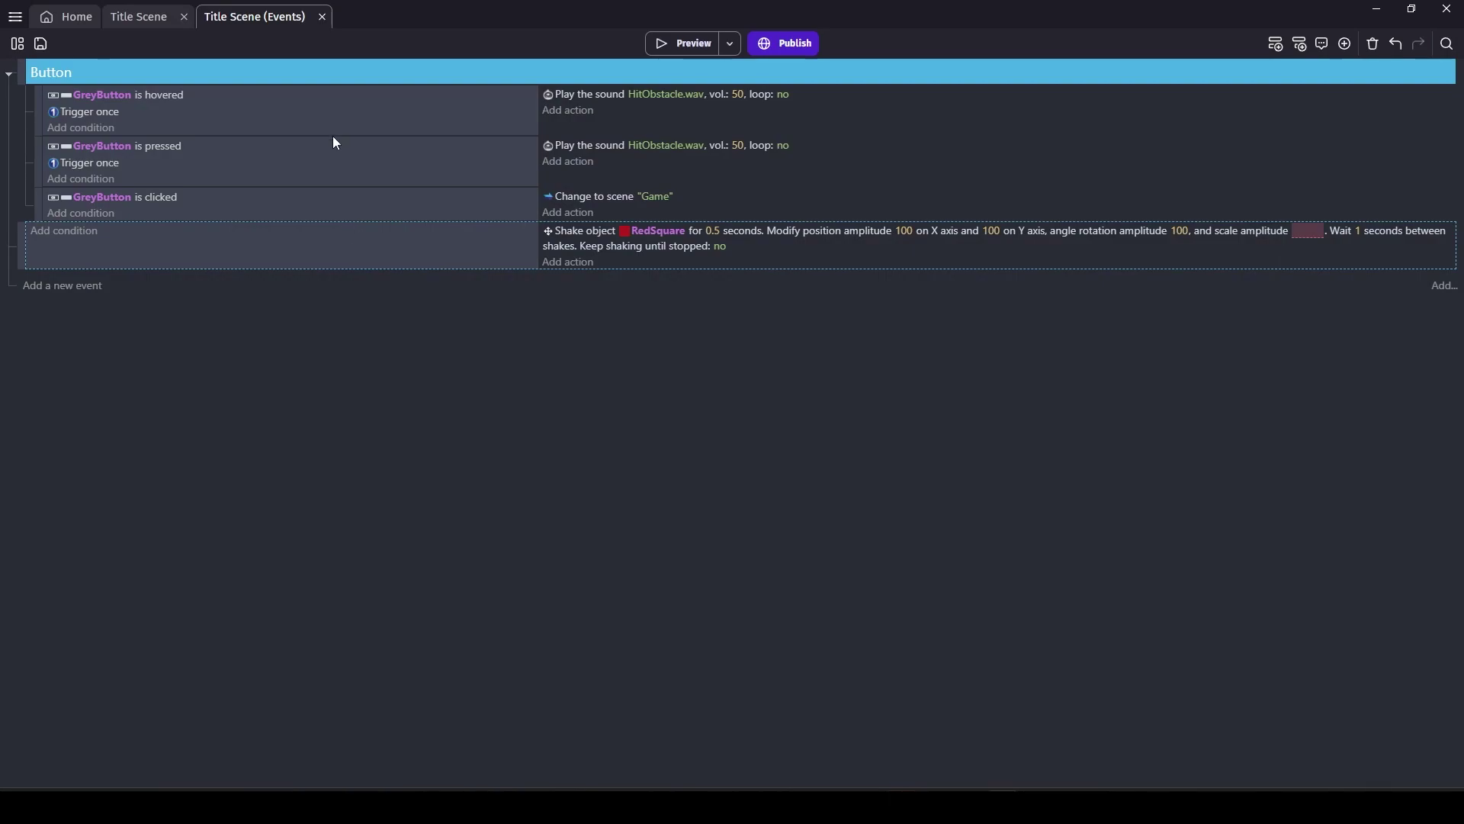
Create a new Shape painter object in the Title Scene and name it Transition.
left_click(148, 17)
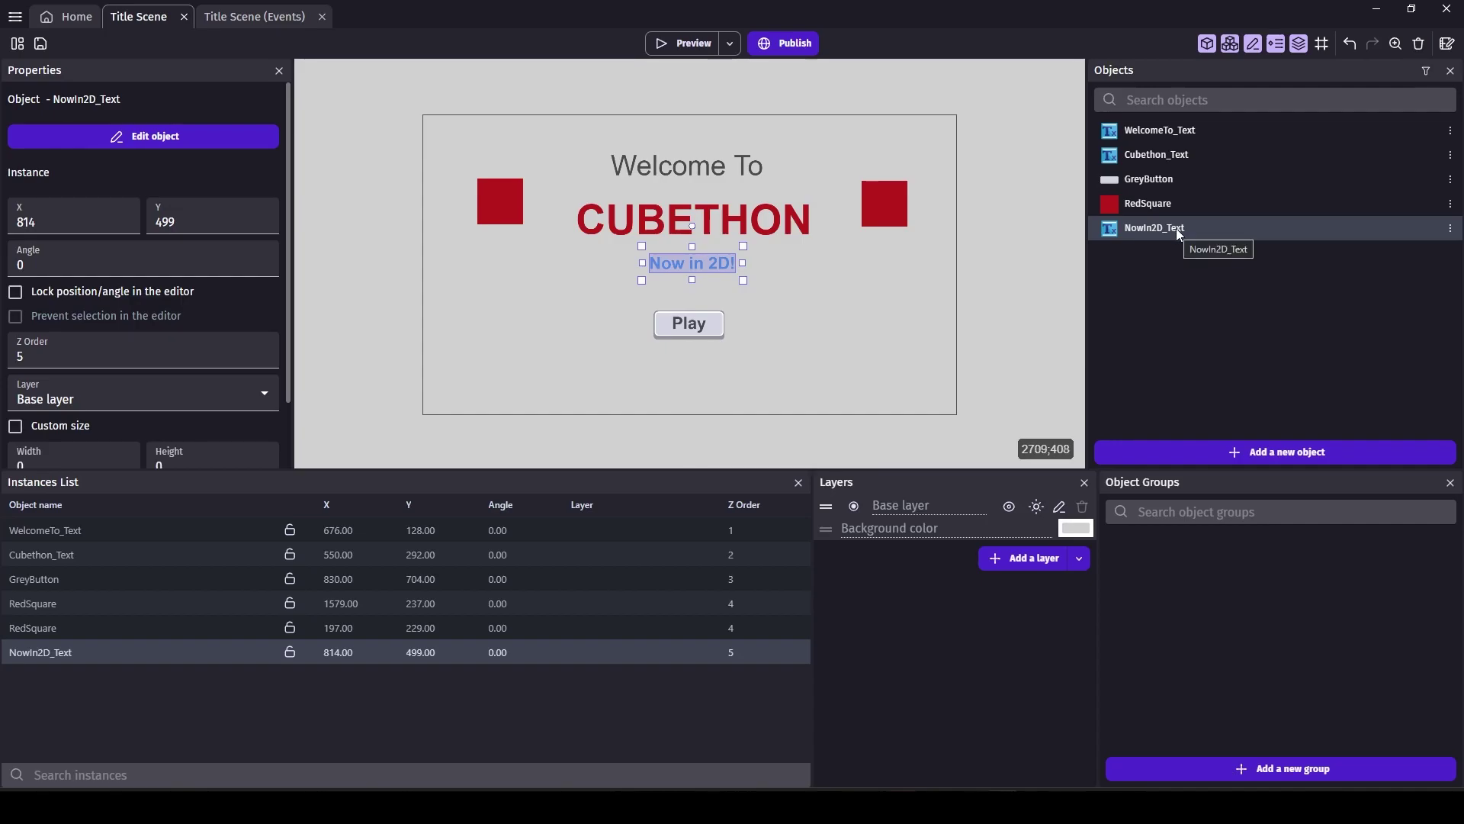
left_click(1152, 277)
left_click(1237, 453)
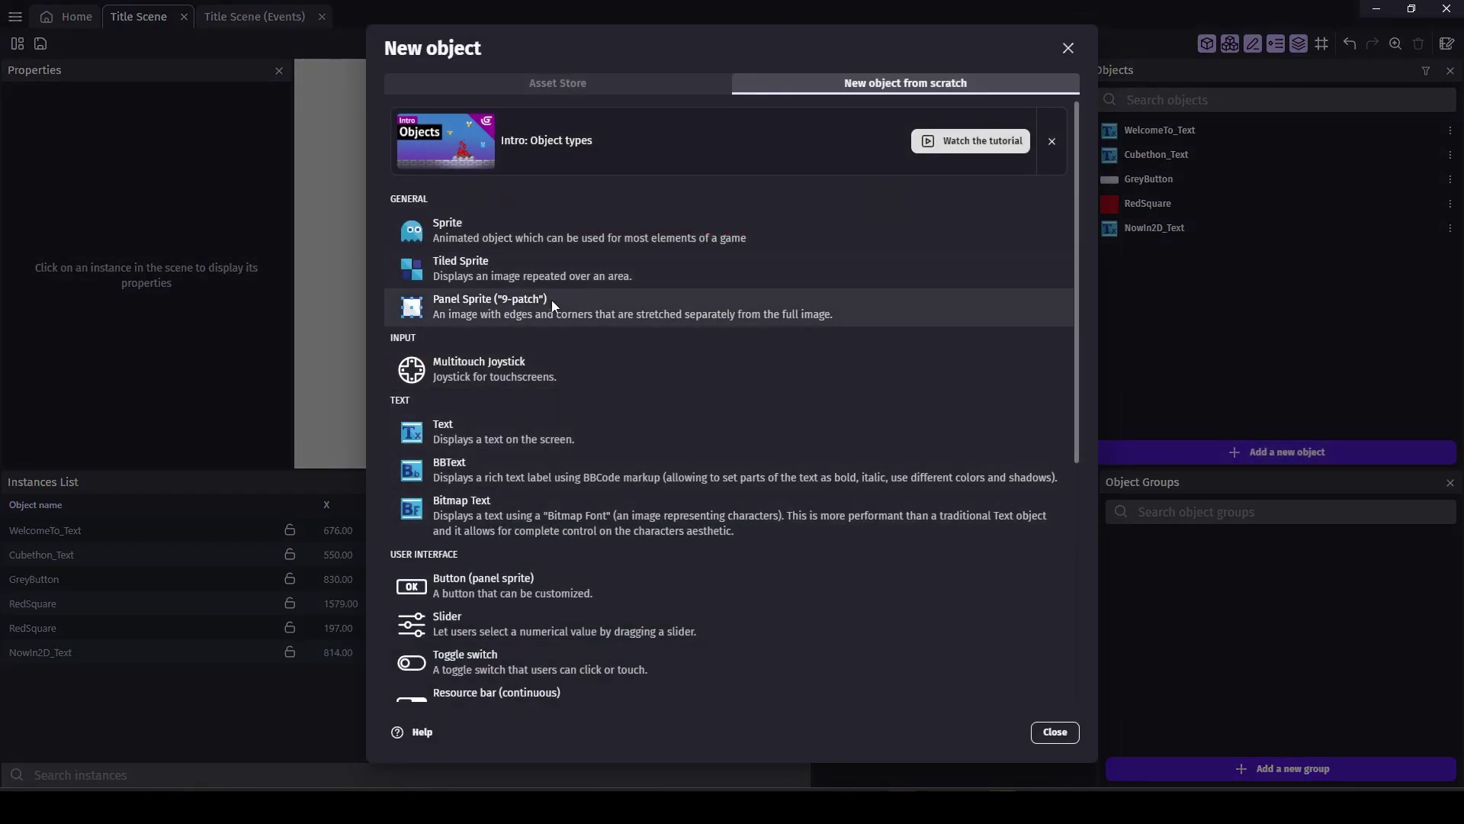
scroll(558, 470, "down", 5)
left_click(546, 676)
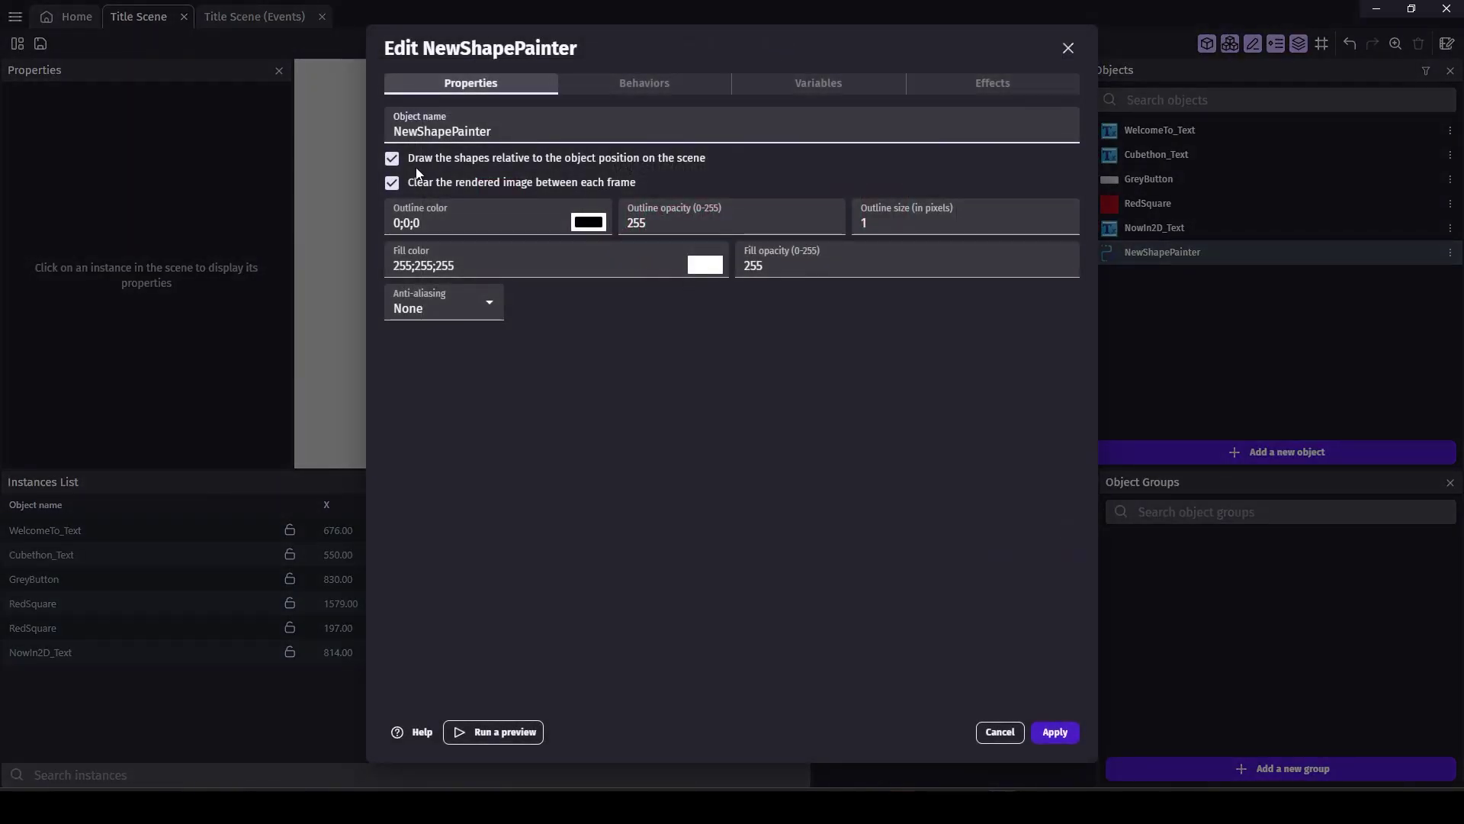
double_click(485, 129)
type("Transition")
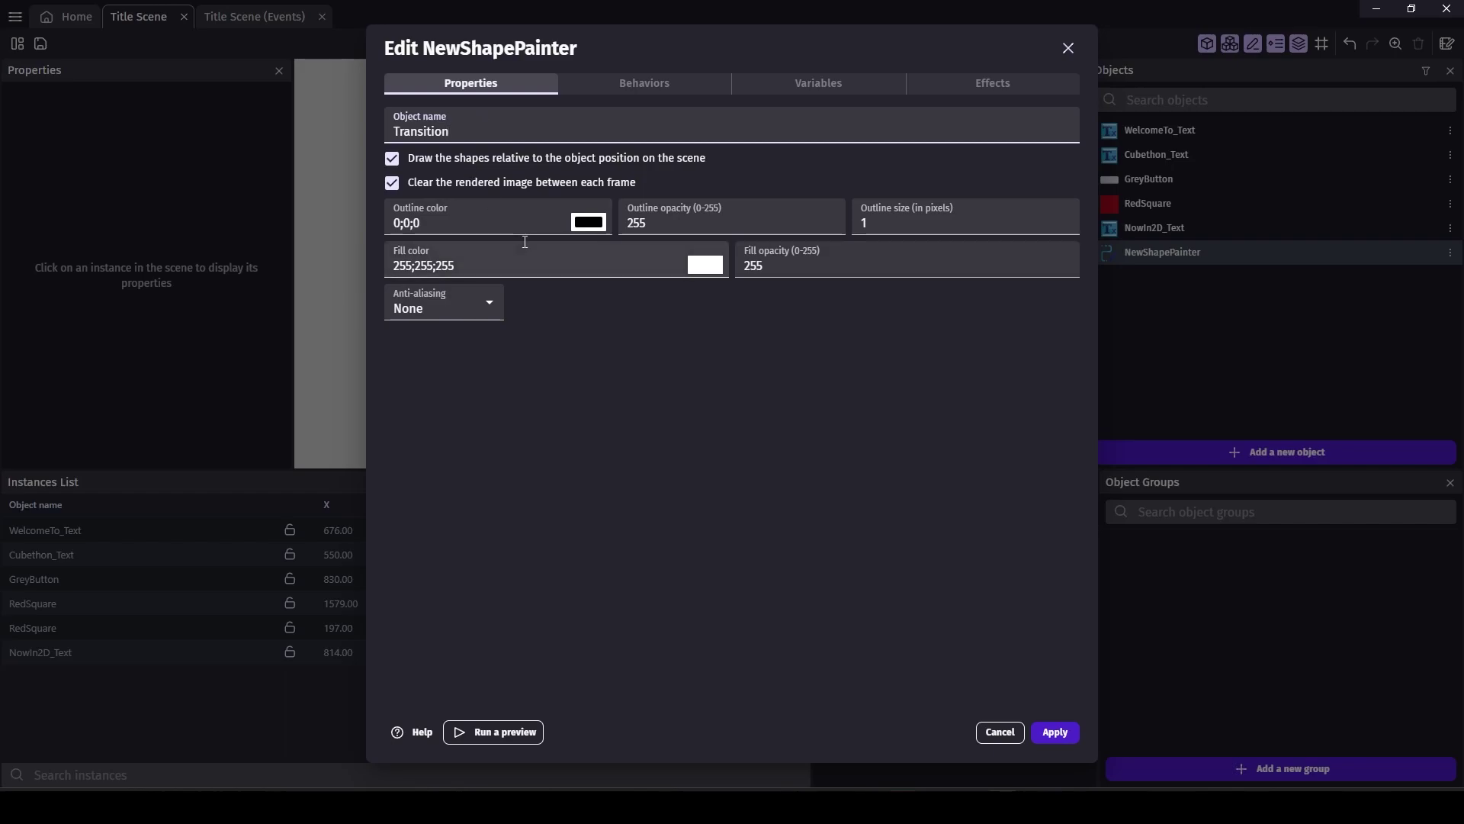
Add the Flash and transition painter behavior to Transition and place an instance at the scene frame's upper-left corner, about X 1, Y -34.
left_click(639, 85)
left_click(730, 417)
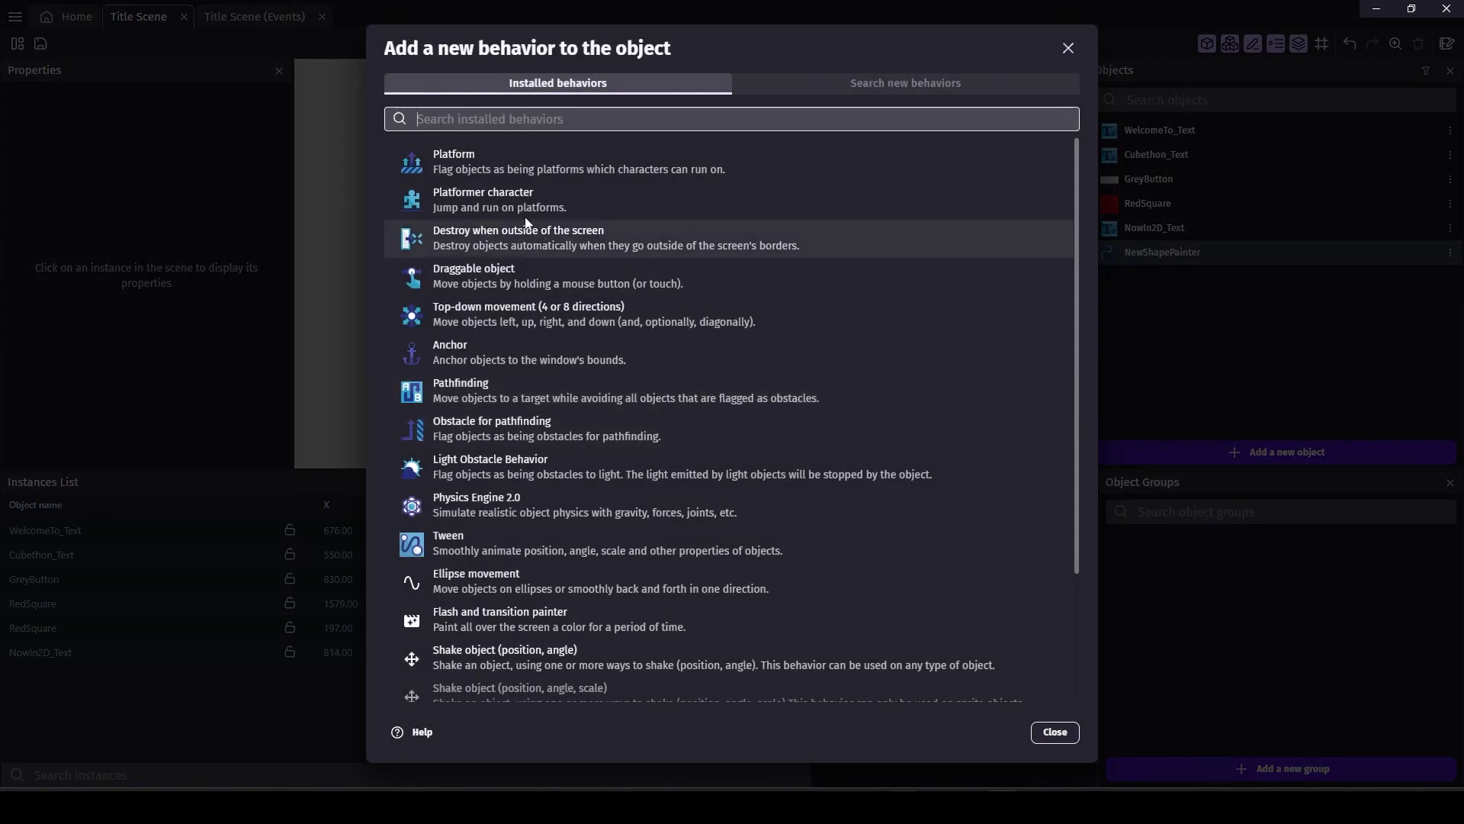
left_click(538, 617)
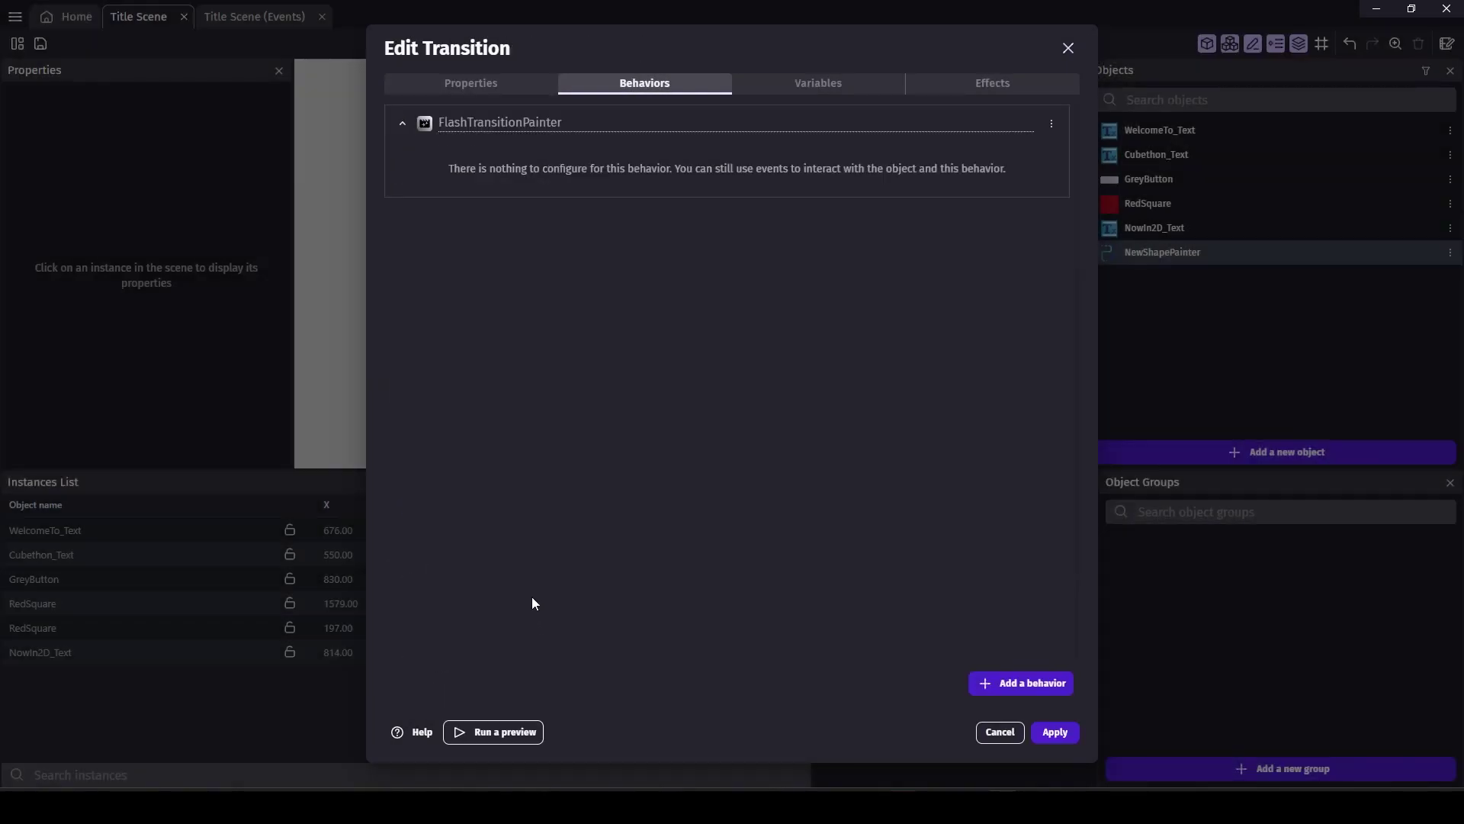
left_click(1055, 732)
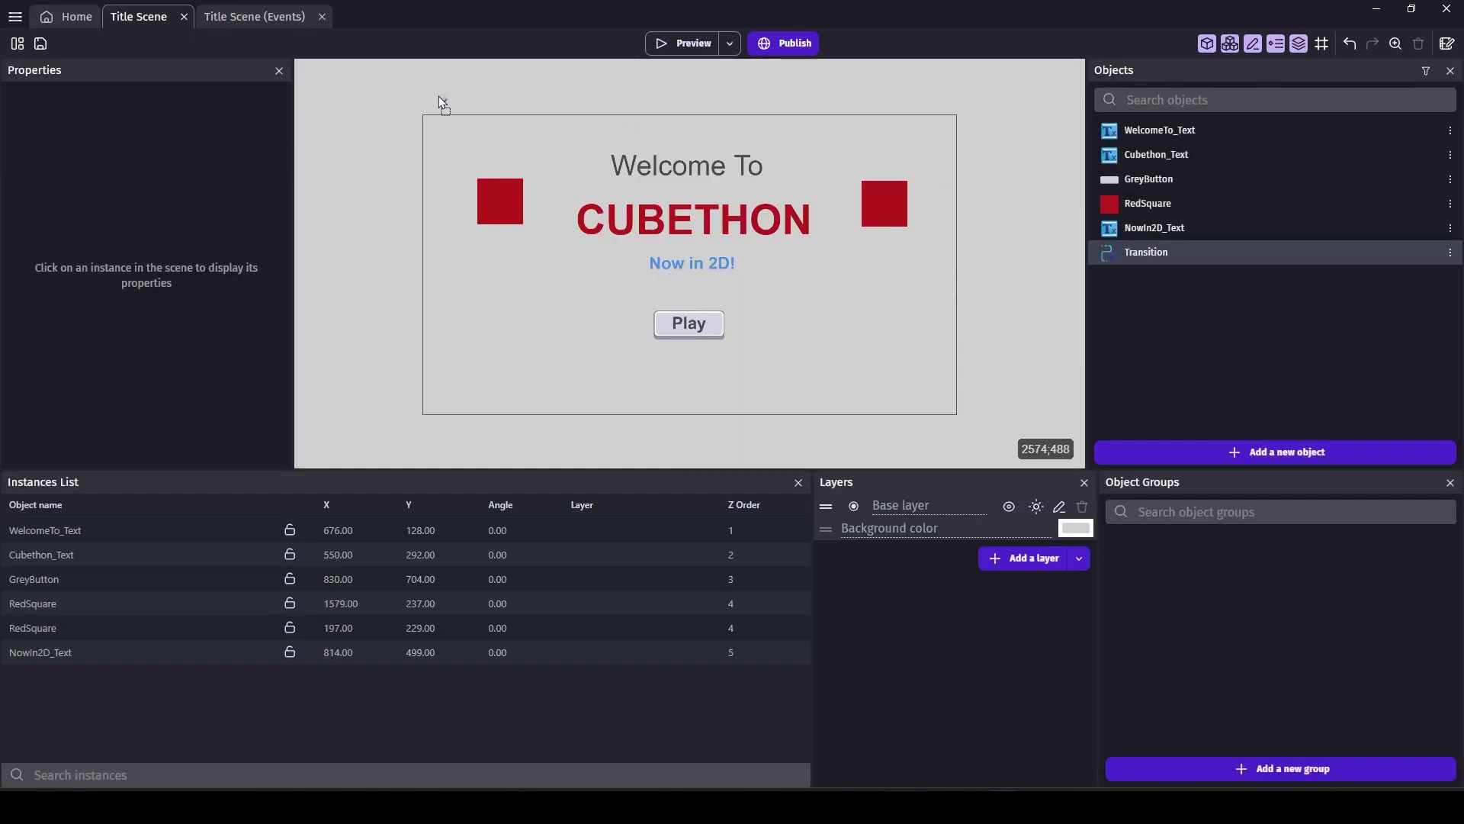
left_click_drag(440, 101, 428, 117)
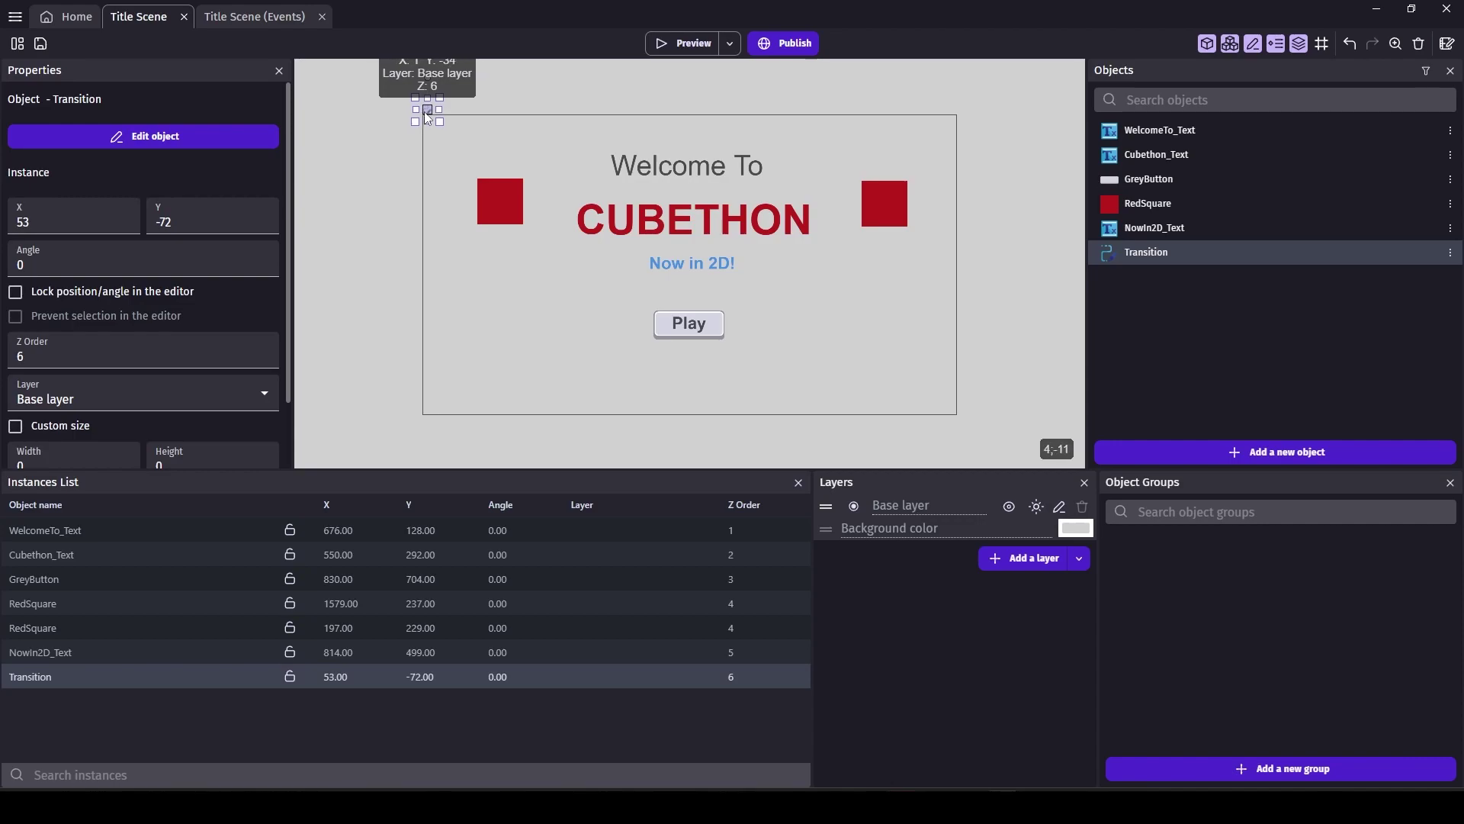
left_click(429, 154)
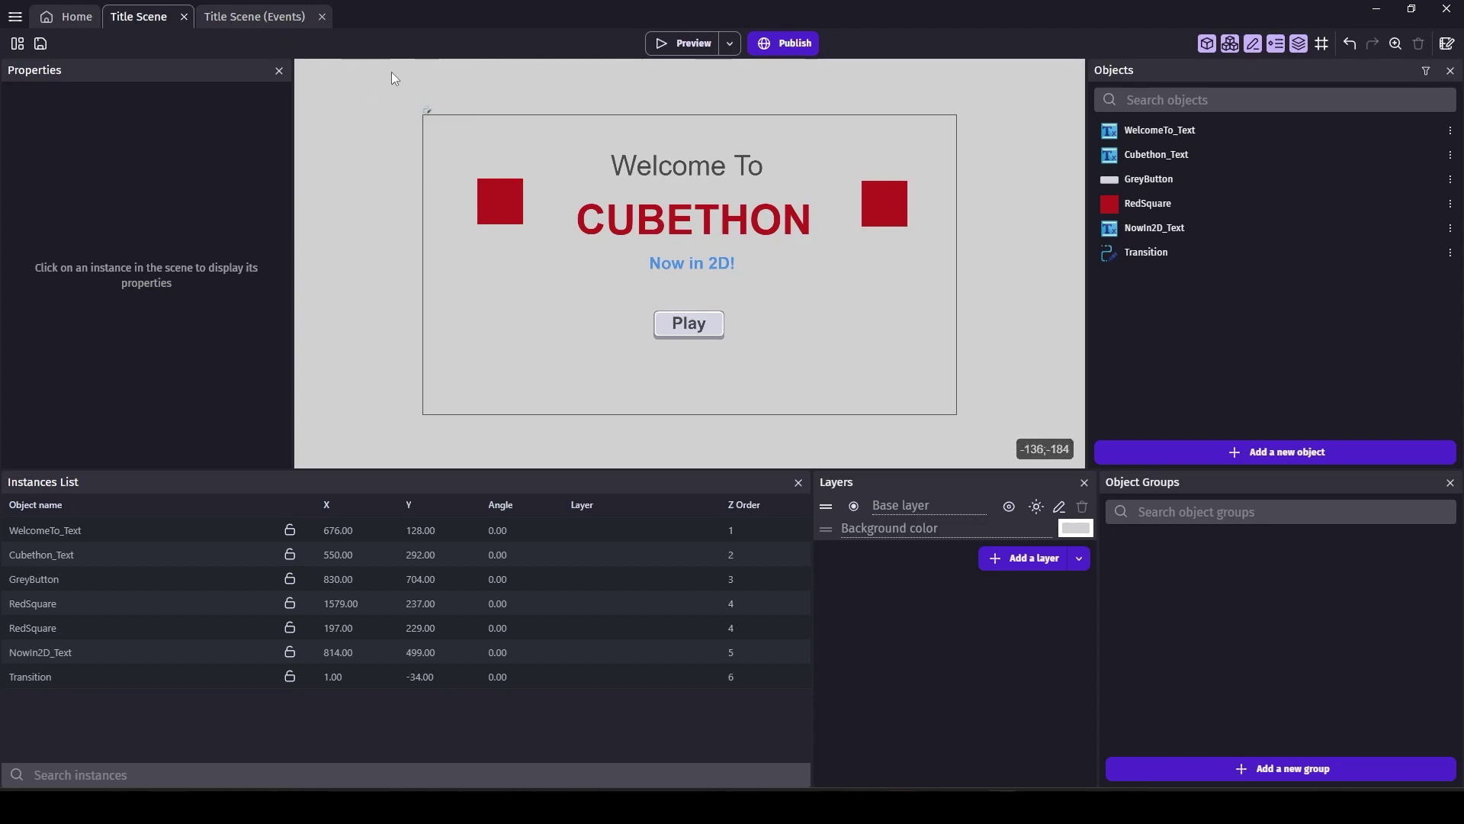
Start a Paint Effect action for the Transition object in the GreyButton clicked event.
left_click(248, 16)
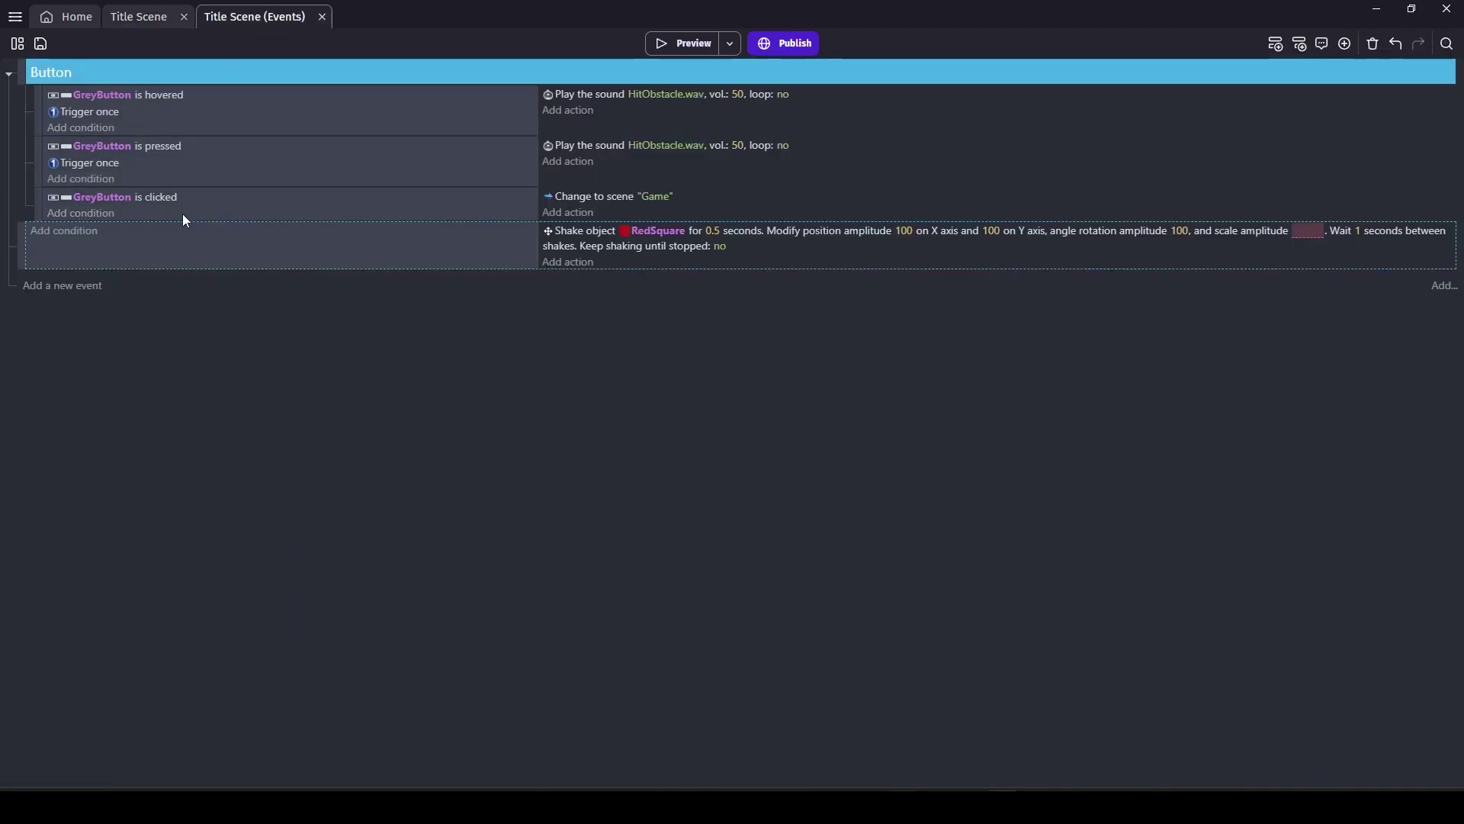
left_click(570, 213)
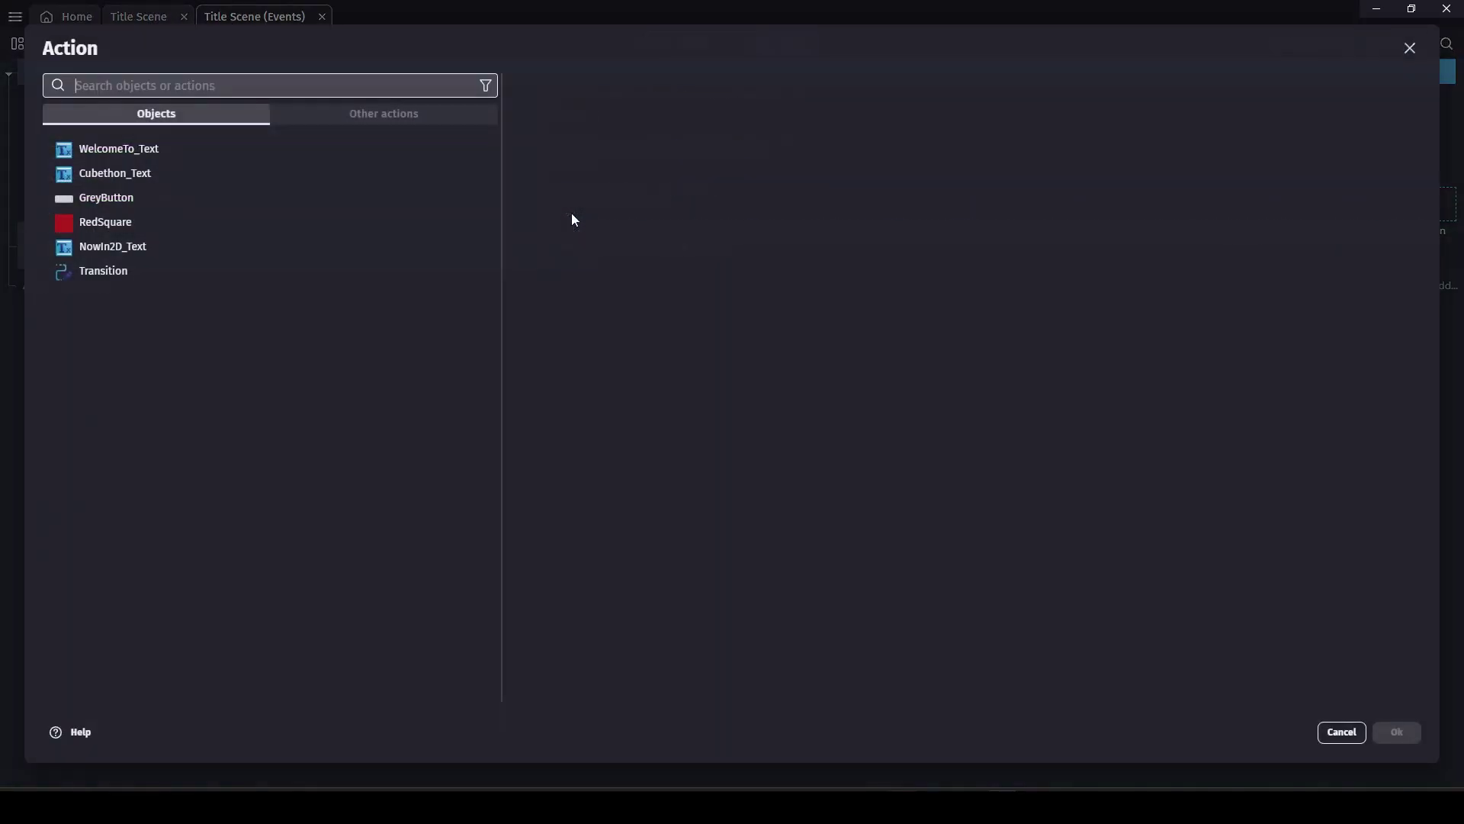
left_click(158, 228)
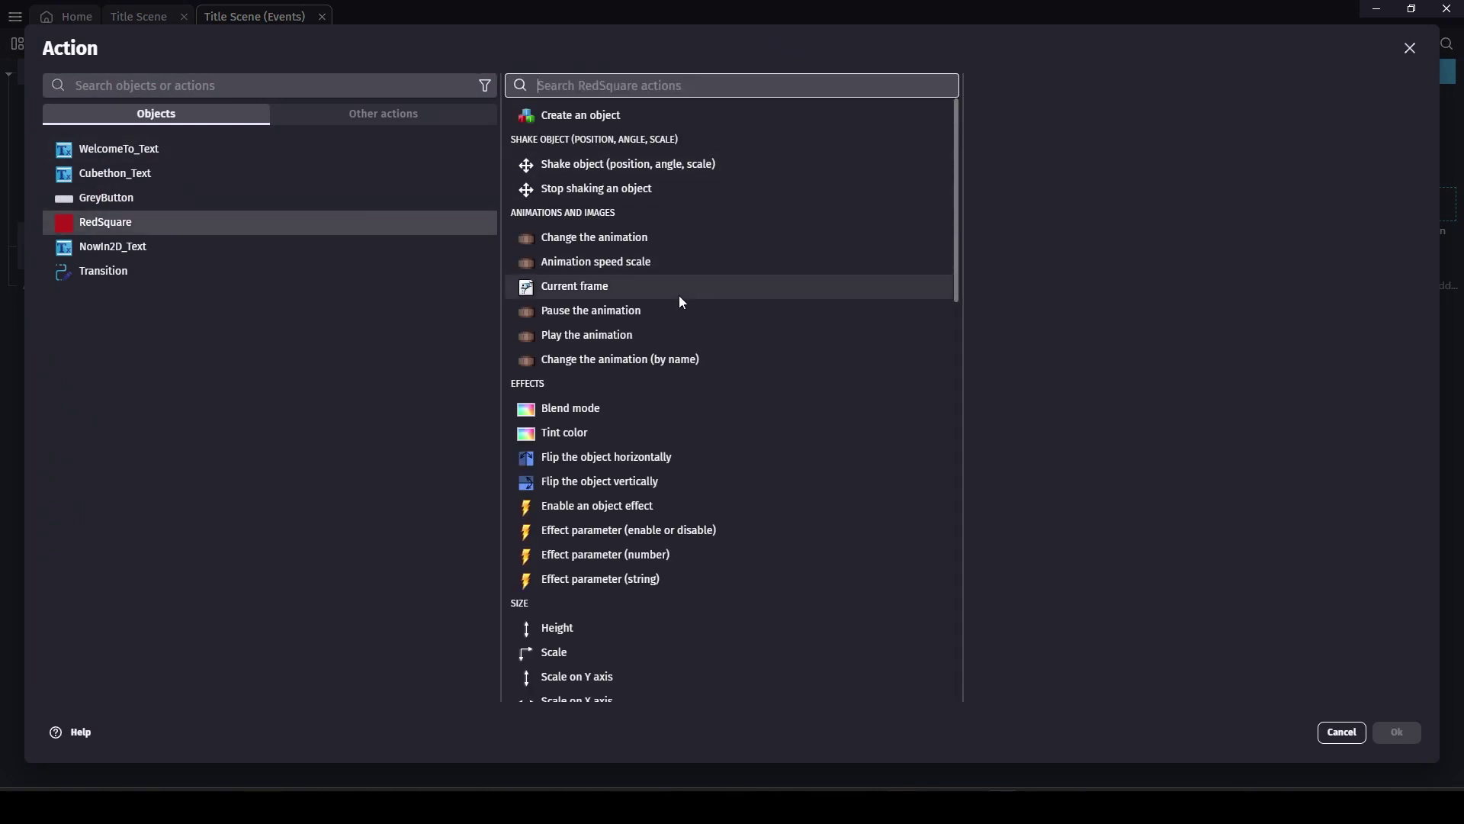
left_click(103, 271)
scroll(656, 273, "down", 10)
scroll(646, 373, "up", 15)
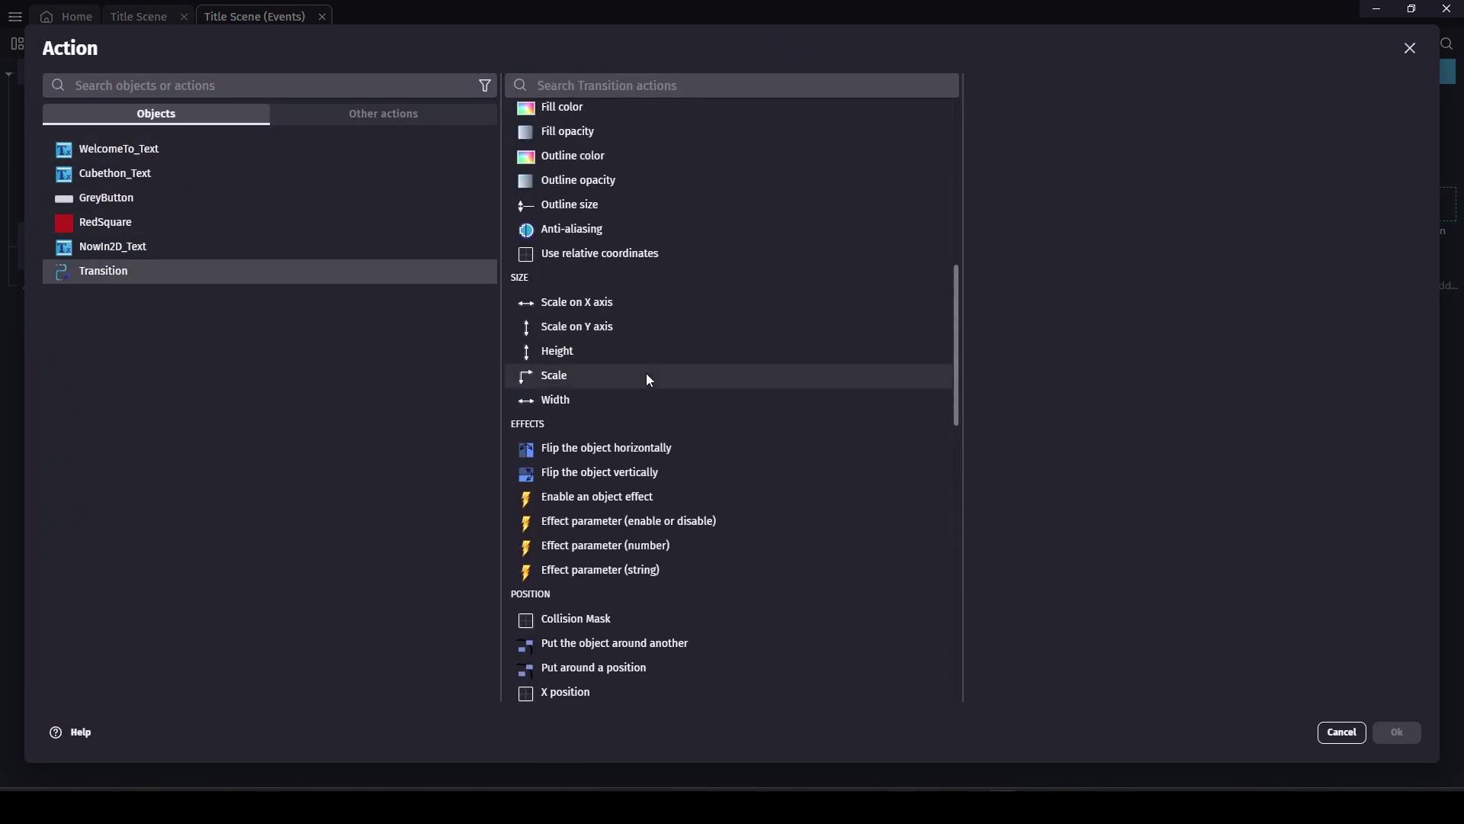
left_click(583, 166)
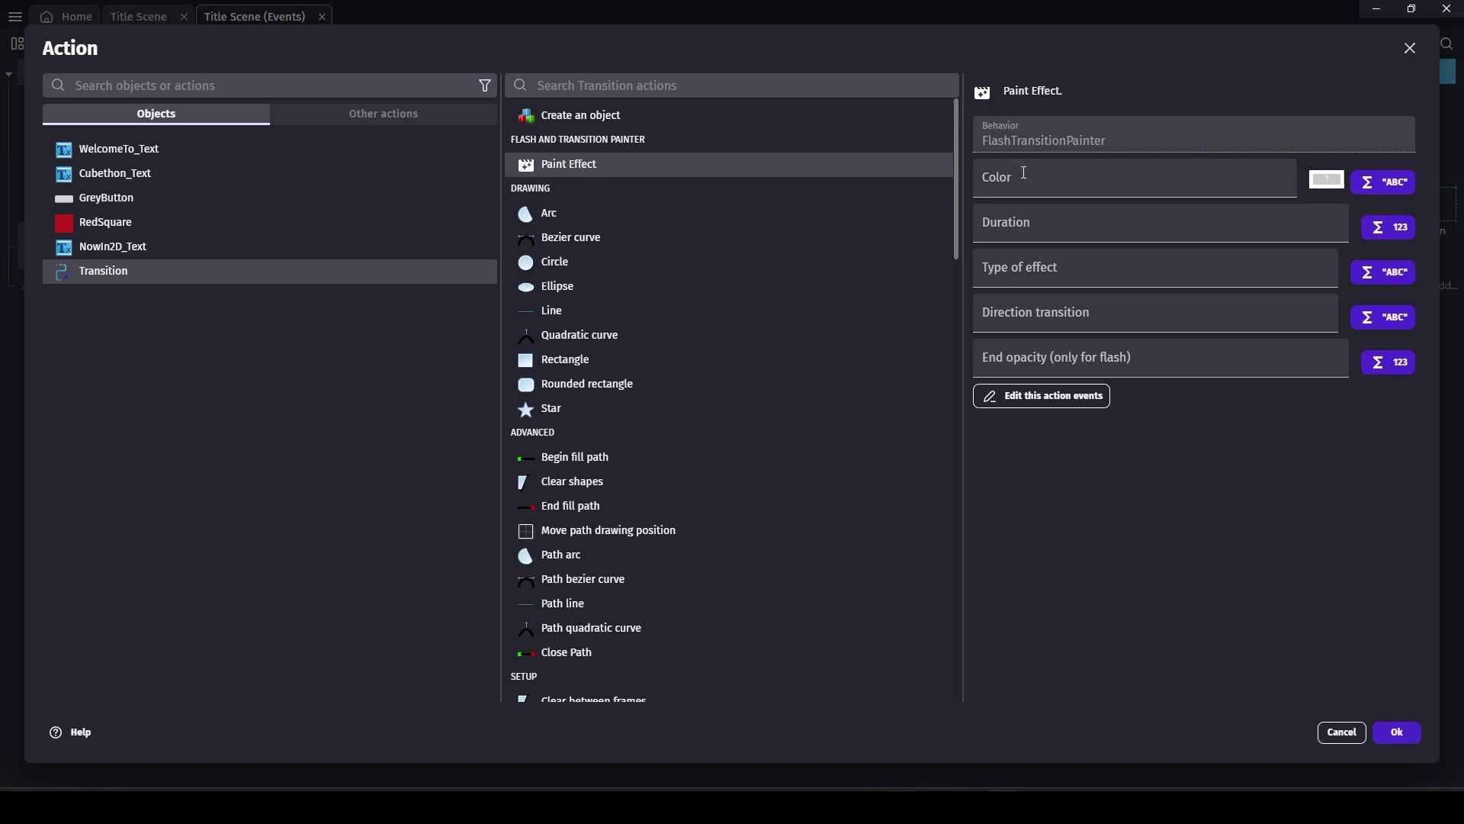
Set the Paint Effect color to RGB 184, 27, 27.
left_click(1325, 182)
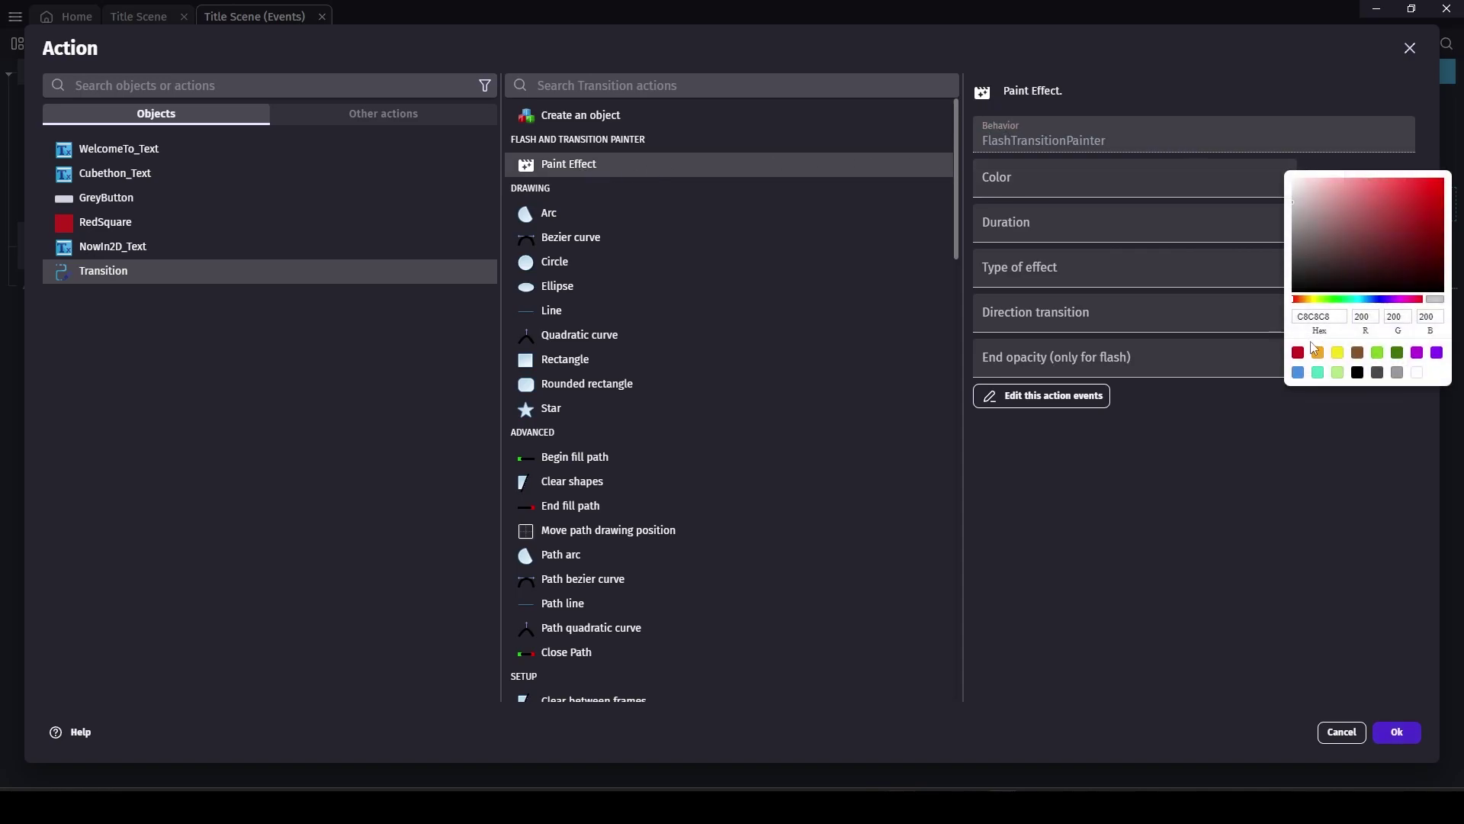
double_click(1367, 316)
type("184")
key("Tab")
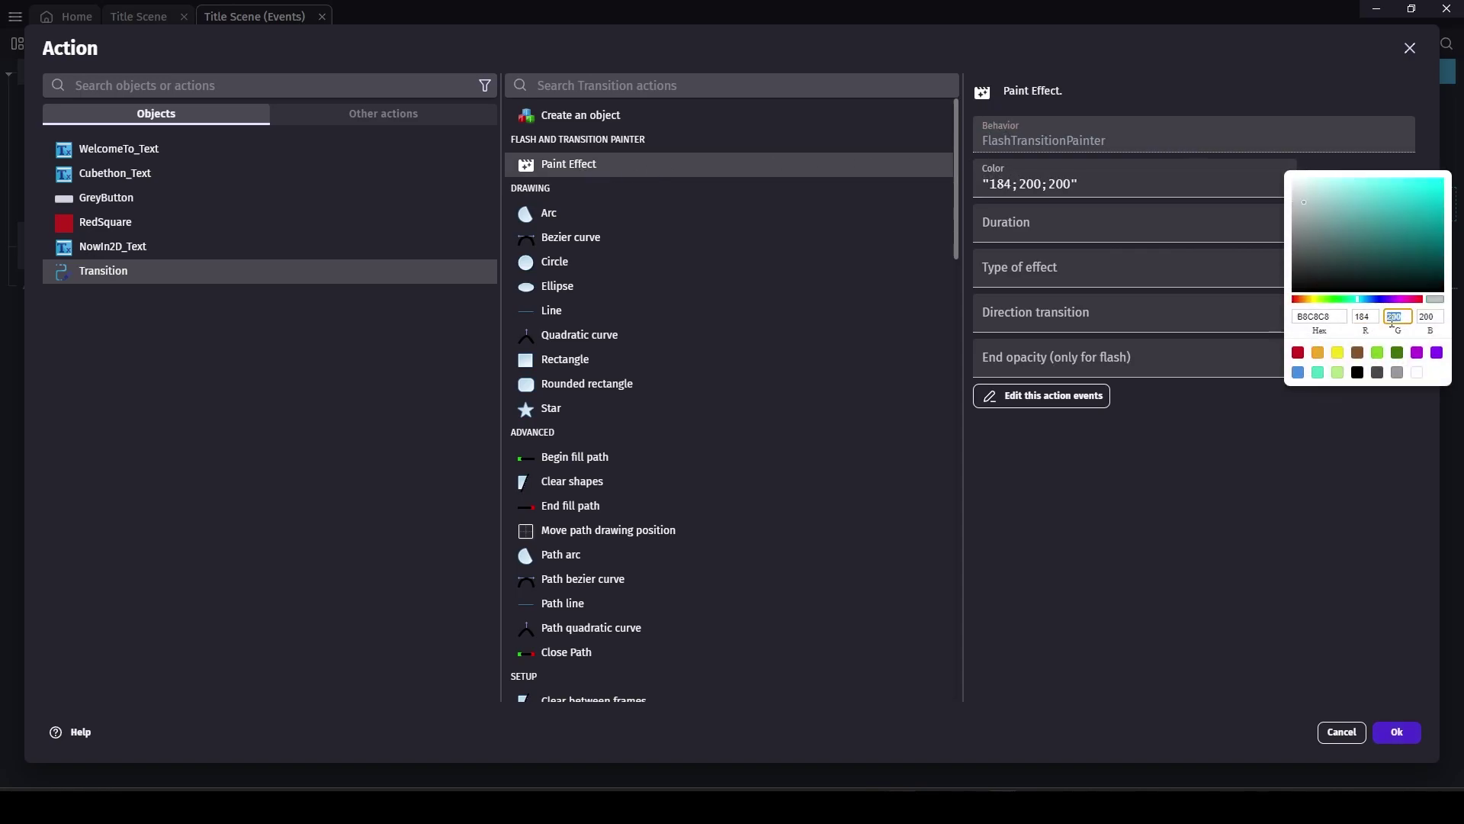
type("27")
left_click(1422, 315)
type("27")
Set the Paint Effect duration to 1, the effect type to "Circular" and the direction to "Forward", and accept the action.
left_click(1023, 226)
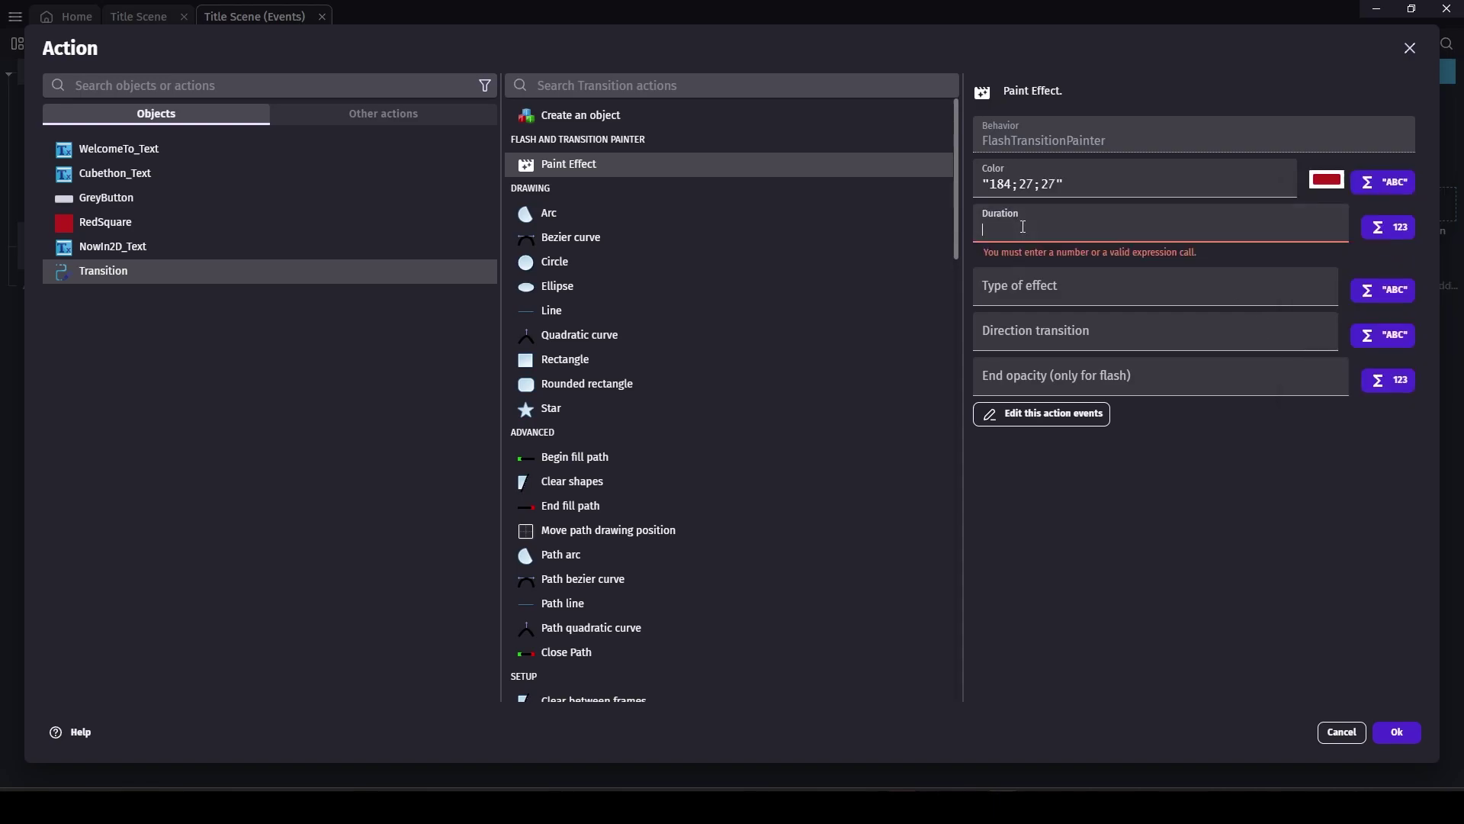
left_click(1018, 269)
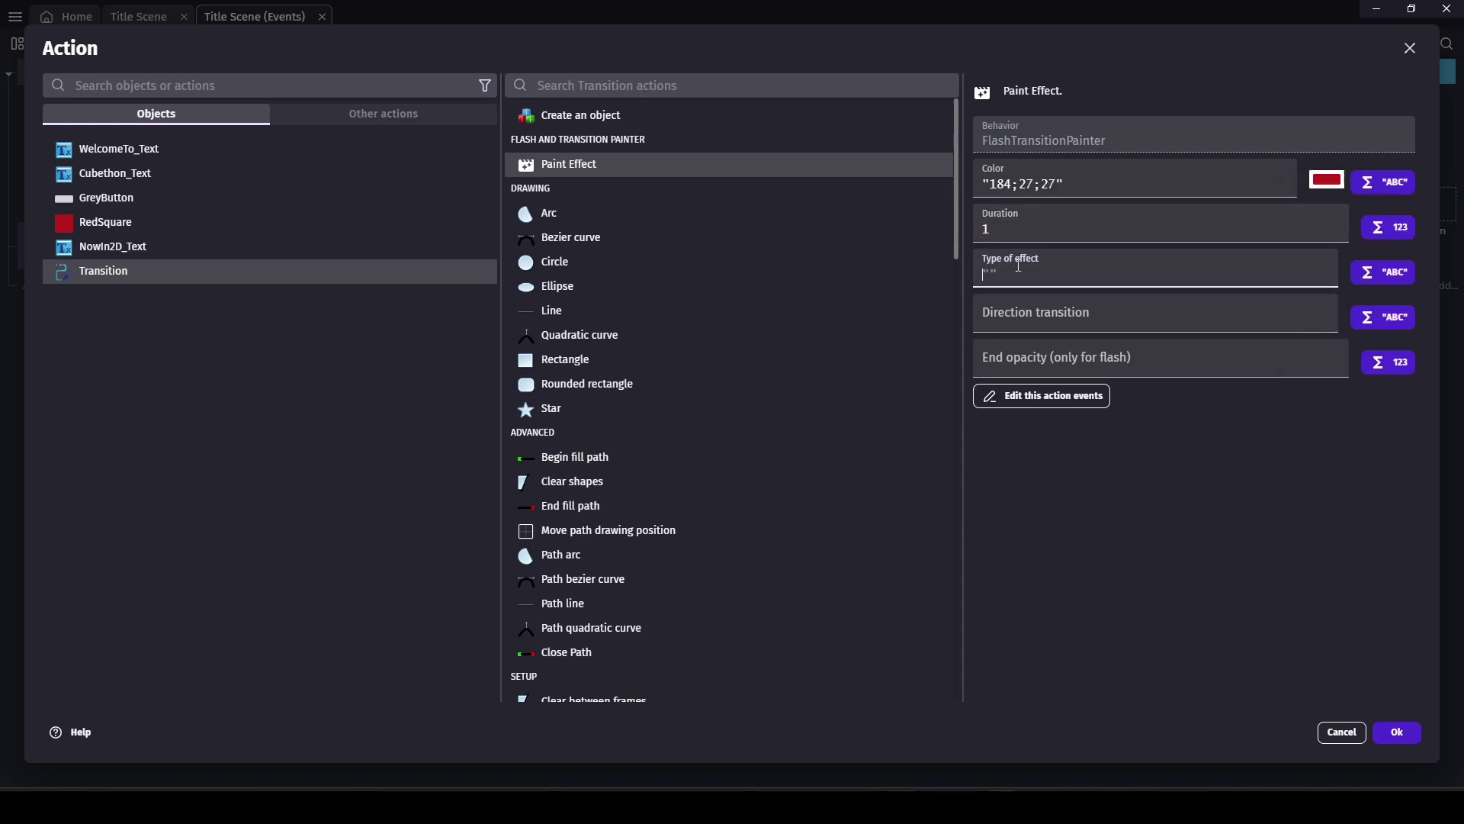
type("\"")
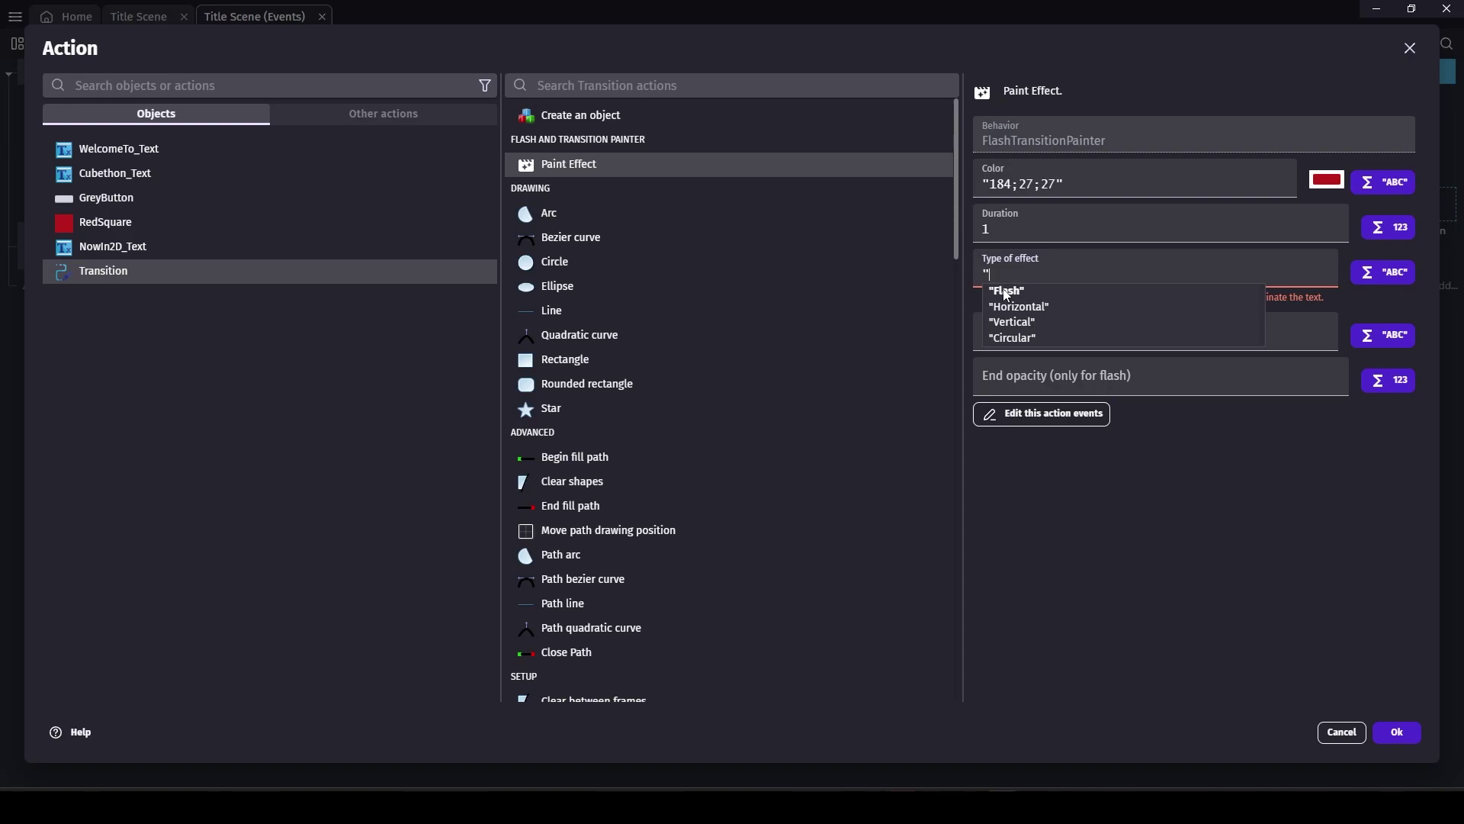
left_click(1011, 339)
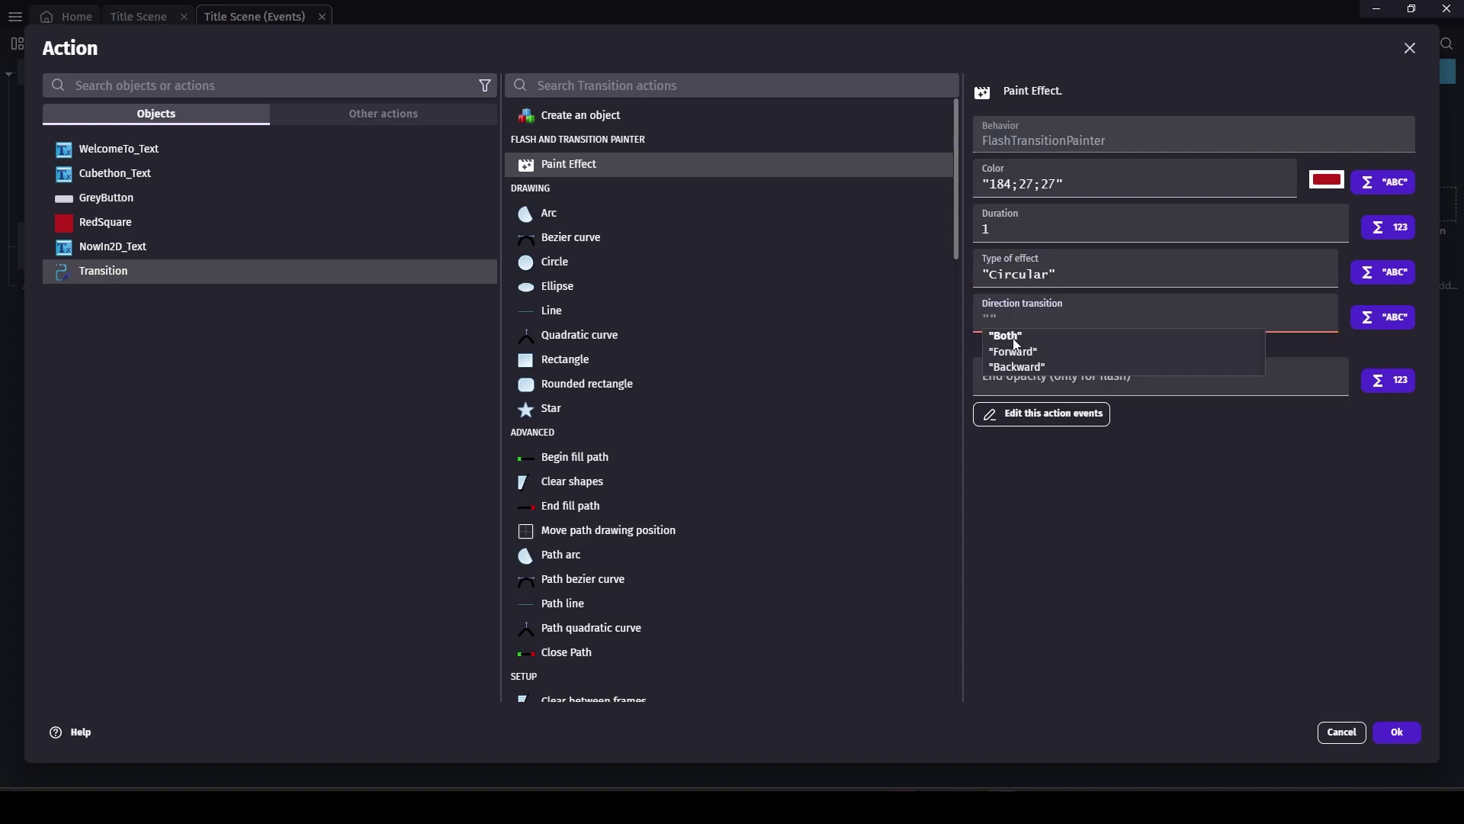
left_click(1019, 352)
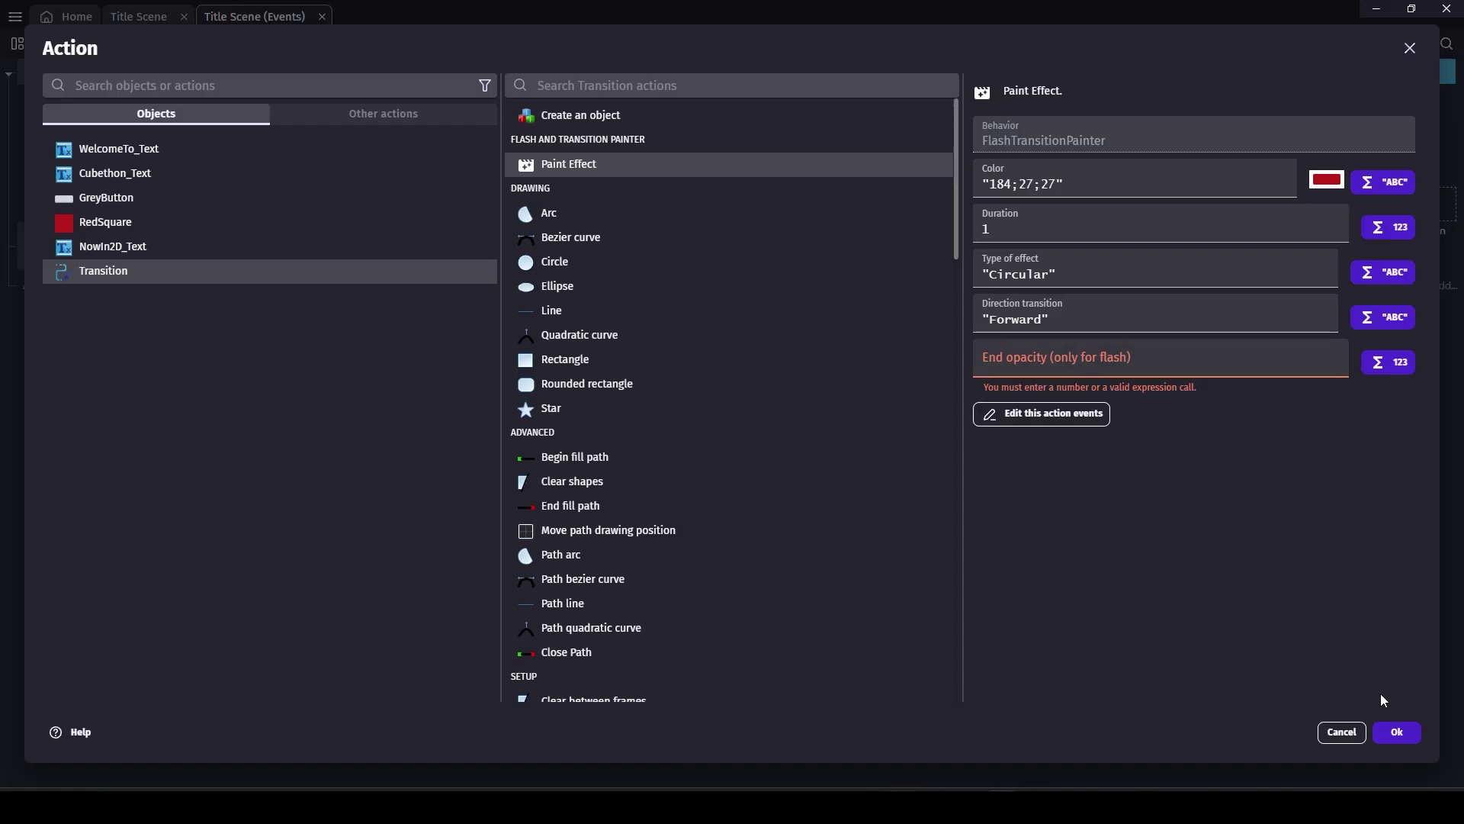
left_click(1400, 733)
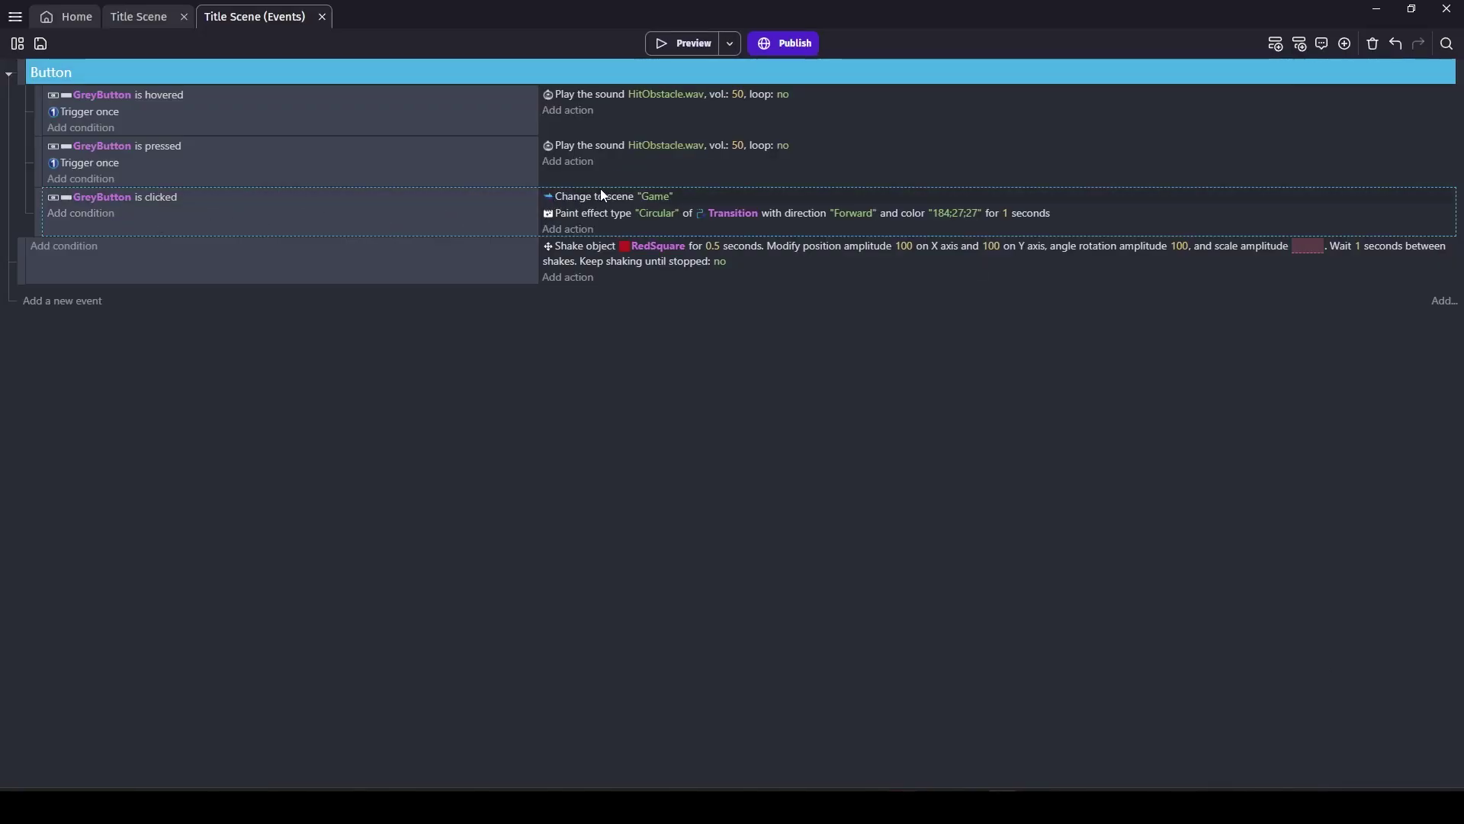
Reorder the GreyButton clicked actions so the Paint Effect precedes the scene change, and insert a 1-second Wait action between them.
left_click_drag(590, 204, 593, 236)
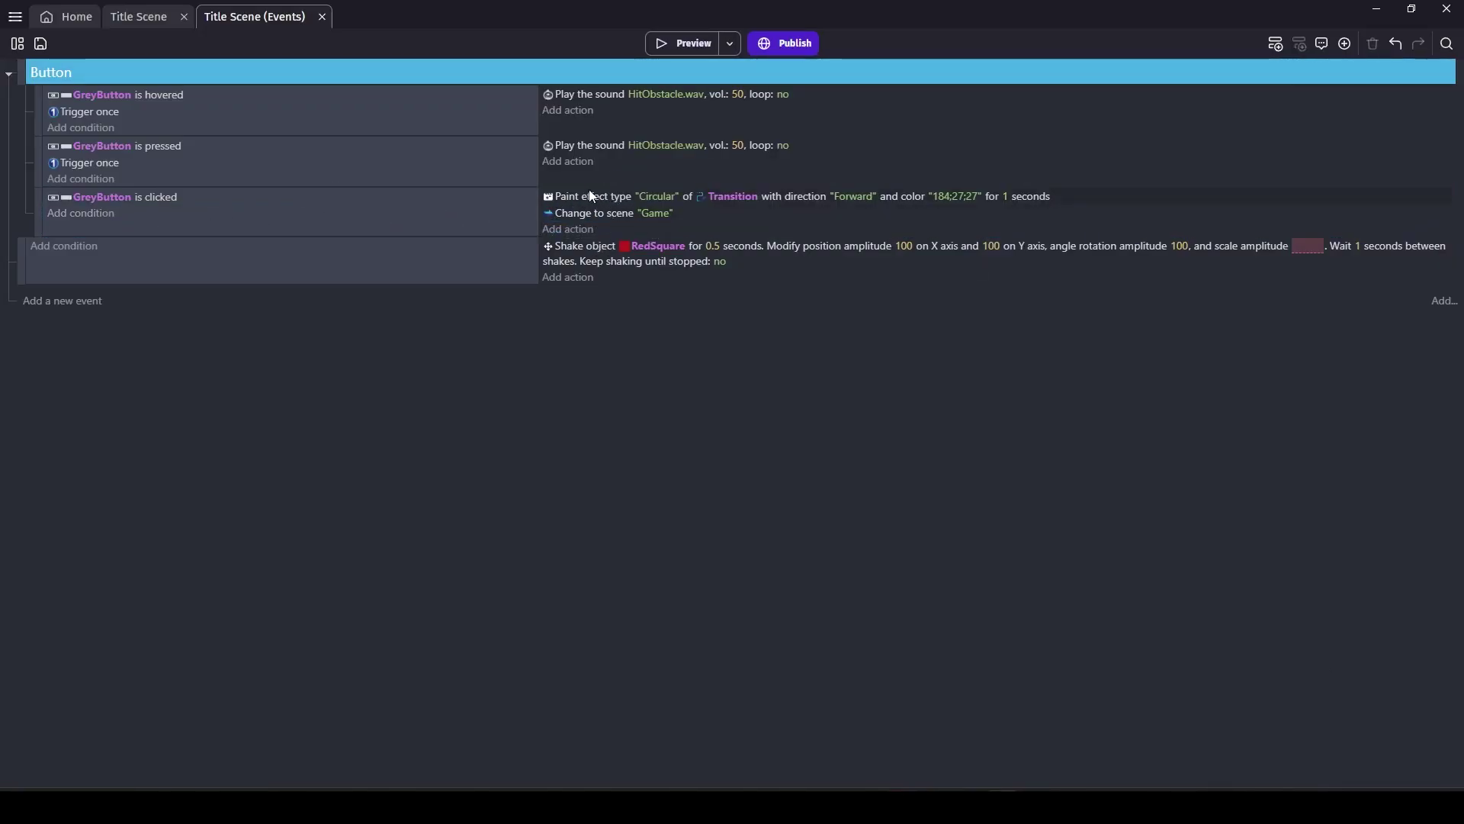
left_click(566, 228)
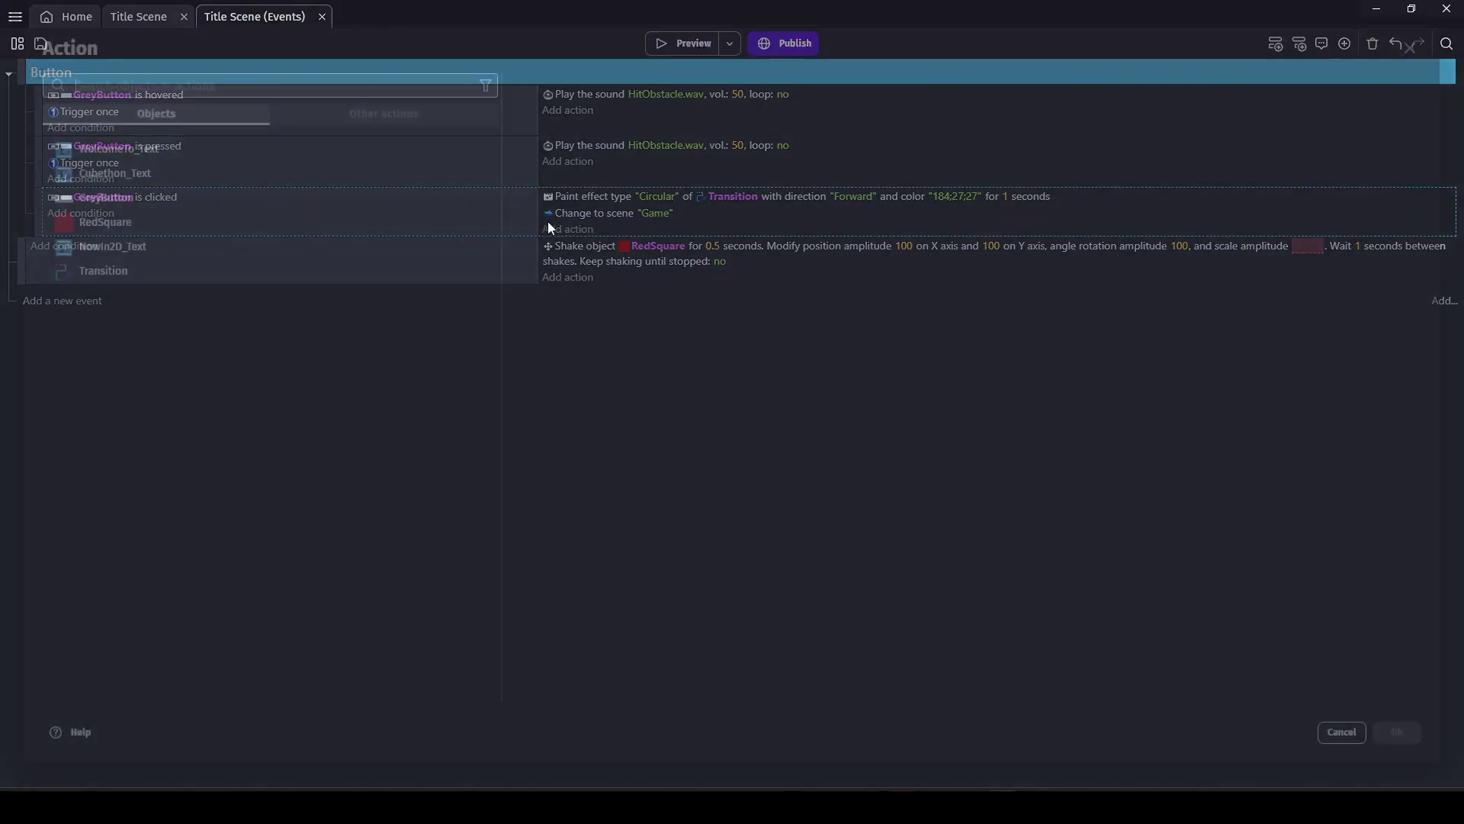
type("wiat")
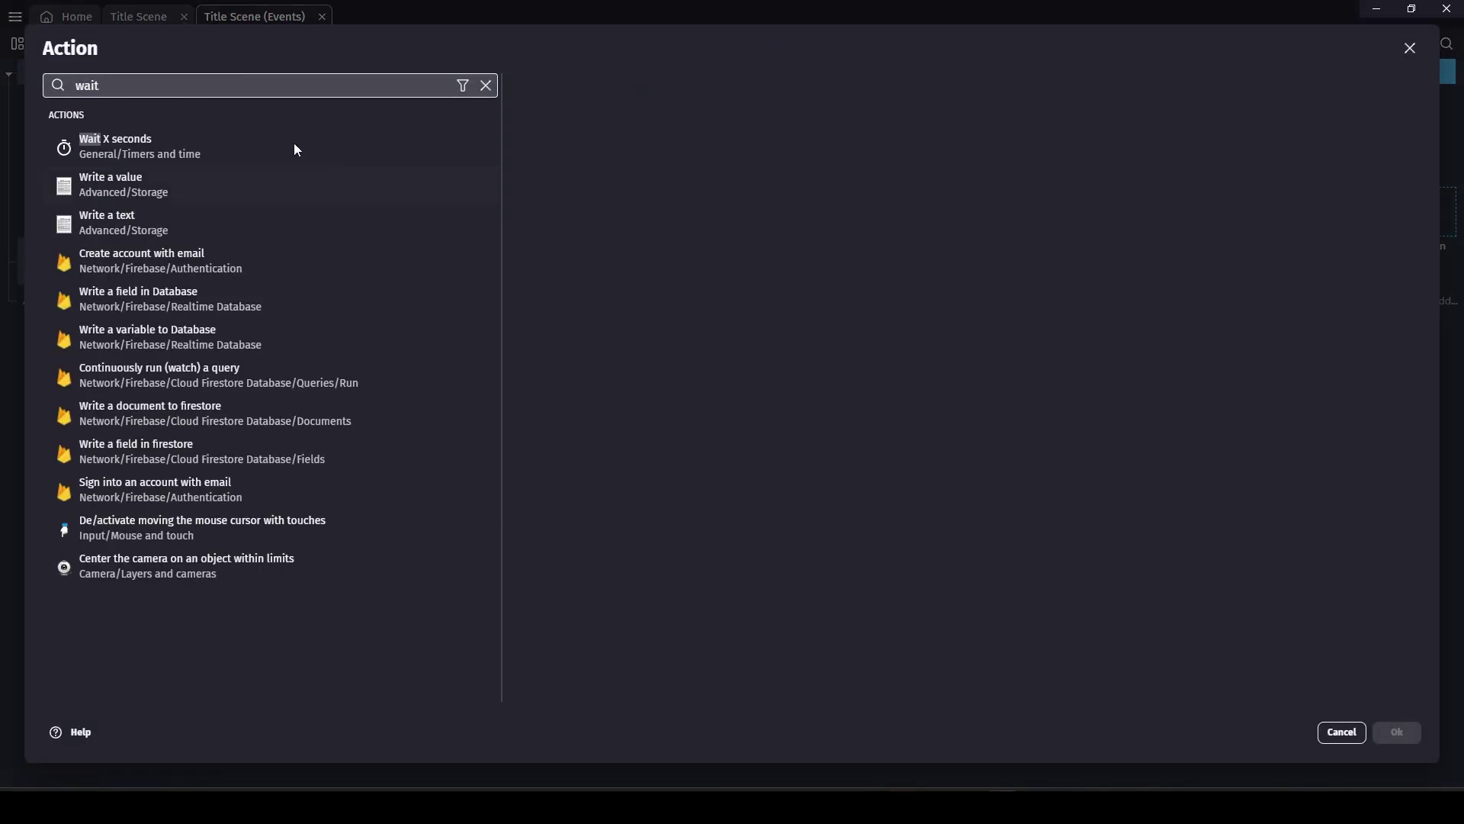
left_click(295, 144)
type("1")
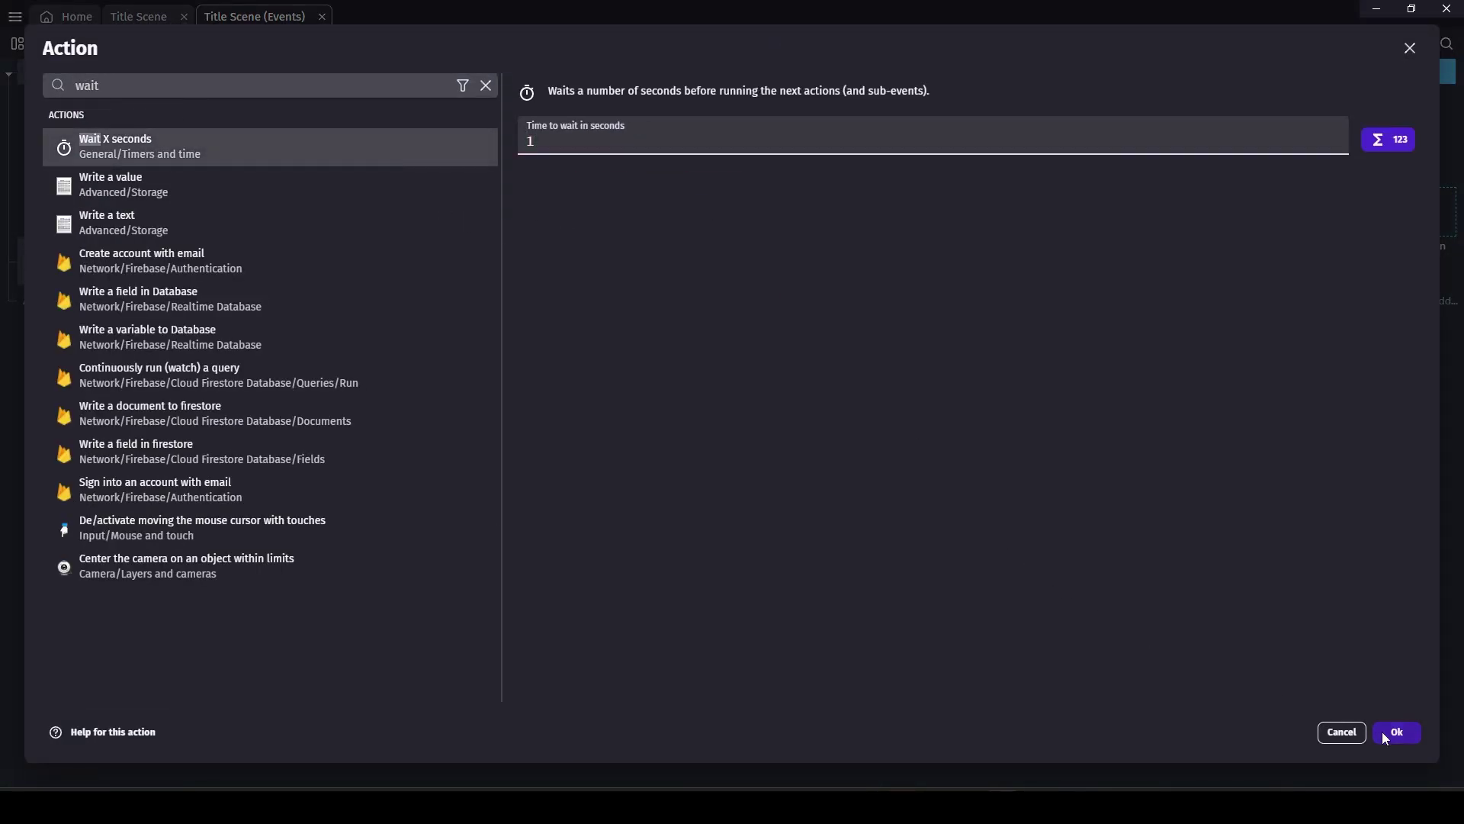
left_click(1396, 732)
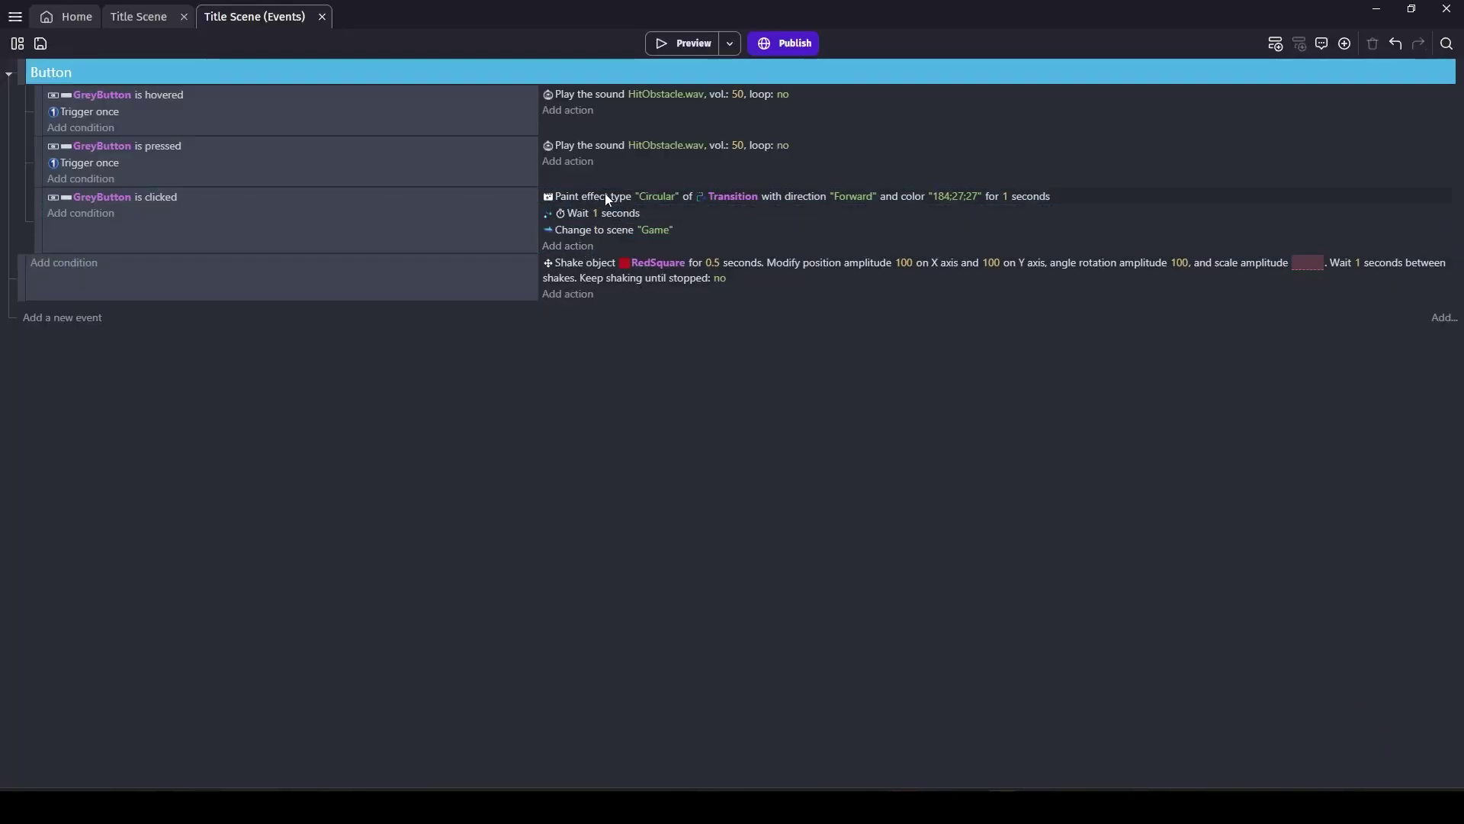
Preview the title scene, test the Play button's transition into the Game scene, and close the preview.
left_click(681, 42)
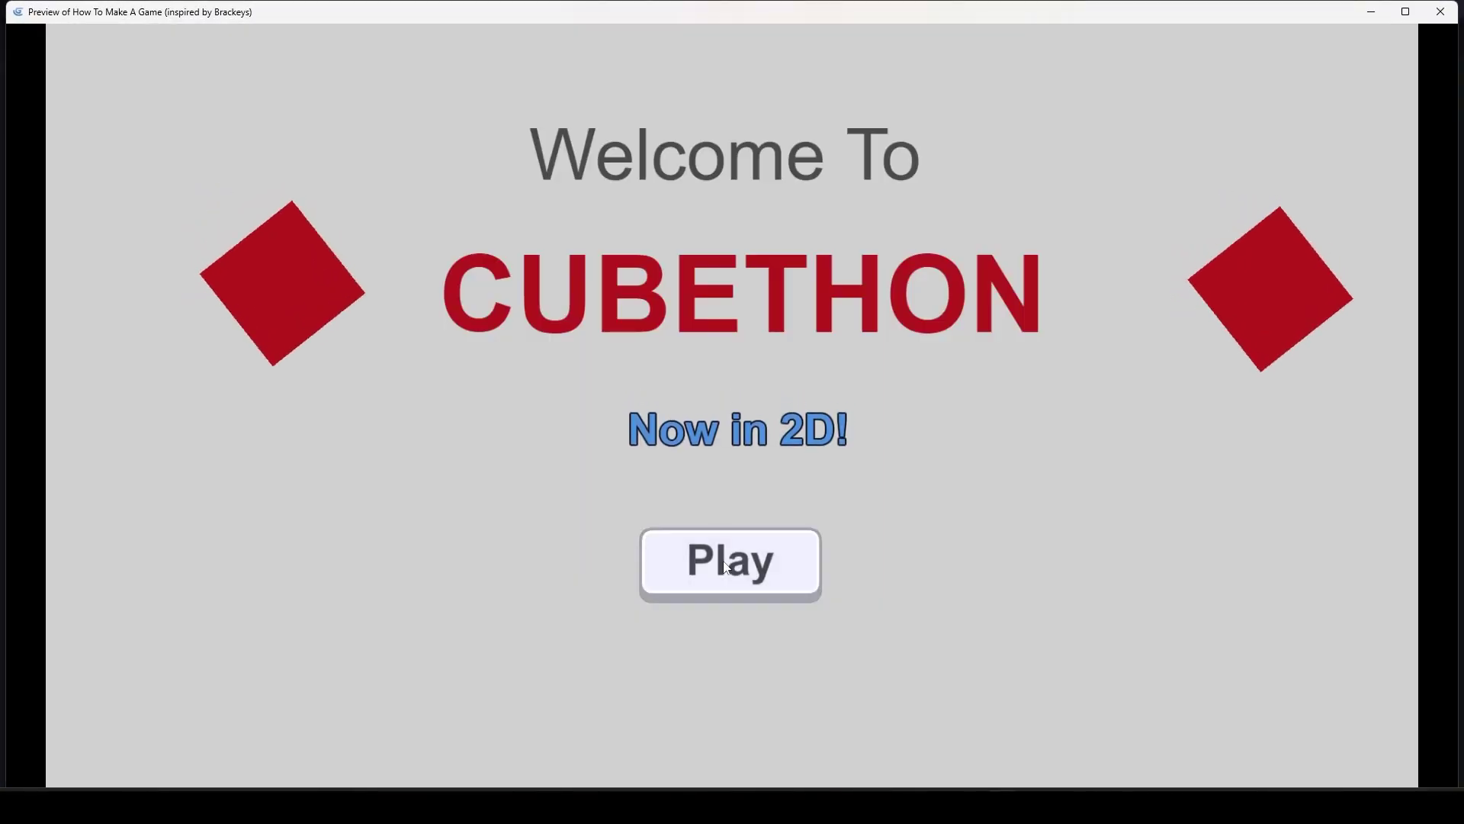
left_click(725, 566)
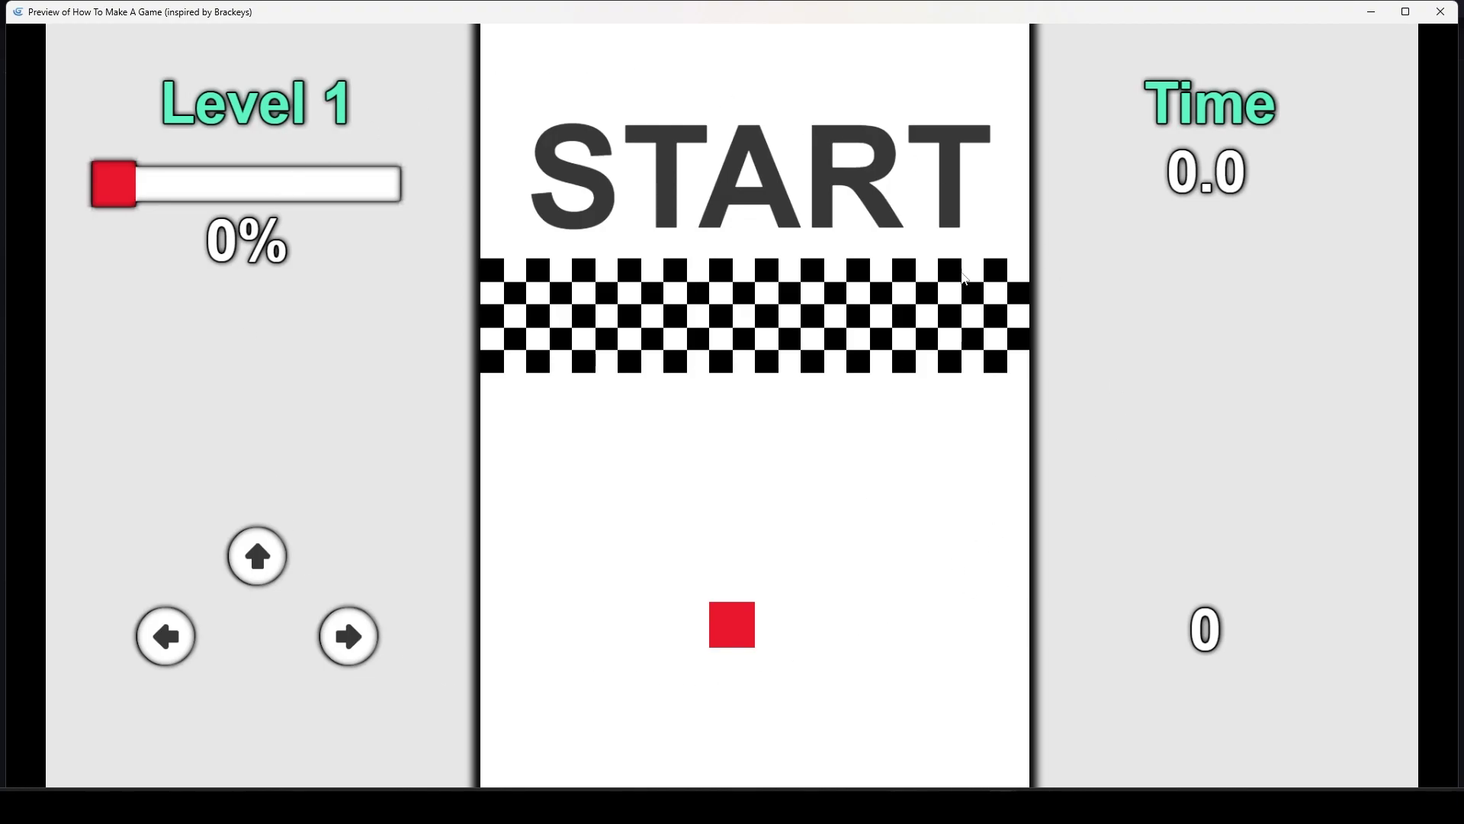
left_click(1441, 12)
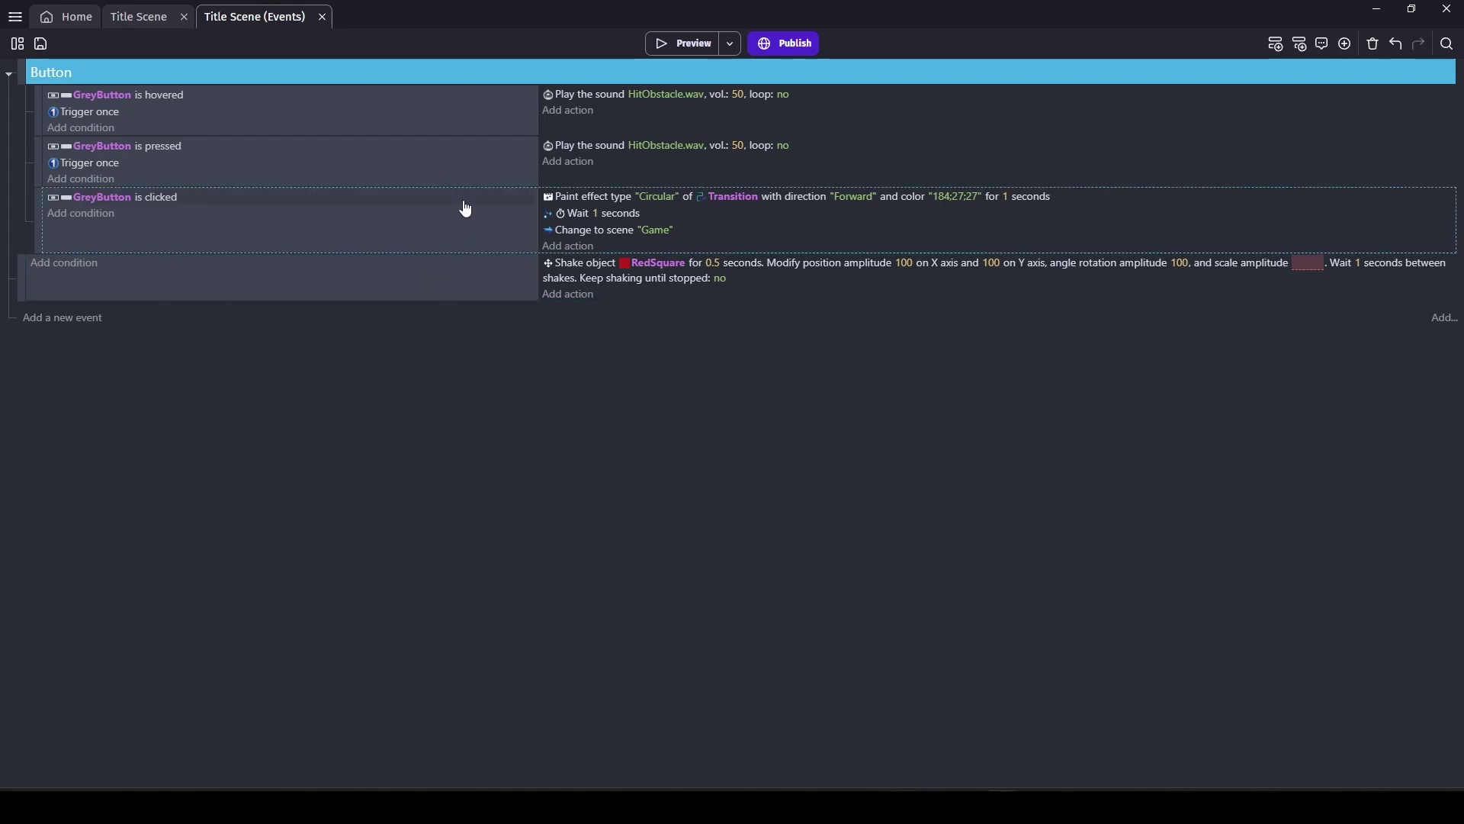
Make the Transition object in the Title Scene a global object.
left_click(124, 18)
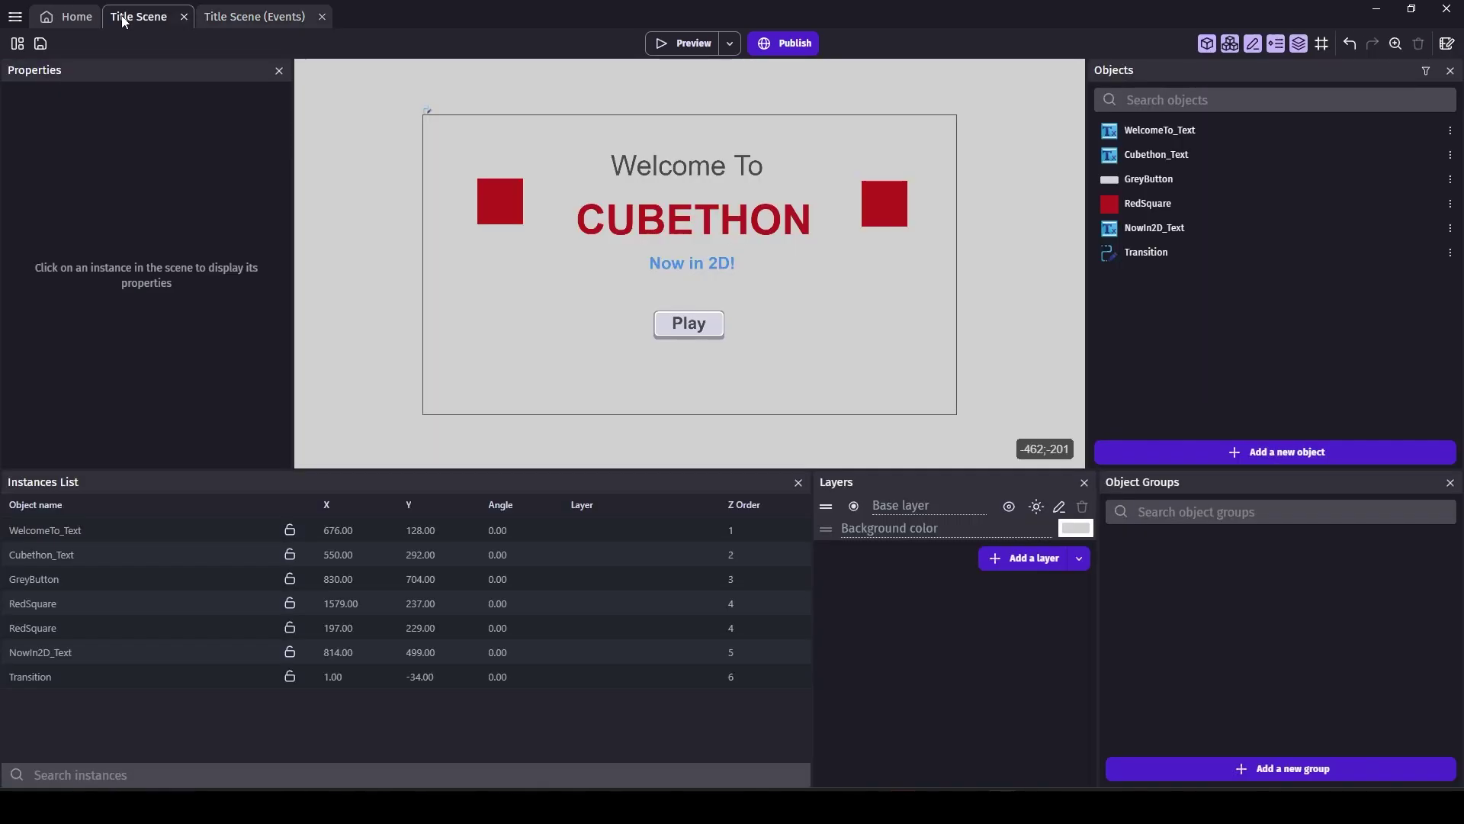
left_click(1449, 252)
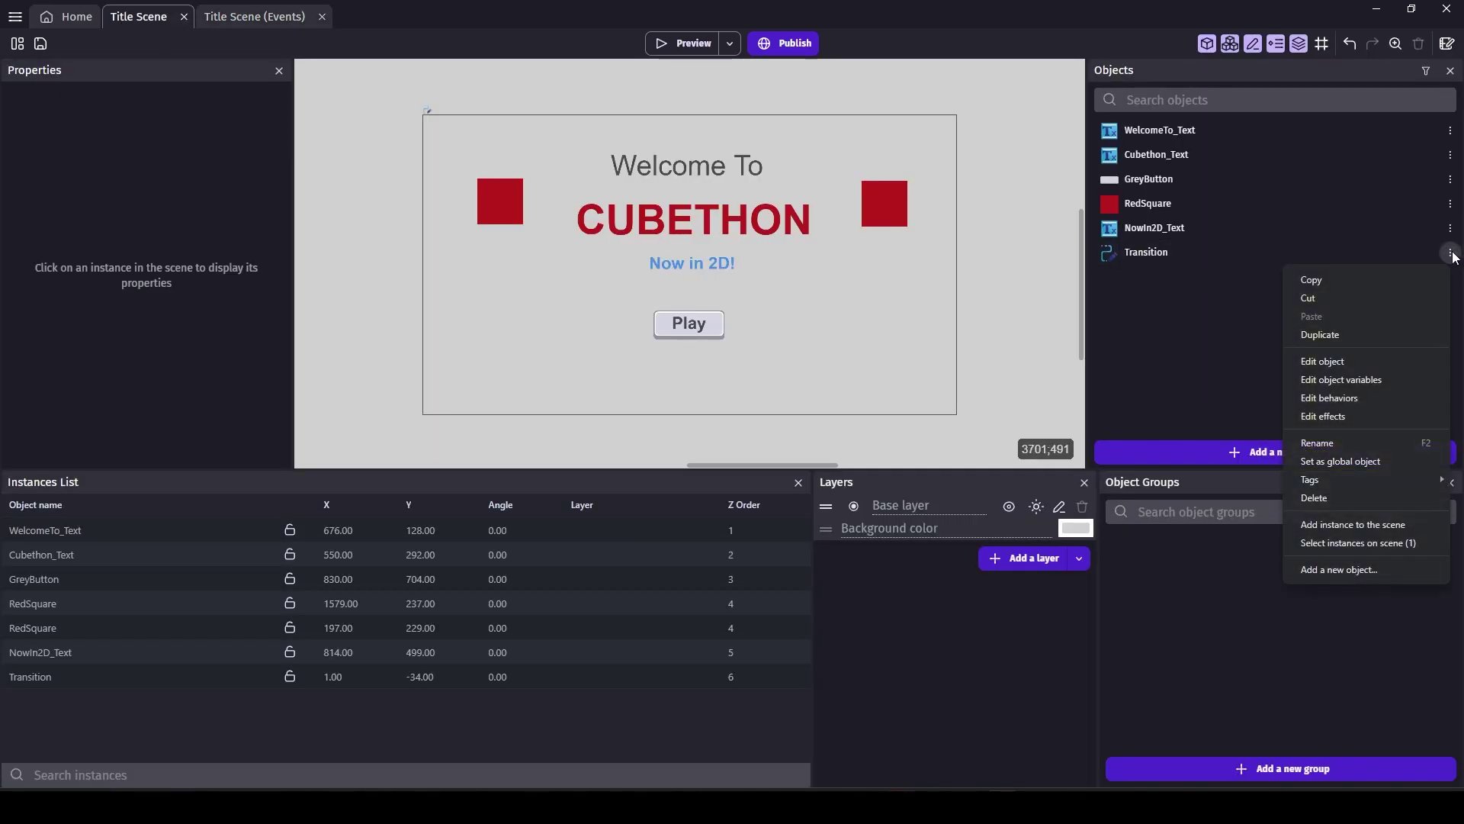
left_click(1349, 462)
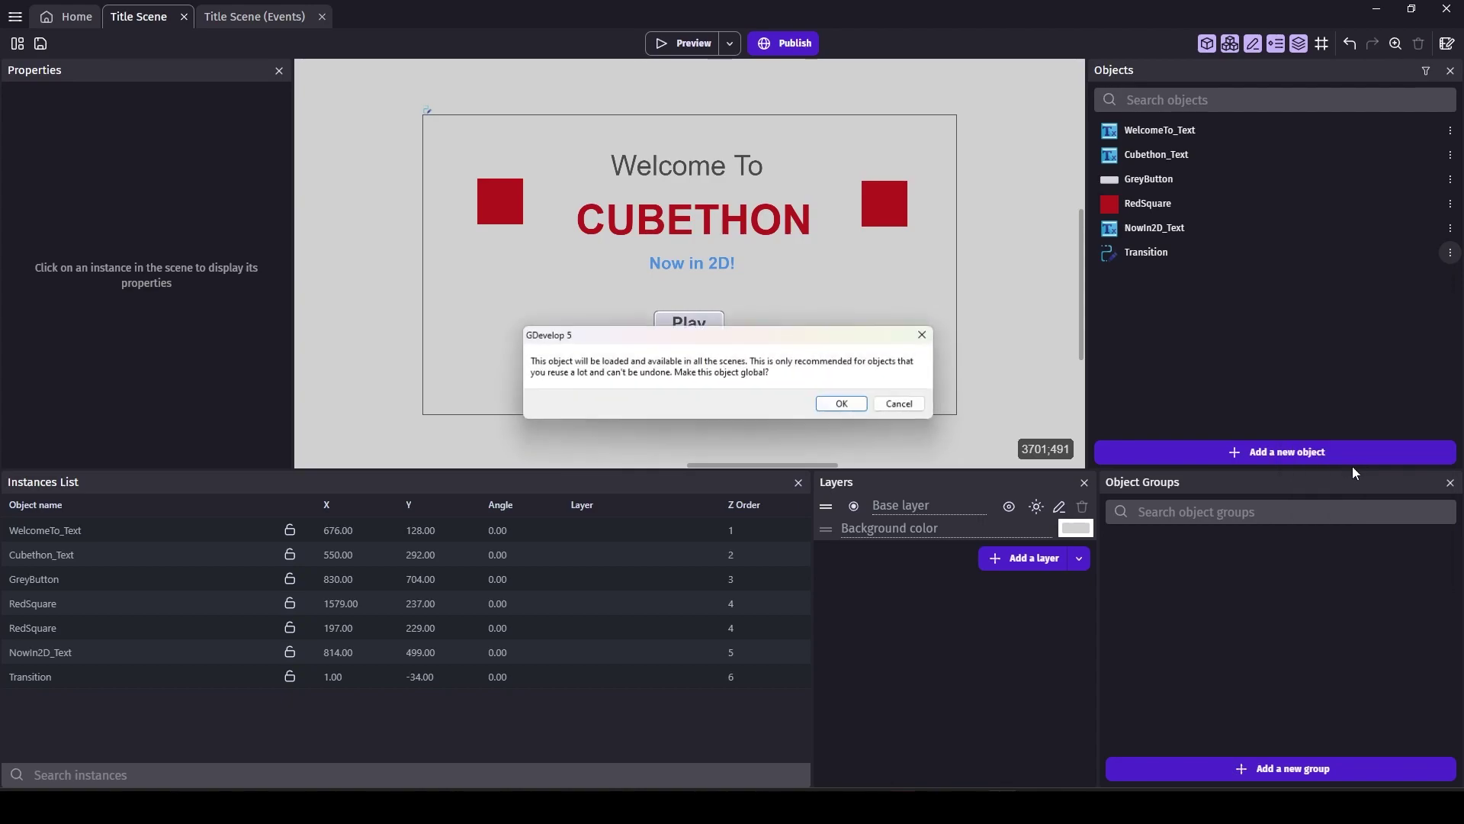
left_click(845, 405)
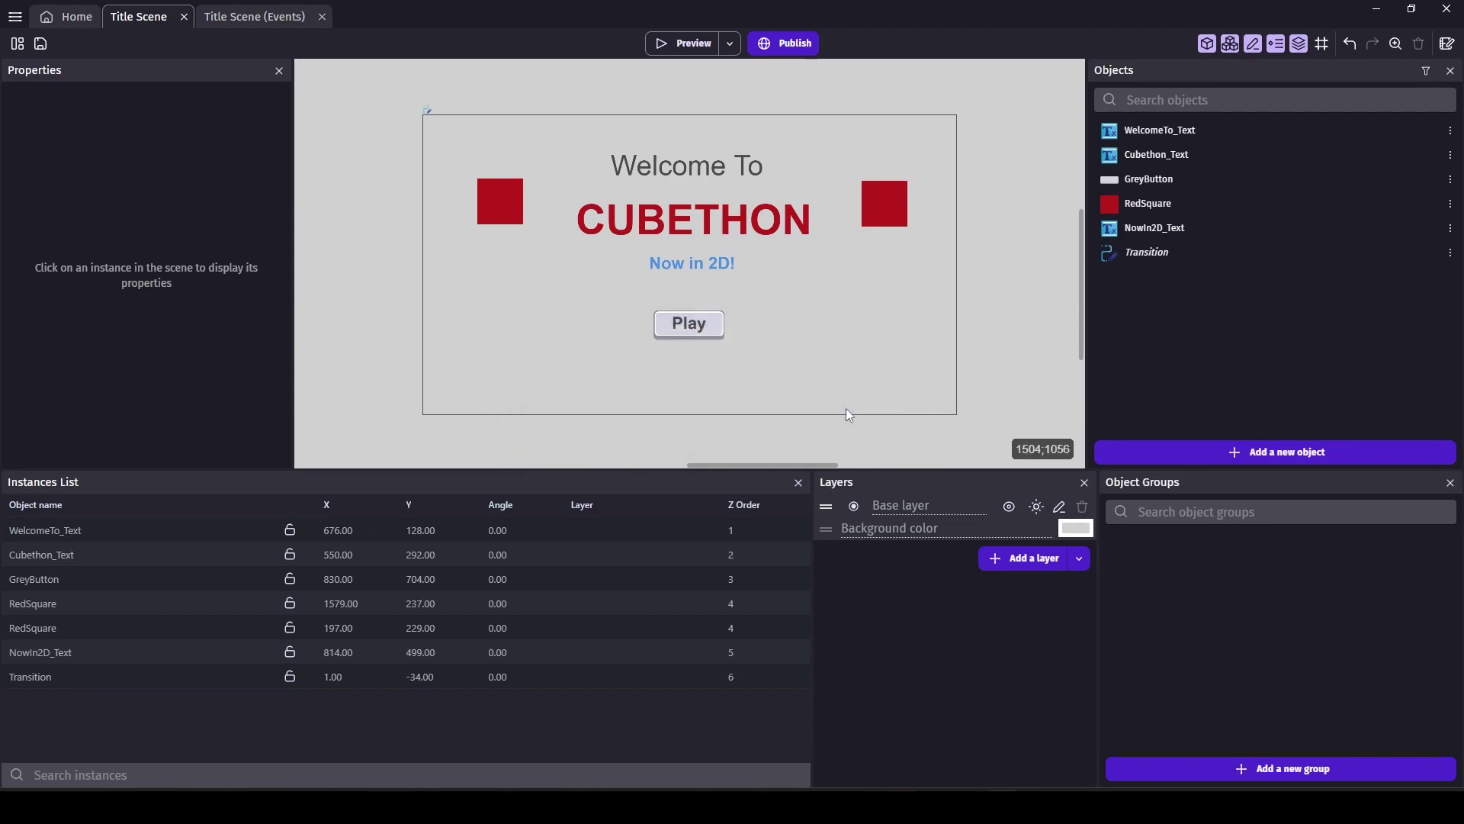
left_click(1161, 255)
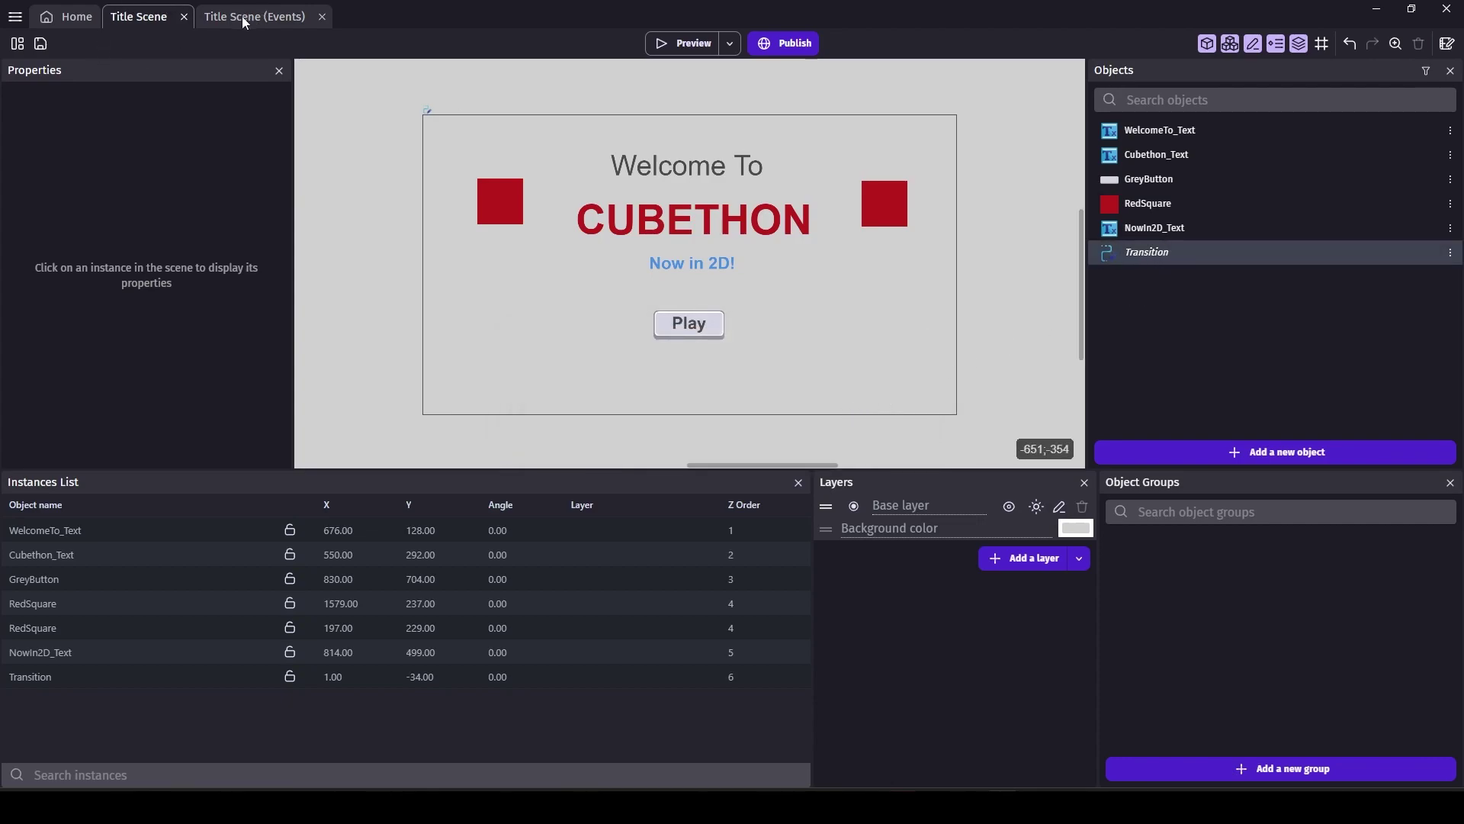
Open the Game scene and place an instance of the global Transition object at the scene frame's upper-left corner.
left_click(15, 16)
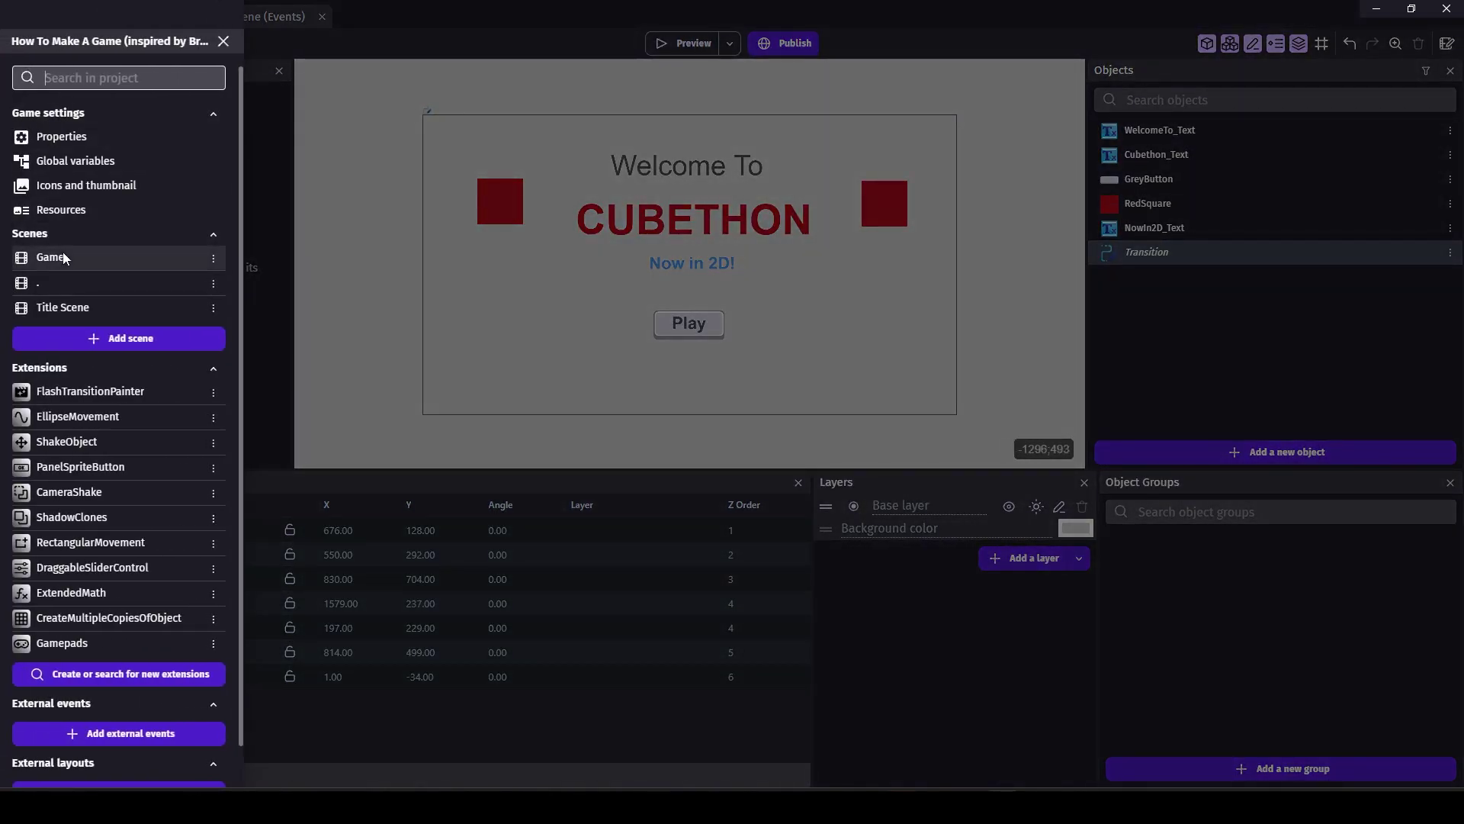
left_click(65, 257)
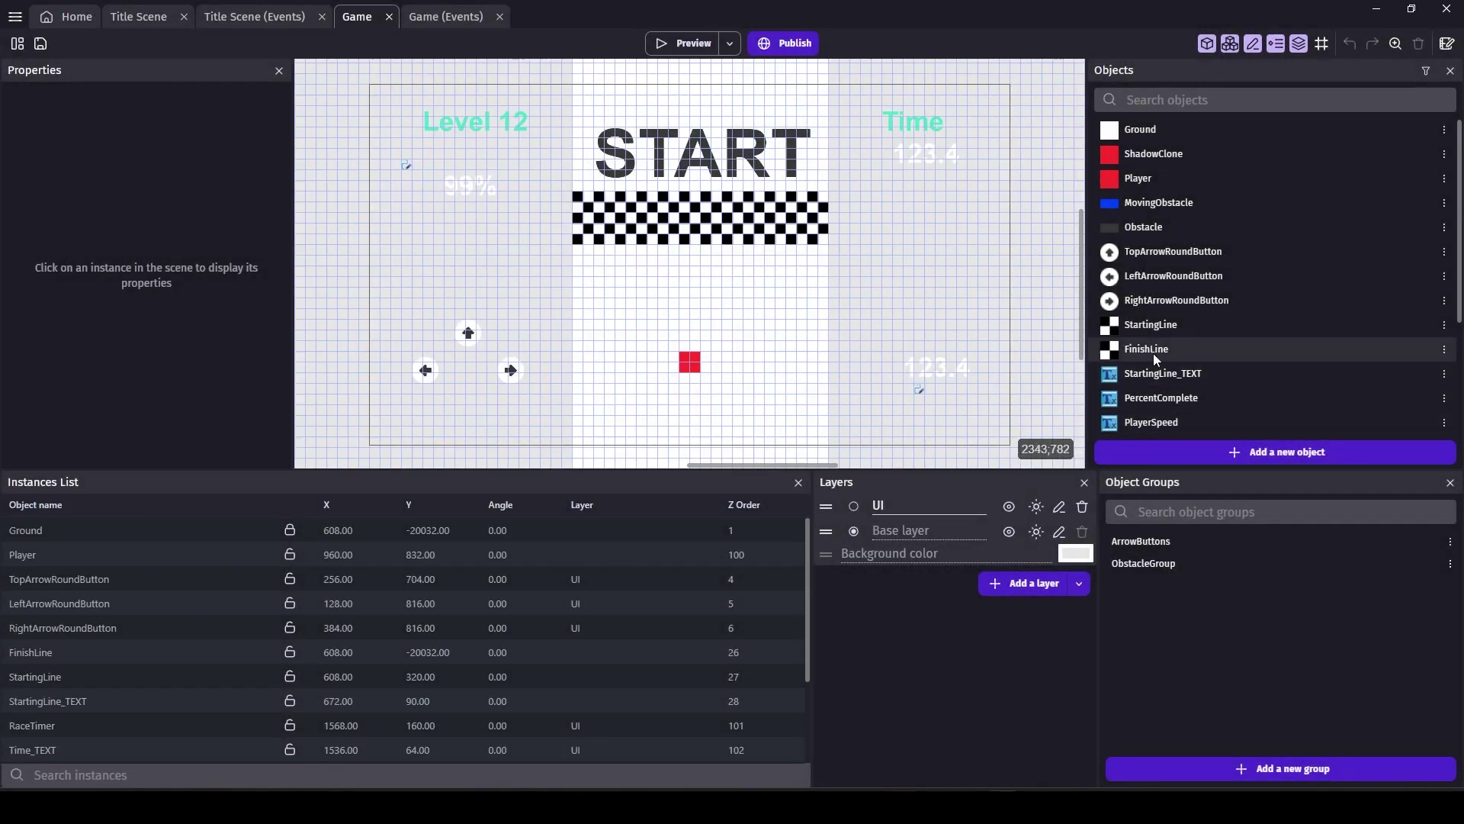
scroll(1155, 355, "down", 5)
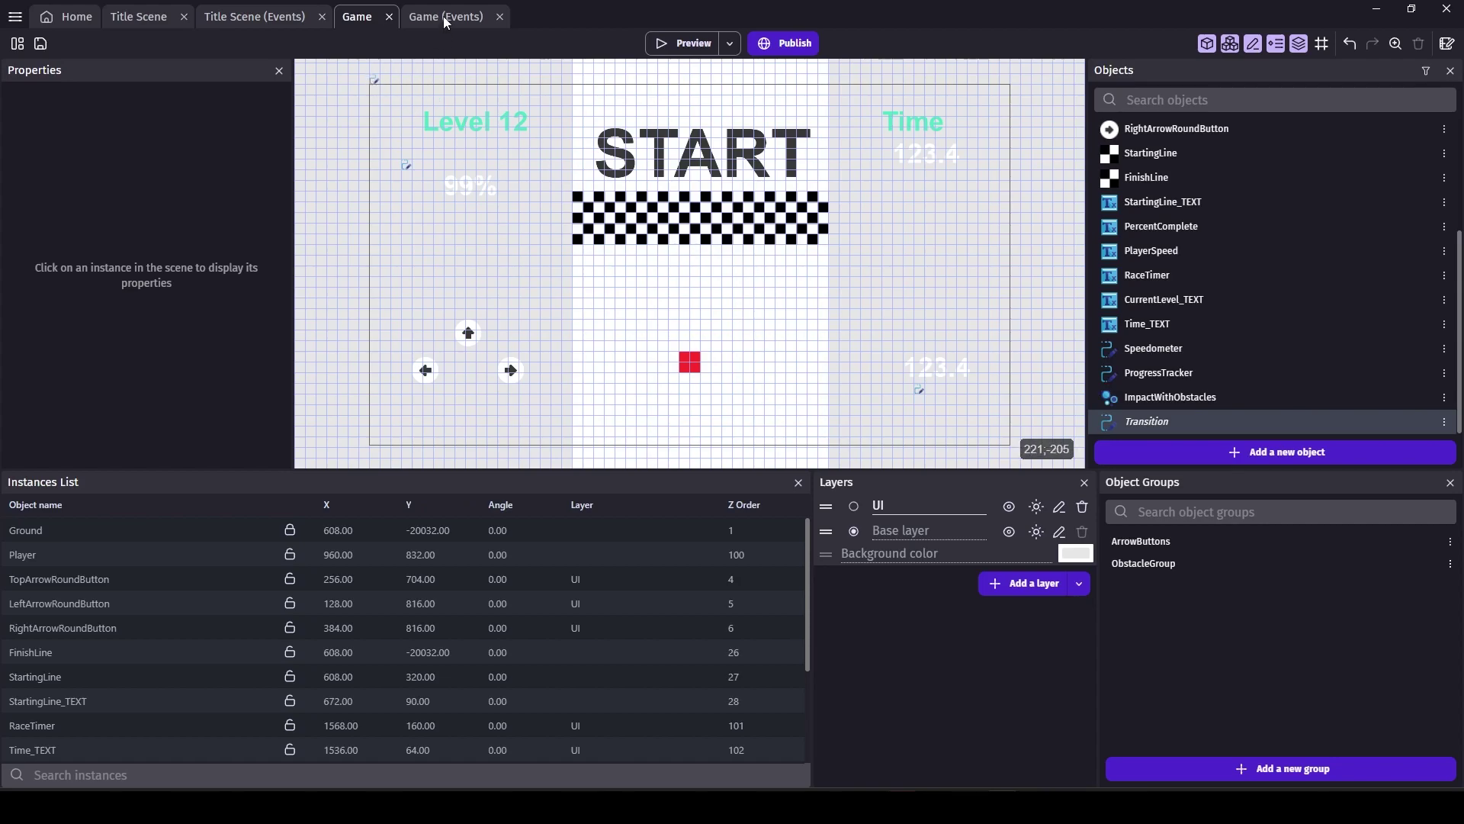
Copy the Title Scene's Paint Effect action into a new event at the end of the Game scene's Initialize game group.
left_click(251, 16)
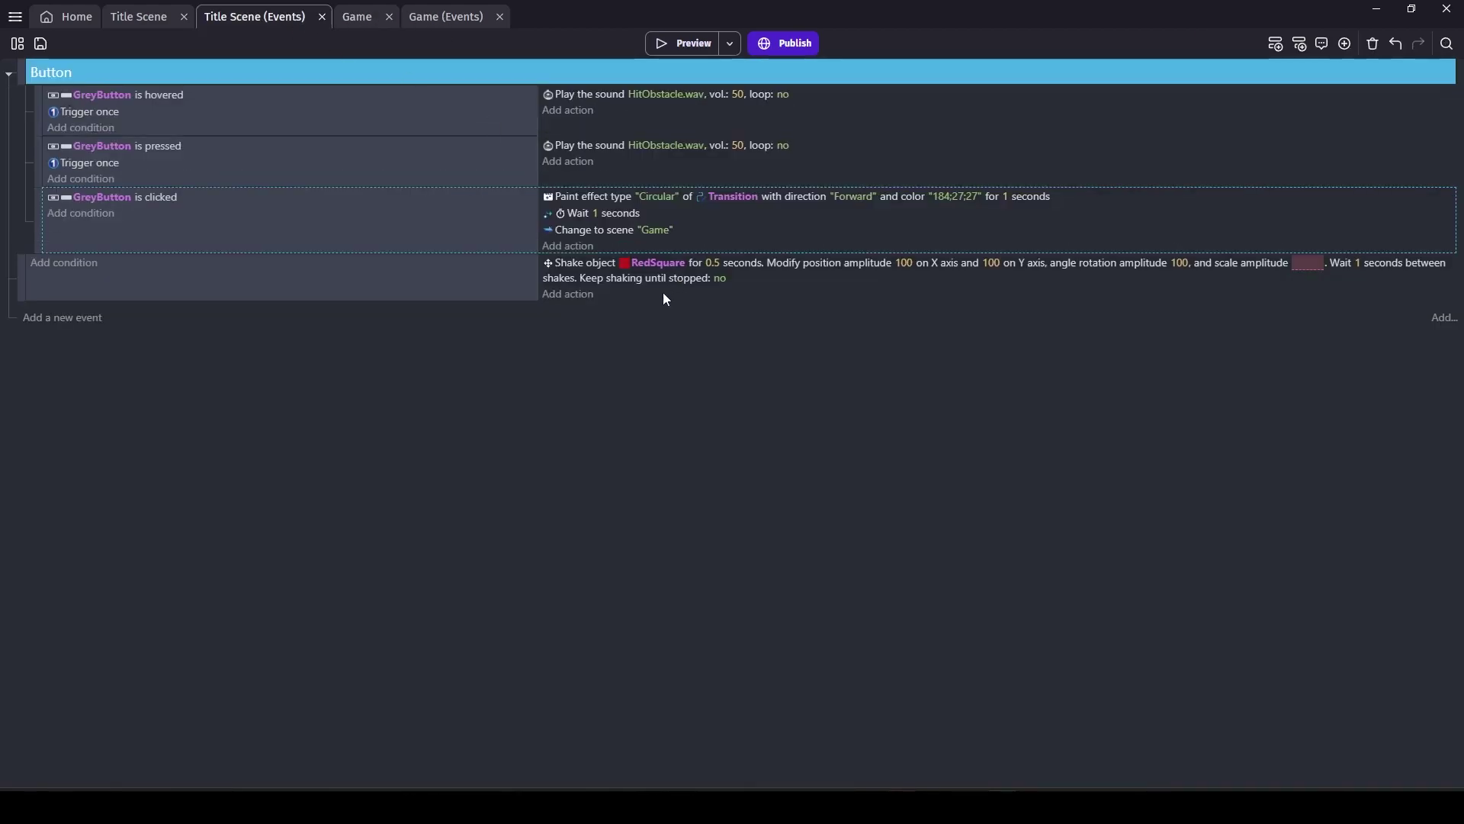
right_click(582, 196)
left_click(602, 207)
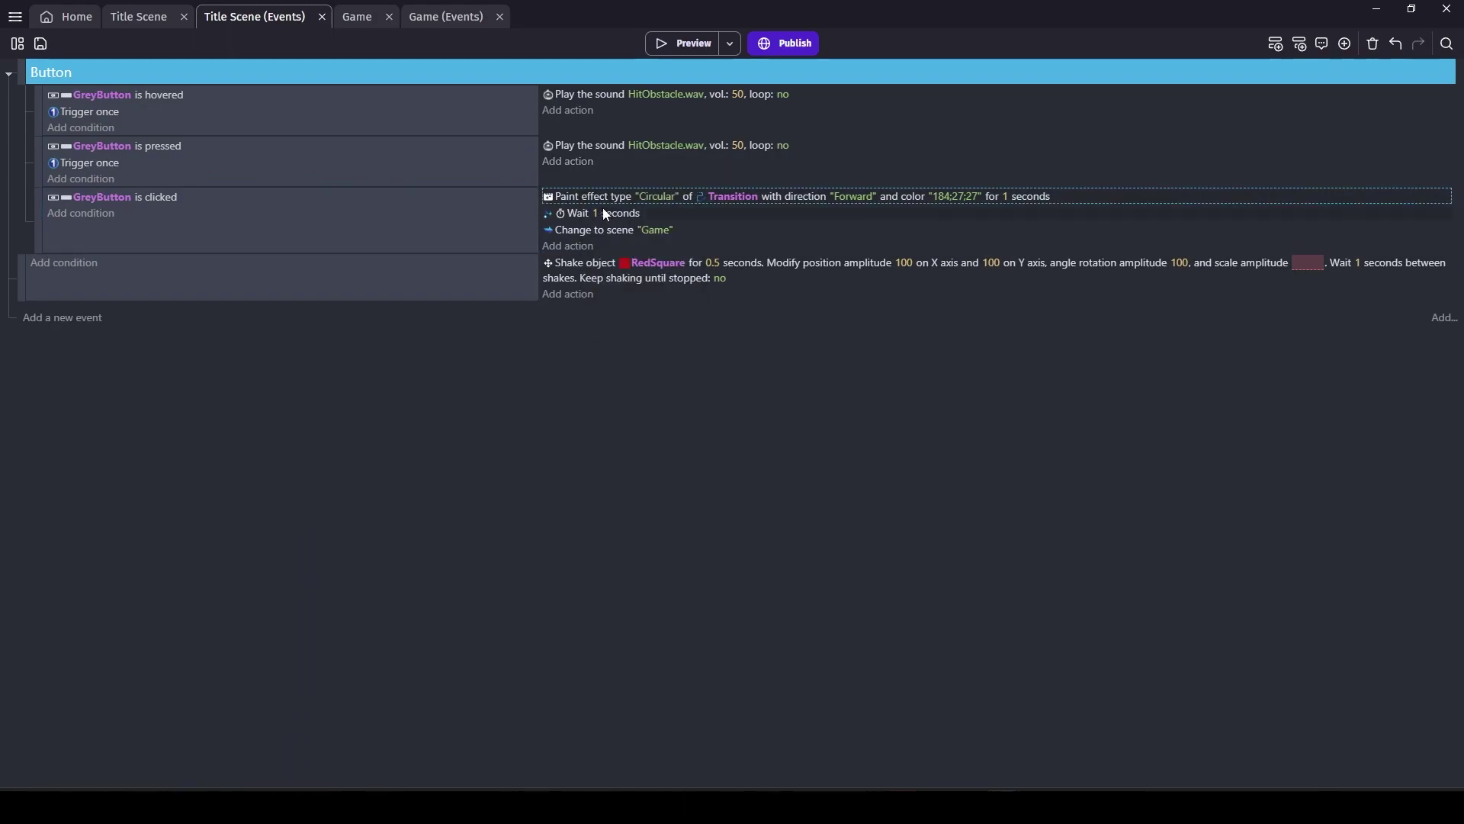
left_click(439, 18)
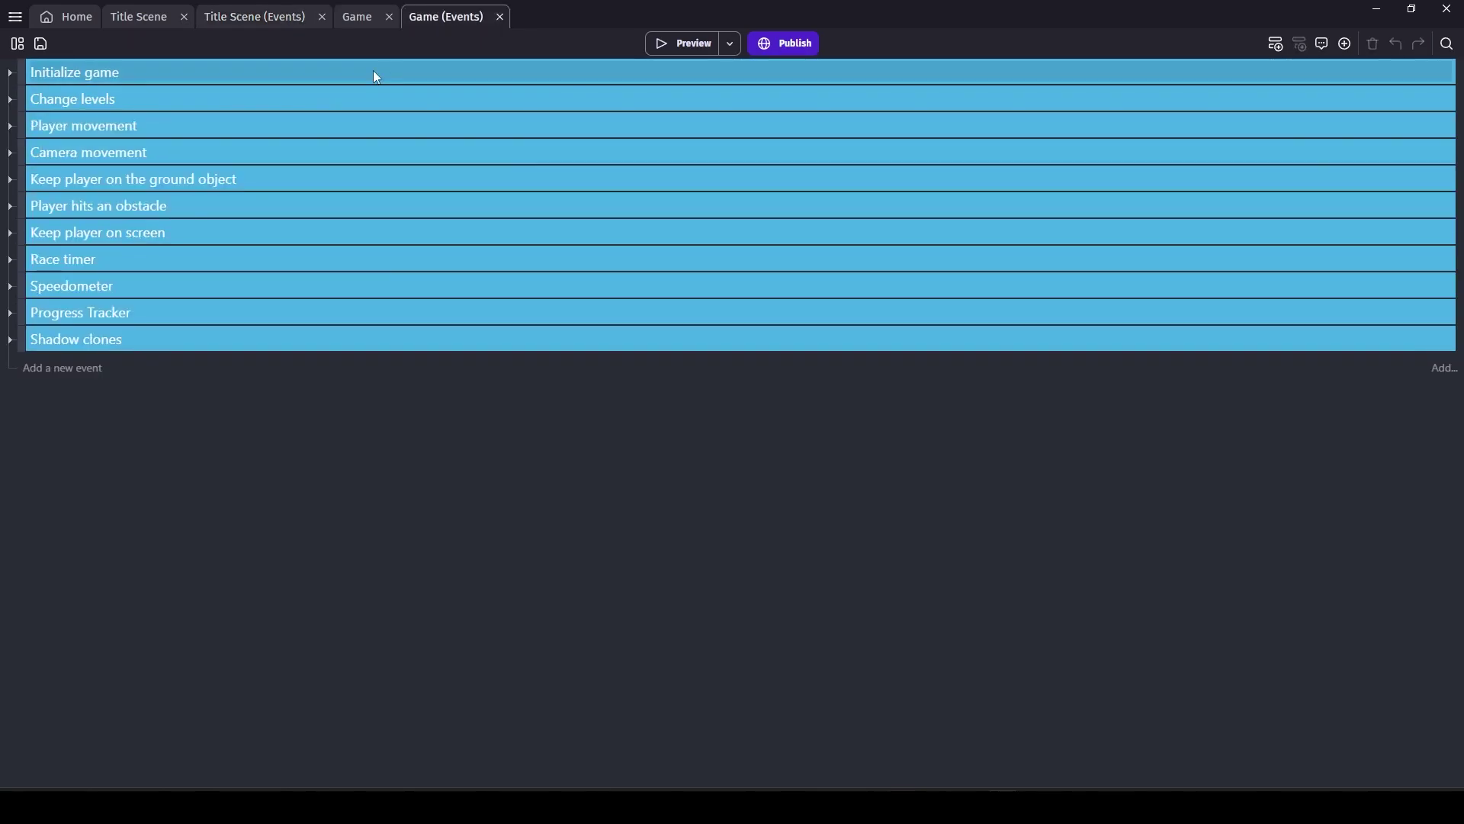
left_click(10, 74)
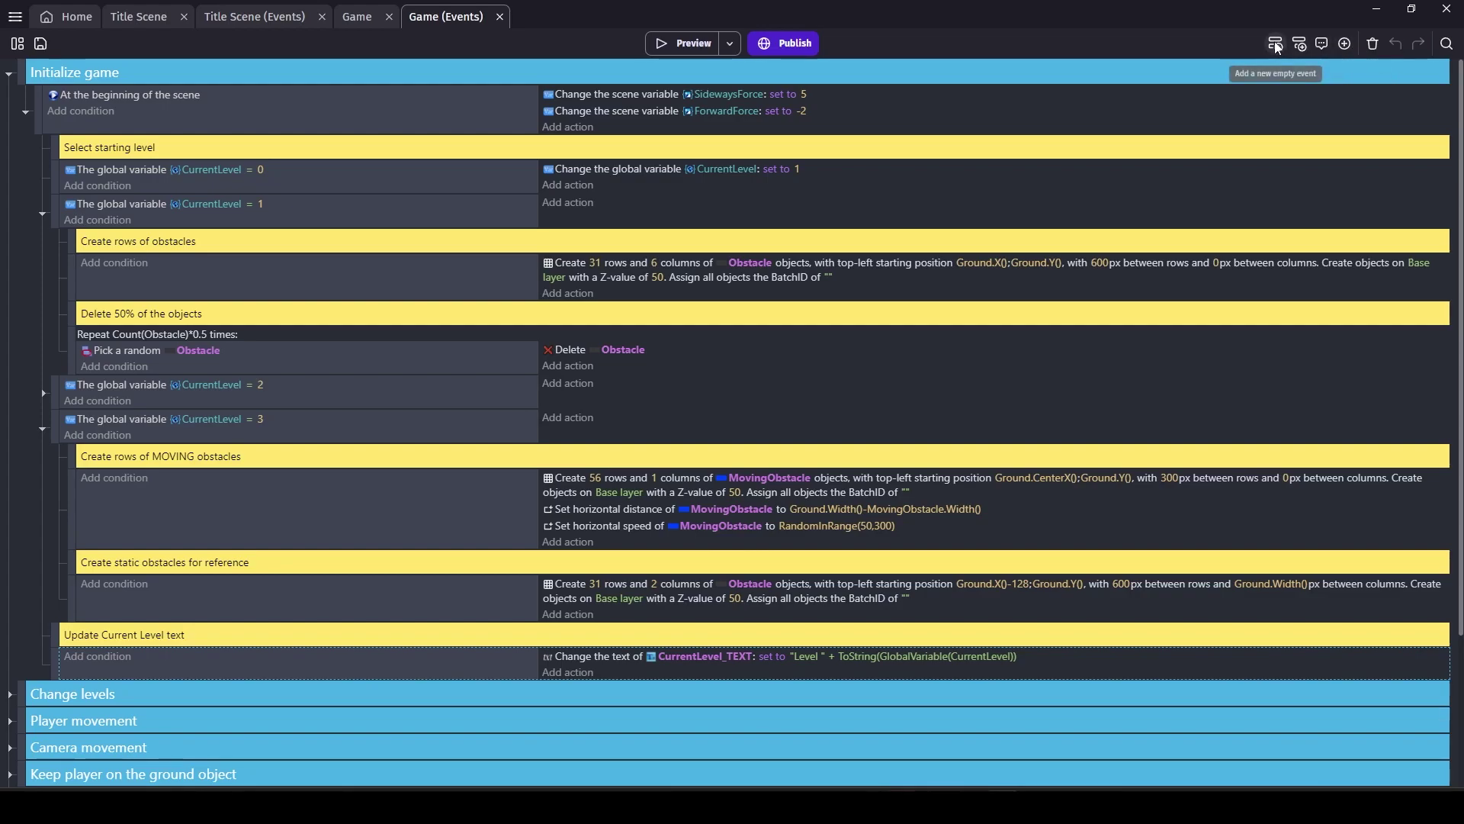
left_click(1275, 44)
key("ctrl+v")
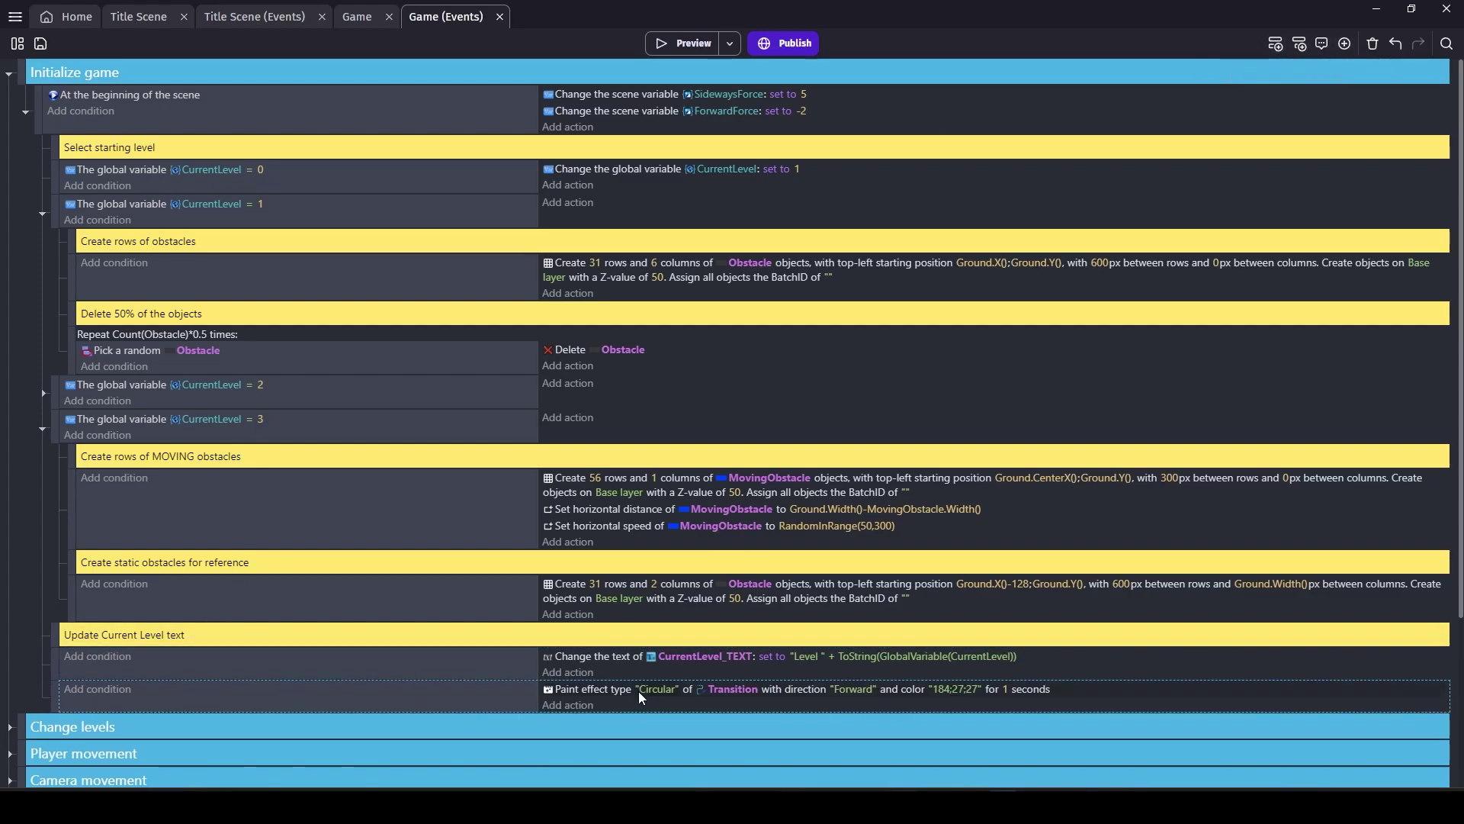
Set the direction of the Game scene's Paint Effect action to "Backward".
left_click(855, 691)
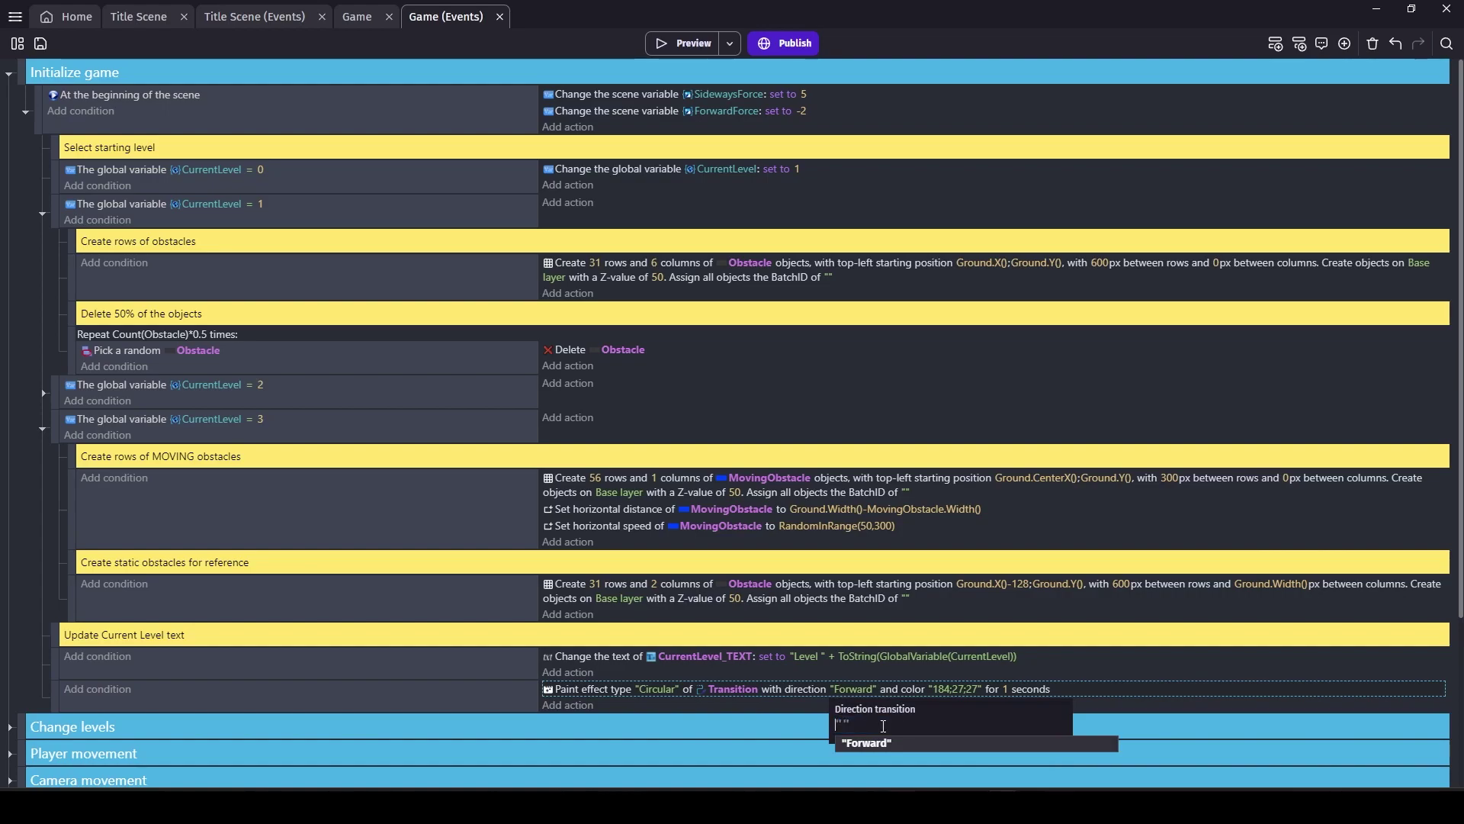
type("\"\"")
left_click(870, 773)
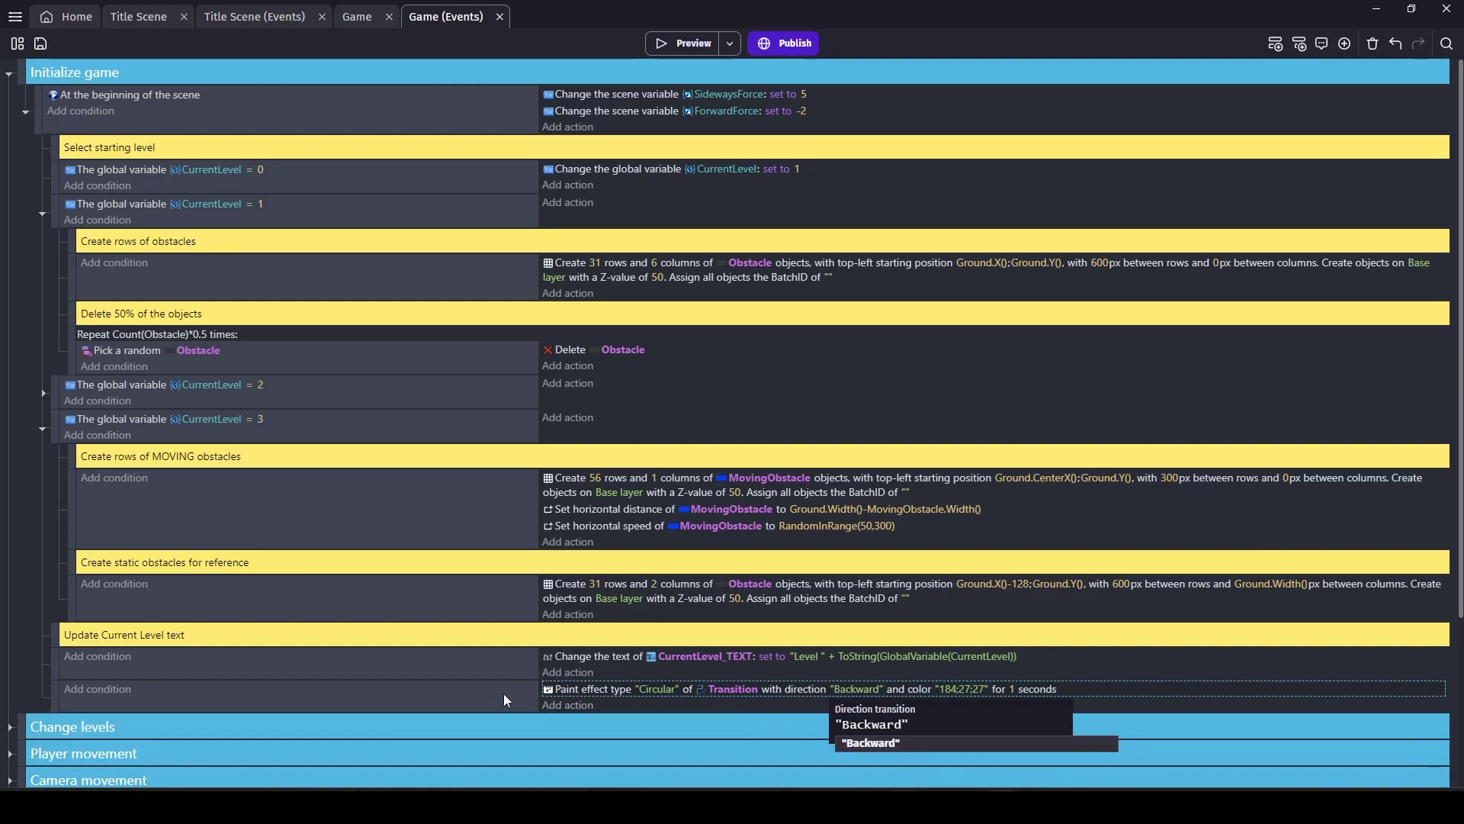
left_click(511, 700)
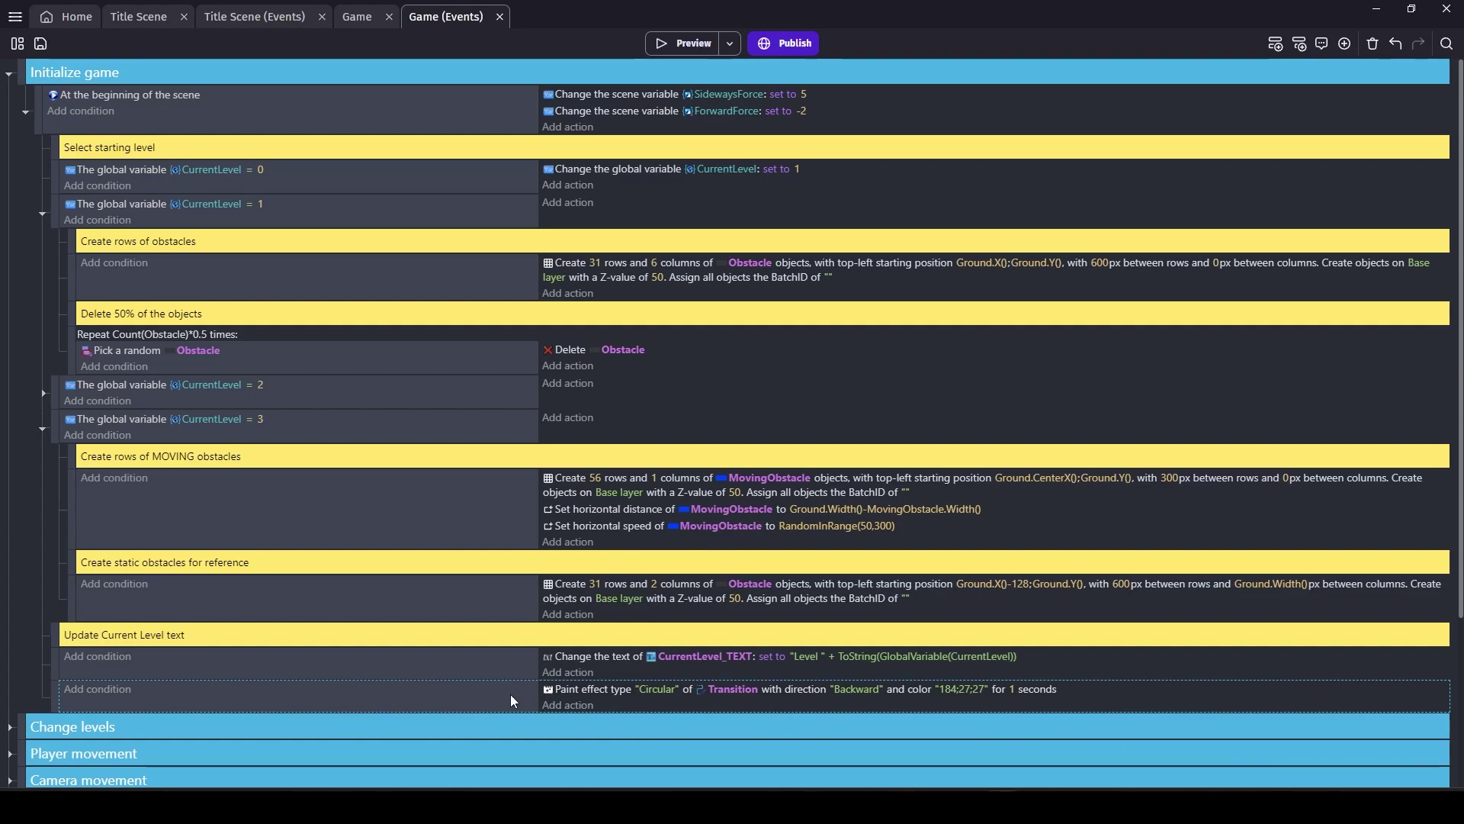
Add the comment "Draw circle transition" above the Paint Effect event in the Initialize game group.
left_click(1322, 42)
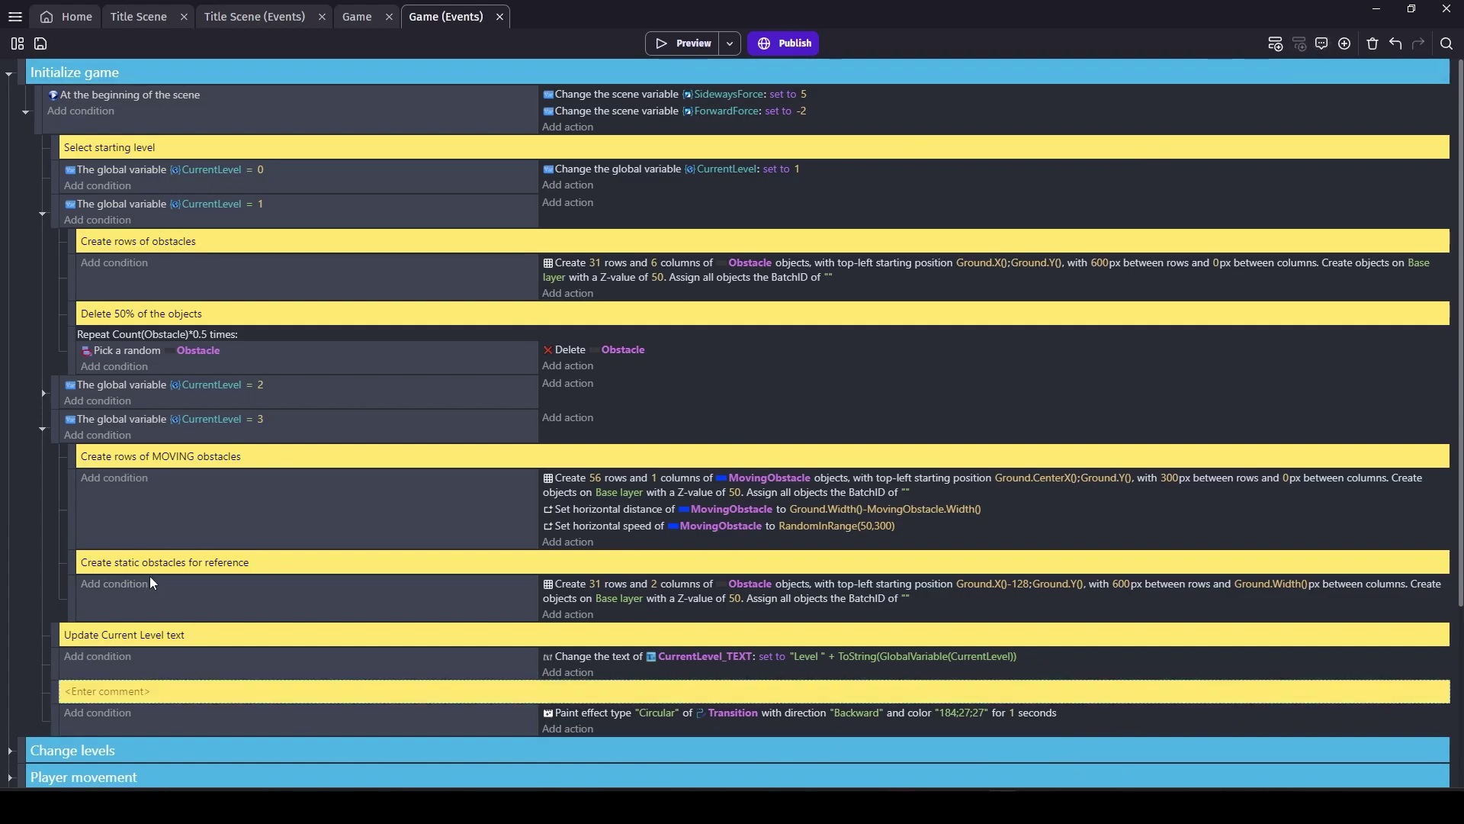
type("Circle tran")
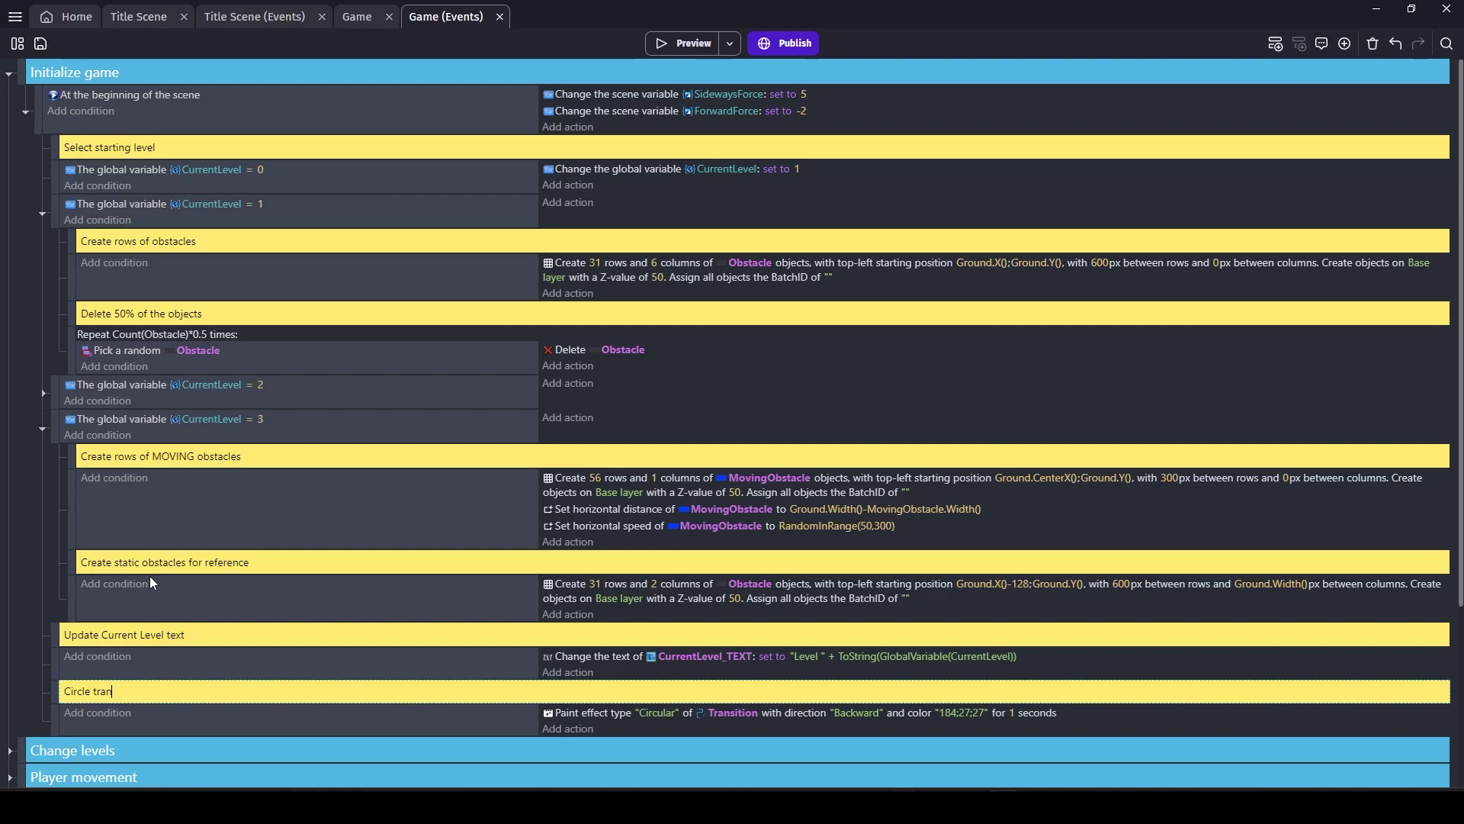
type("sition")
key("Home")
key("Delete")
type("Draw c")
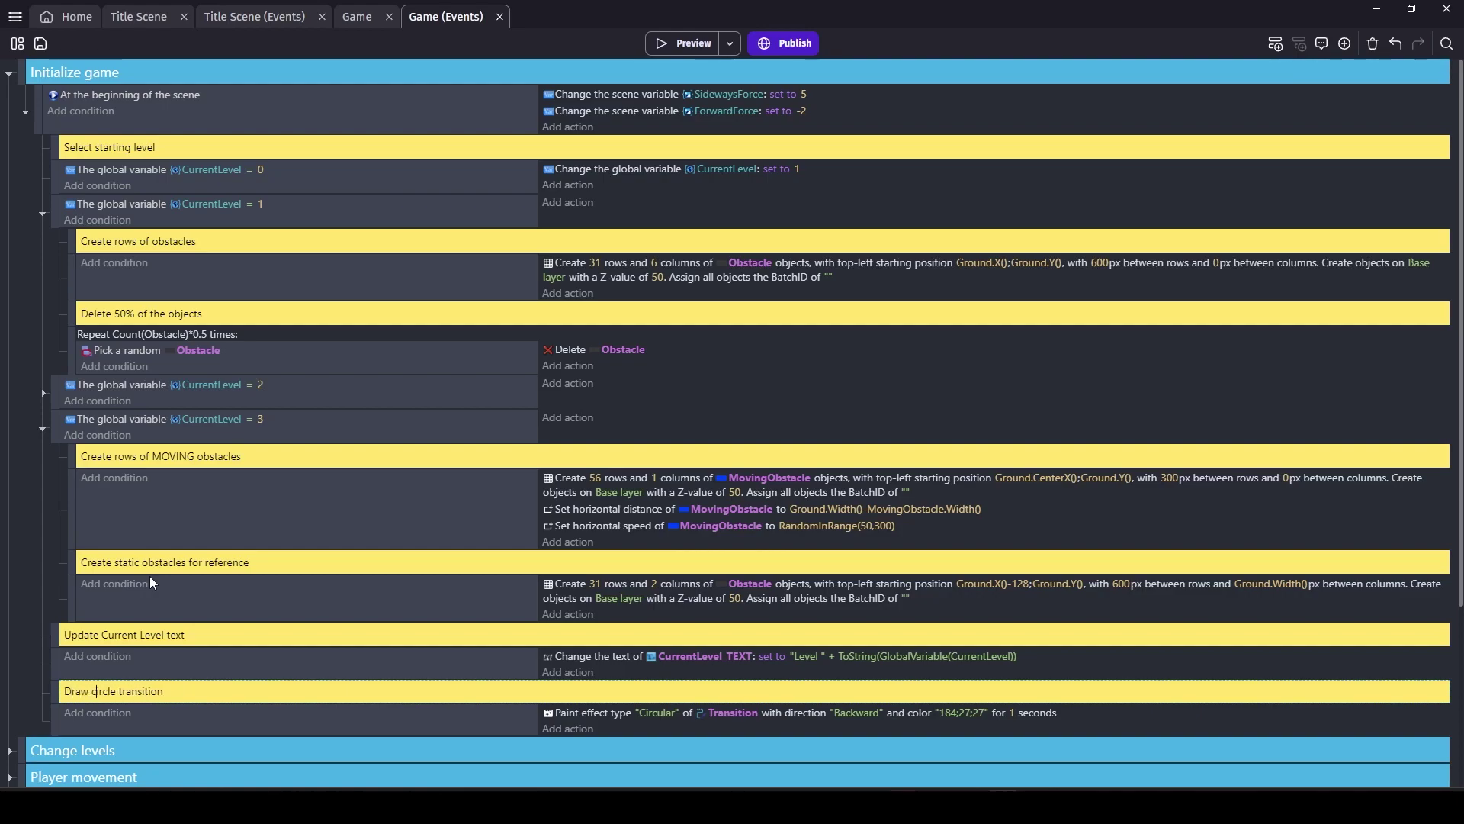
Preview the Game scene twice to check the backward circle transition at its start.
key("Escape")
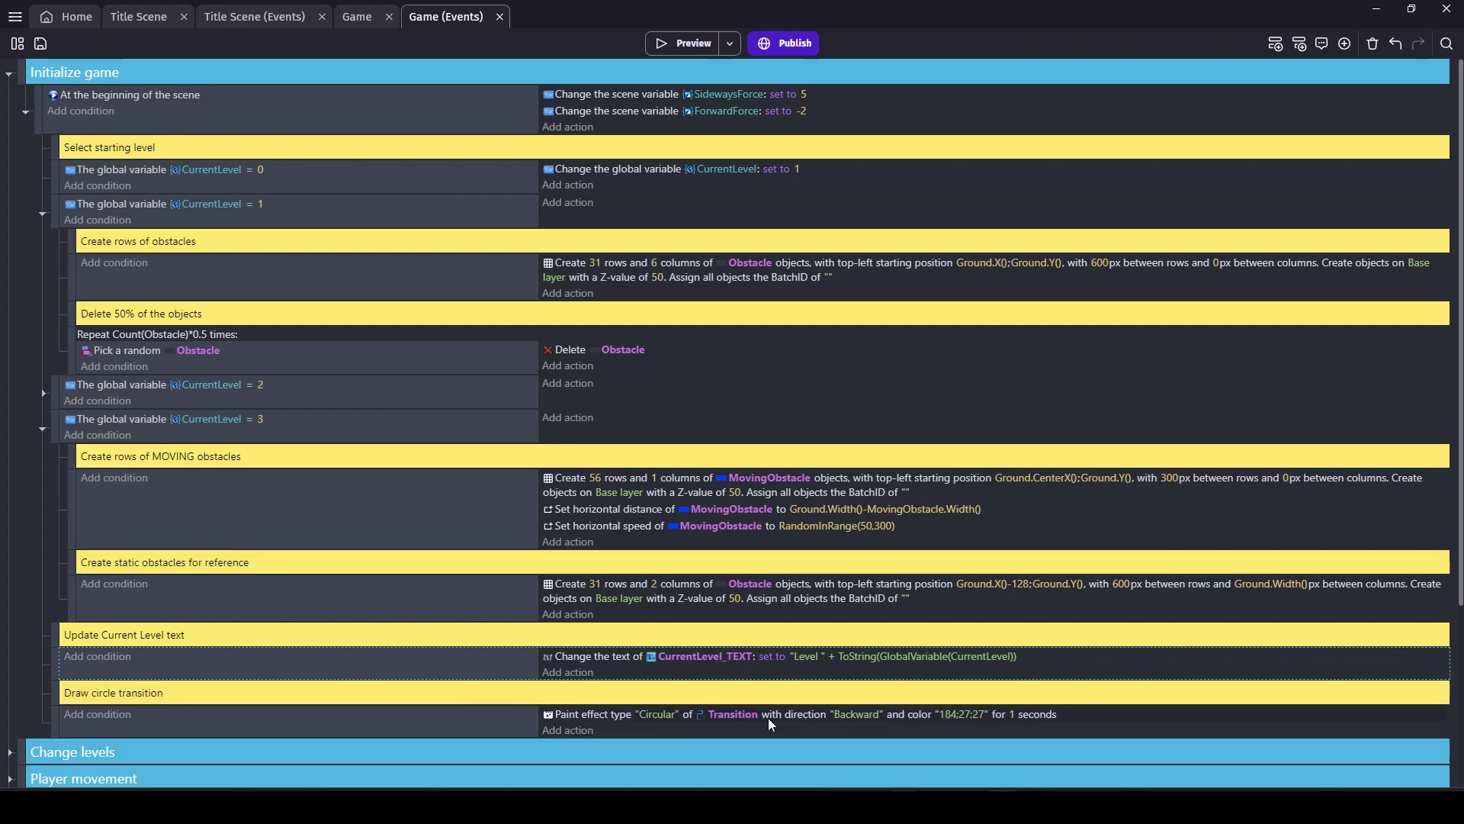
left_click(343, 722)
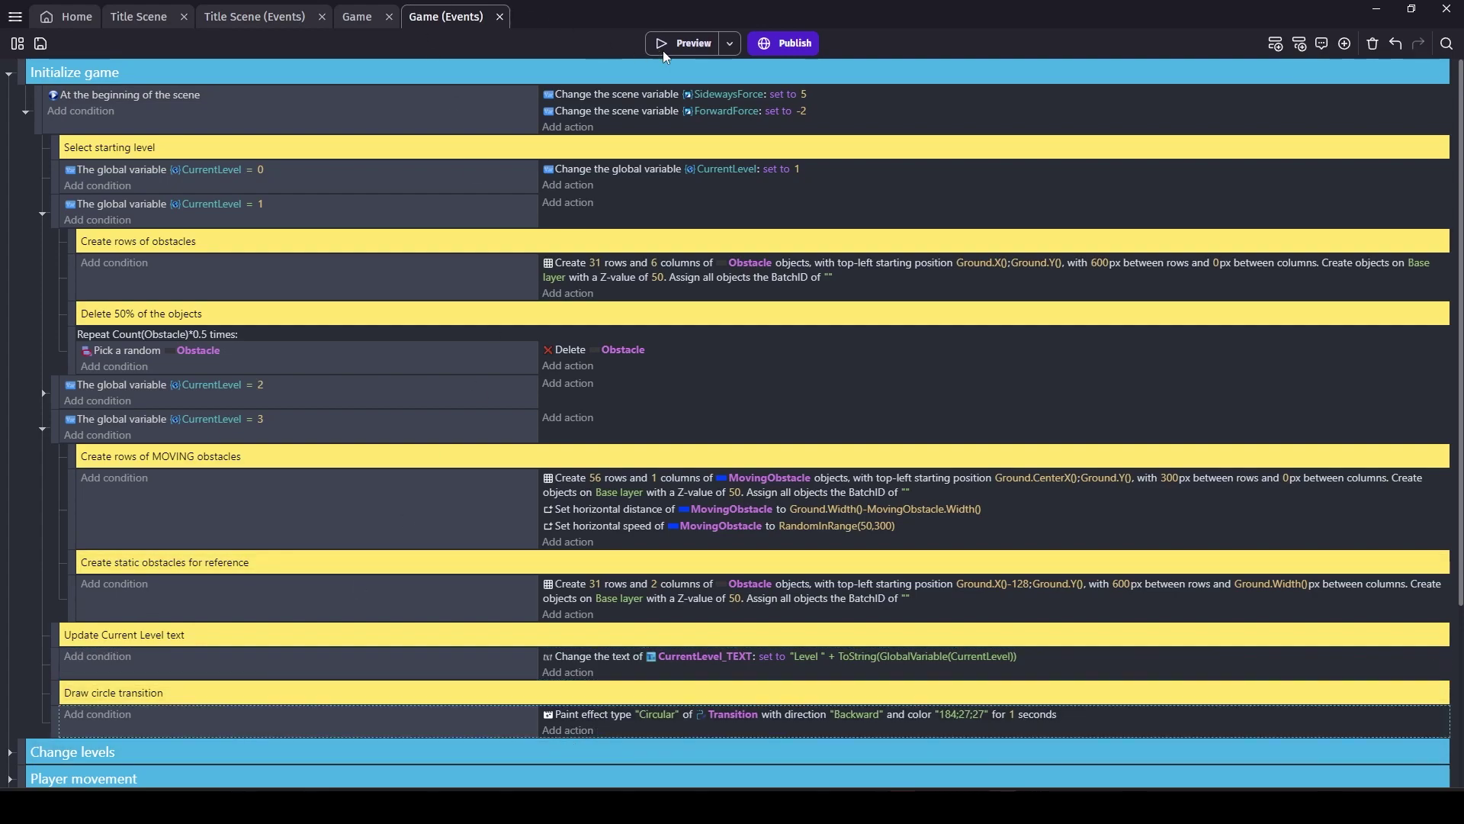
left_click(682, 49)
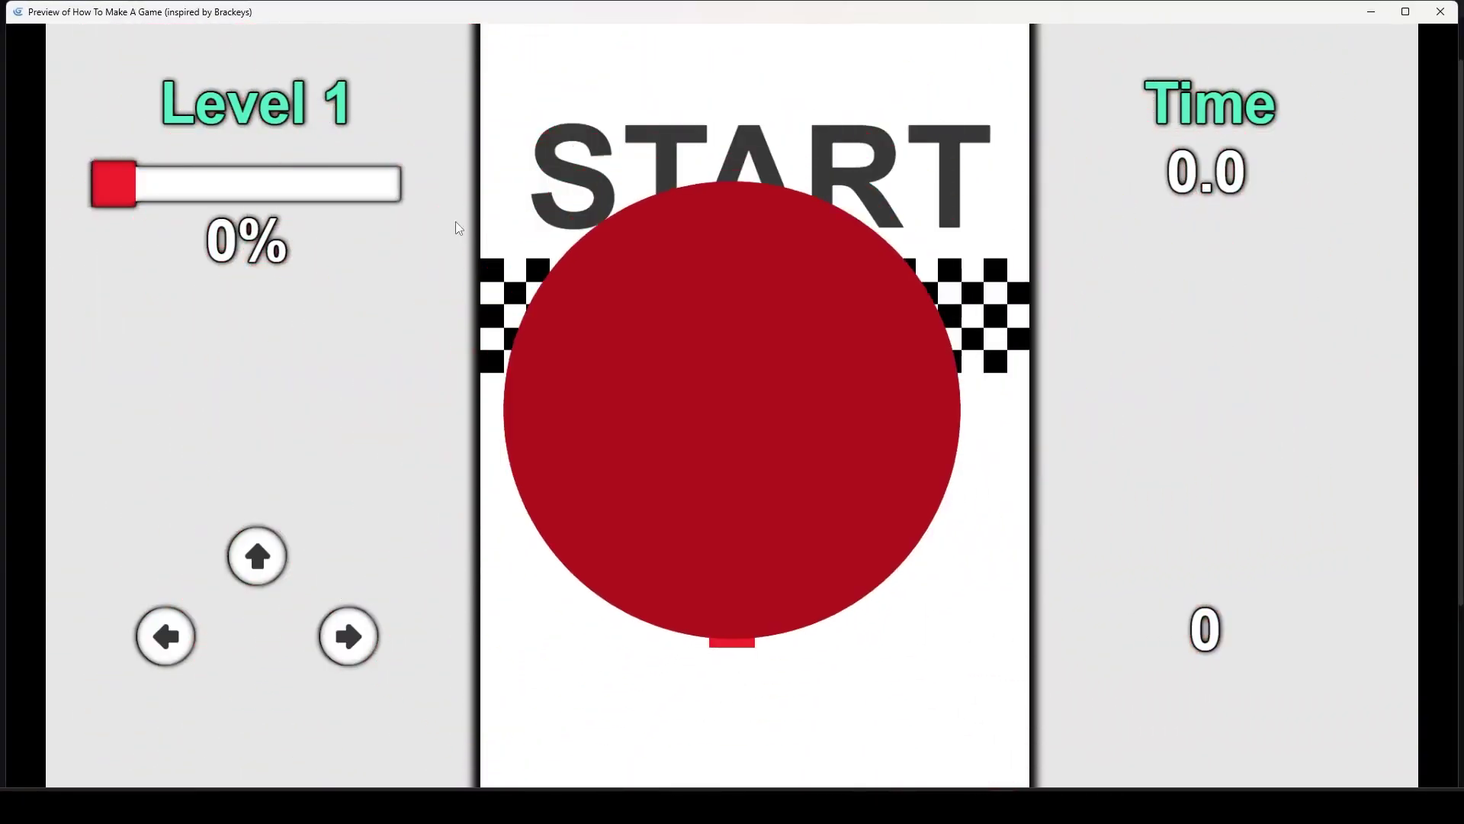
left_click(1440, 12)
left_click(677, 43)
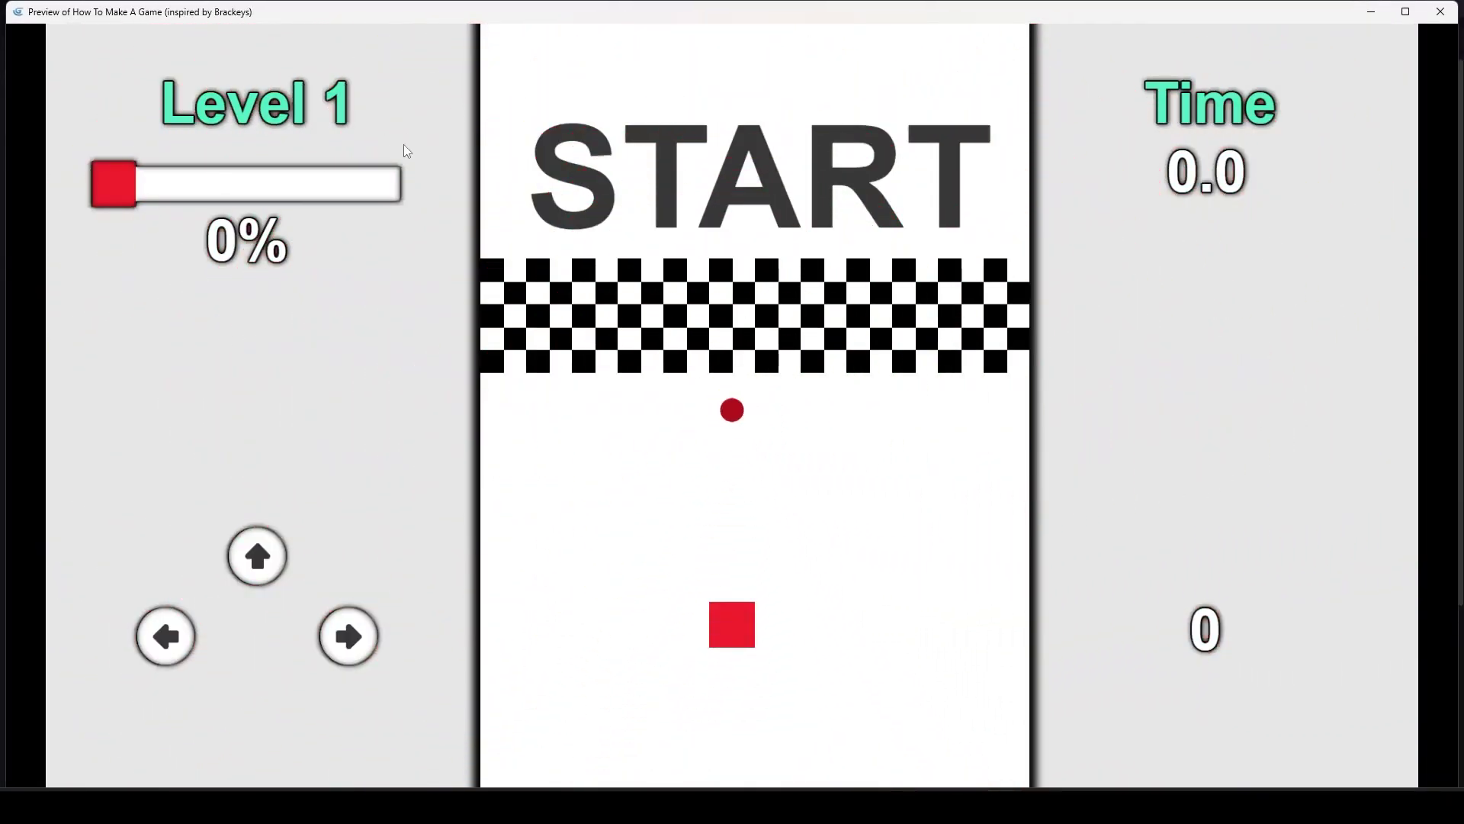
left_click(1440, 11)
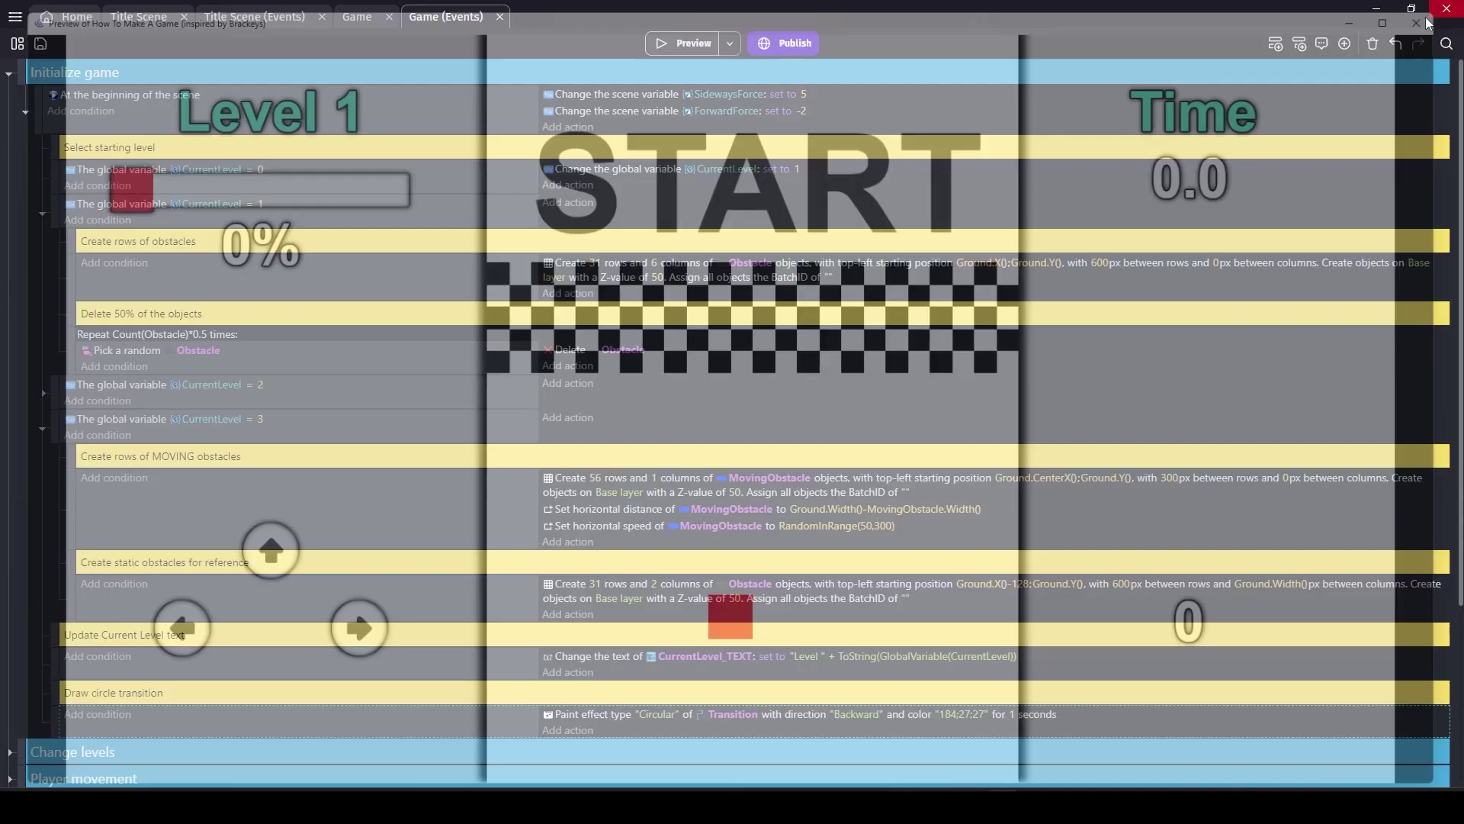
Move the Game scene's Transition instance to the UI layer and preview the scene.
left_click(357, 16)
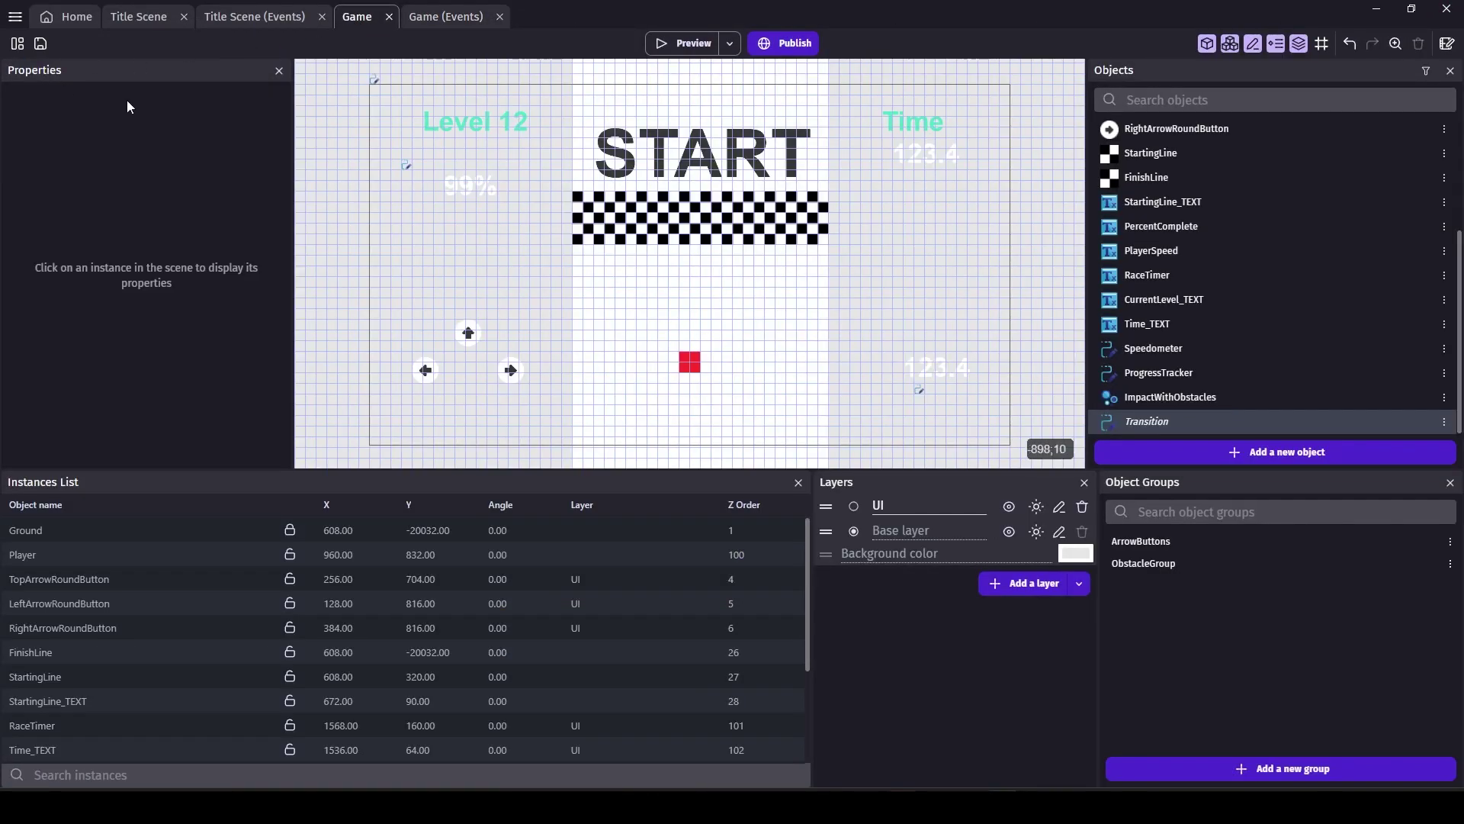
left_click(375, 79)
left_click(159, 395)
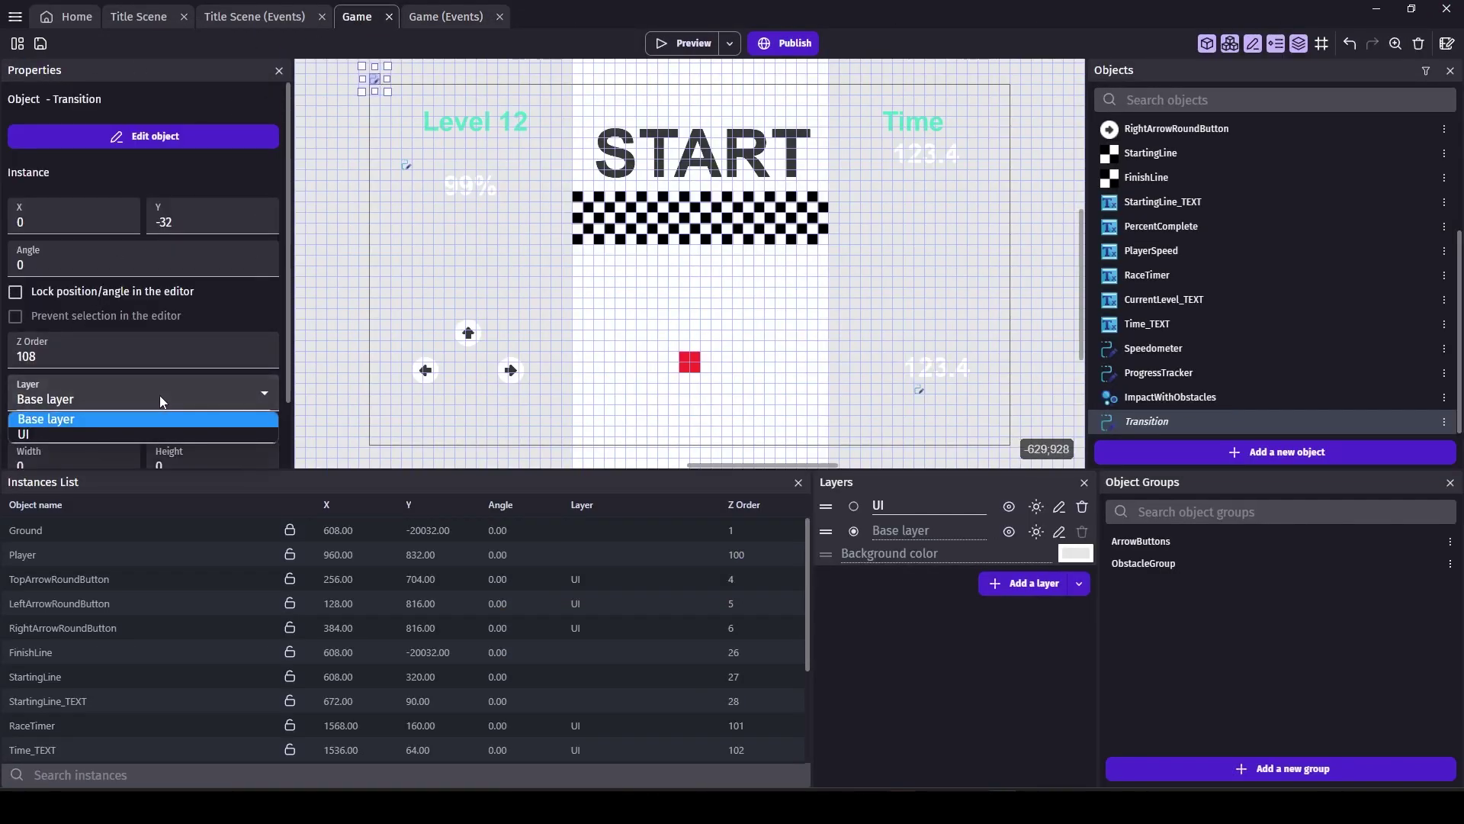
left_click(145, 438)
left_click(686, 44)
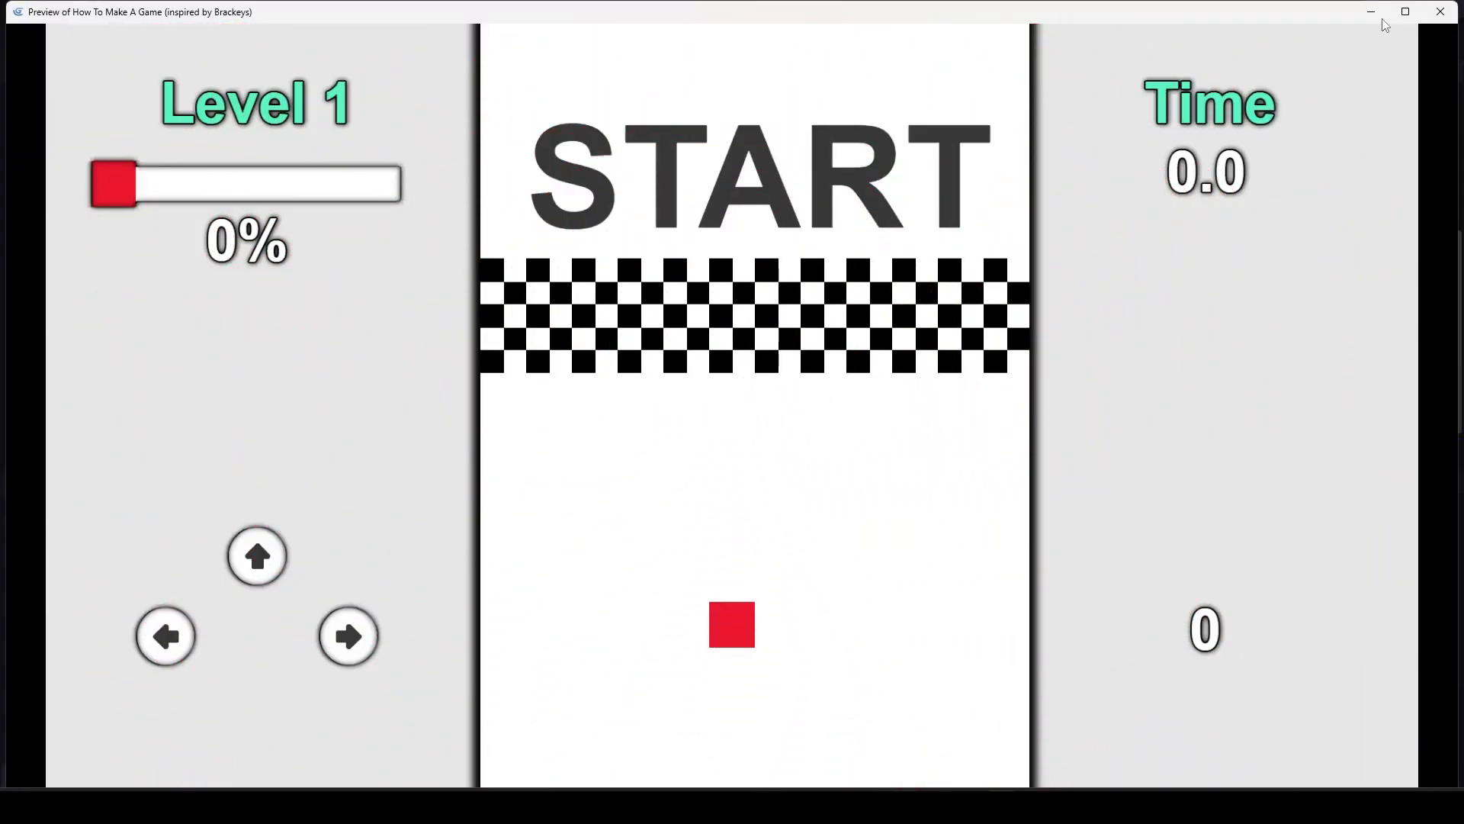
left_click(1441, 13)
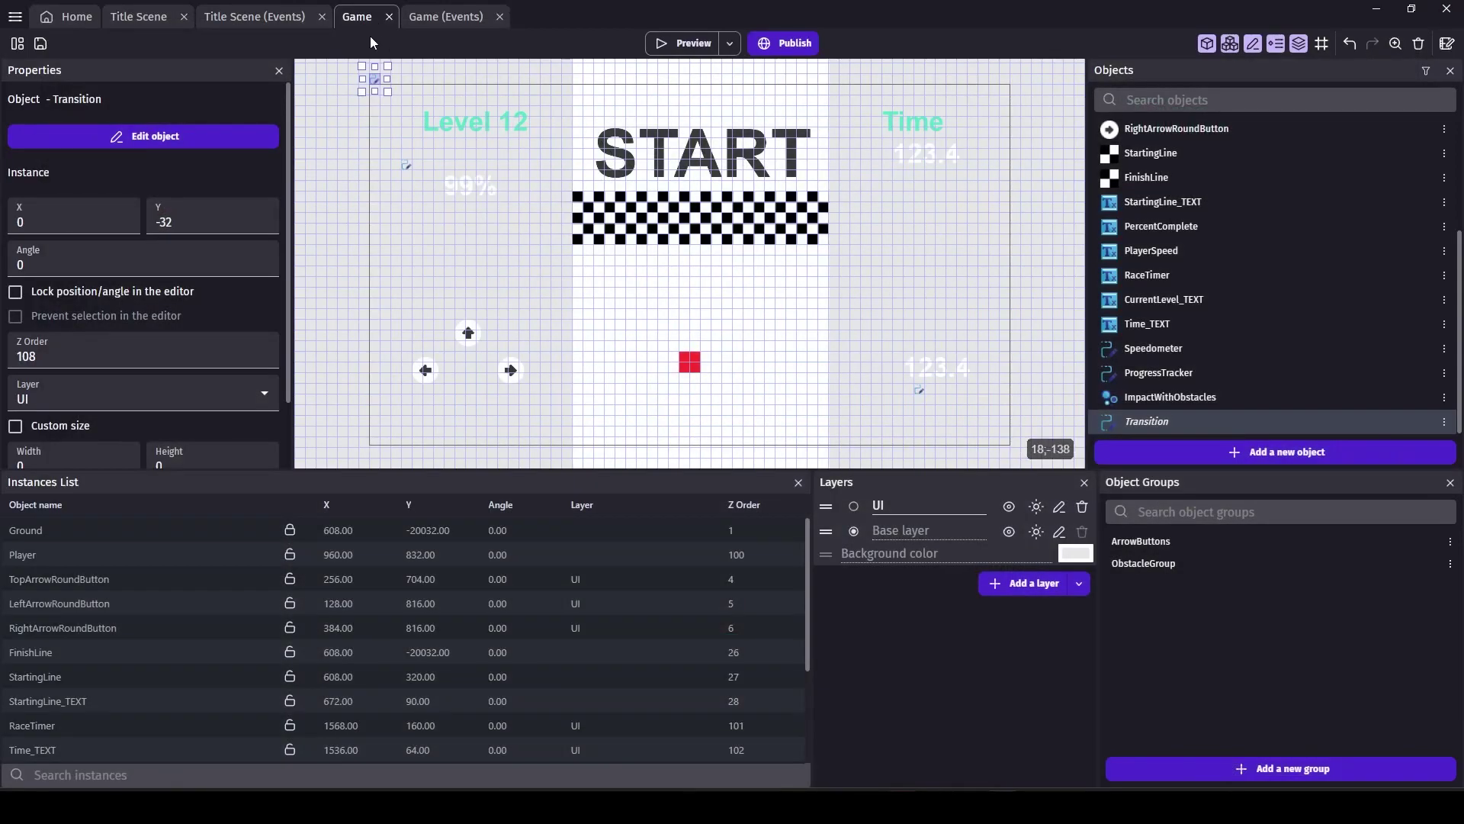
Preview the Title Scene, start the game with Play and move the player forward to test the full transition.
left_click(141, 18)
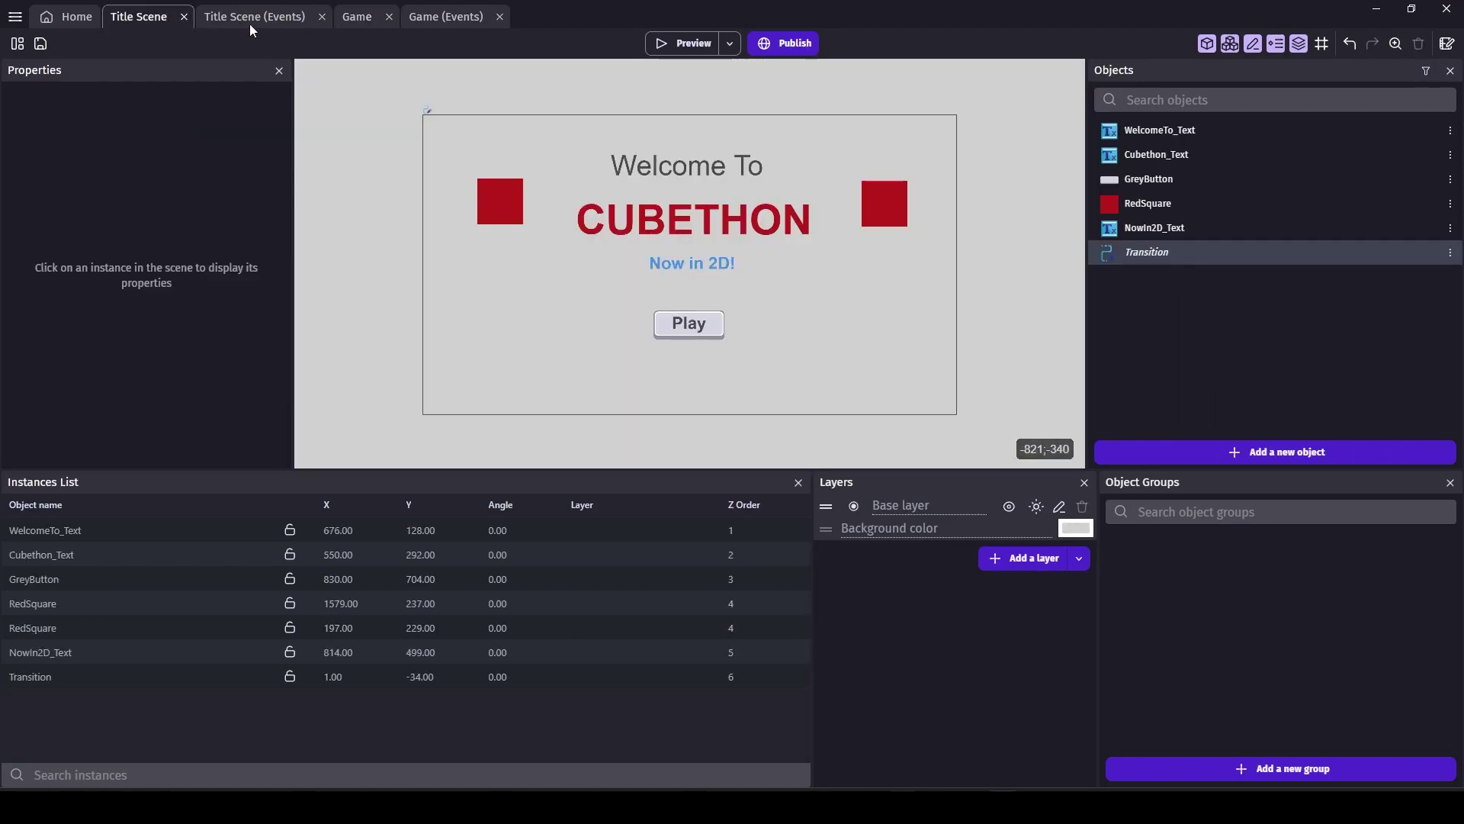
left_click(703, 44)
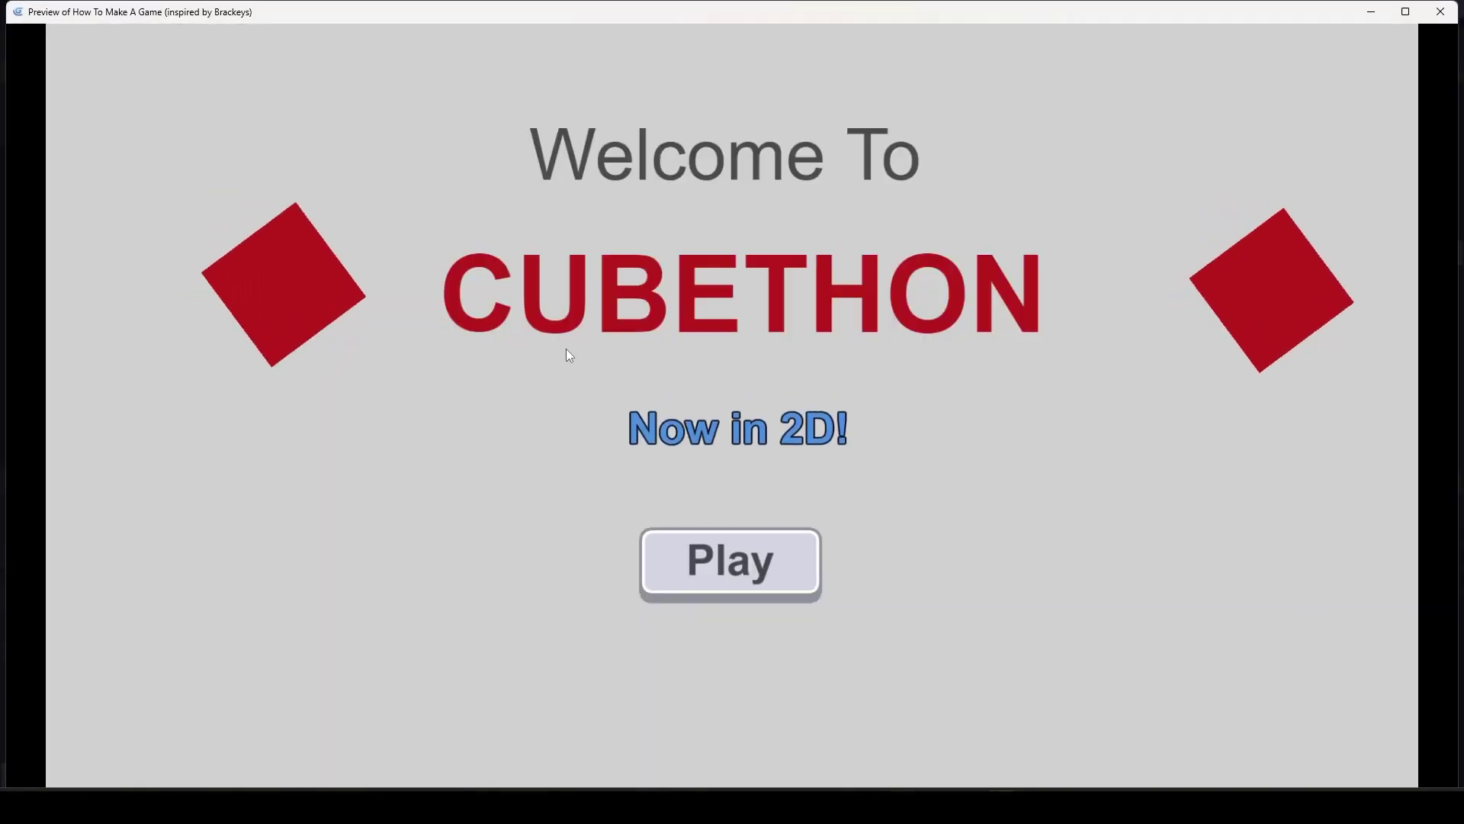
left_click(728, 581)
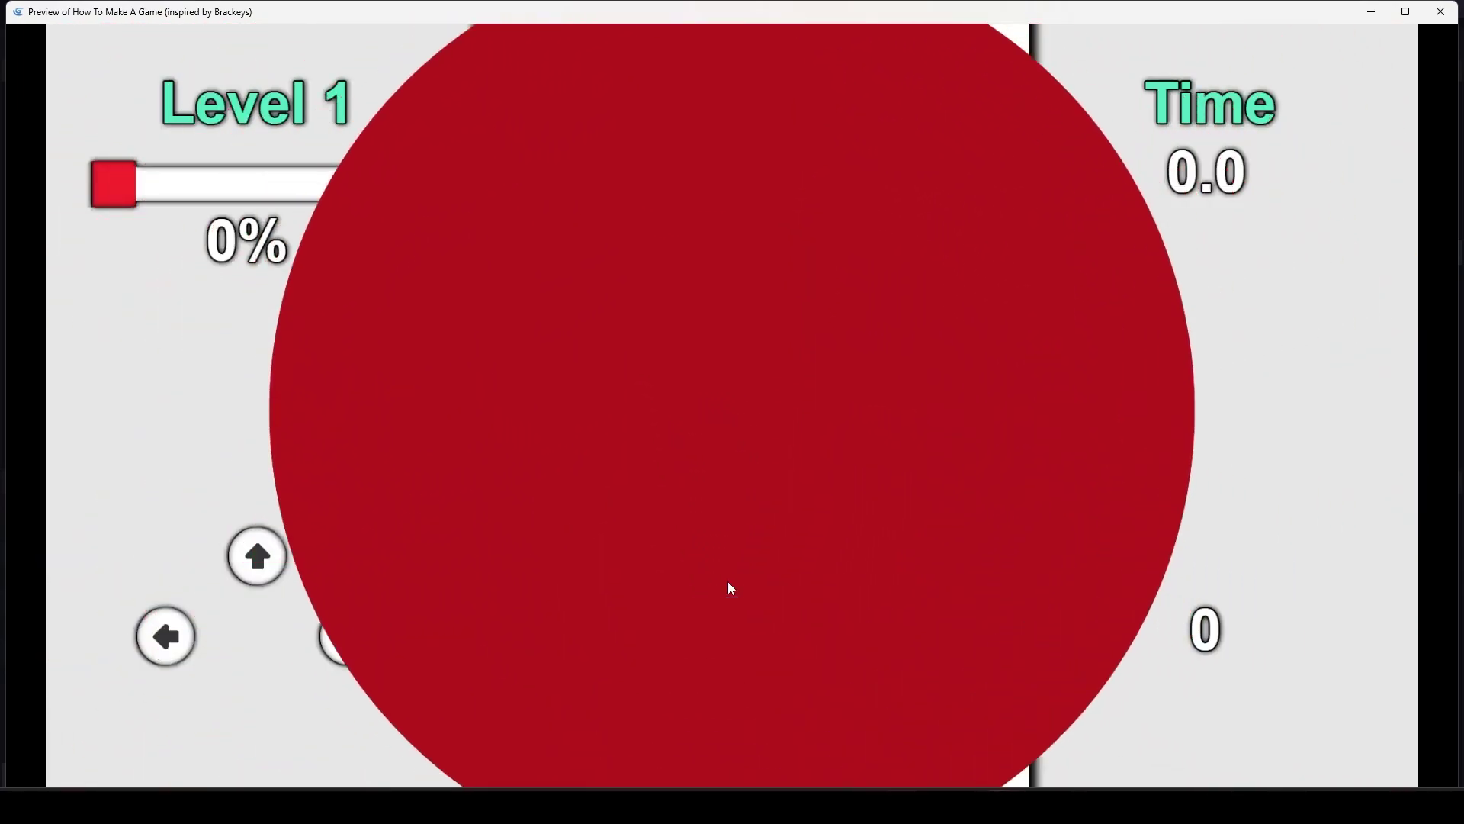
key("Up")
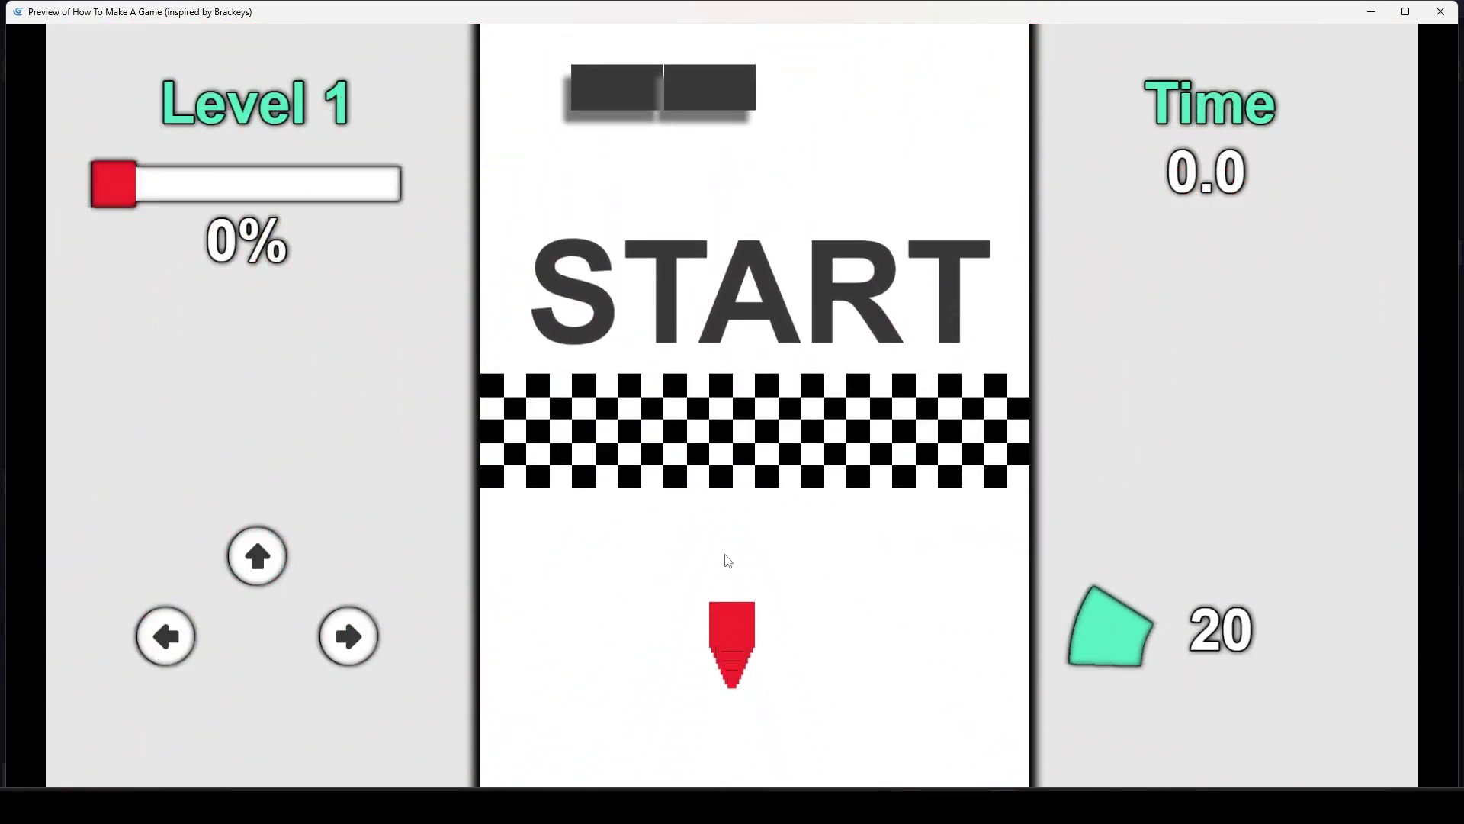
key("alt+F4")
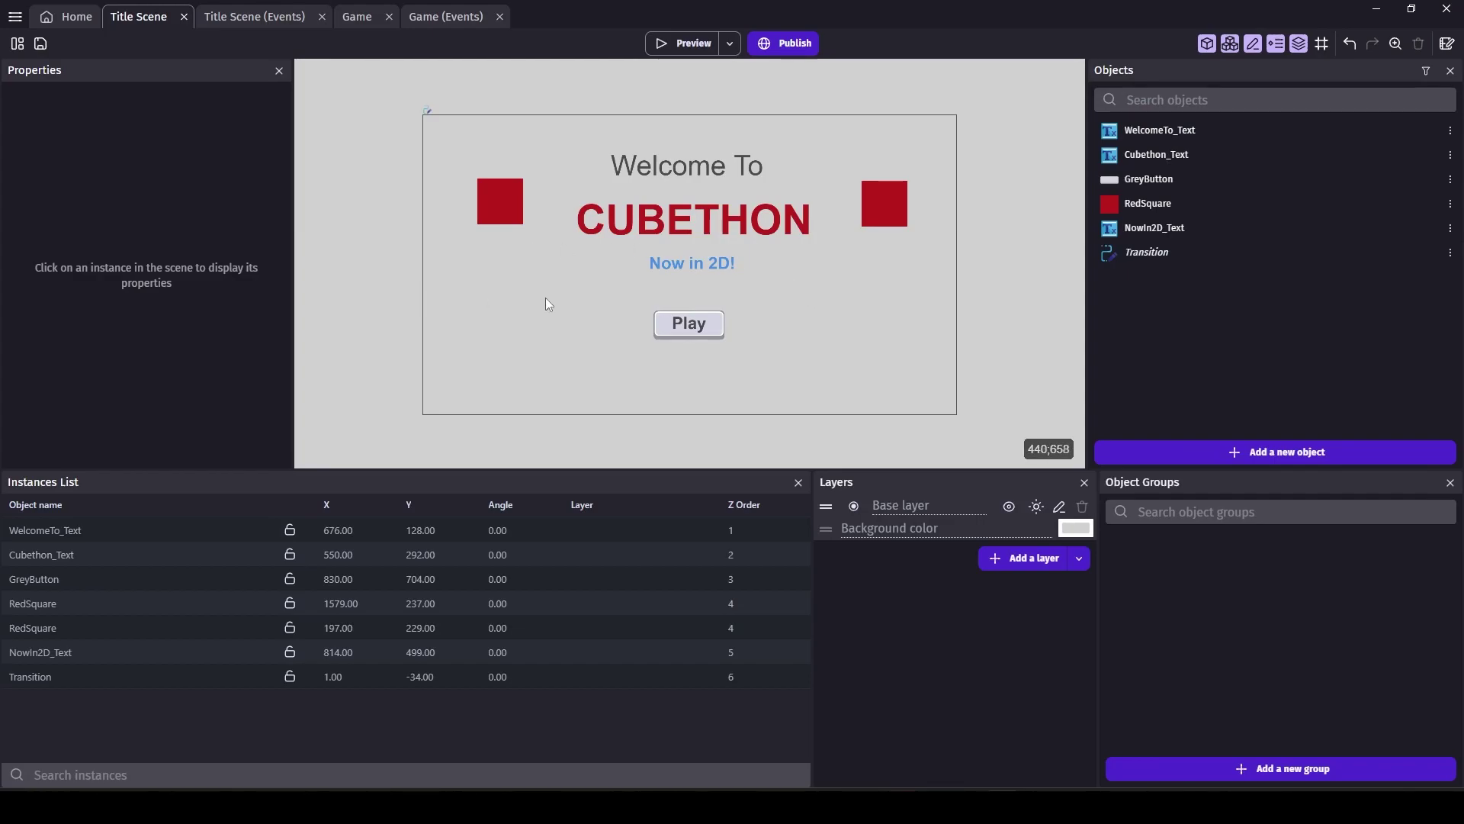
Duplicate the Title Scene and rename the copy "End Scene".
left_click(17, 43)
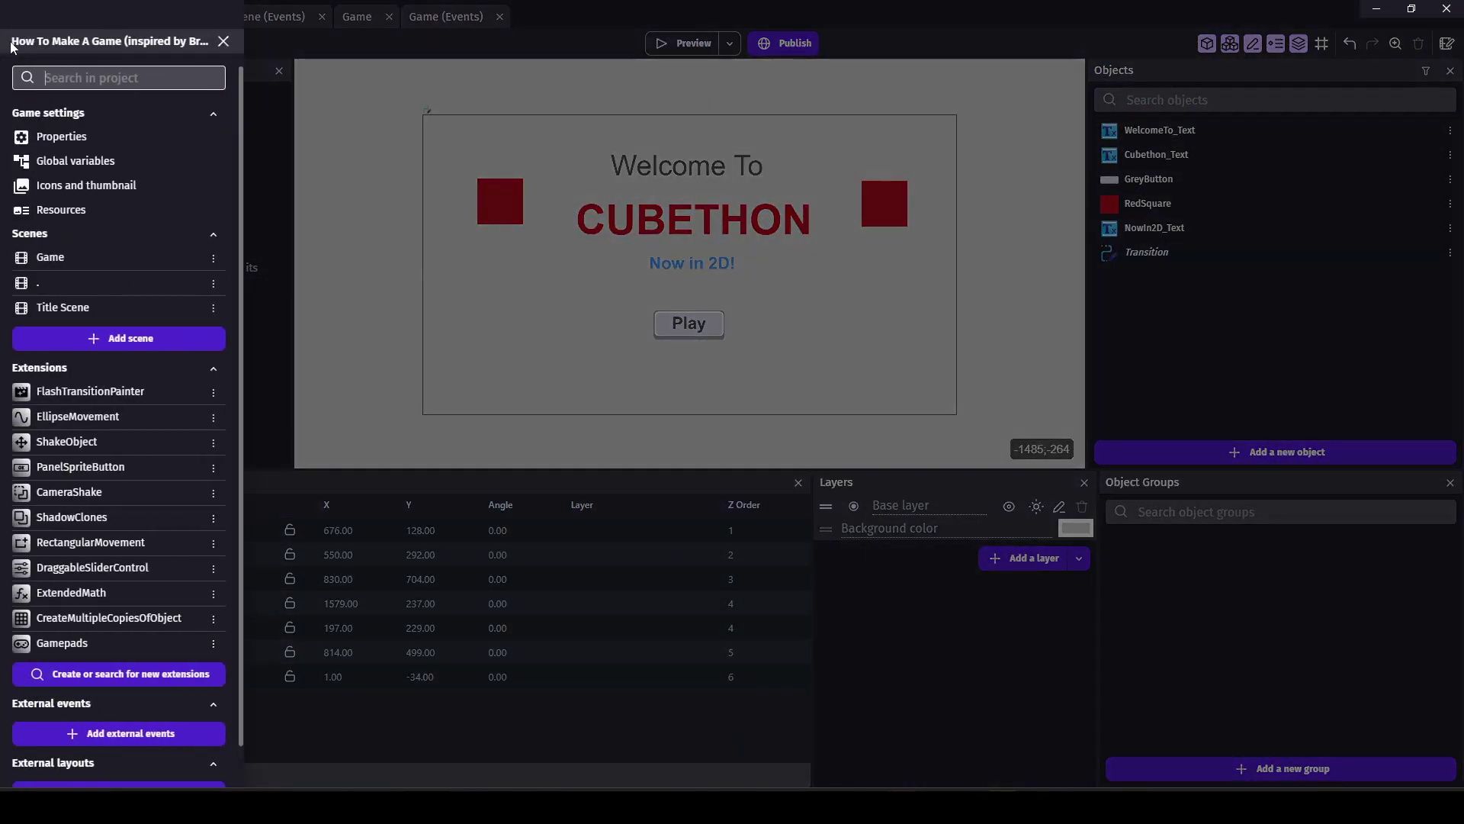
left_click(214, 308)
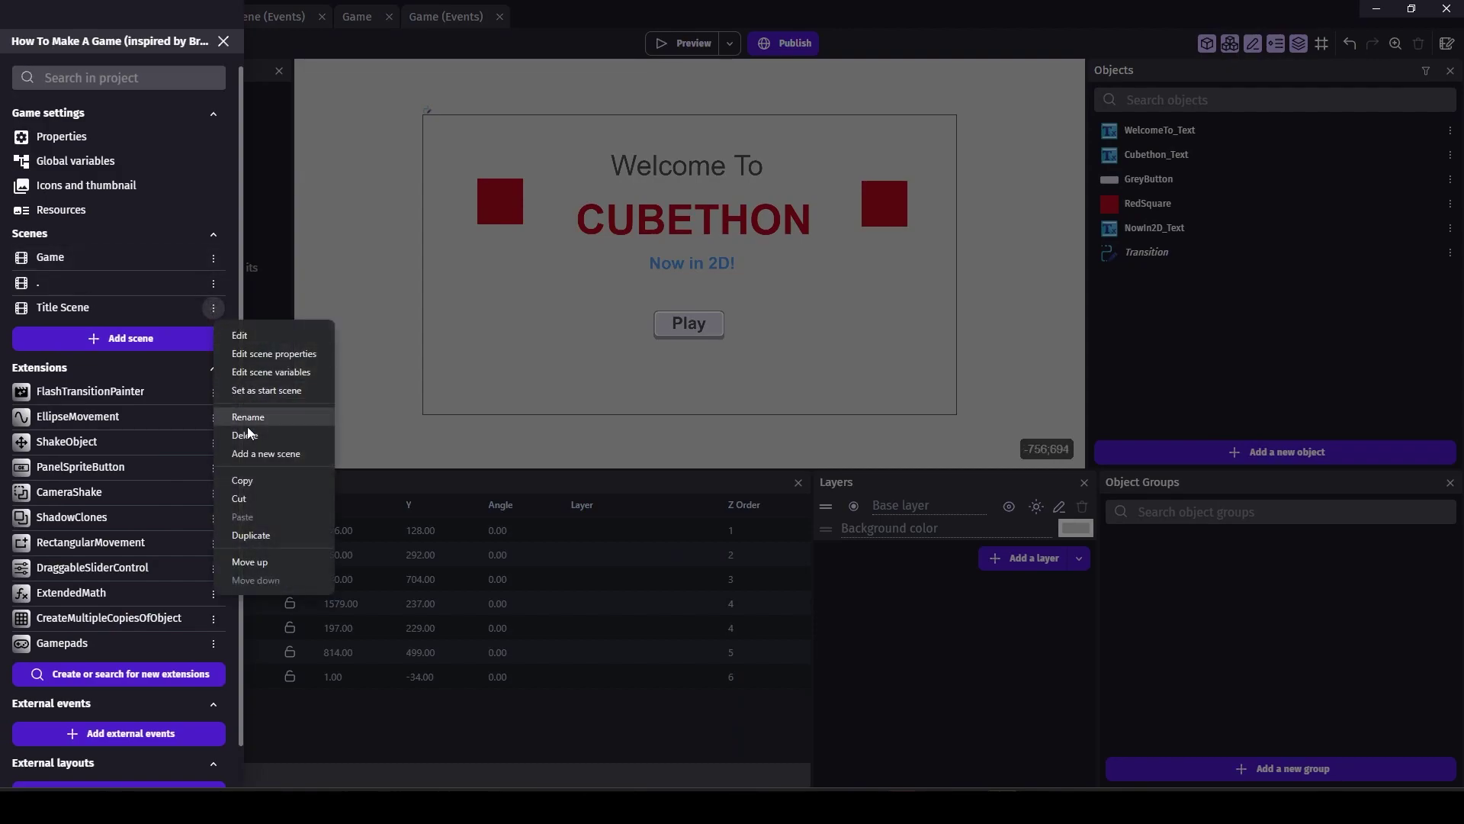
left_click(290, 533)
left_click(214, 309)
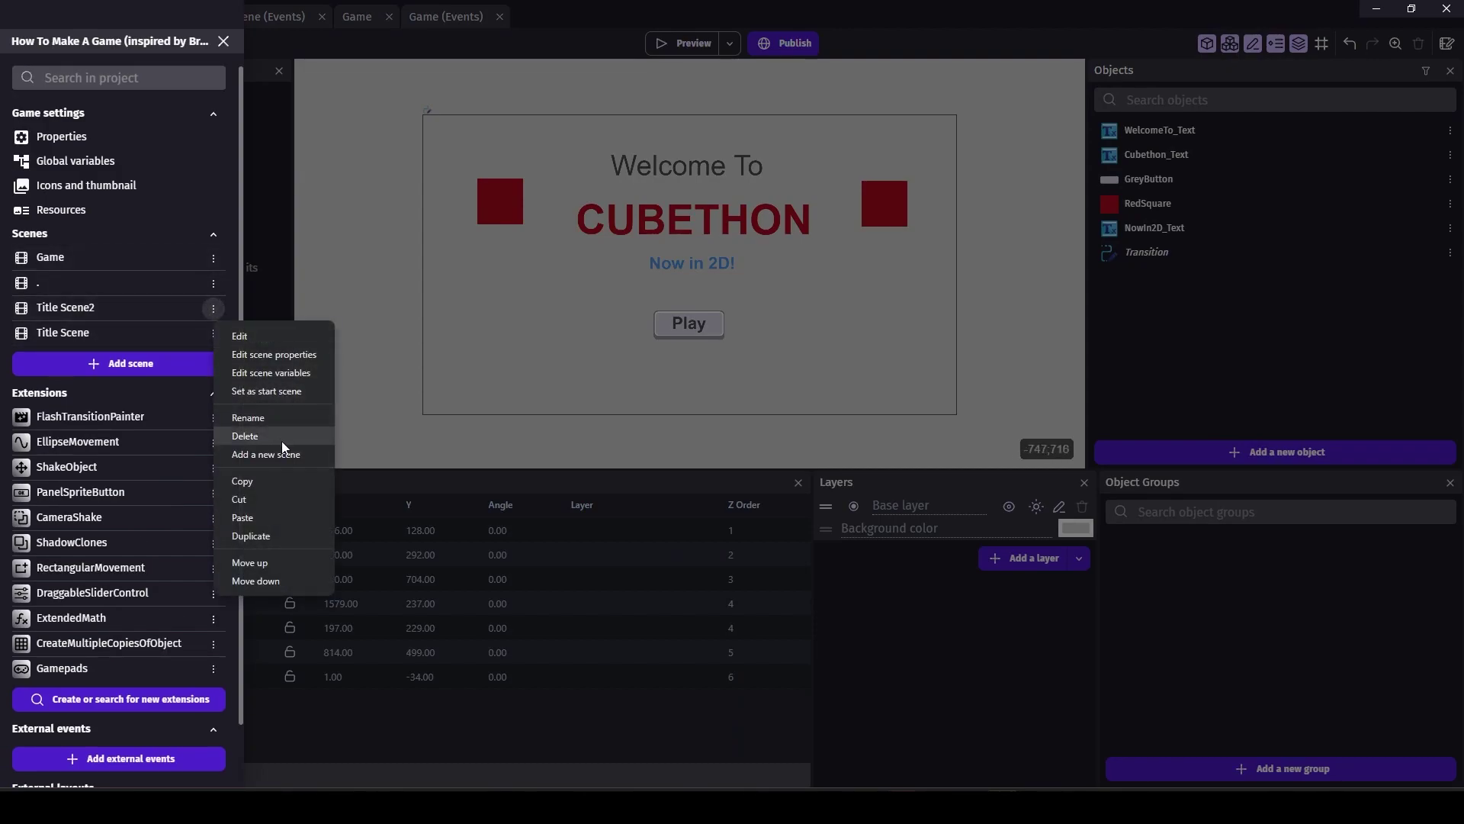
left_click(252, 412)
type("End")
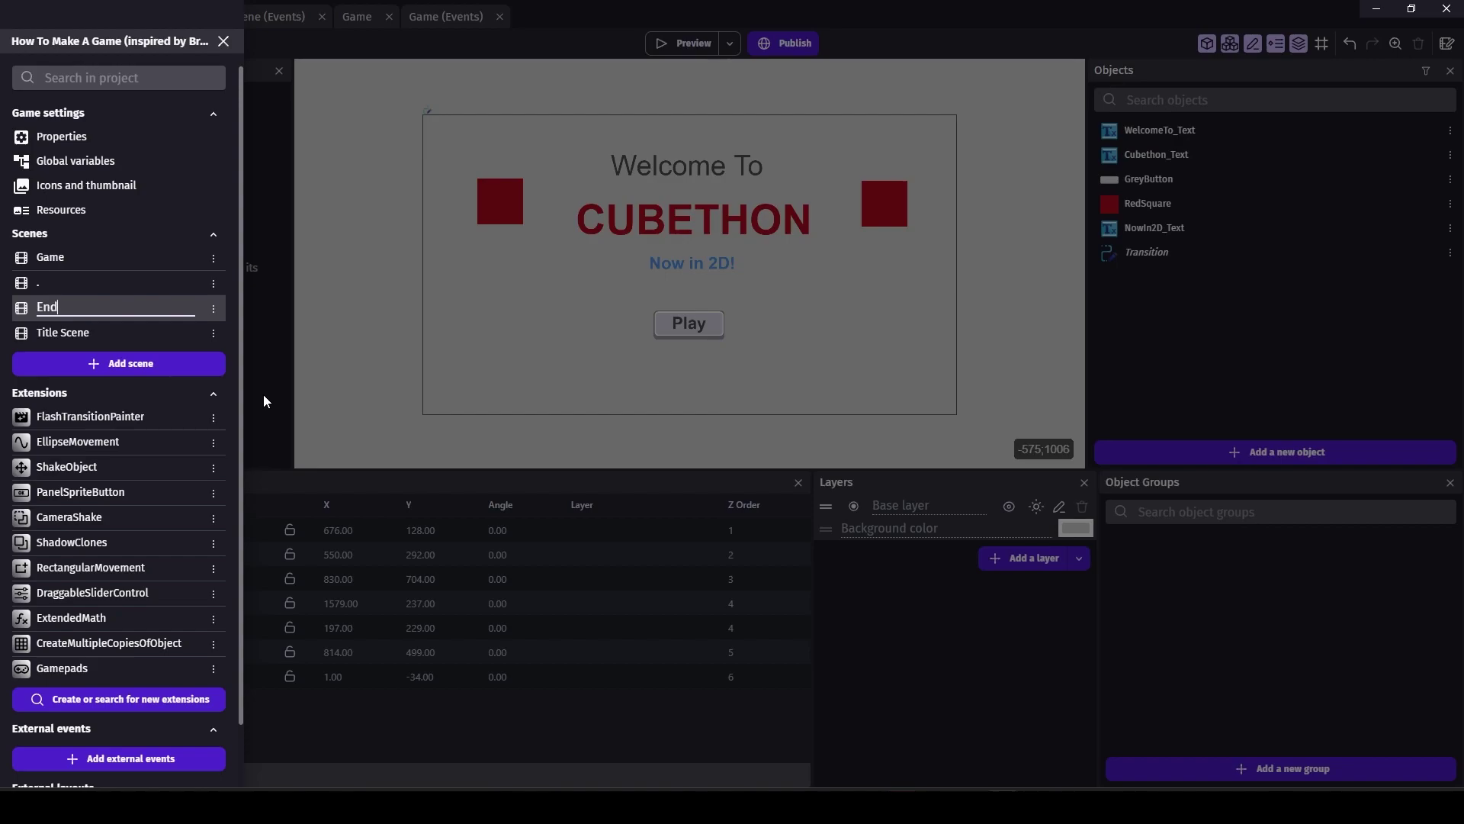
type(" Scene")
key("Return")
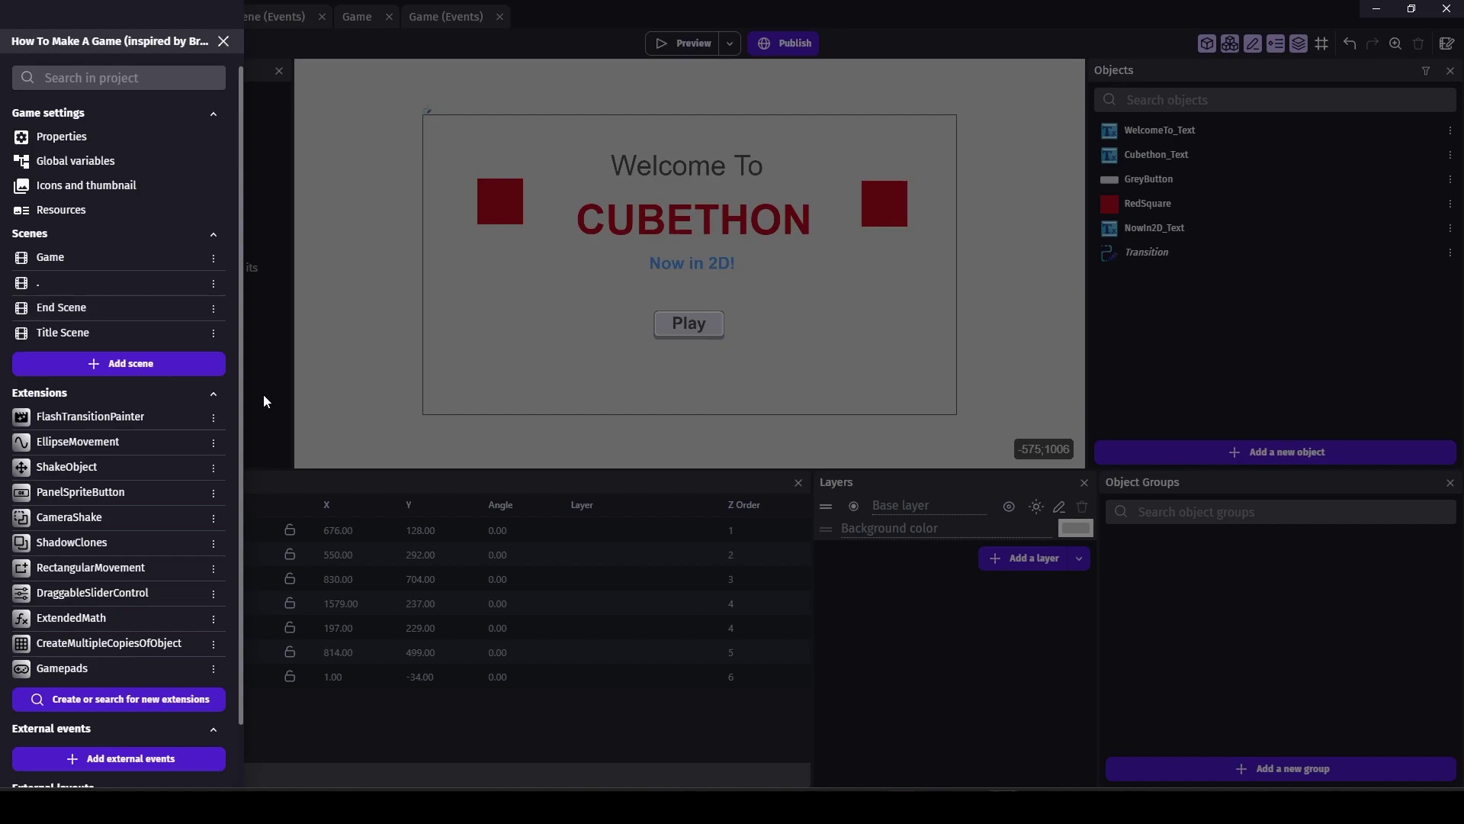
Open the End Scene and change the WelcomeTo_Text object's initial text to "THANKS FOR PLAYING!".
left_click(90, 317)
left_click(652, 168)
double_click(652, 168)
left_click(517, 288)
key("ctrl+a")
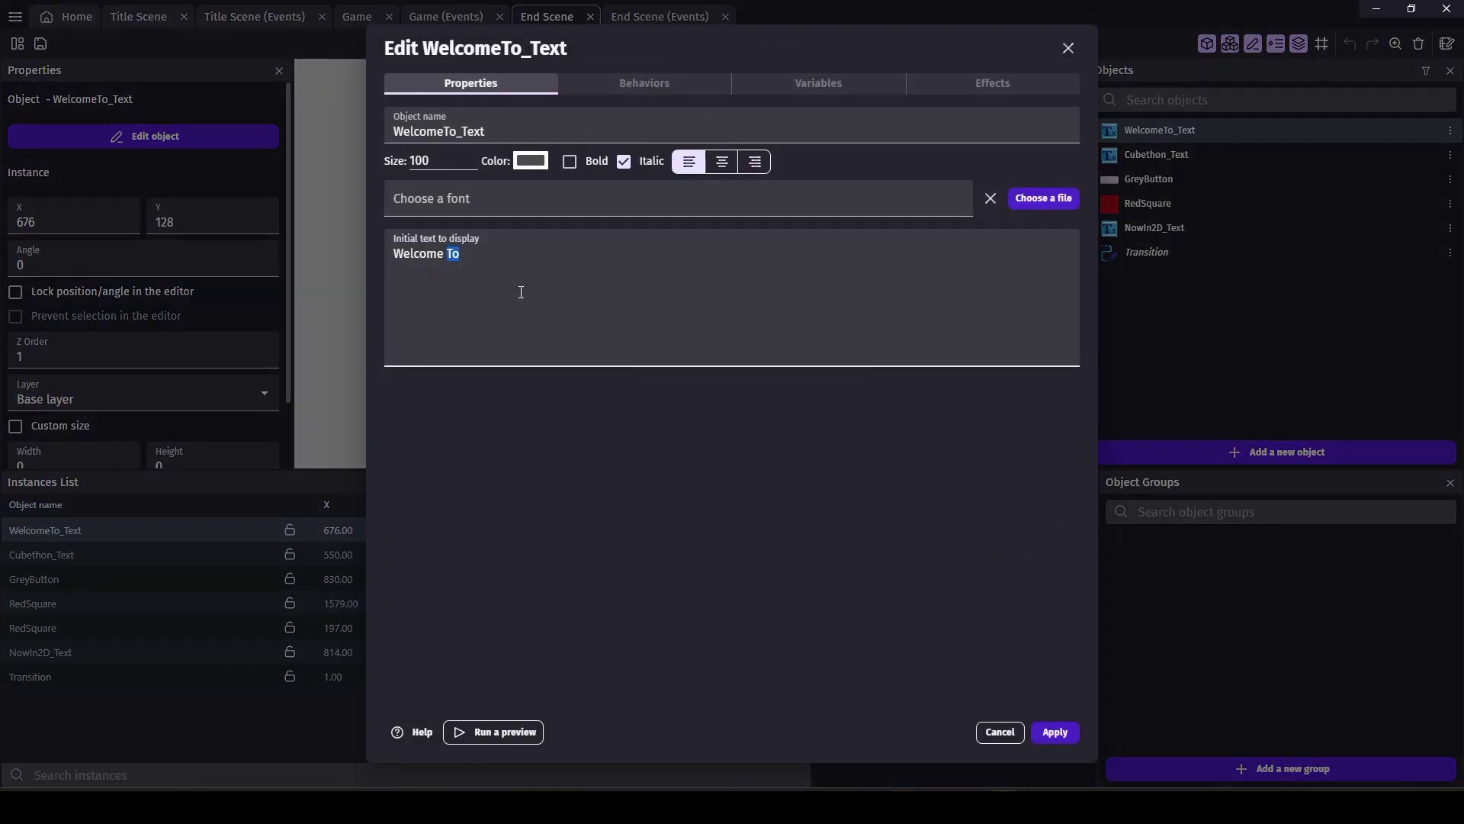
type("THANKS FOR PLAYING!")
Rename the WelcomeTo_Text object as Thanks_Text and set its text size to 150.
left_click_drag(459, 131, 394, 132)
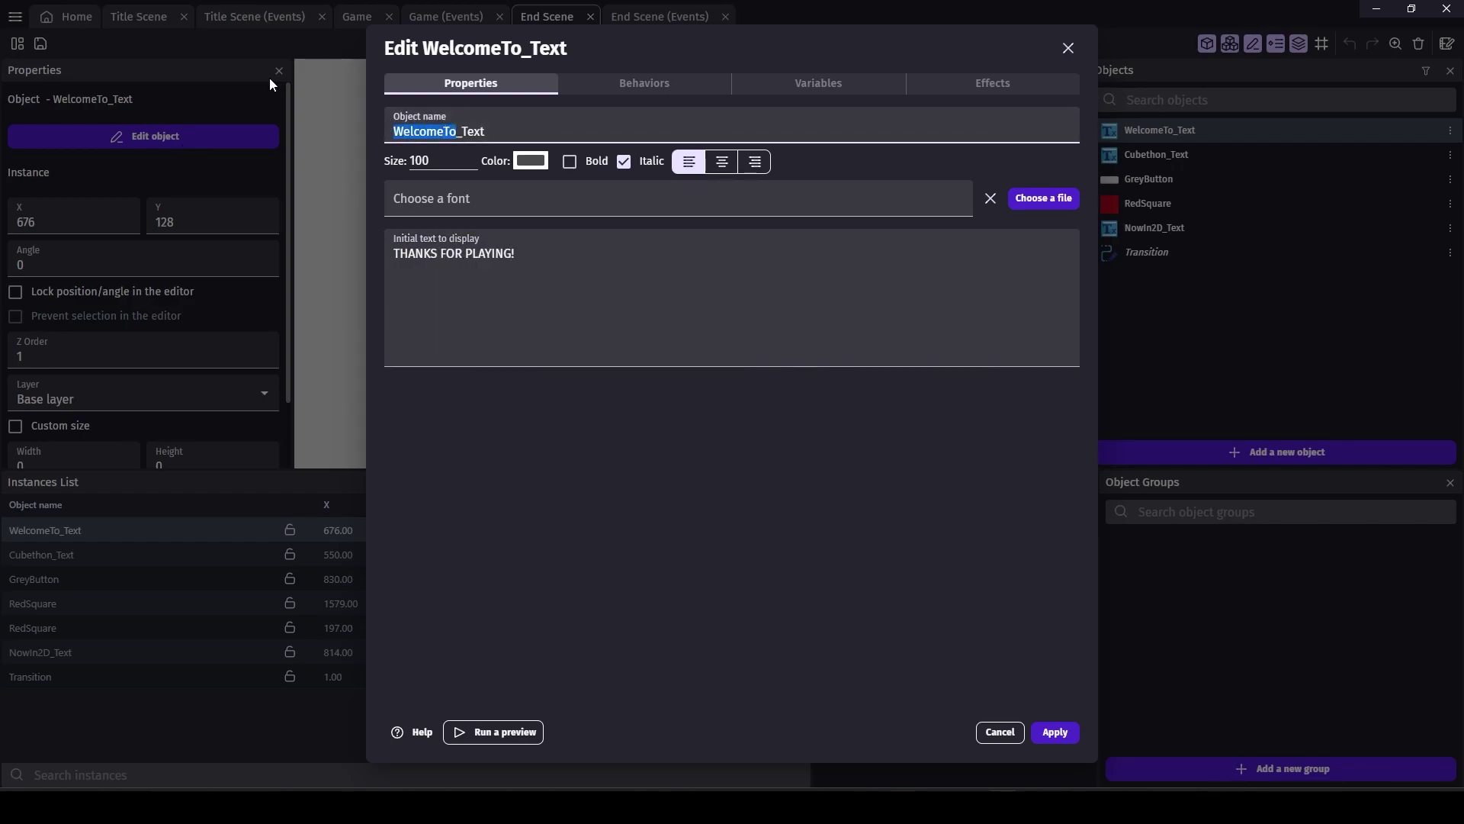
type("Thanks")
left_click(590, 271)
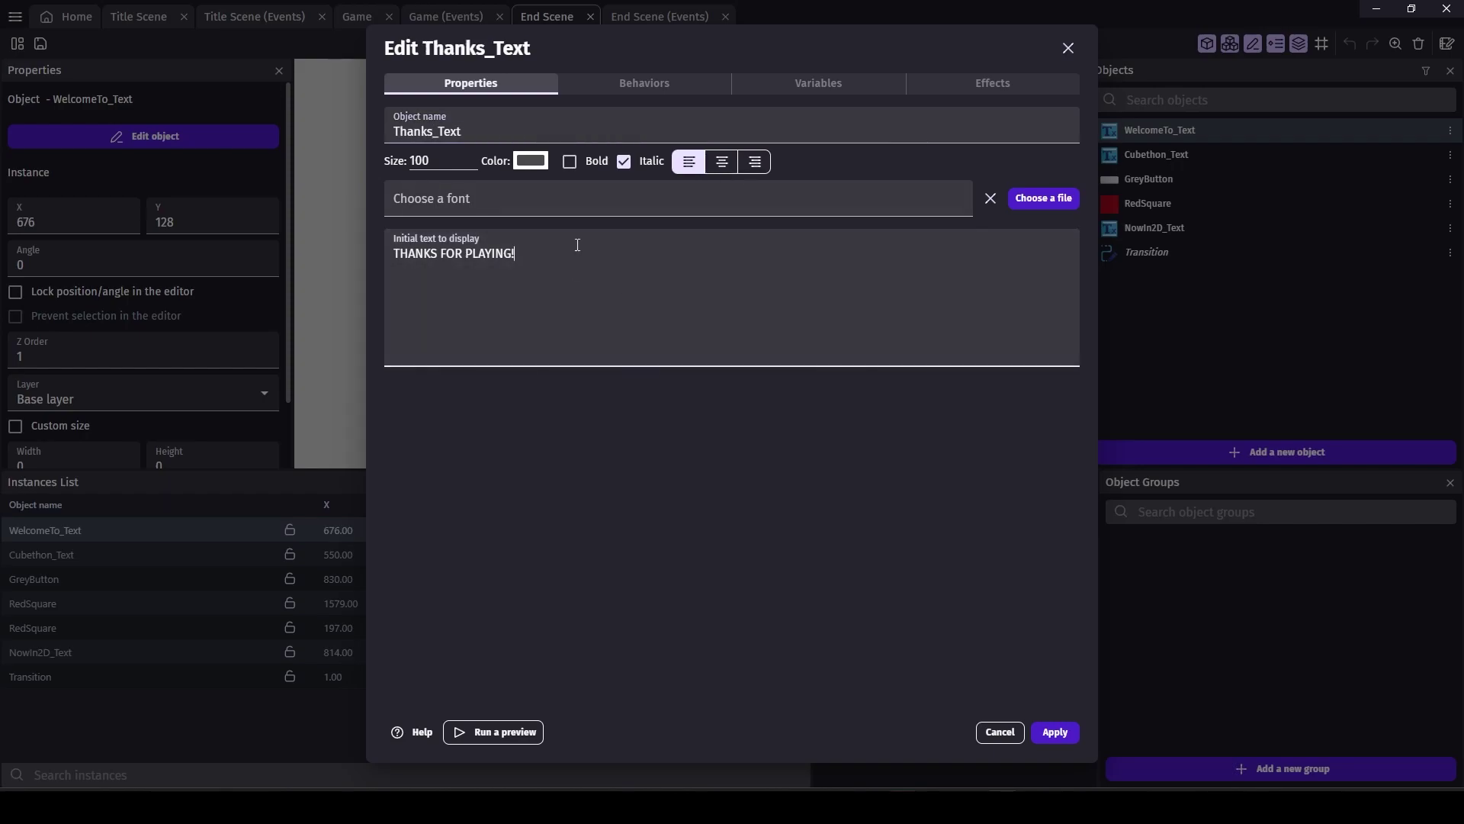
double_click(424, 161)
type("150")
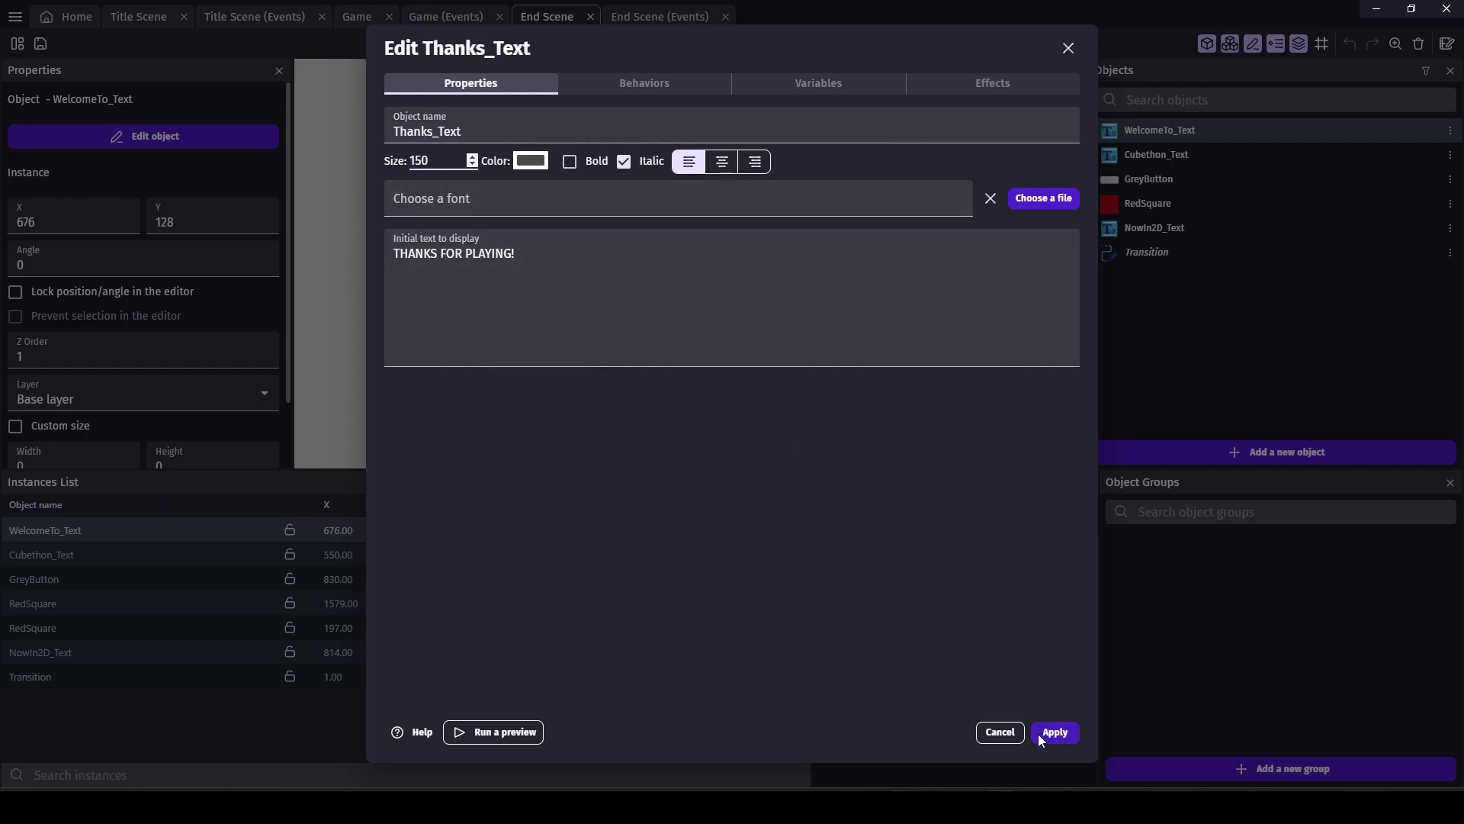